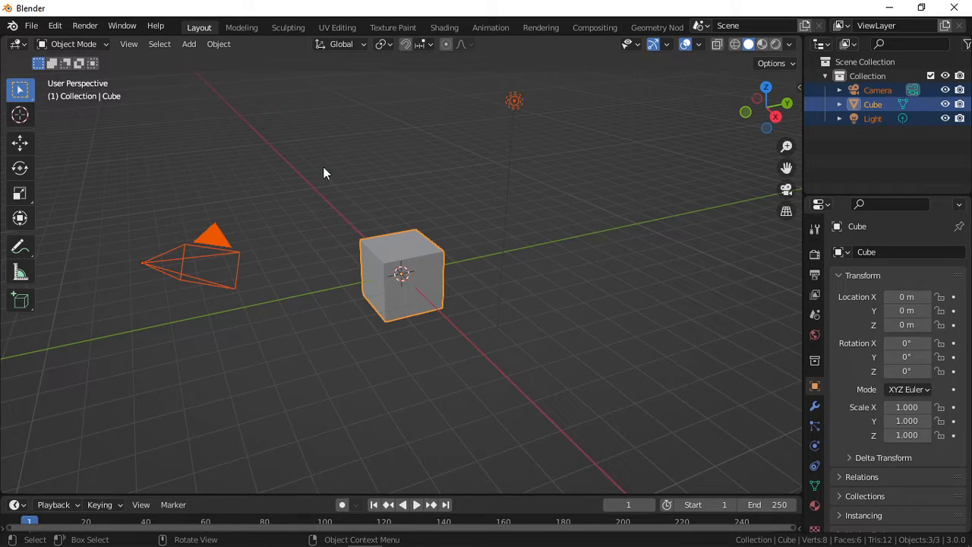
- Delete the default camera, cube and light so the scene is empty
click(298, 353)
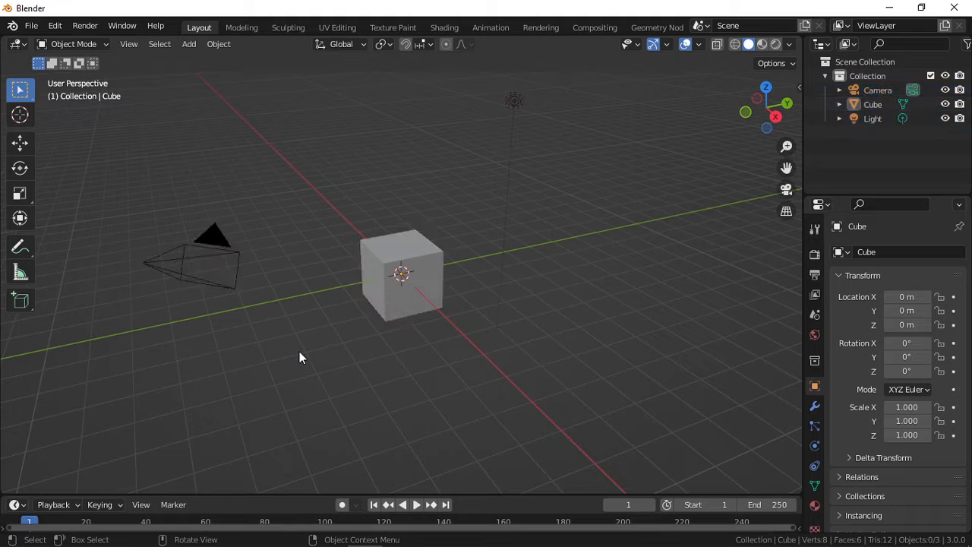
key(a)
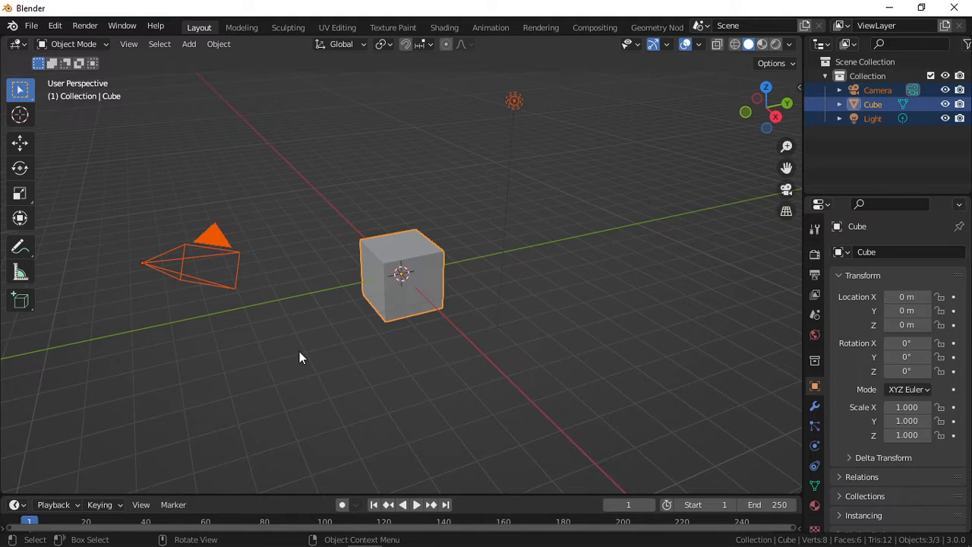
key(x)
click(299, 351)
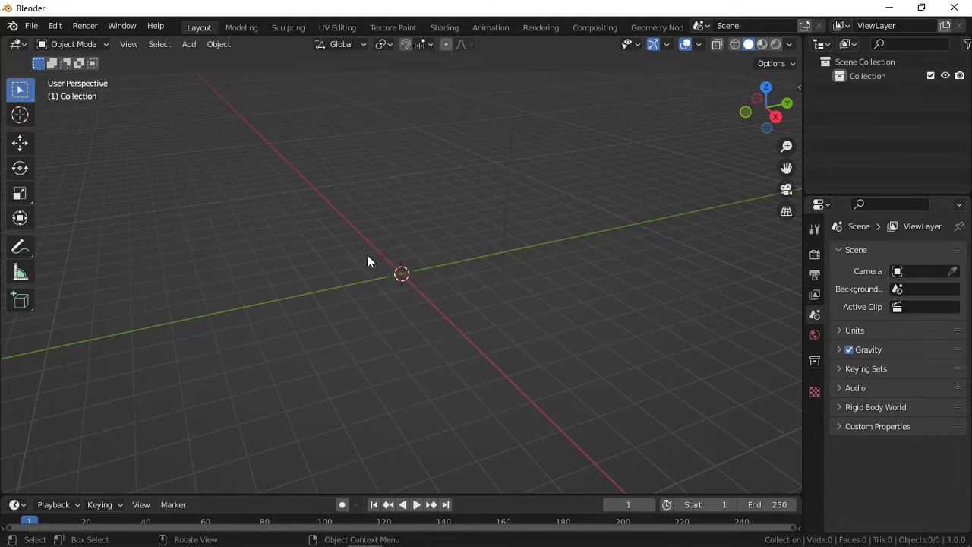
- Import the FBX file DrEmmett05.fbx from the Desktop folder with the default import settings
click(41, 29)
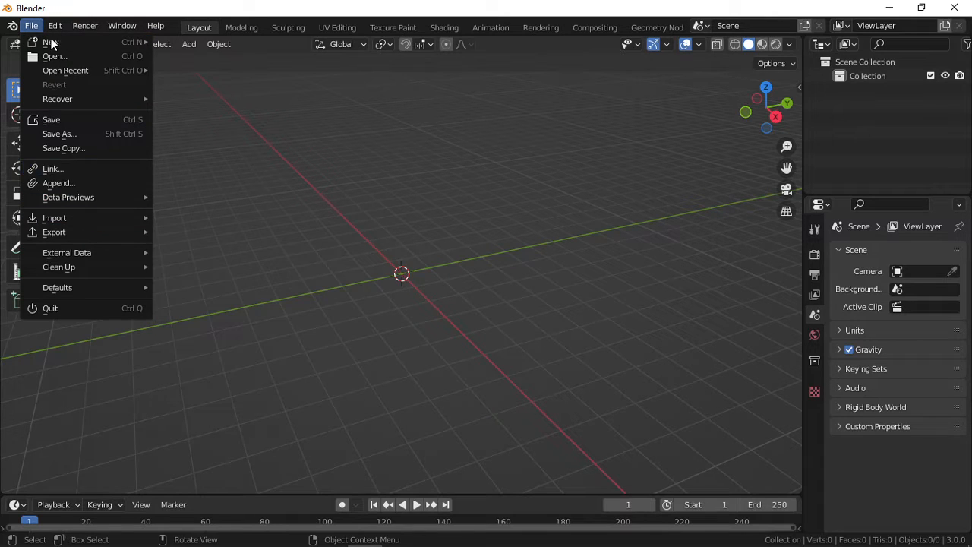
key(Escape)
click(31, 25)
mouse_move(92, 217)
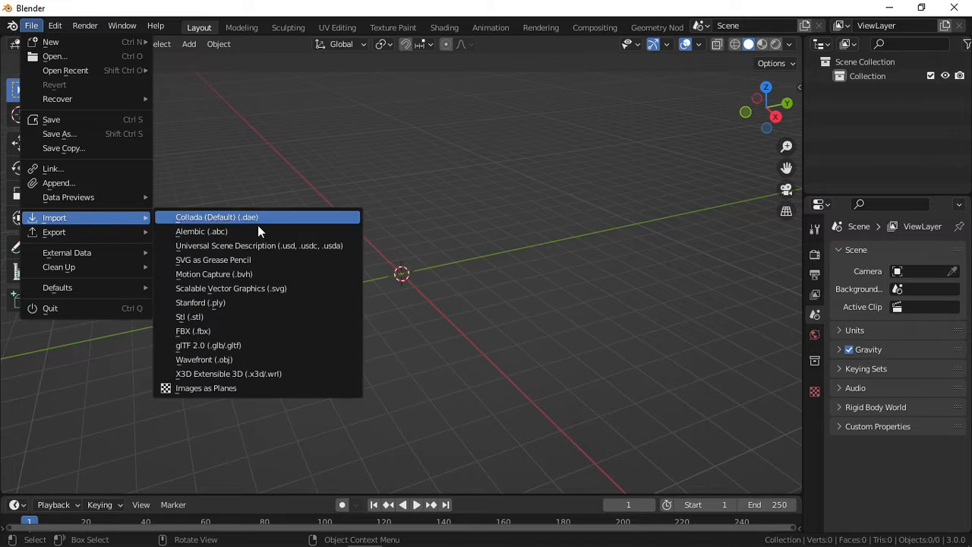
click(259, 332)
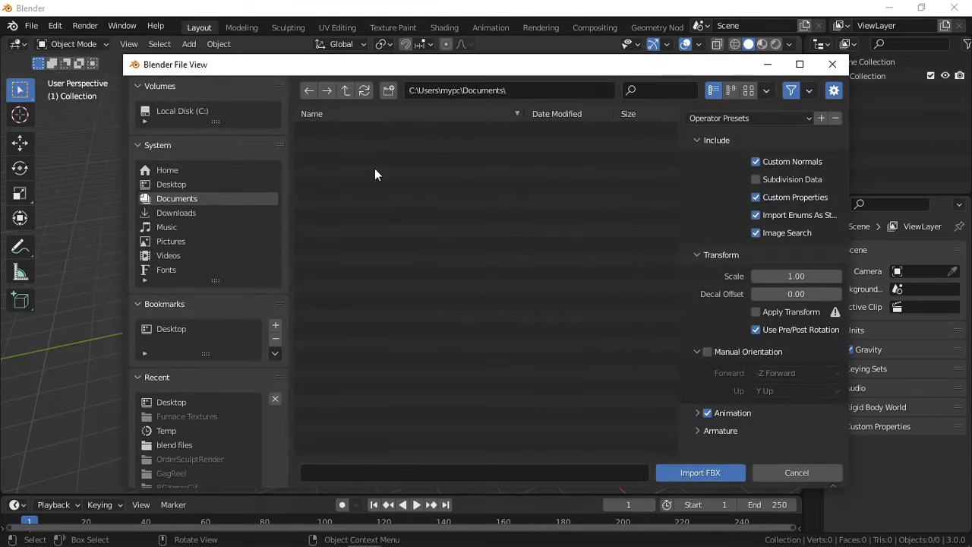
click(194, 185)
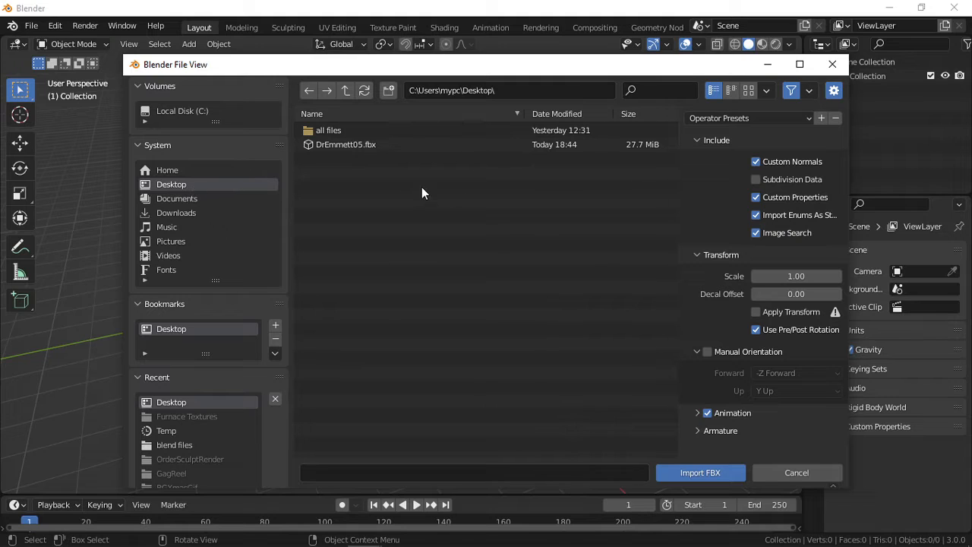
double_click(368, 146)
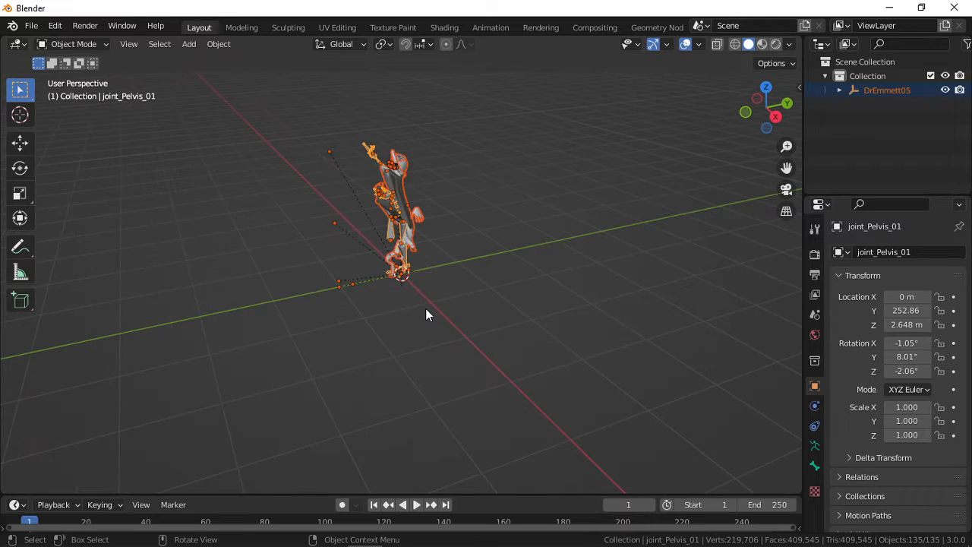
- Select the imported character's armature, joint_Pelvis_01, and switch it to Pose Mode
middle_drag(425, 311, 426, 335)
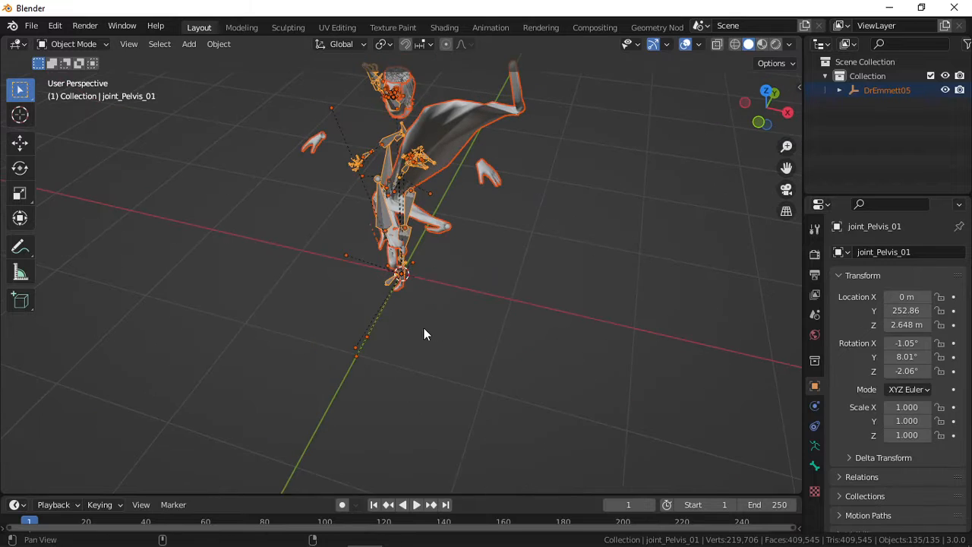
scroll(423, 436, up, 3)
middle_drag(423, 436, 429, 193)
click(429, 193)
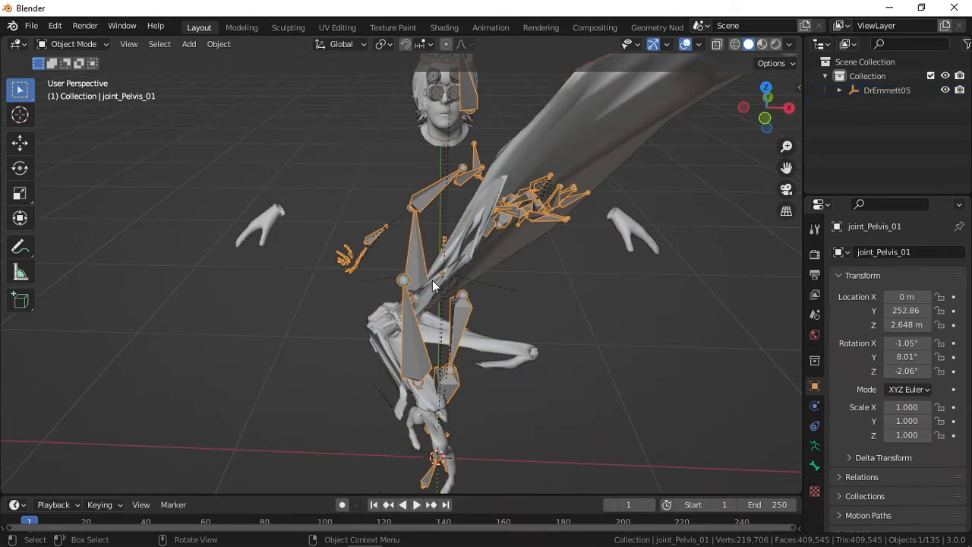
scroll(479, 304, down, 2)
scroll(423, 176, up, 3)
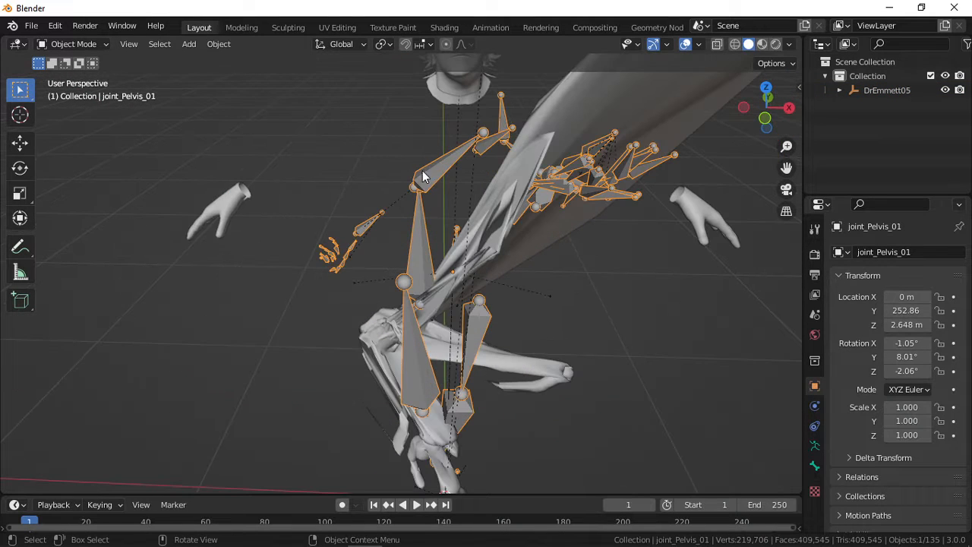
scroll(424, 169, down, 3)
click(544, 168)
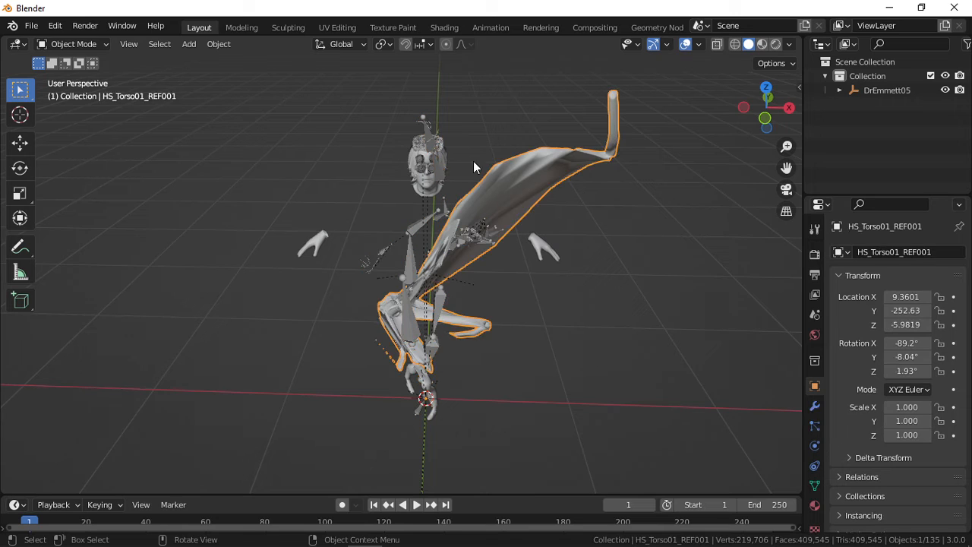
click(423, 228)
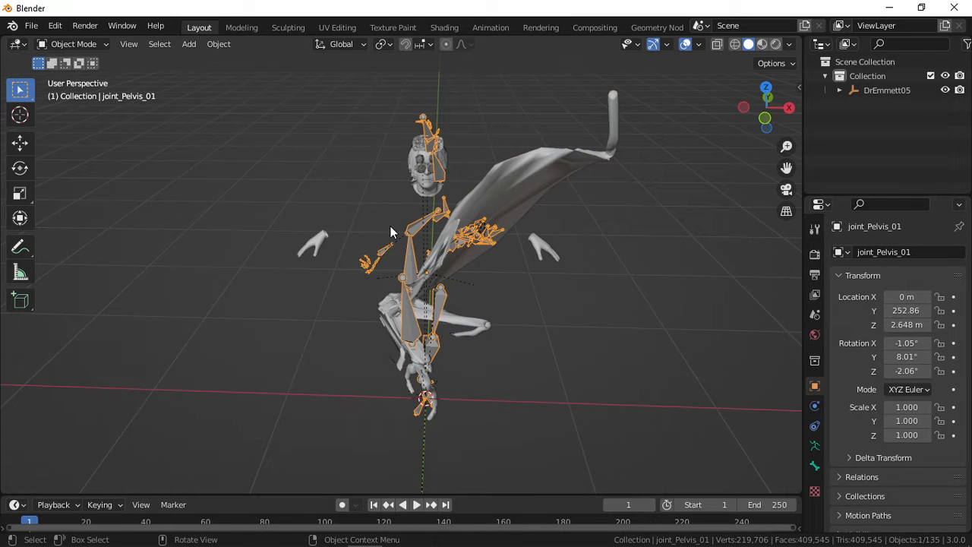
click(105, 45)
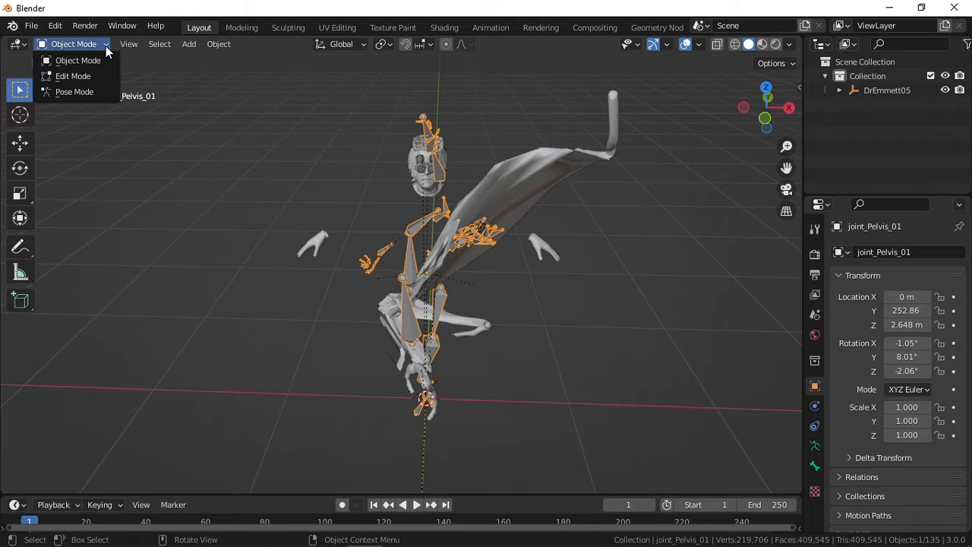
click(95, 92)
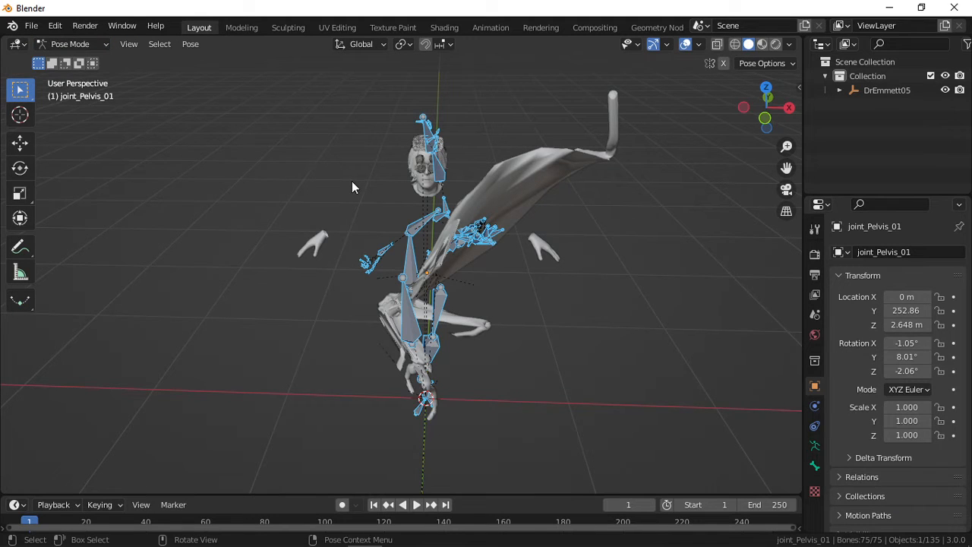
- Clear the rotation of all the armature's bones and return to Object Mode
key(alt+a)
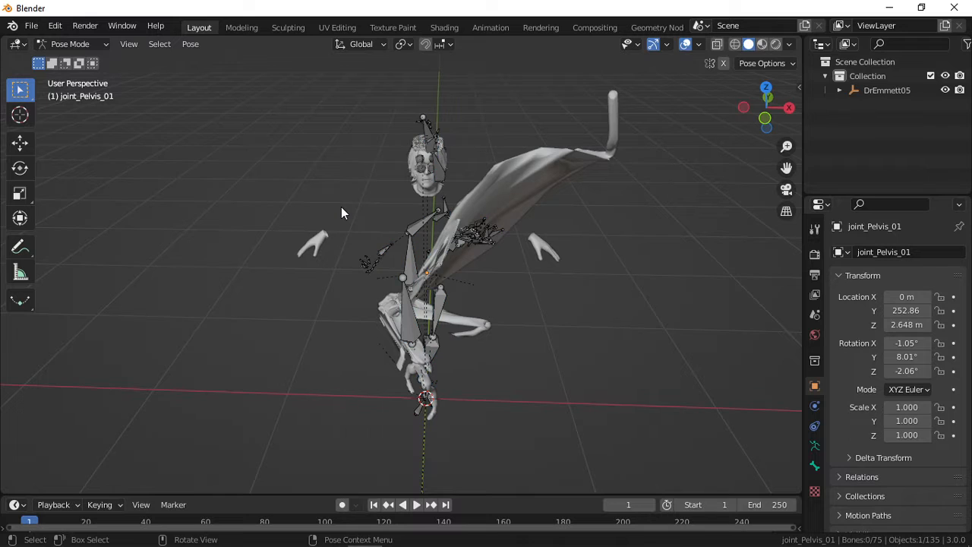
key(a)
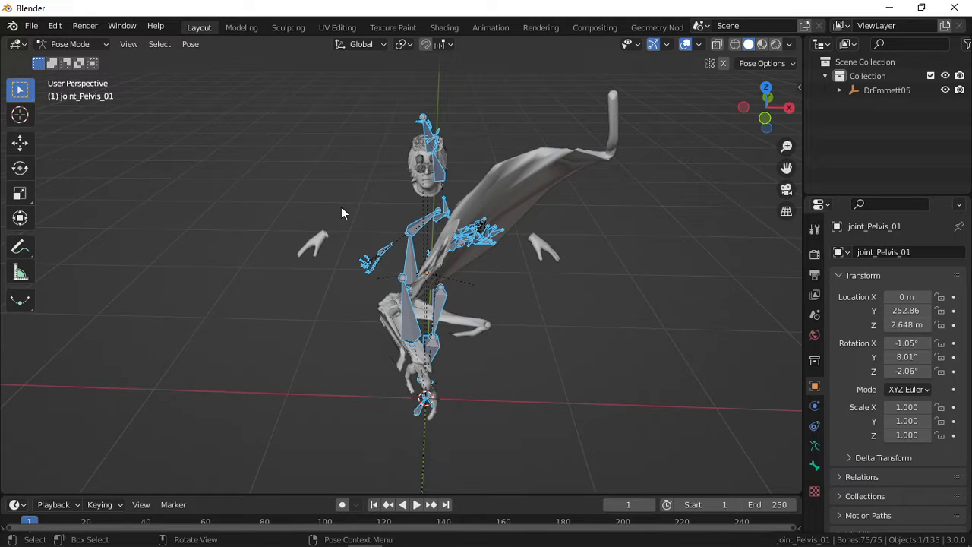
key(alt+r)
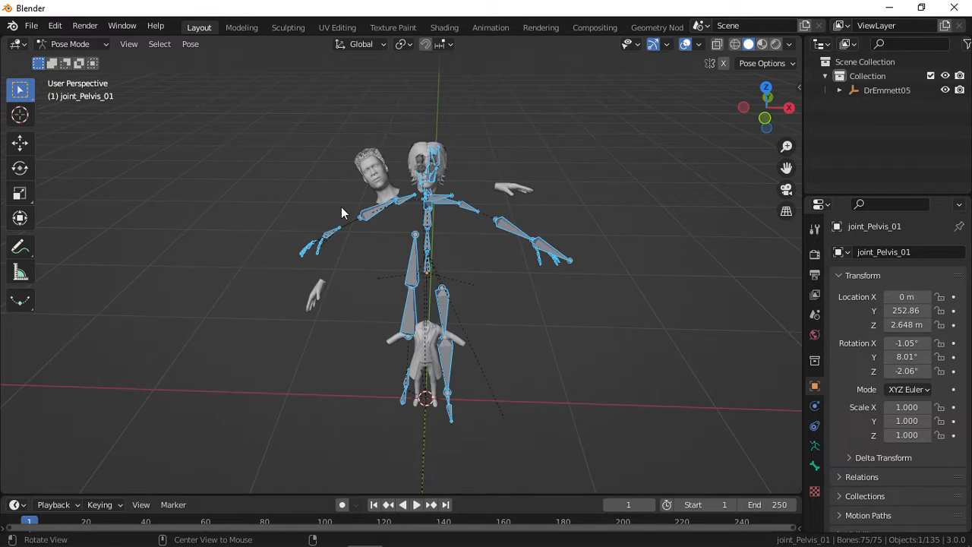
middle_drag(393, 216, 420, 251)
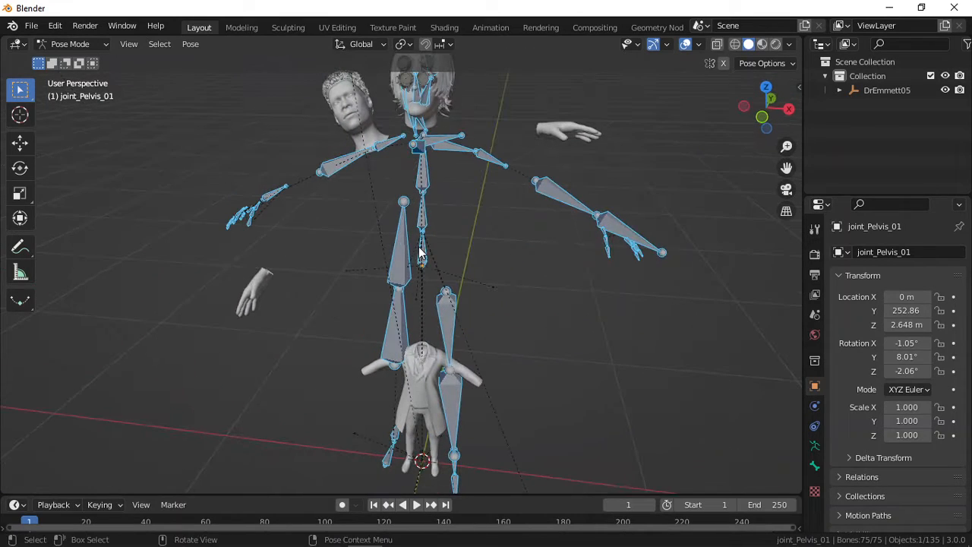
click(97, 45)
click(97, 59)
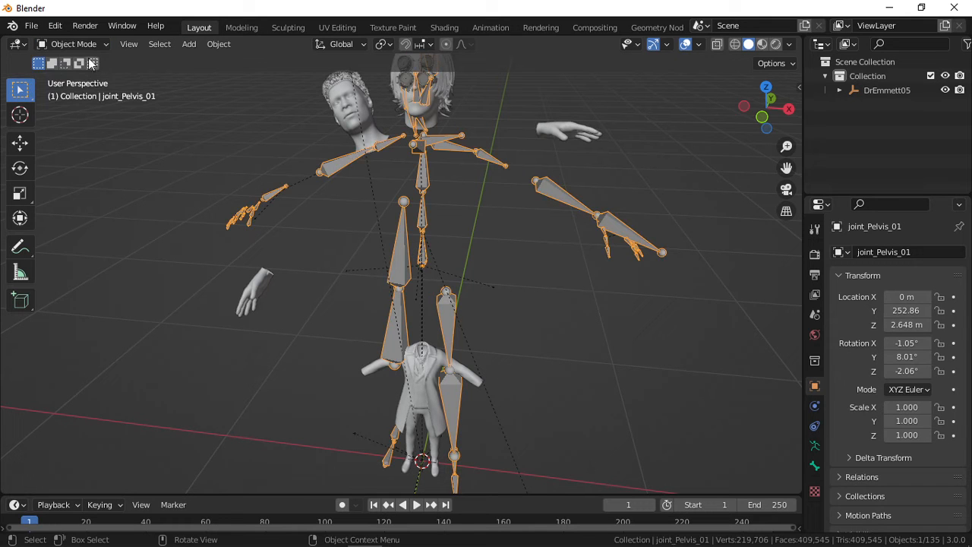
- Delete the extra short-haired head beside the character, HS_Head00_REF, together with its hair, HS_Hair01_REF
scroll(405, 237, down, 3)
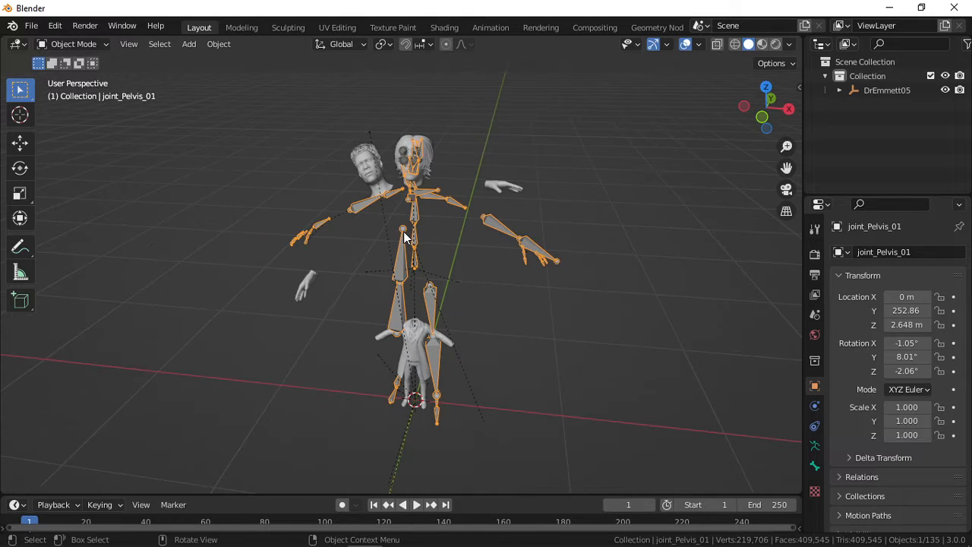
scroll(405, 238, down, 2)
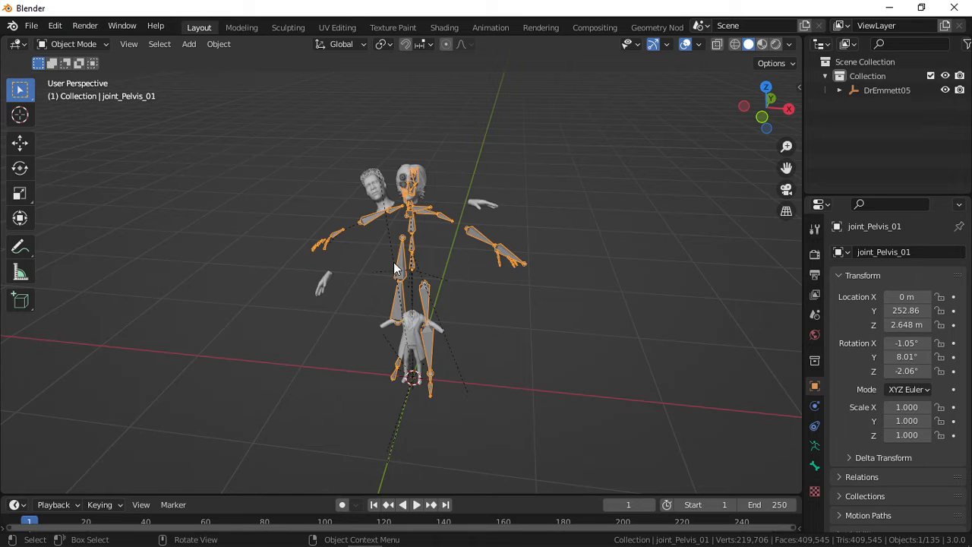
scroll(402, 243, up, 4)
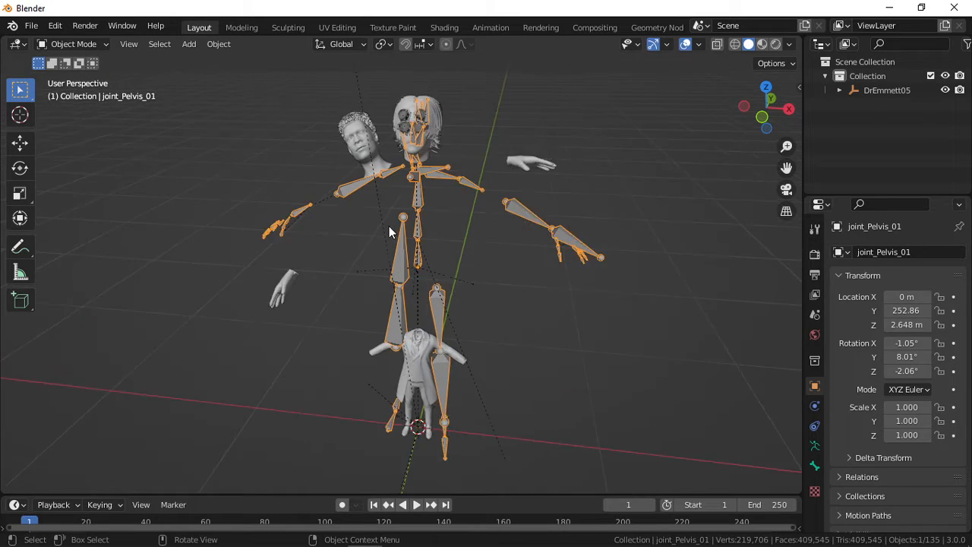
click(347, 149)
shift+middle_drag(345, 145, 454, 337)
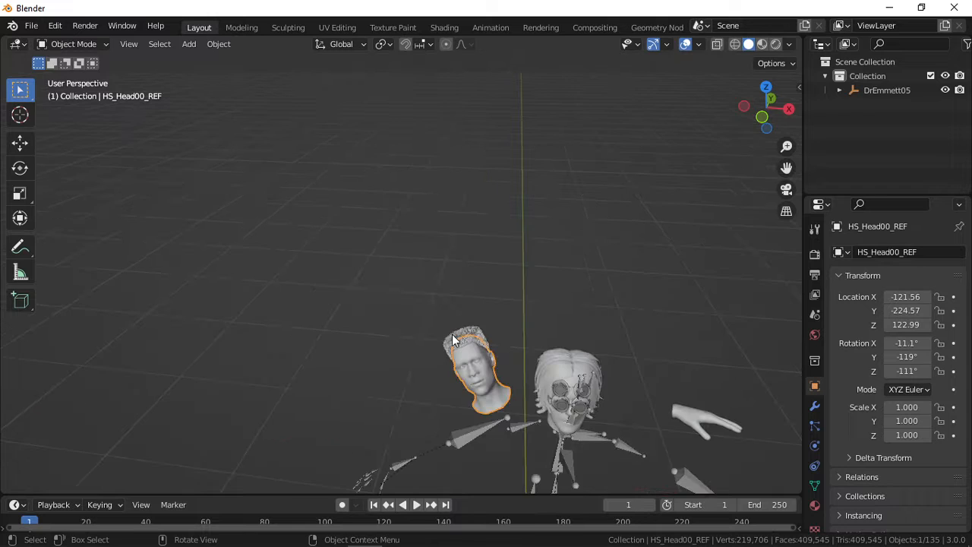
scroll(415, 242, up, 3)
shift+middle_drag(509, 361, 383, 252)
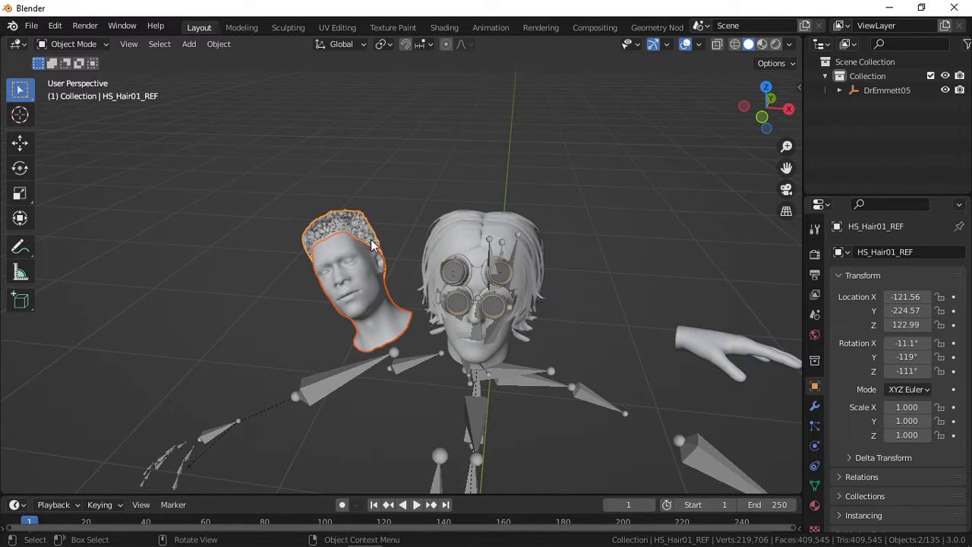
key(x)
click(334, 255)
scroll(490, 300, down, 5)
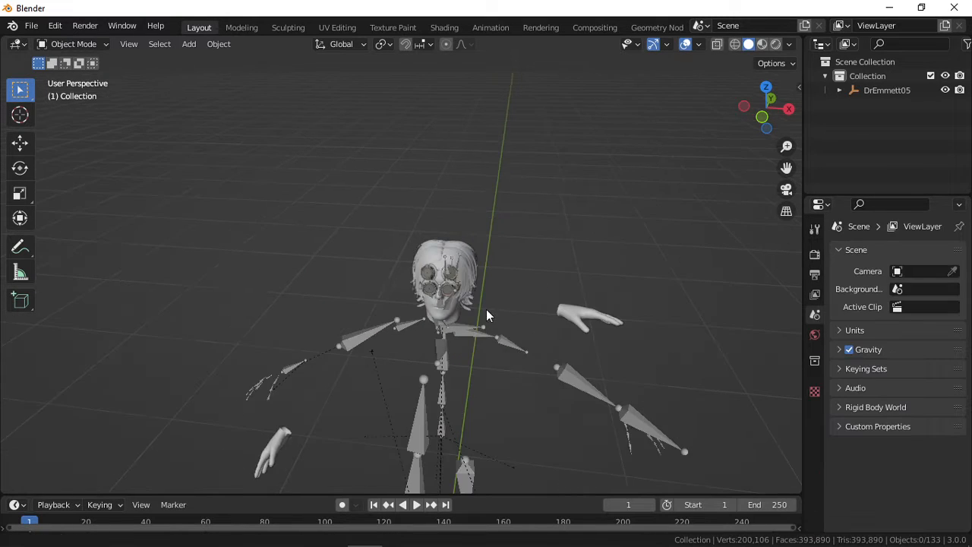
- Delete the character's armature, joint_Pelvis_01
middle_drag(487, 310, 391, 202)
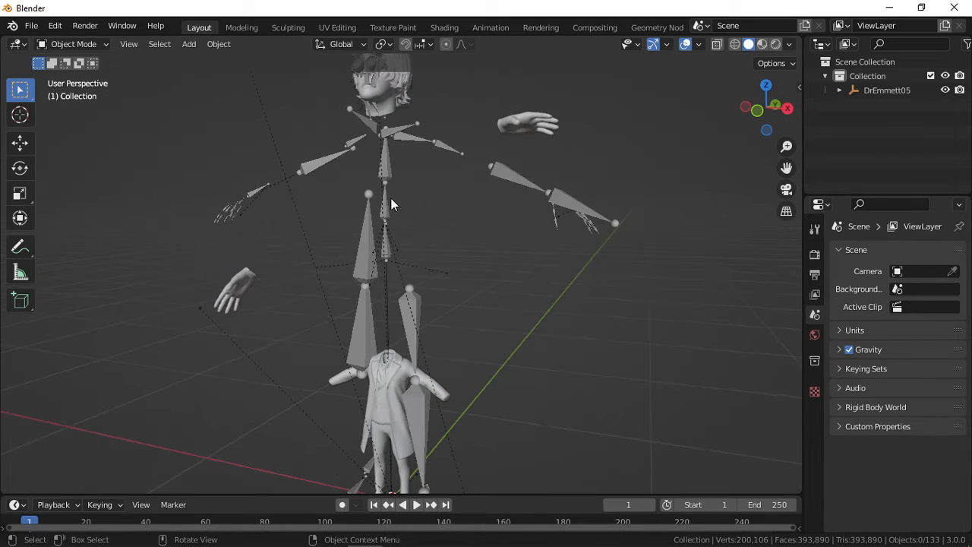
click(390, 202)
scroll(437, 284, down, 4)
scroll(439, 288, up, 1)
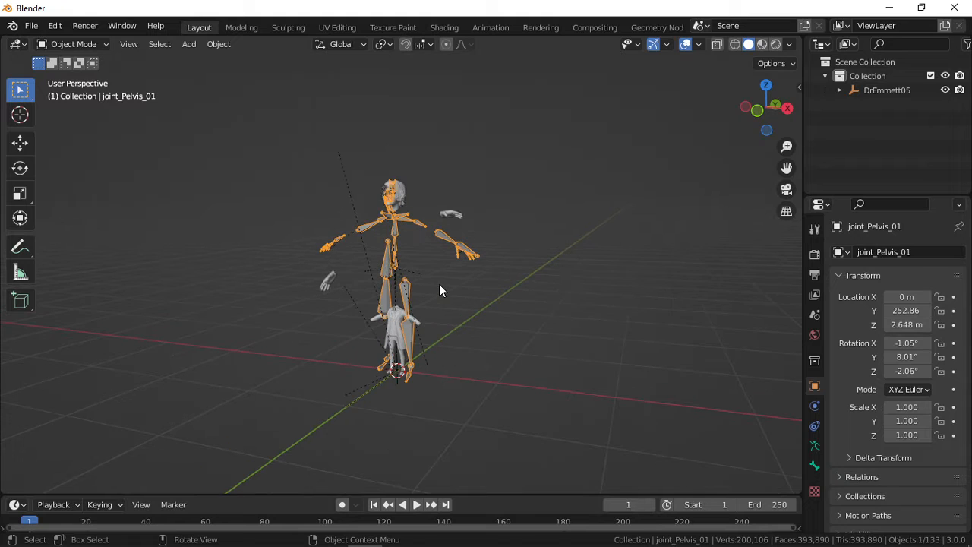
key(x)
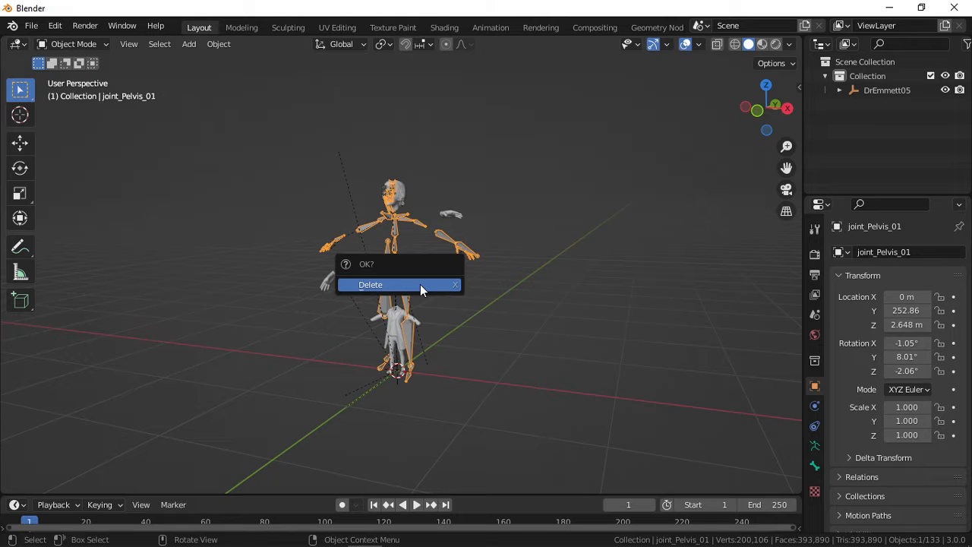
click(420, 284)
- Select the goggled head with its hair and add the objects around the origin to the selection
scroll(346, 245, down, 4)
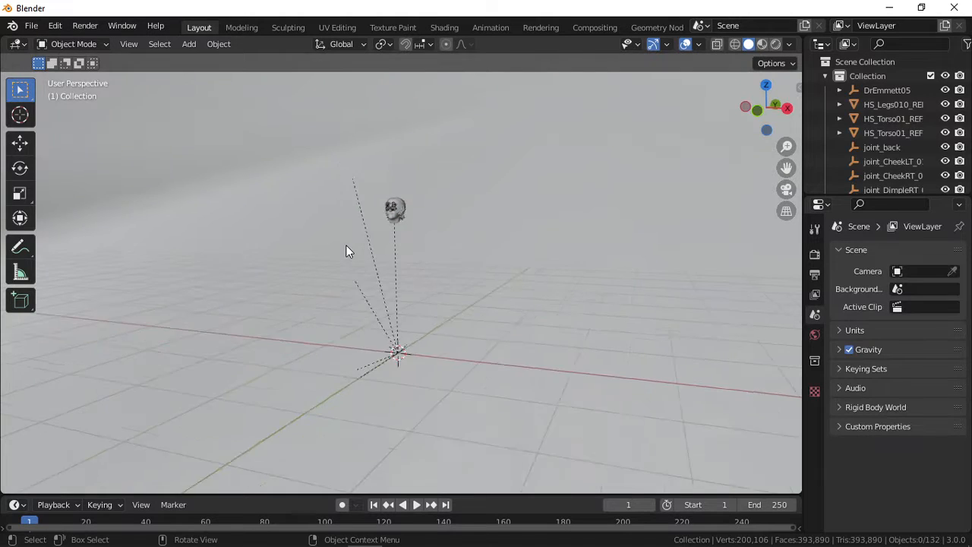
scroll(346, 245, up, 1)
scroll(346, 251, up, 3)
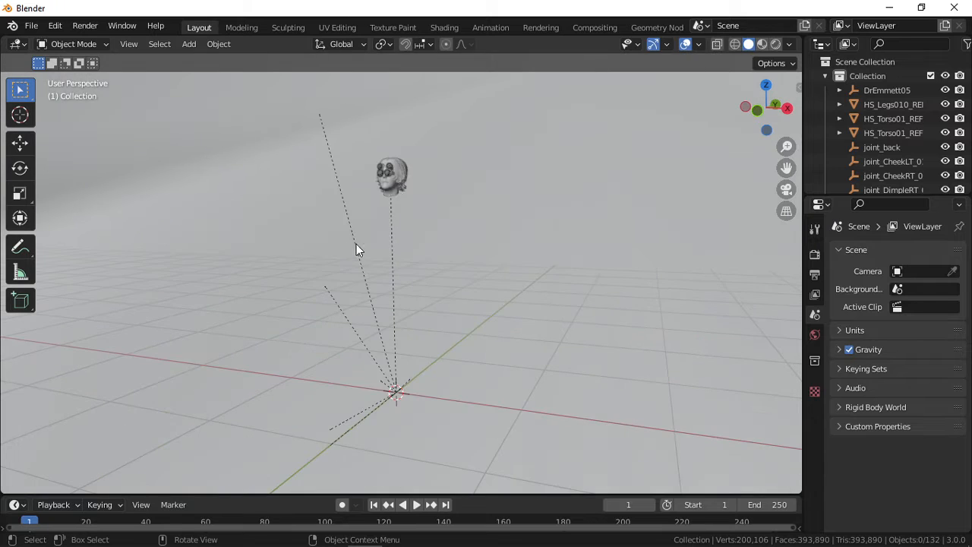
click(396, 180)
key(KP_Decimal)
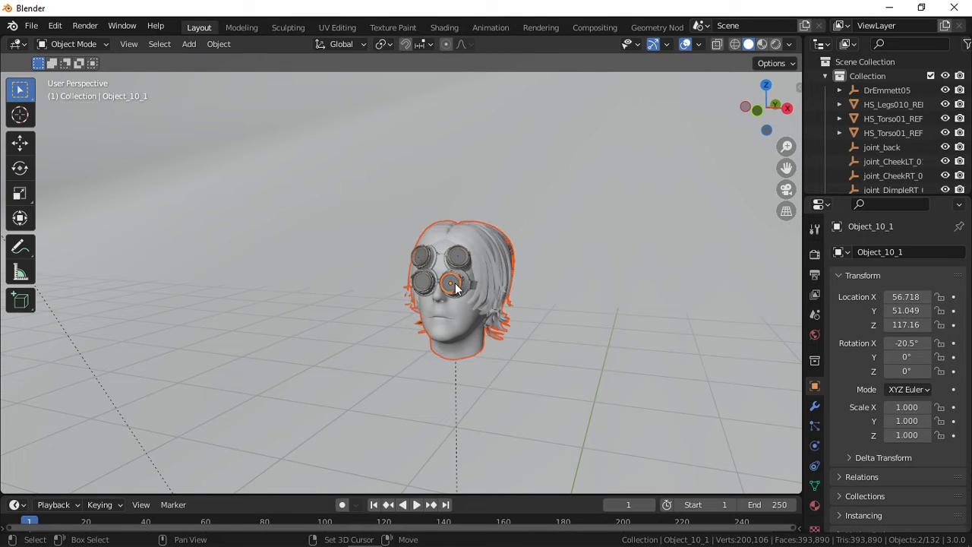
drag(342, 205, 538, 359)
key(KP_Decimal)
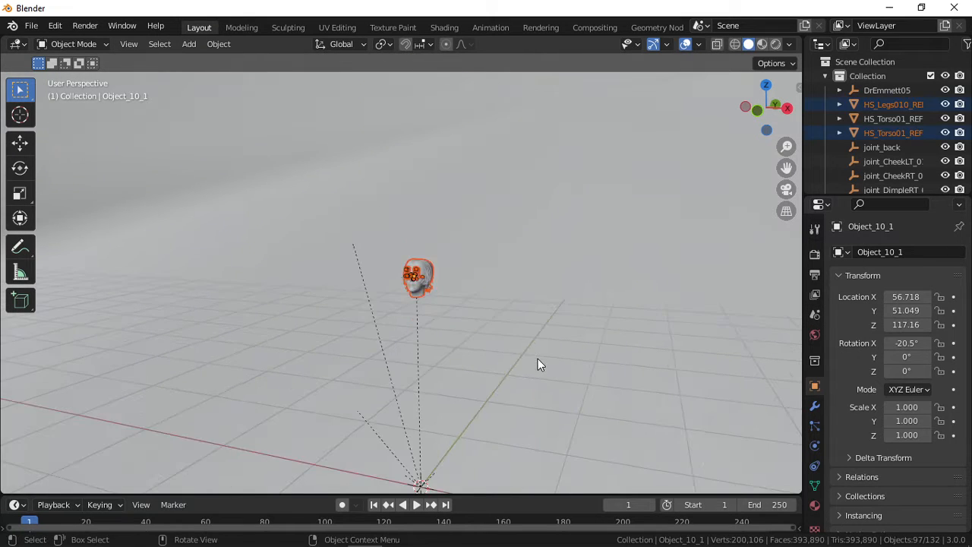
shift+drag(397, 394, 444, 419)
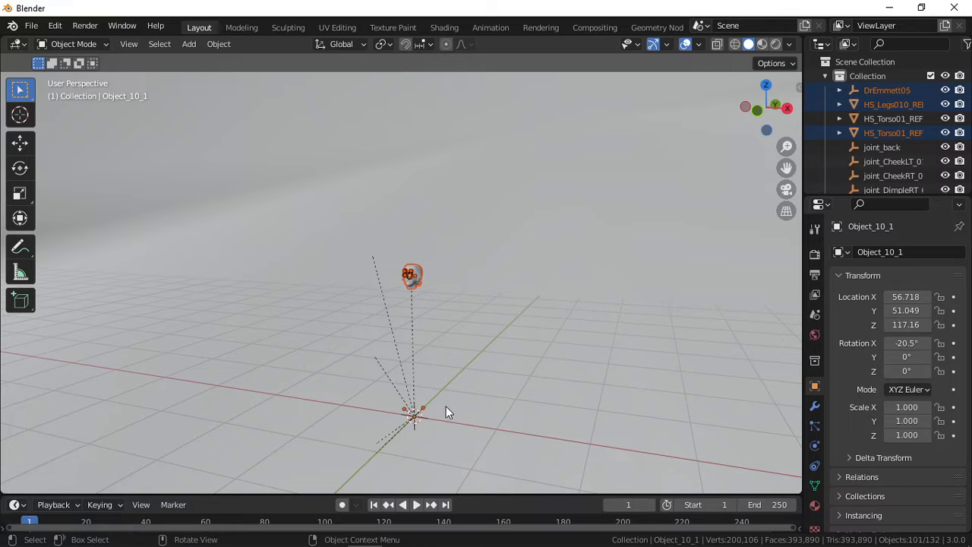
- Examine the size and placement of the head, torso and legs relative to each other from near and far
scroll(446, 411, down, 10)
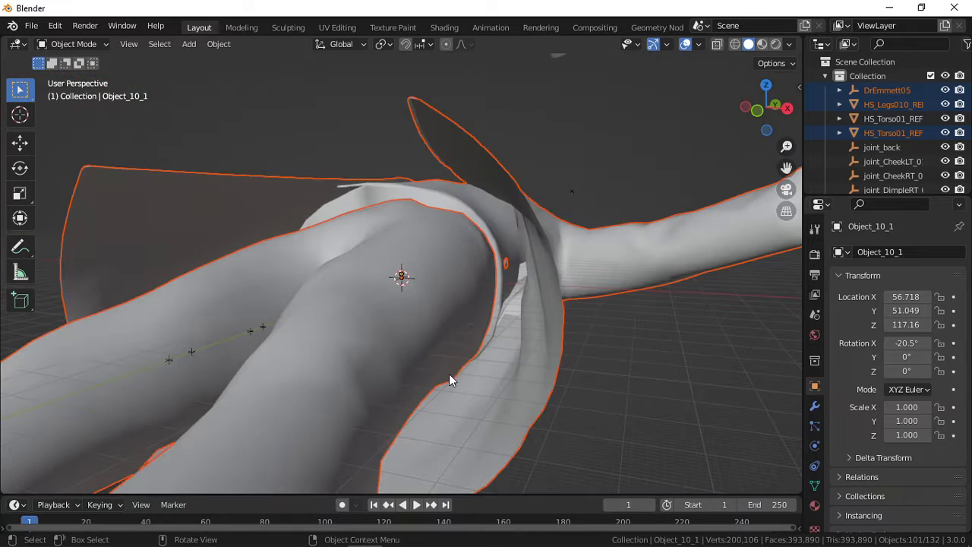
scroll(449, 374, down, 6)
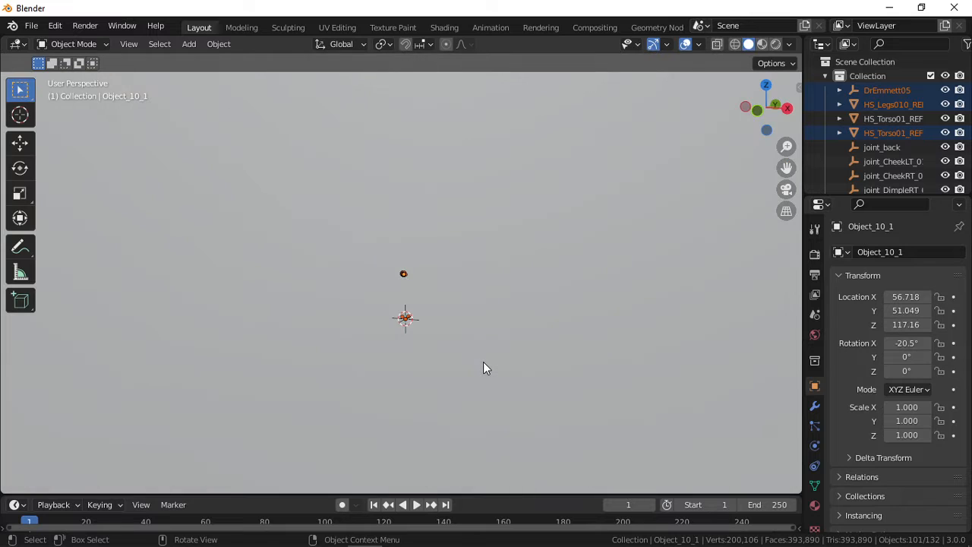
scroll(483, 368, up, 5)
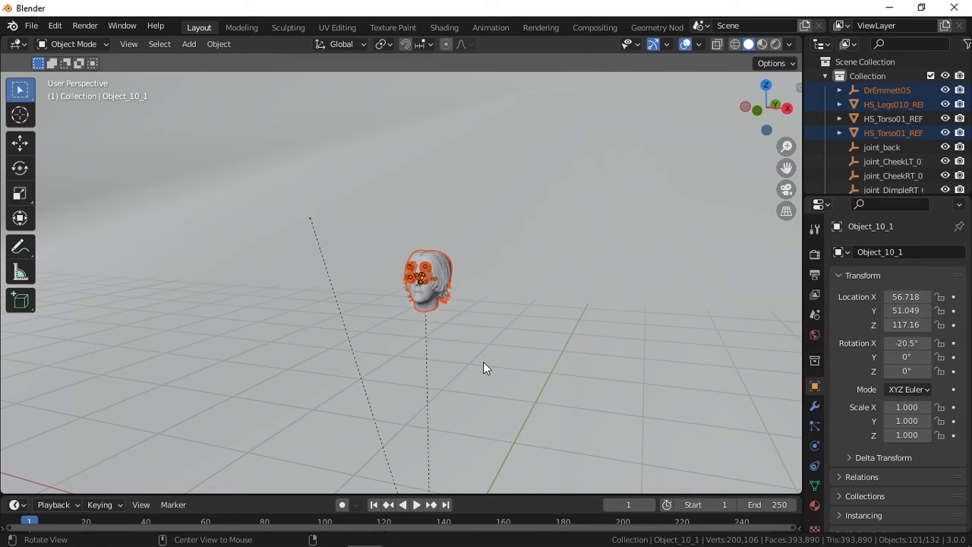
click(483, 362)
scroll(483, 361, up, 5)
scroll(457, 326, down, 4)
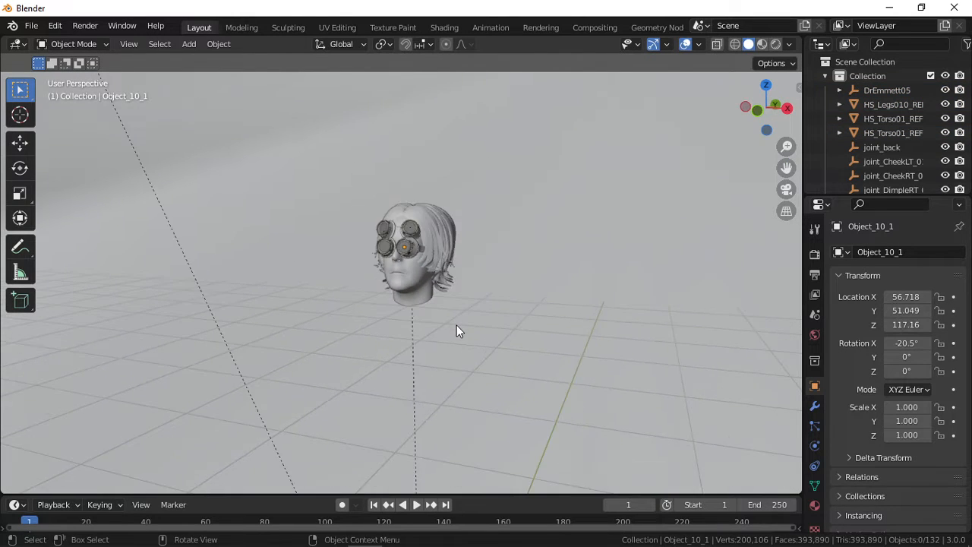
middle_drag(469, 278, 426, 250)
key(ctrl+z)
scroll(493, 277, down, 4)
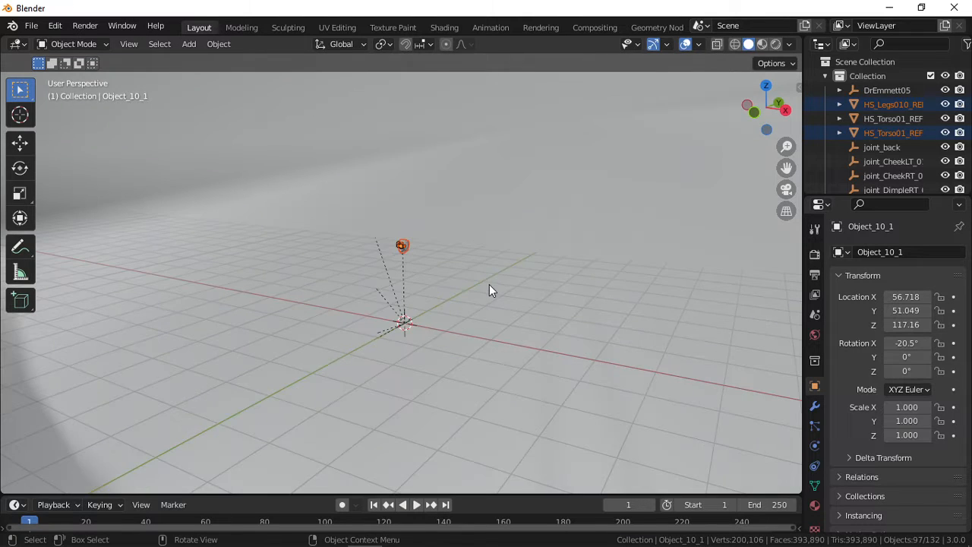
key(s)
right_click(523, 313)
scroll(522, 314, up, 8)
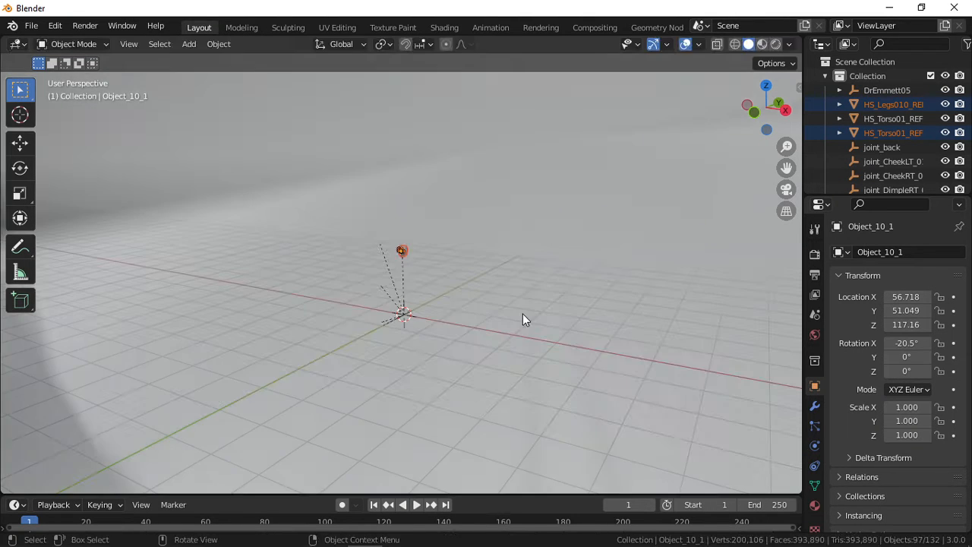
key(a)
key(a)
scroll(523, 313, down, 5)
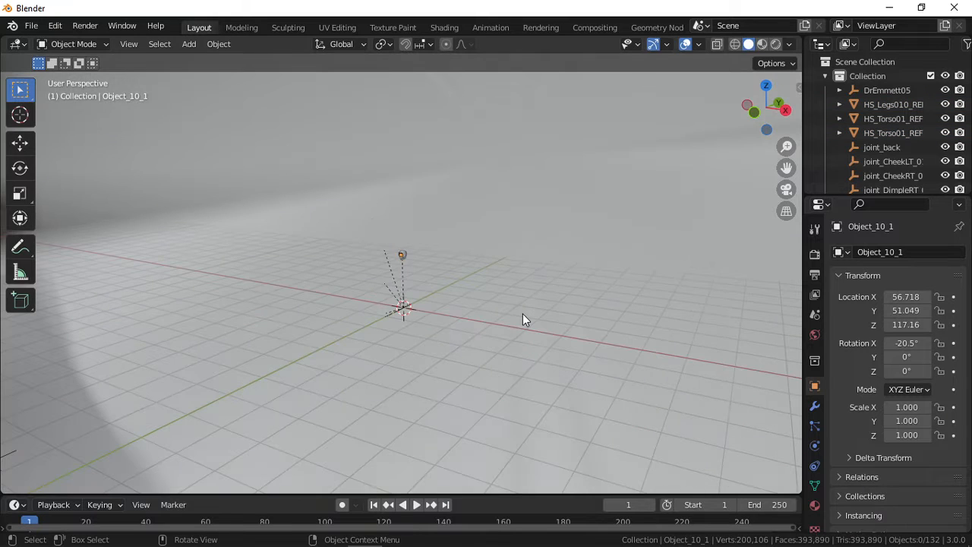
- Select the legs and the coat torso together and inspect the body from above
scroll(523, 314, down, 2)
scroll(523, 314, up, 8)
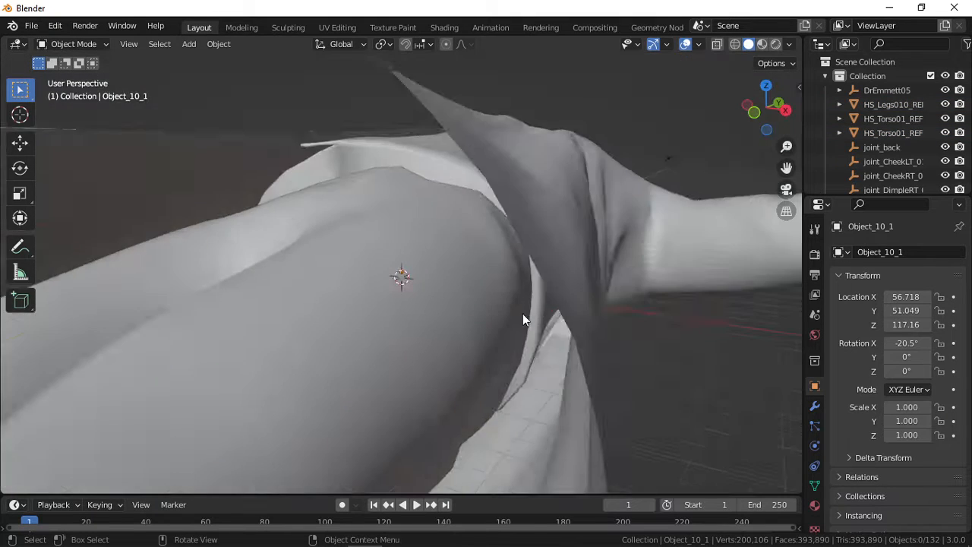
scroll(476, 276, down, 3)
click(412, 304)
shift+click(399, 316)
scroll(408, 314, down, 4)
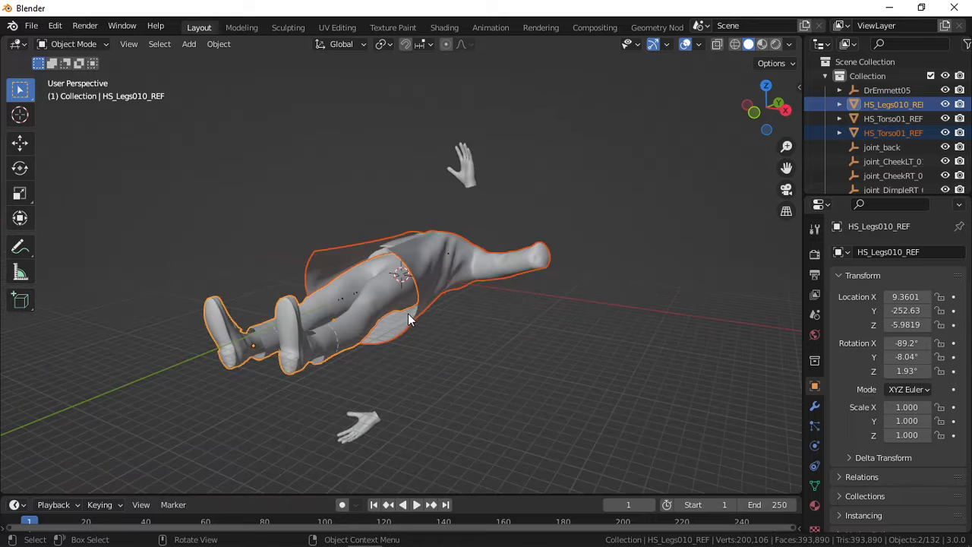
middle_drag(409, 314, 430, 323)
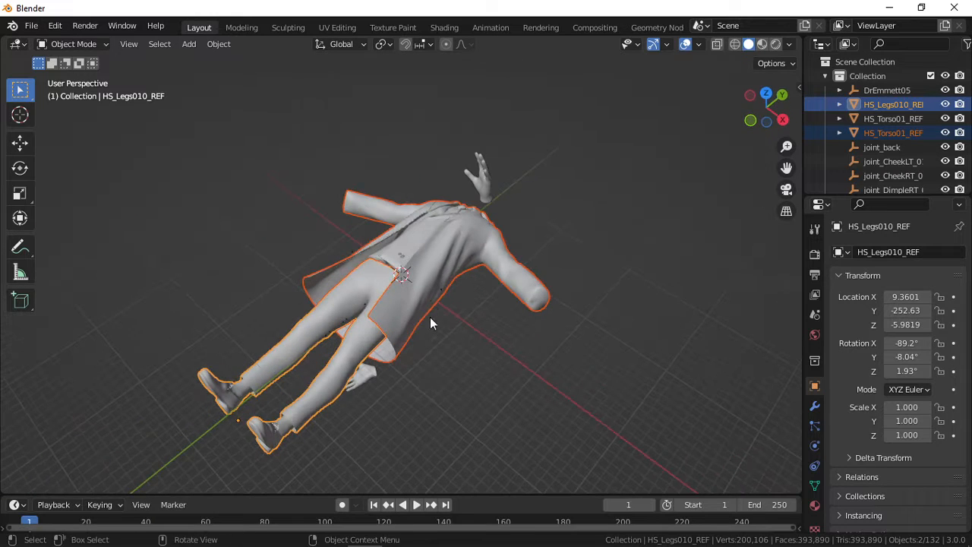
- Select the coat torso, HS_Torso01_REF001, together with the legs, HS_Legs010_REF
click(445, 239)
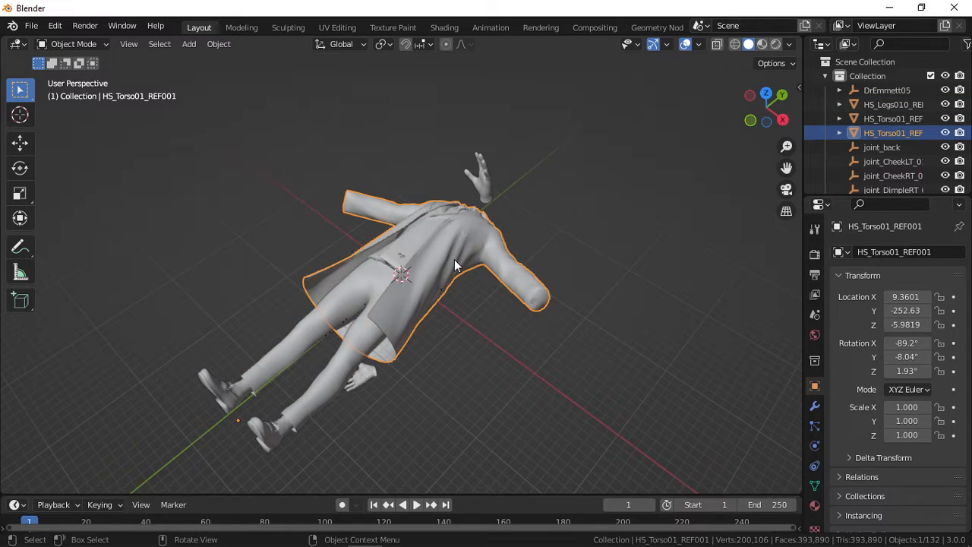
key(g)
key(Escape)
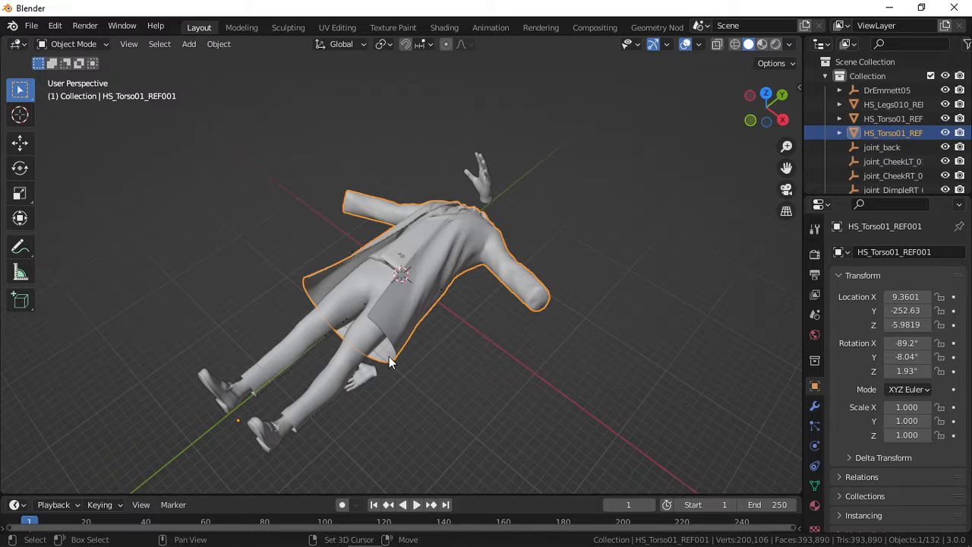
shift+click(353, 360)
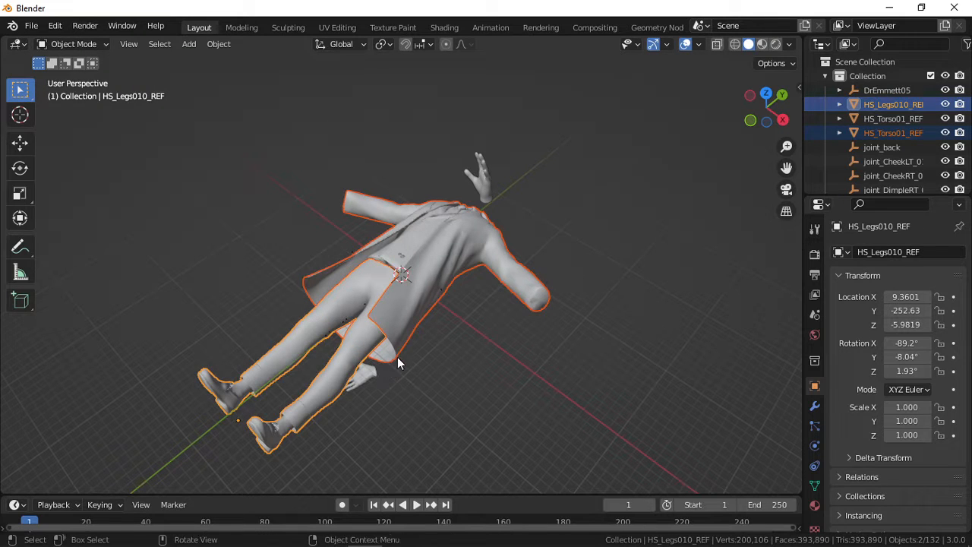
key(g)
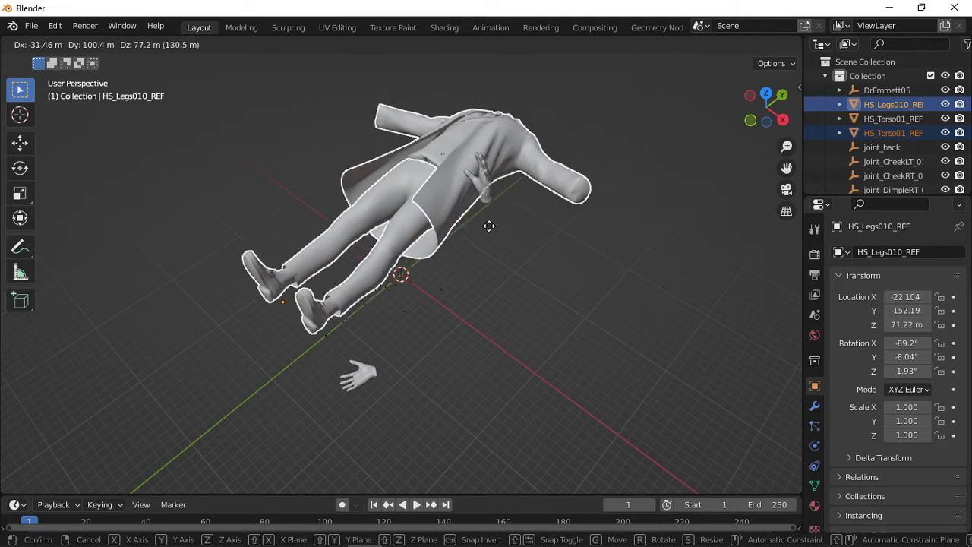
click(508, 294)
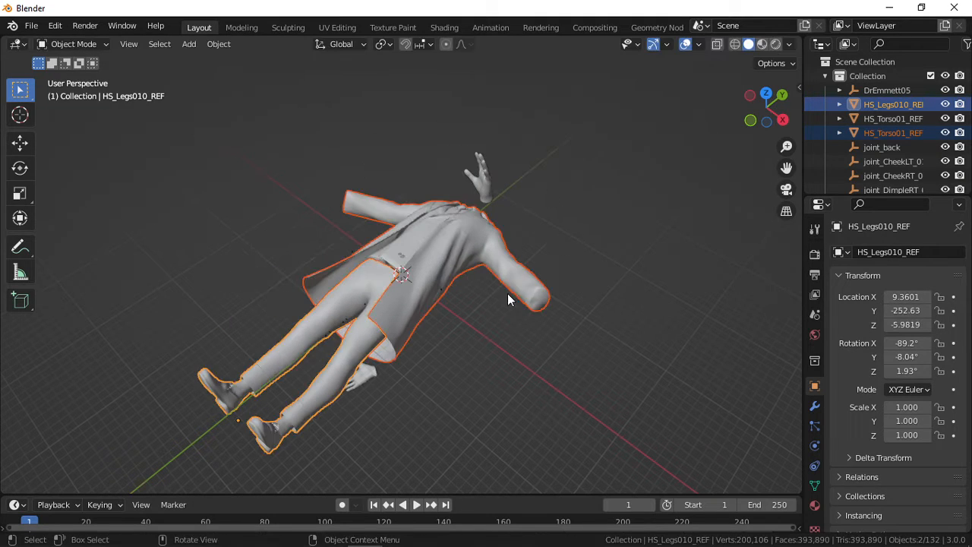
key(g)
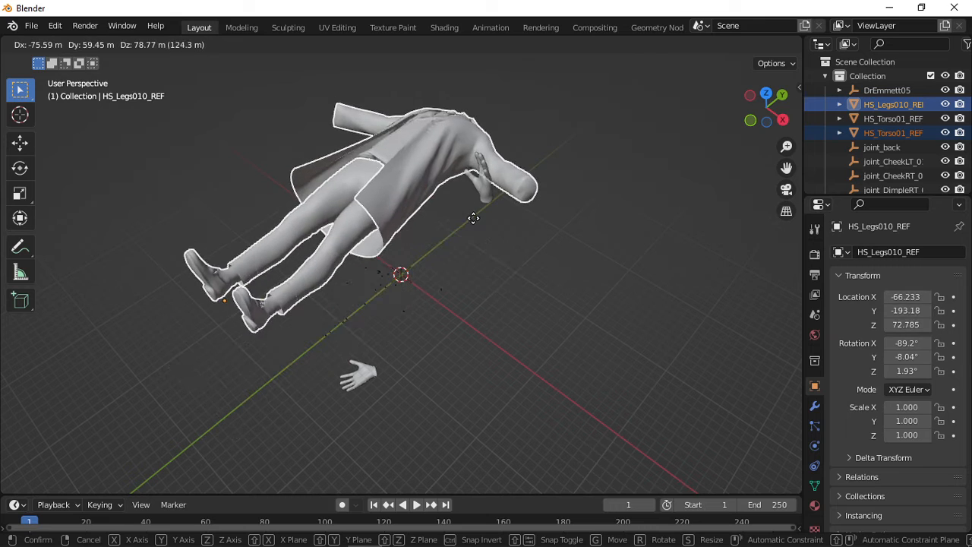
click(461, 254)
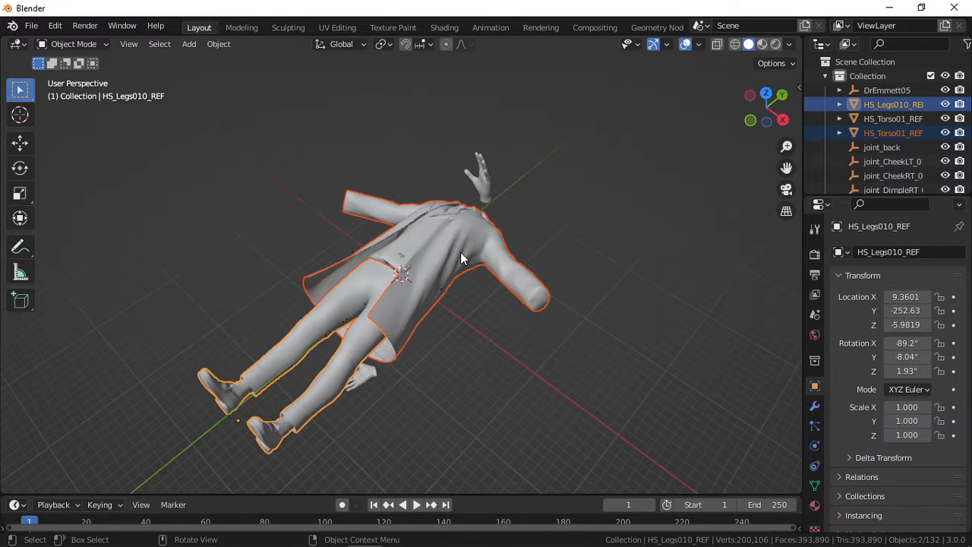
- Add the hands, HS_Torso01_REF, to the selected torso and legs and scale all three down to about 0.092
scroll(464, 314, up, 1)
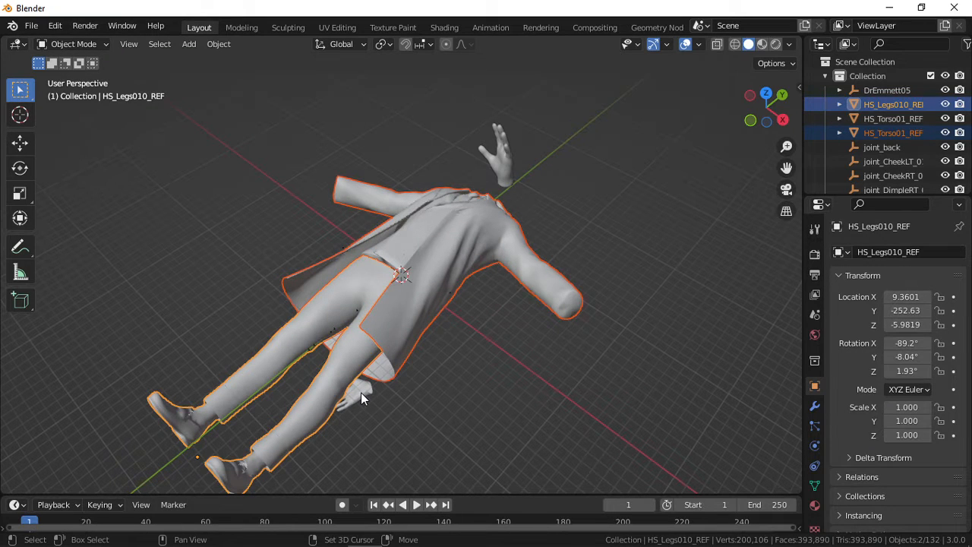
shift+click(361, 392)
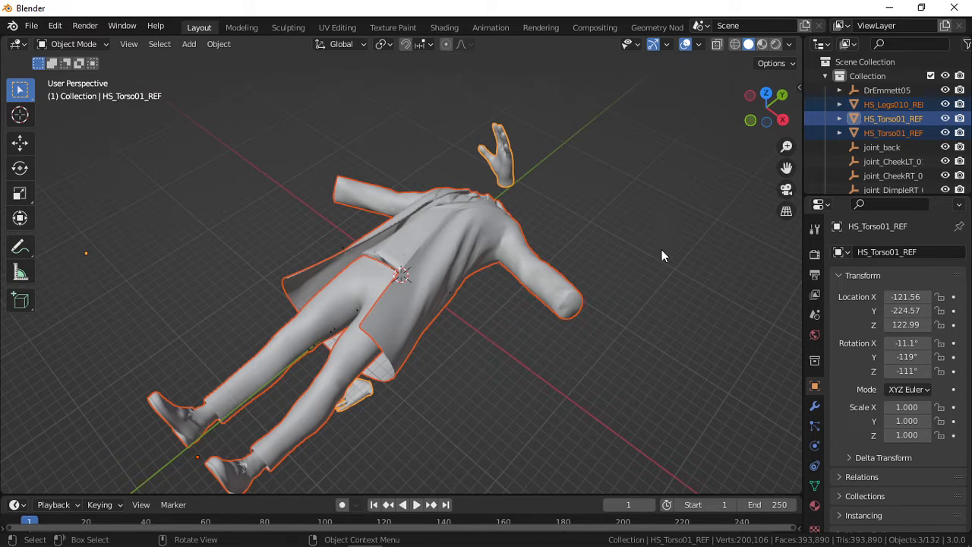
key(s)
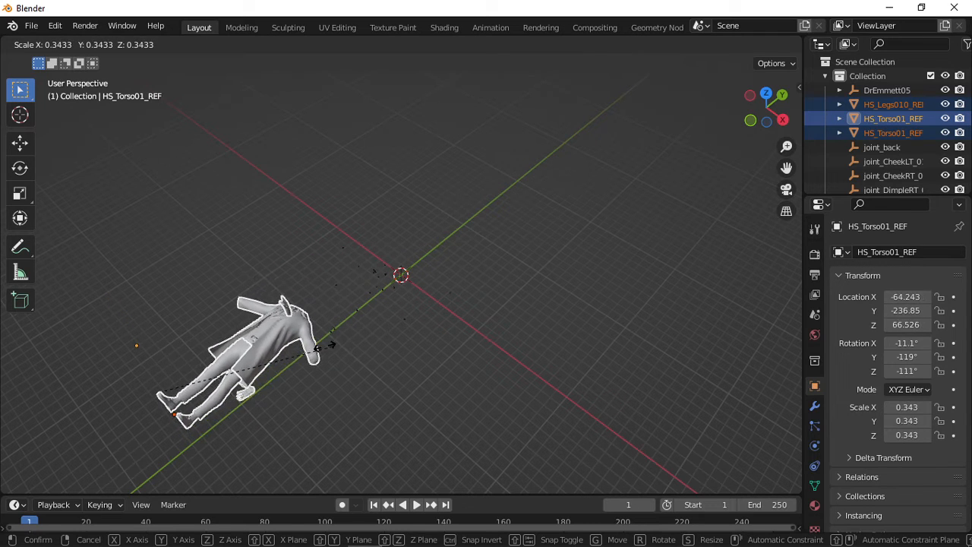
key(Escape)
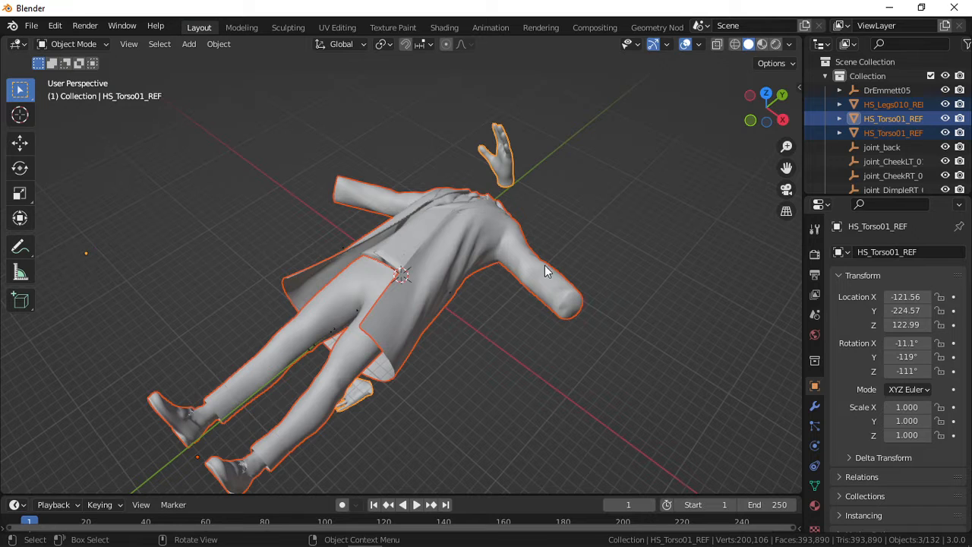
key(s)
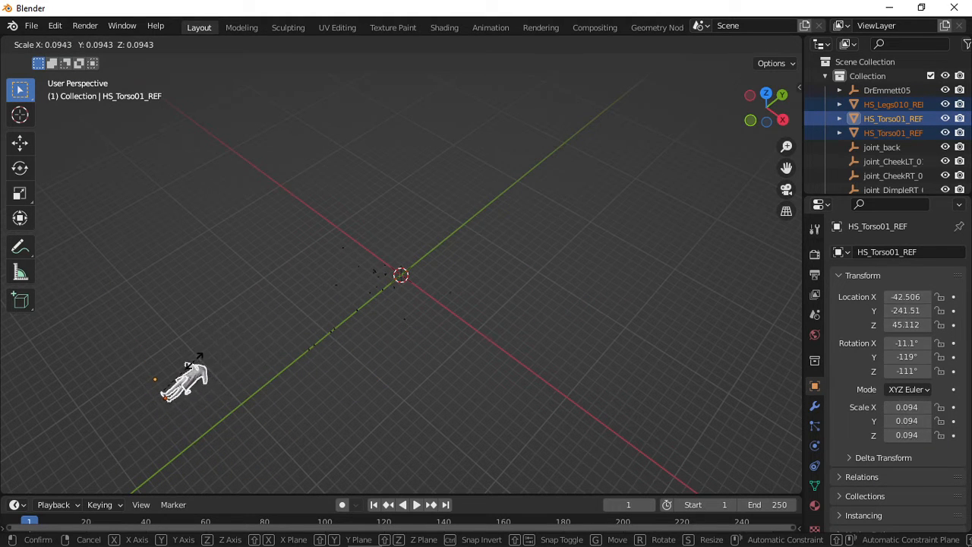
click(195, 364)
- Move the scaled-down torso, legs and hands closer to the origin, bringing the hands object to about X 41.4, Y -64.4, Z 100.2 m
key(g)
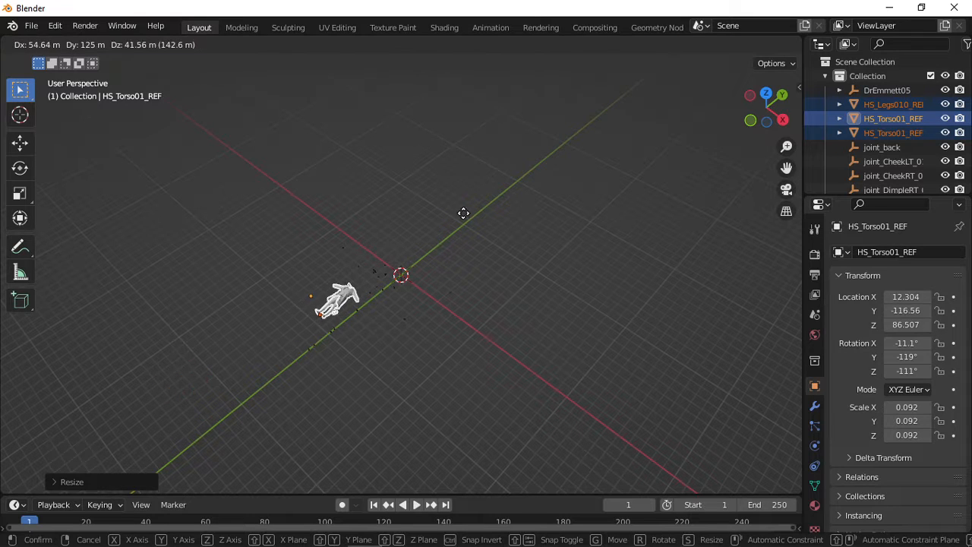
click(530, 195)
scroll(500, 260, up, 10)
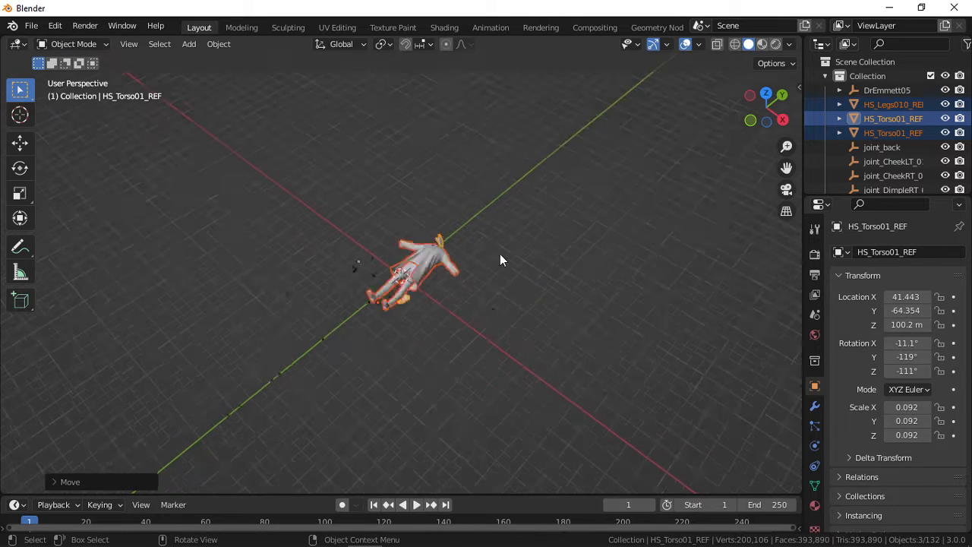
scroll(500, 260, up, 3)
- Examine the position of the scaled-down body parts relative to the origin in front orthographic and angled views
key(KP_1)
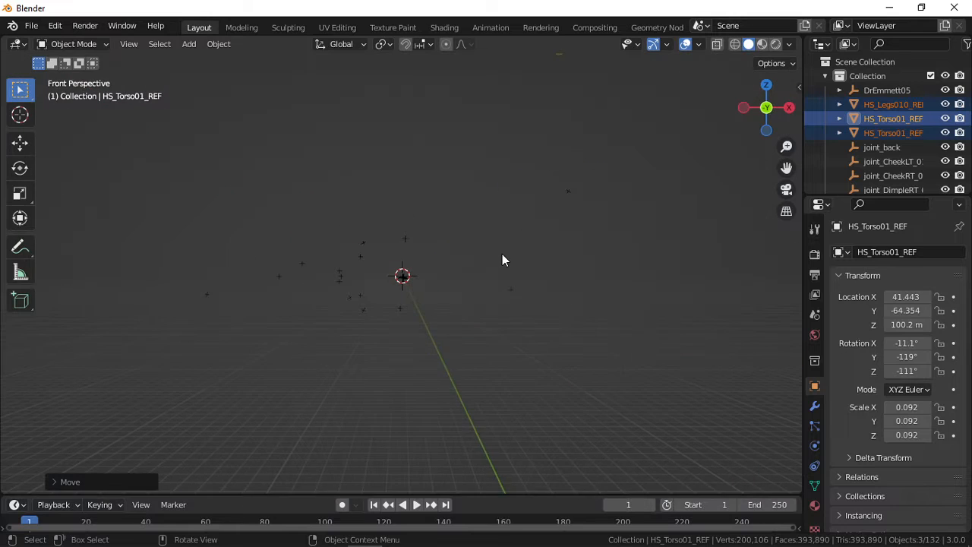
scroll(502, 260, down, 5)
scroll(503, 260, up, 5)
scroll(502, 259, down, 4)
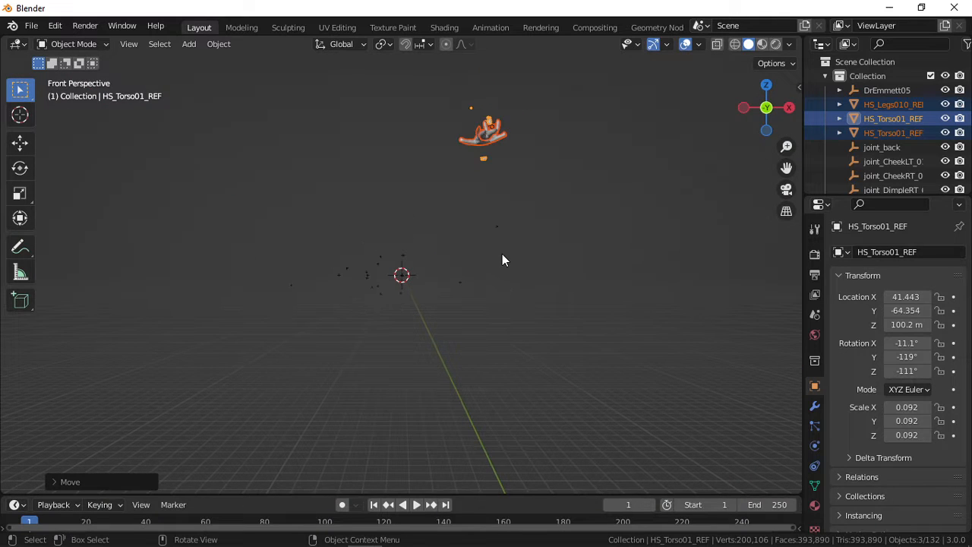
key(KP_5)
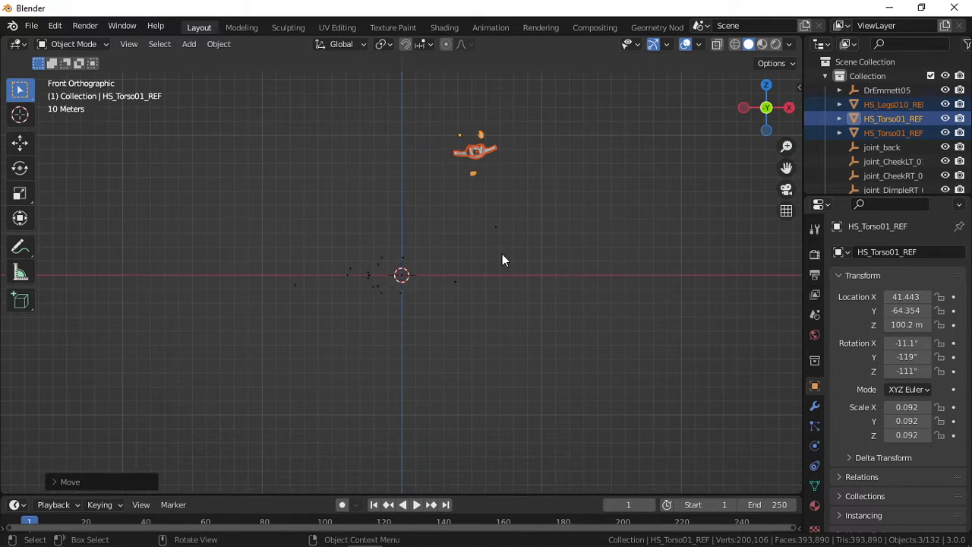
scroll(537, 194, down, 4)
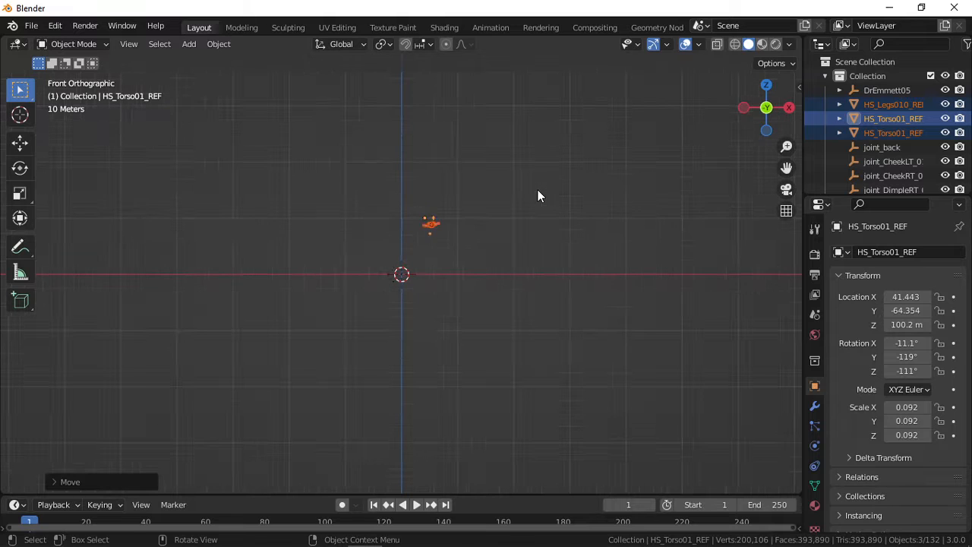
middle_drag(537, 192, 509, 272)
middle_drag(509, 237, 490, 244)
scroll(501, 263, up, 12)
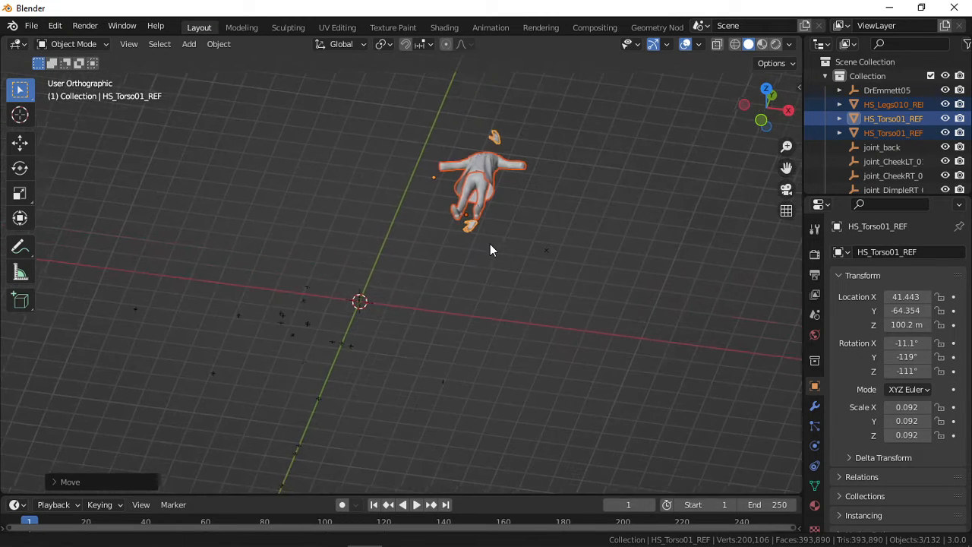
scroll(490, 244, up, 2)
scroll(490, 244, down, 2)
key(KP_1)
scroll(517, 201, down, 1)
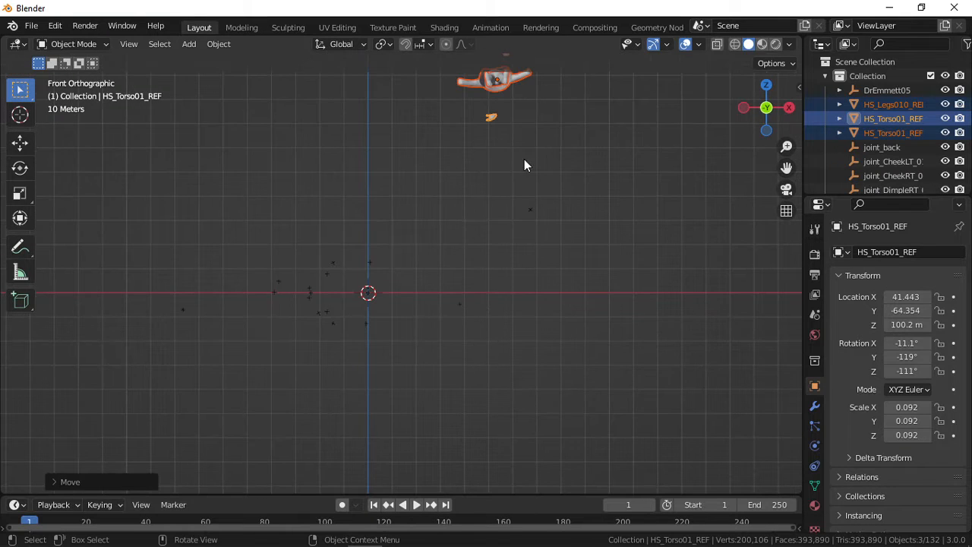
- Move the selected torso, legs and hands to the origin in the front view, bringing the hands object to about X -11.3, Z 12.9 m
key(g)
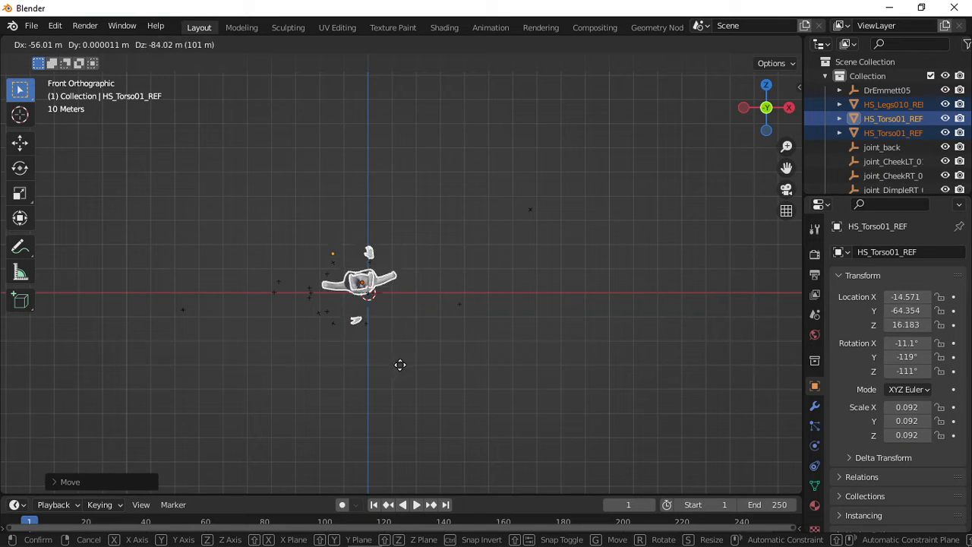
click(406, 375)
scroll(405, 368, up, 8)
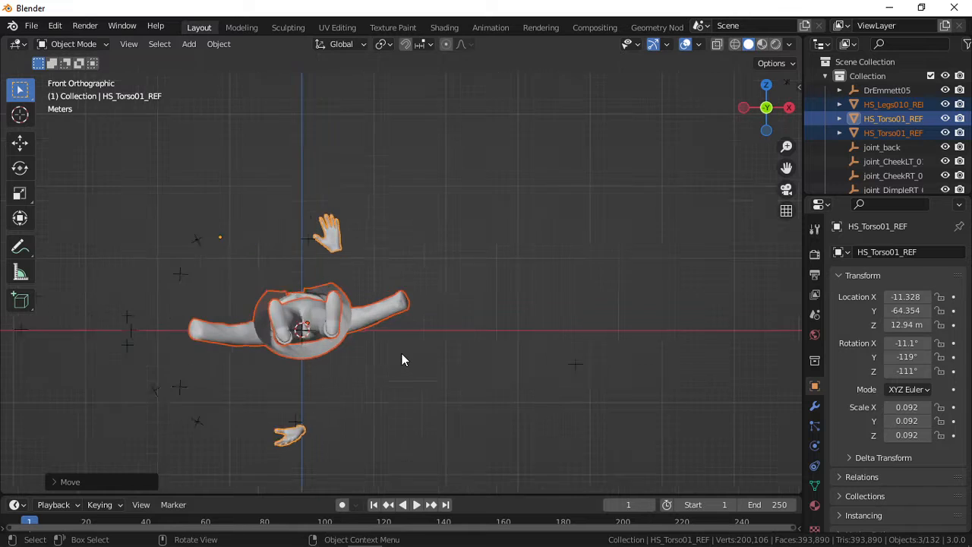
- Scale the torso, legs and hands down further to a scale of about 0.026
key(s)
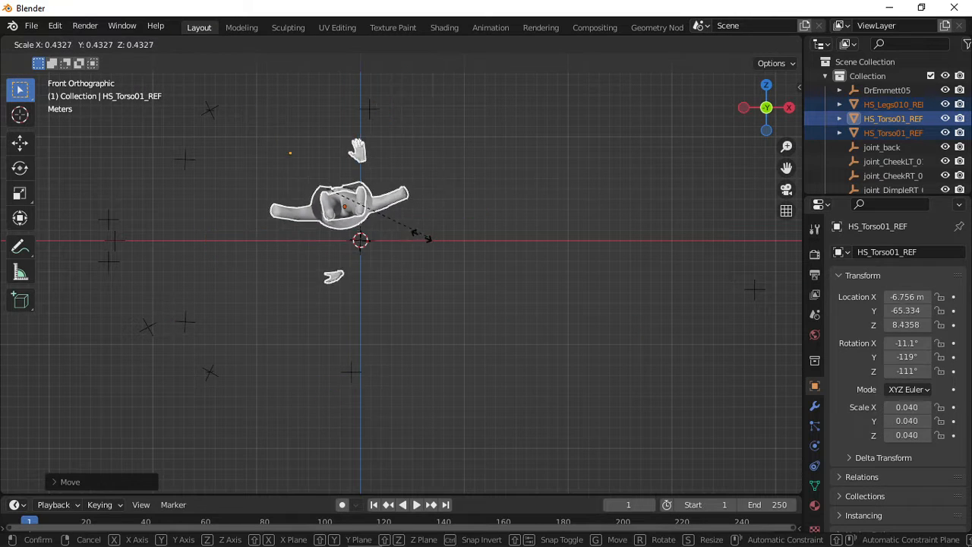
click(411, 237)
scroll(410, 238, up, 5)
shift+middle_drag(377, 237, 449, 284)
scroll(445, 289, up, 2)
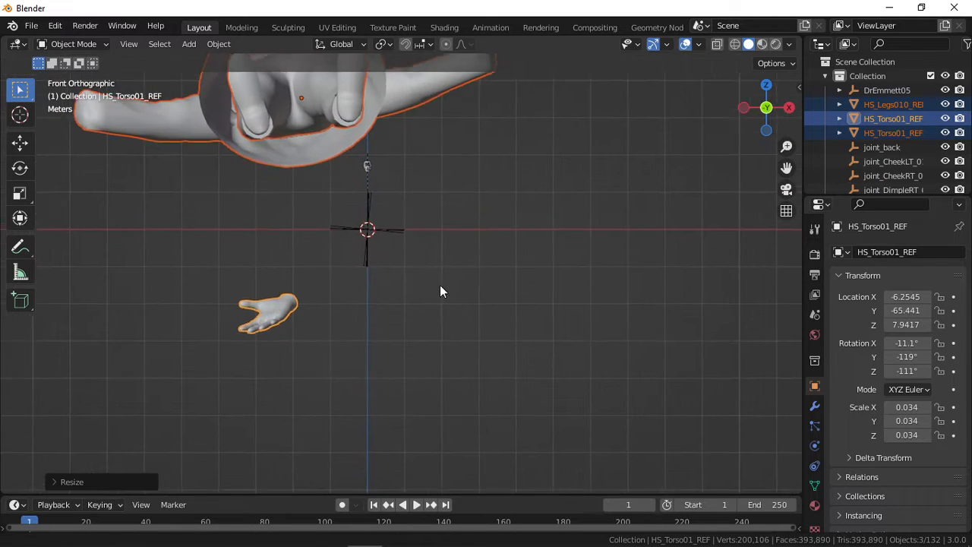
shift+middle_drag(413, 255, 441, 328)
key(s)
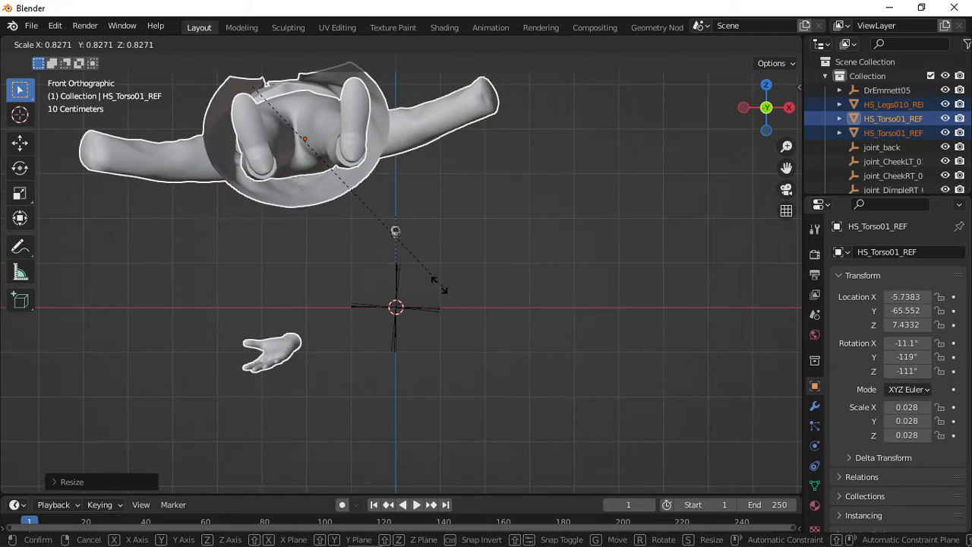
click(422, 278)
scroll(422, 279, down, 2)
scroll(421, 282, down, 3)
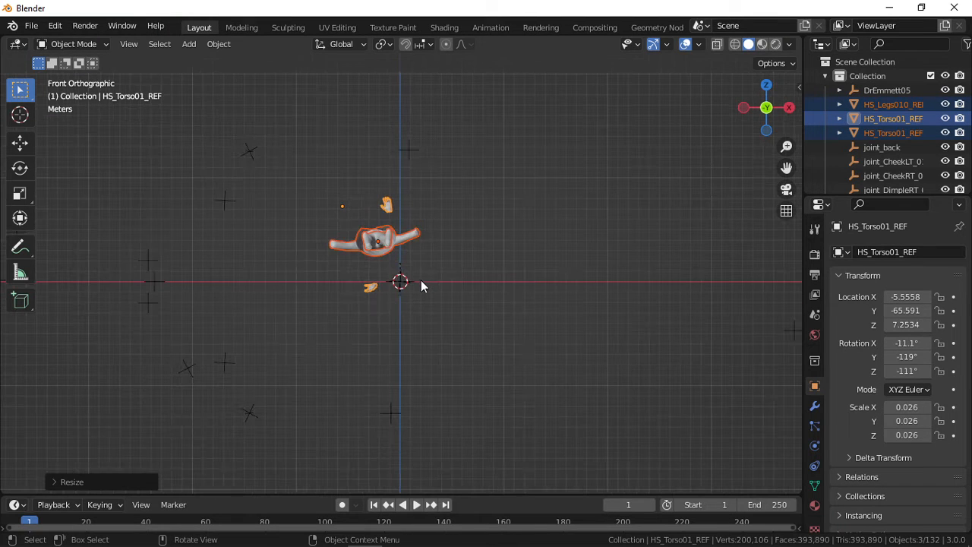
scroll(423, 284, down, 2)
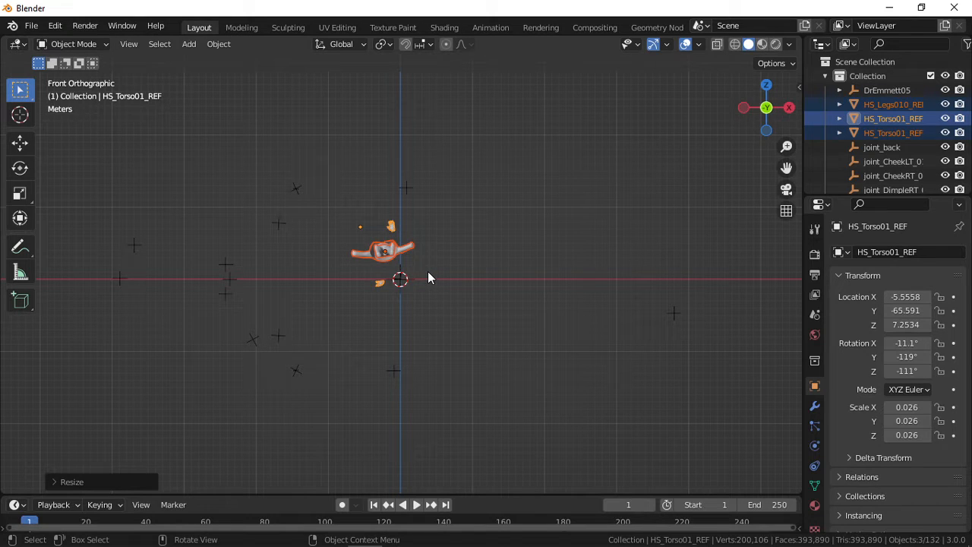
- Move the body parts toward the origin in the right side view, bringing the hands object to about Y -5.4, Z 8.1 m
key(KP_3)
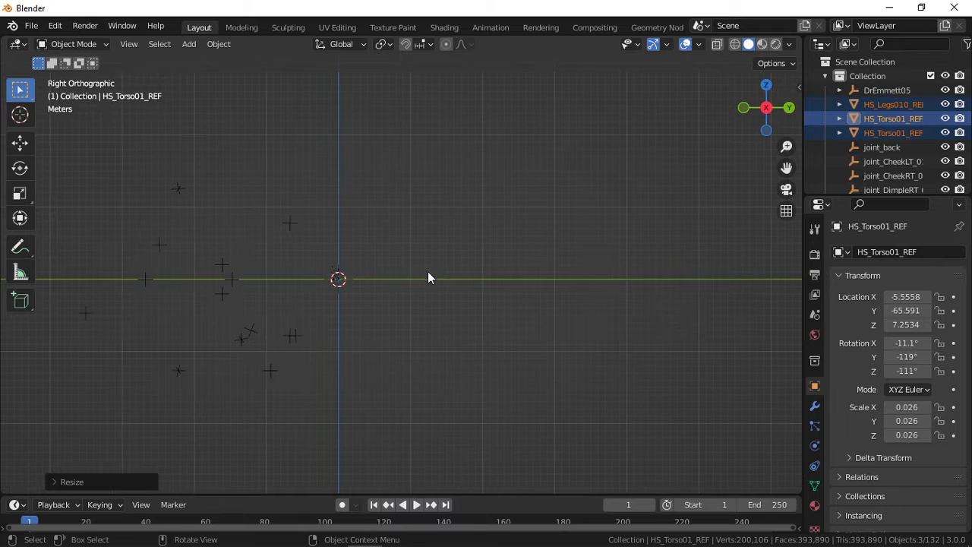
scroll(429, 277, down, 2)
shift+middle_drag(361, 304, 401, 304)
key(g)
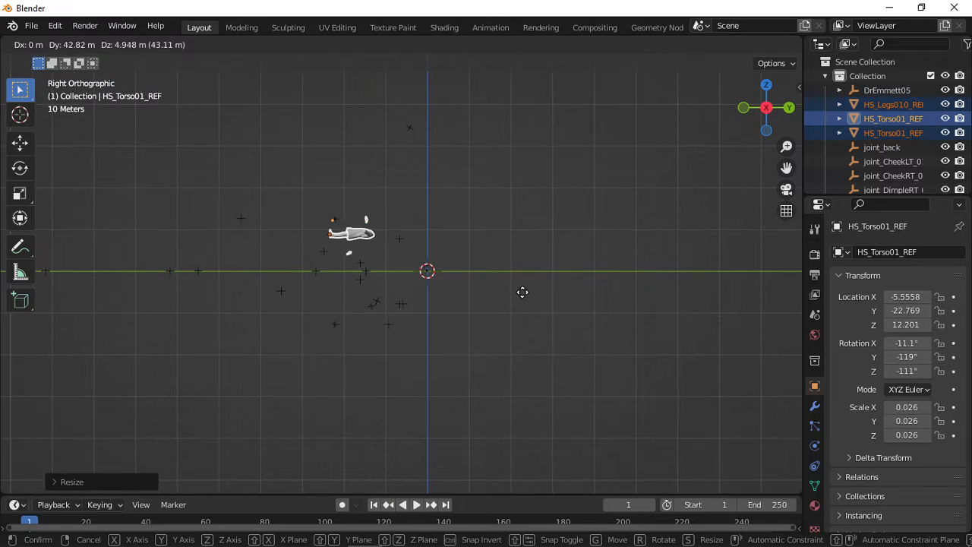
click(569, 309)
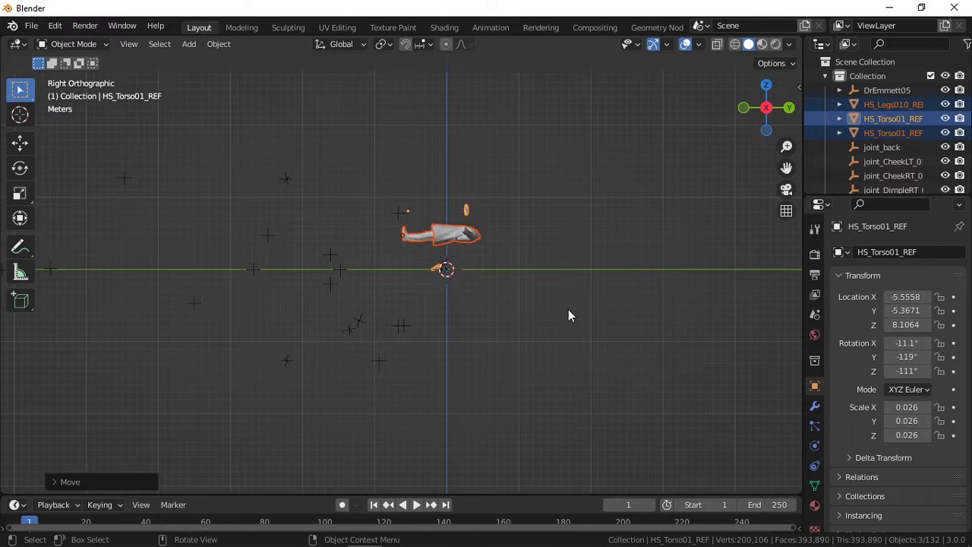
- Examine the body parts' orientation and position from the top, back, left, bottom, right and front orthographic views
key(KP_7)
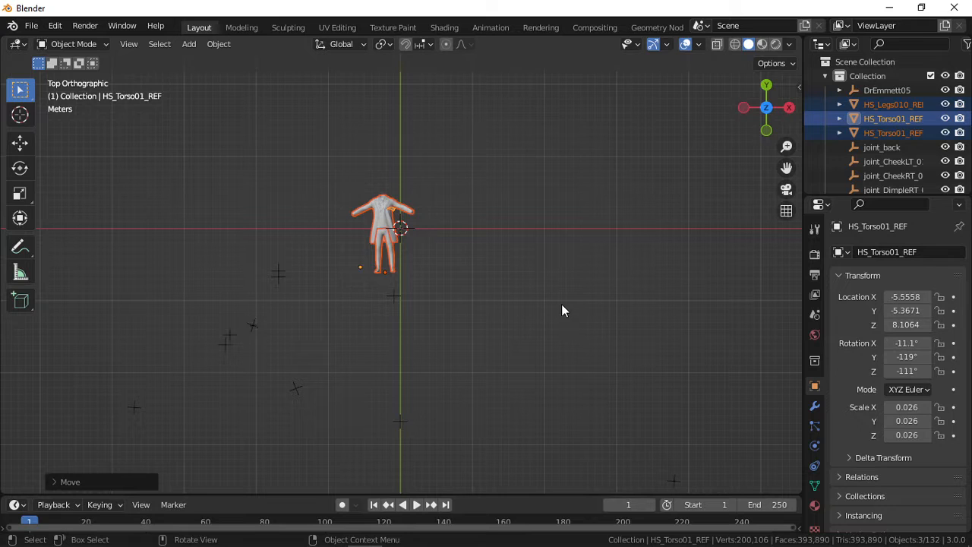
key(ctrl+KP_1)
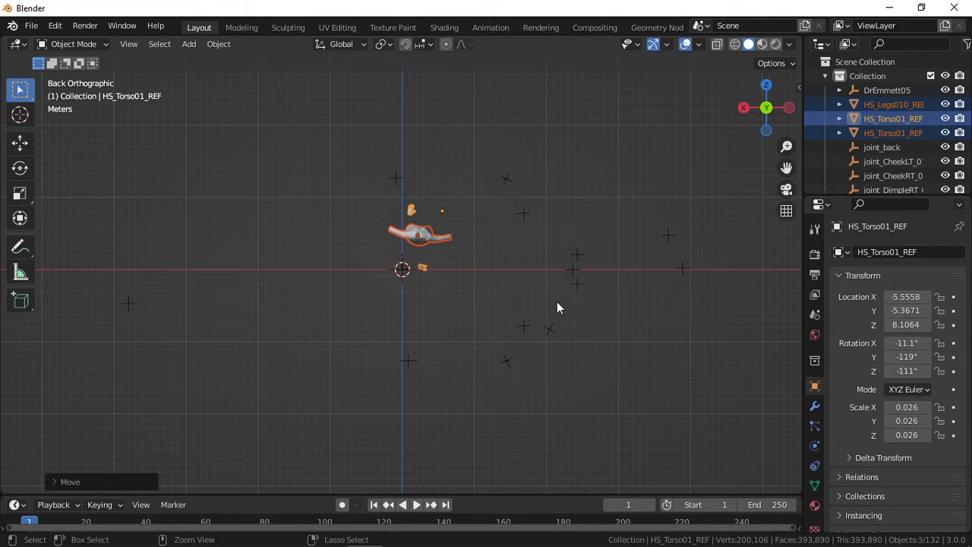
key(ctrl+KP_3)
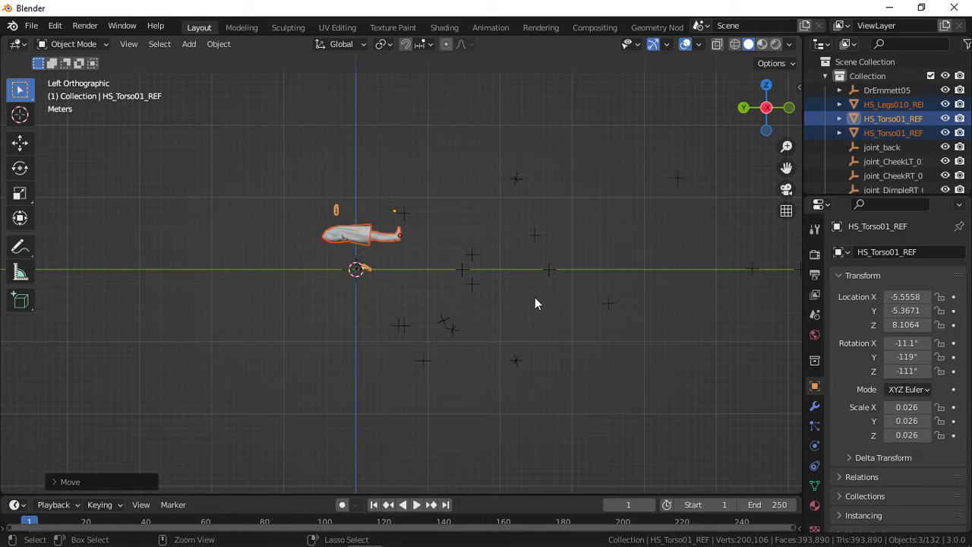
key(ctrl+KP_7)
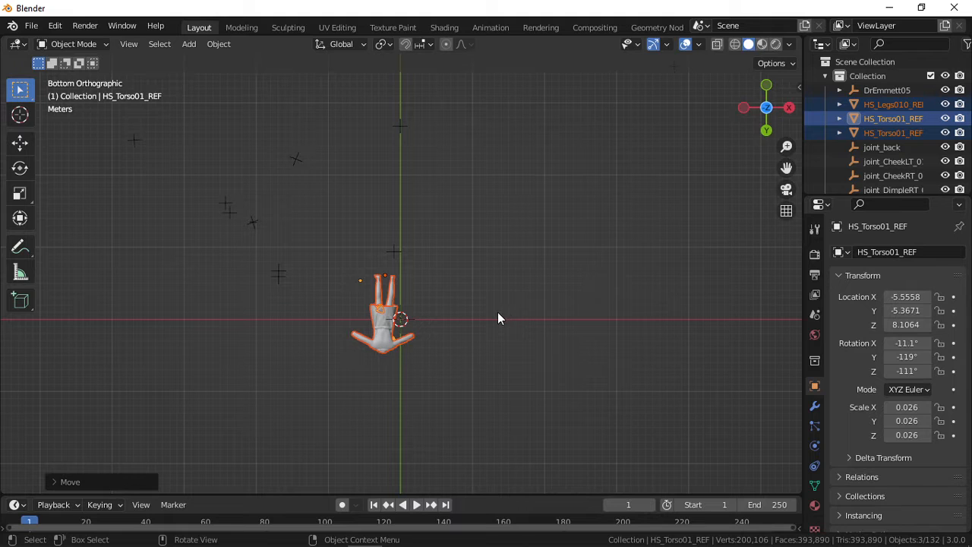
key(KP_1)
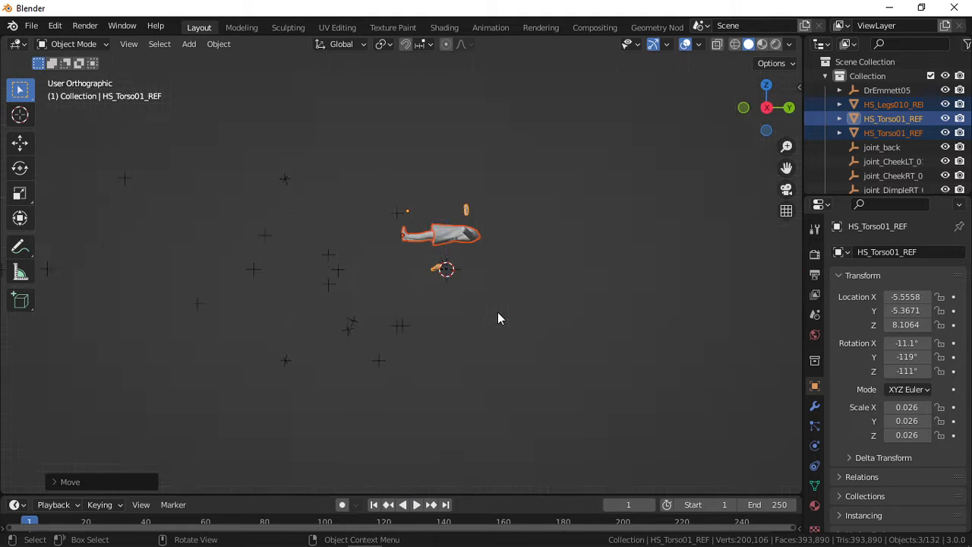
key(KP_3)
key(KP_1)
key(KP_3)
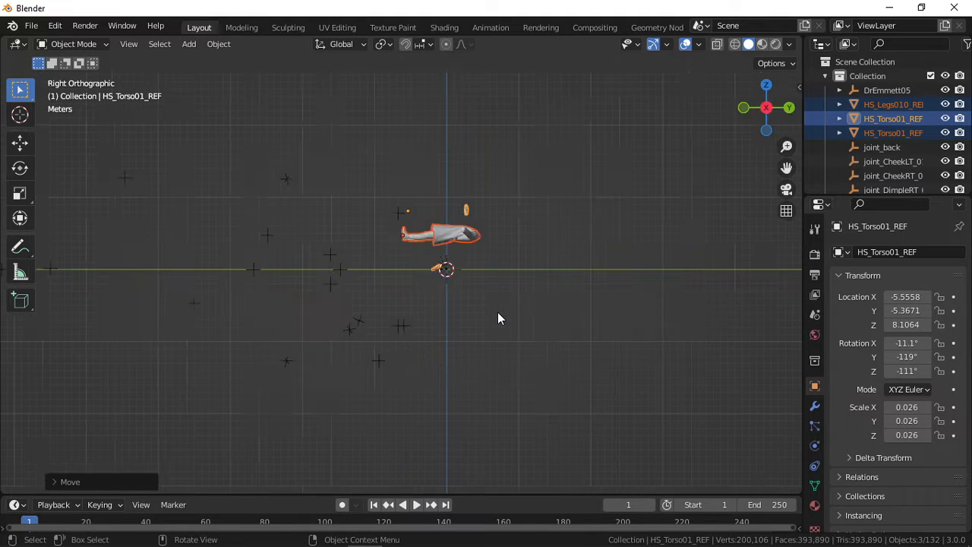
key(KP_1)
scroll(498, 318, up, 4)
scroll(497, 318, up, 3)
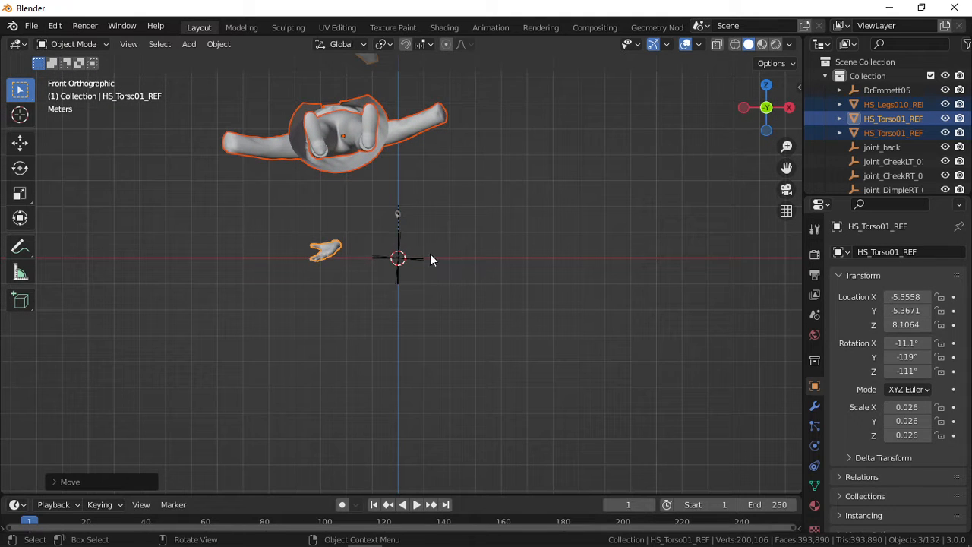
scroll(399, 213, down, 2)
- Rotate the torso, legs and hands by about -90° in the right side view to stand the body upright
key(KP_3)
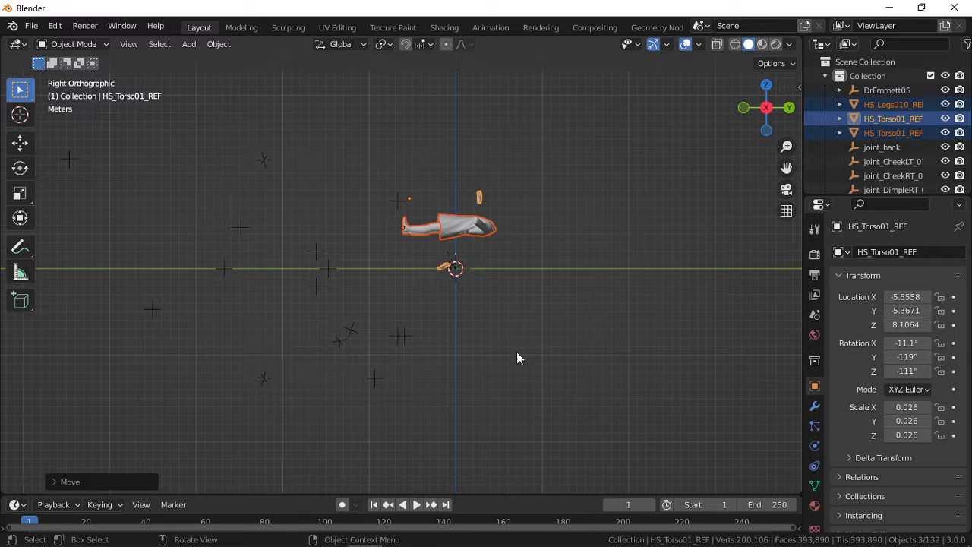
key(r)
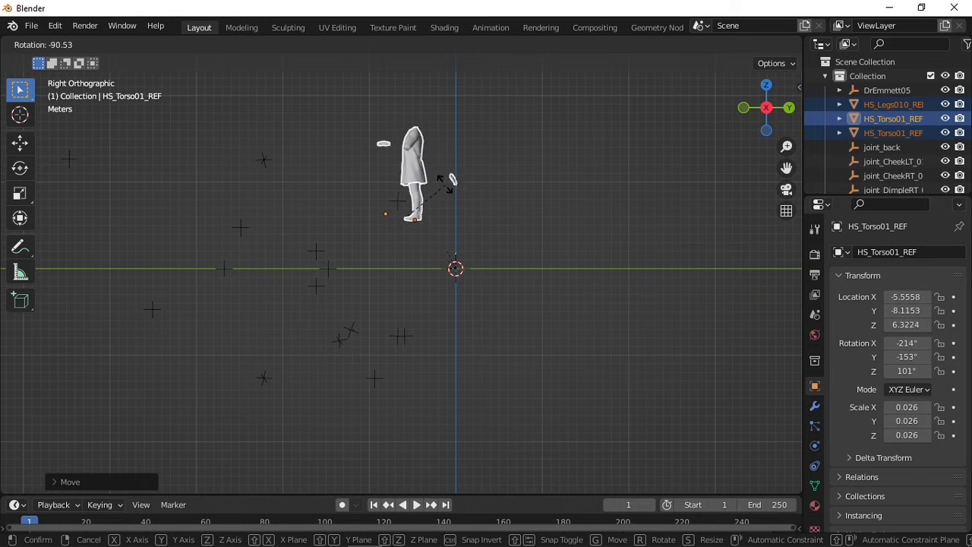
click(447, 185)
scroll(491, 189, up, 3)
shift+middle_drag(491, 189, 464, 324)
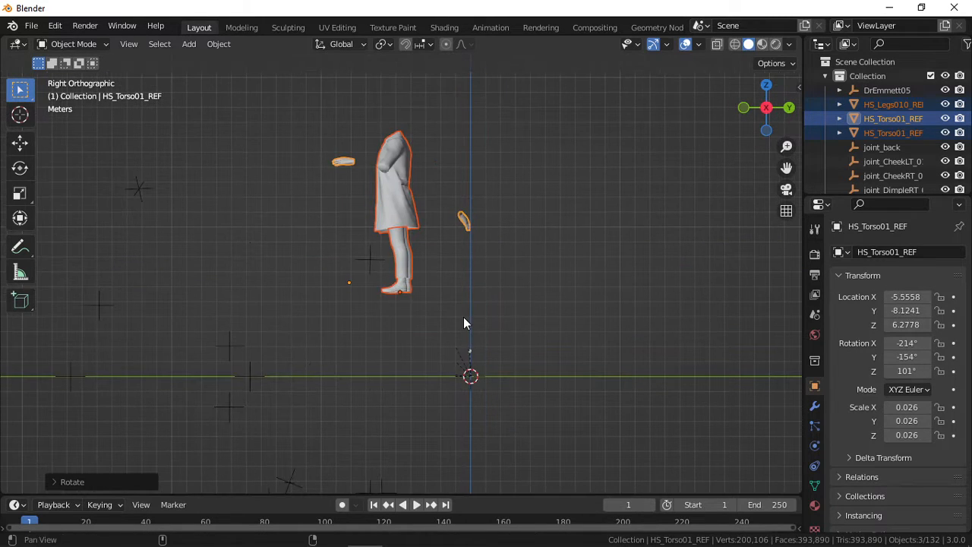
- Move the upright body down to the ground line in the front view, with the hands object at about X -7.0, Z 0.6 m
key(KP_1)
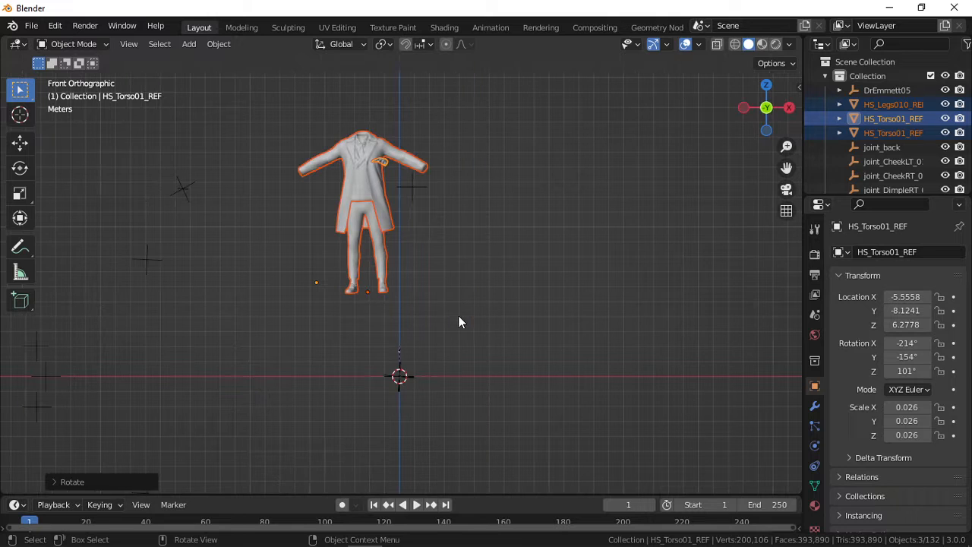
key(g)
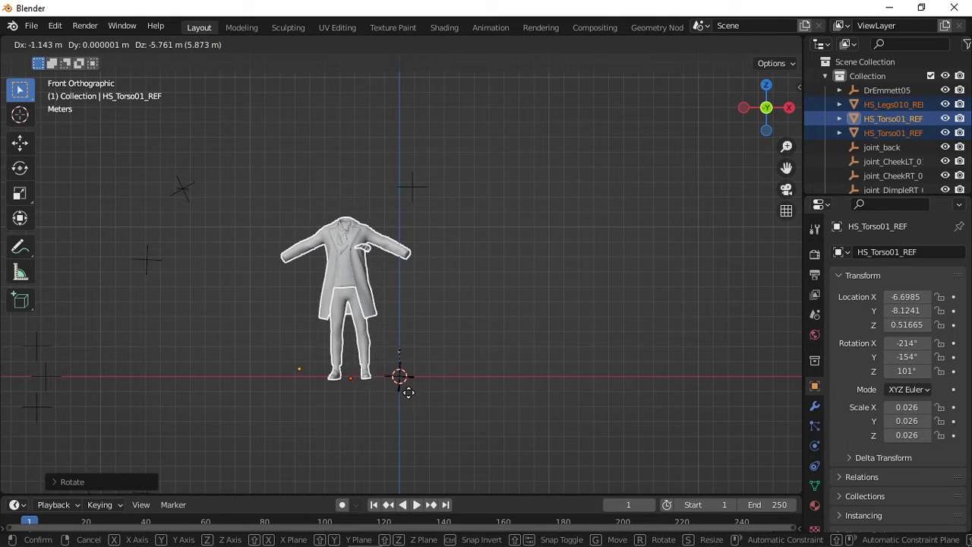
click(405, 388)
- Select the small head and the DrEmmett05 empties at the origin and scale them up about 3.9 times
drag(381, 341, 432, 409)
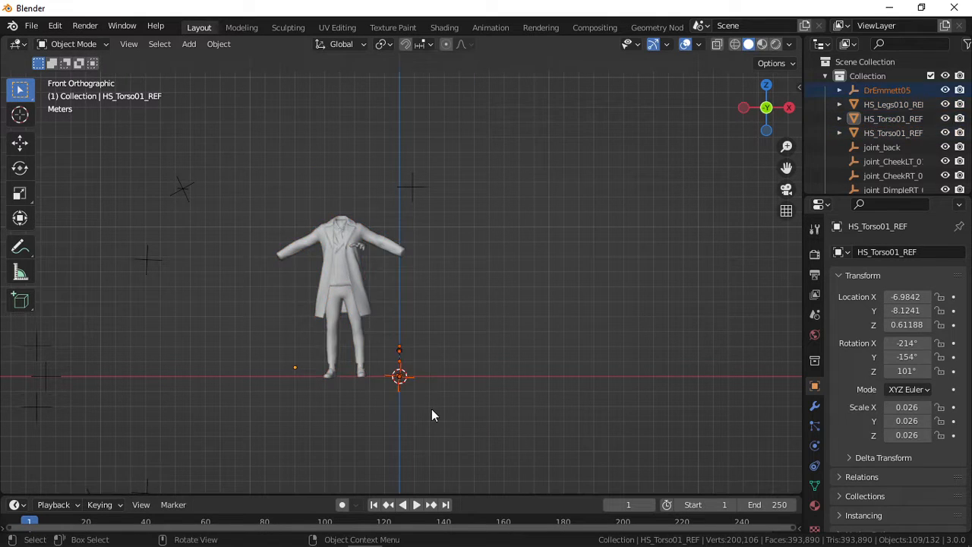
key(s)
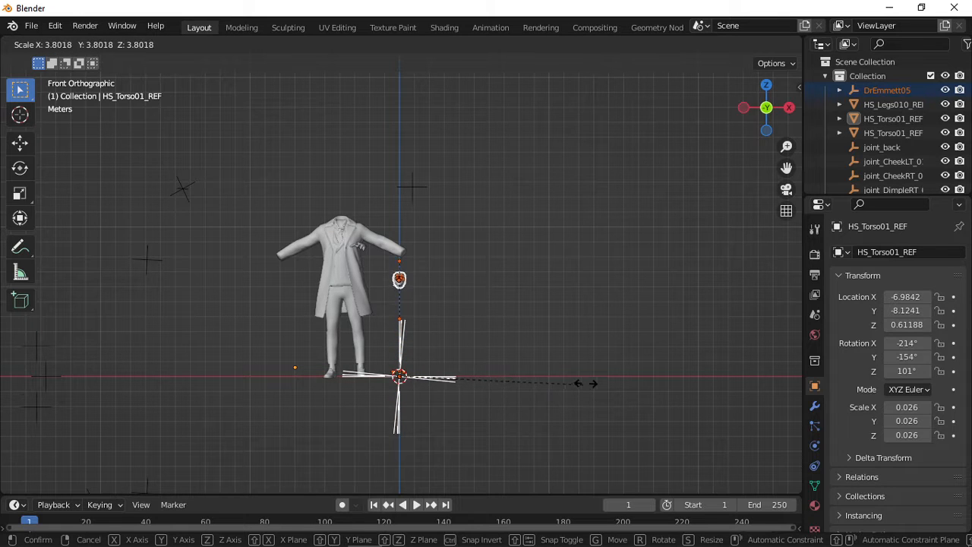
click(525, 374)
- Select the enlarged stray joint empties along the Y axis, including joint_HandRoll01RT_01, and delete them
middle_drag(525, 373, 535, 328)
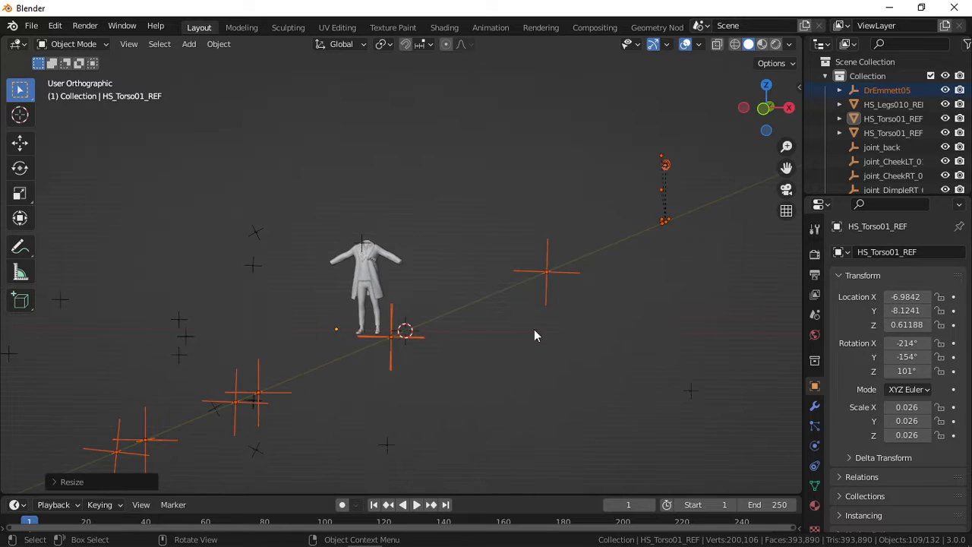
click(545, 286)
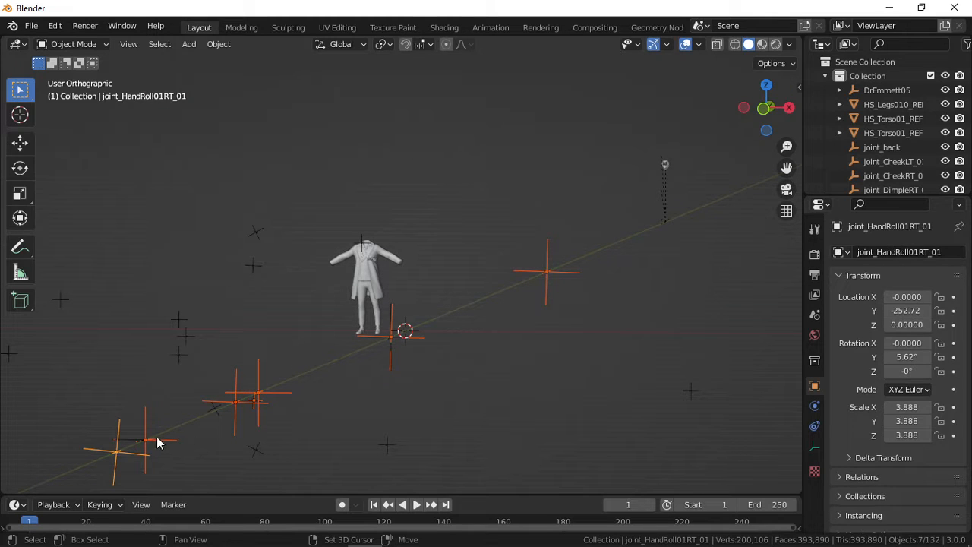
key(x)
click(176, 441)
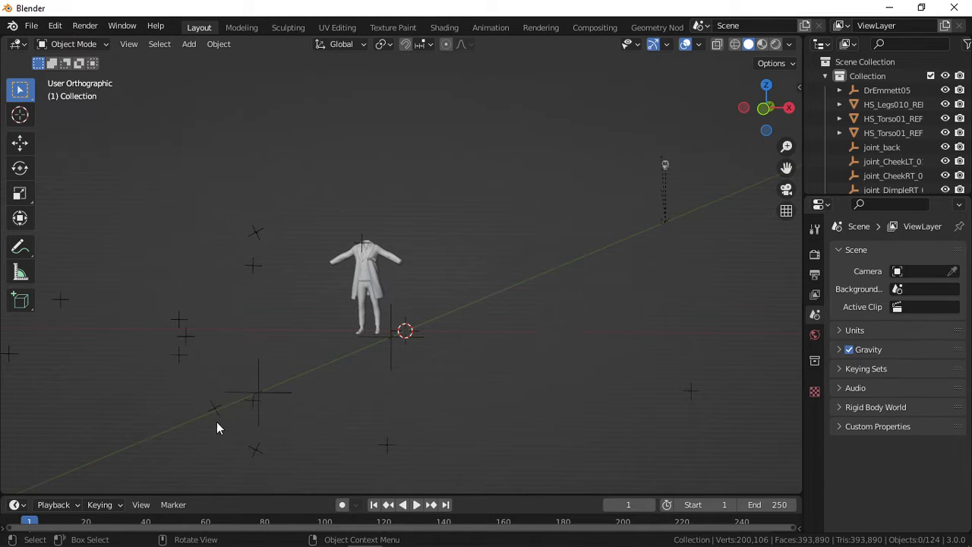
- Circle-select the joint empties scattered around the body along with joint_ElbowRollLT_01 and delete them
click(385, 368)
scroll(270, 397, down, 4)
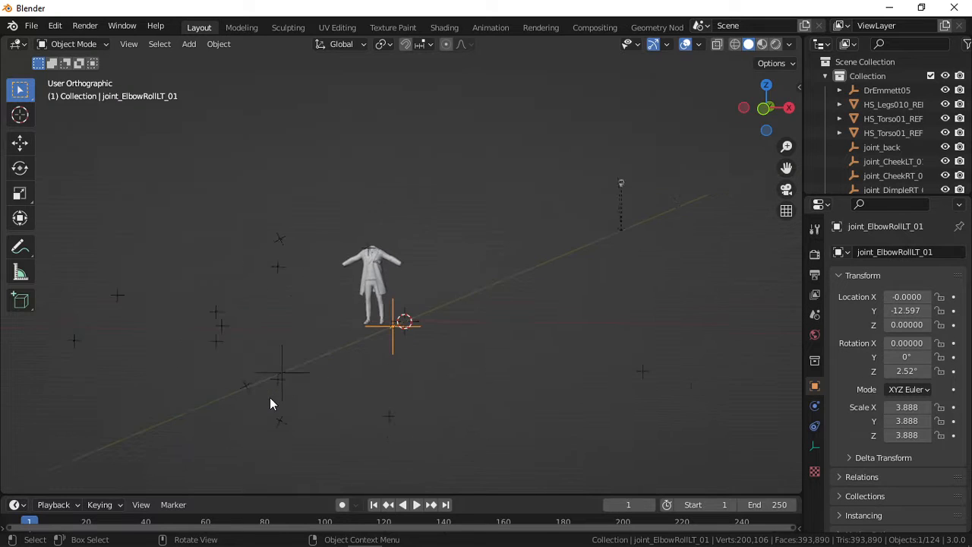
key(c)
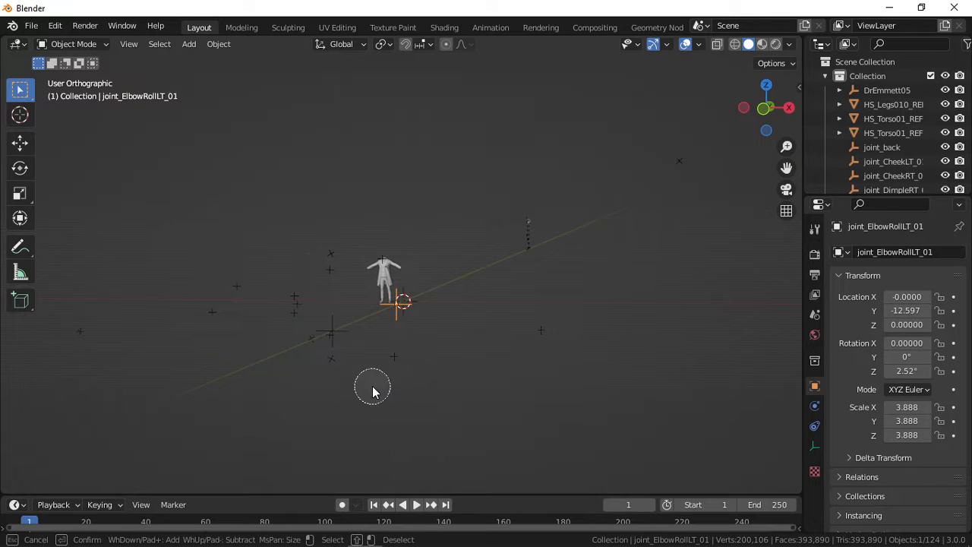
mouse_move(417, 379)
mouse_down()
mouse_move(310, 342)
mouse_move(275, 294)
mouse_up()
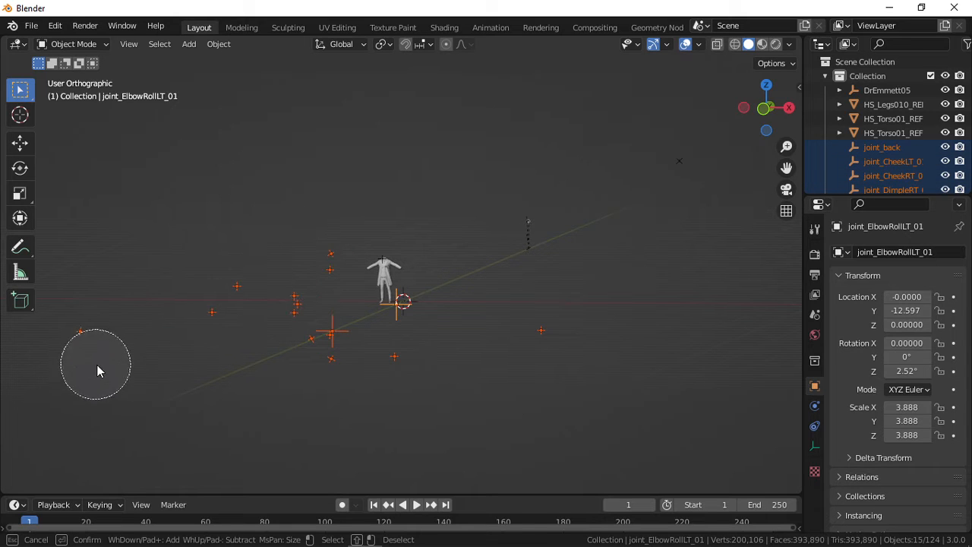
click(659, 154)
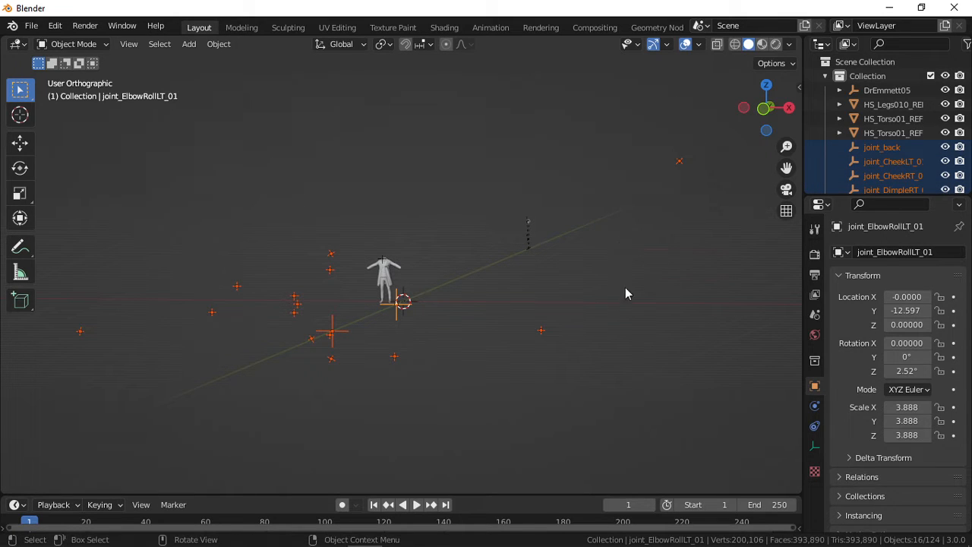
key(x)
click(562, 304)
key(Home)
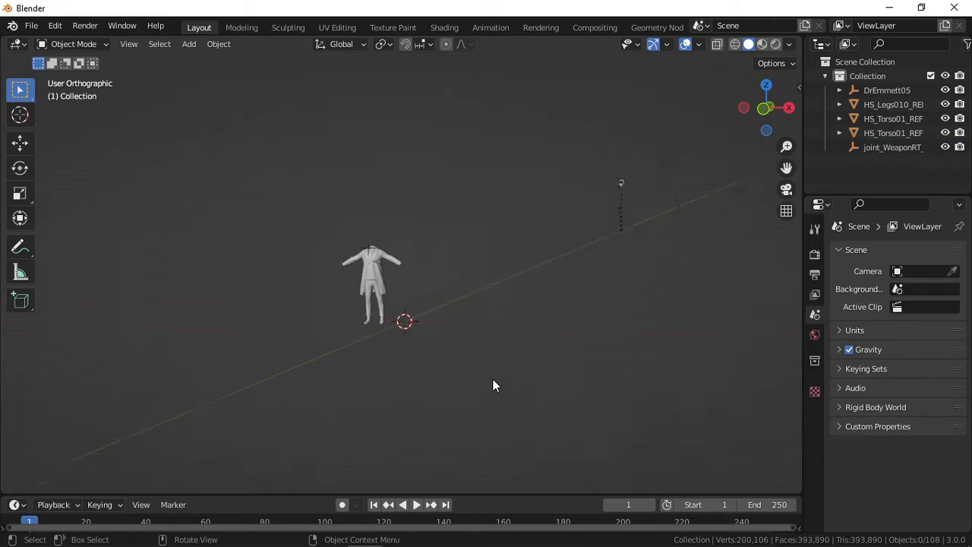
- Delete the leftover joint_WeaponRT_01 empty at the body's neck
scroll(411, 309, up, 1)
click(352, 225)
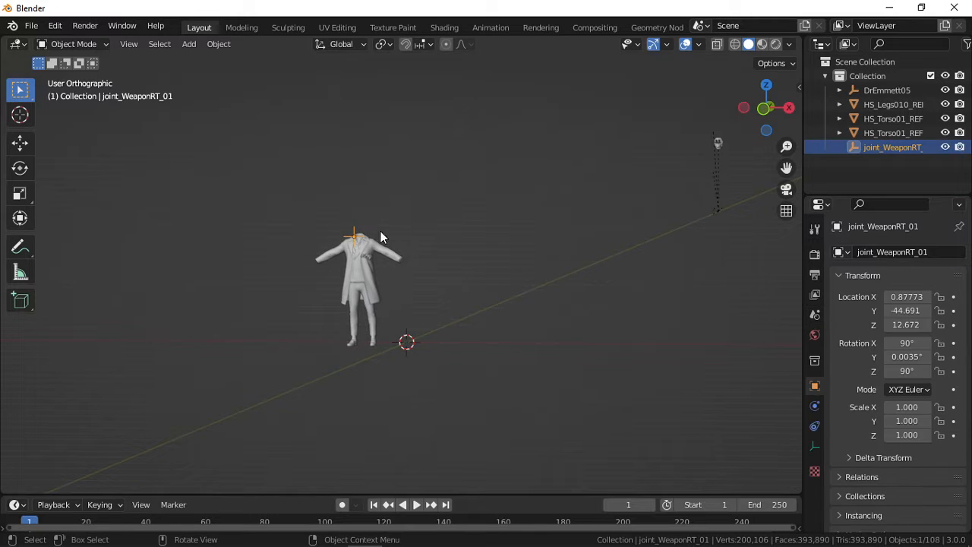
key(x)
click(365, 245)
- Select the distant head with its DrEmmett05 empties and move them along the Y axis to the body
middle_drag(507, 255, 524, 242)
drag(563, 154, 642, 292)
key(KP_3)
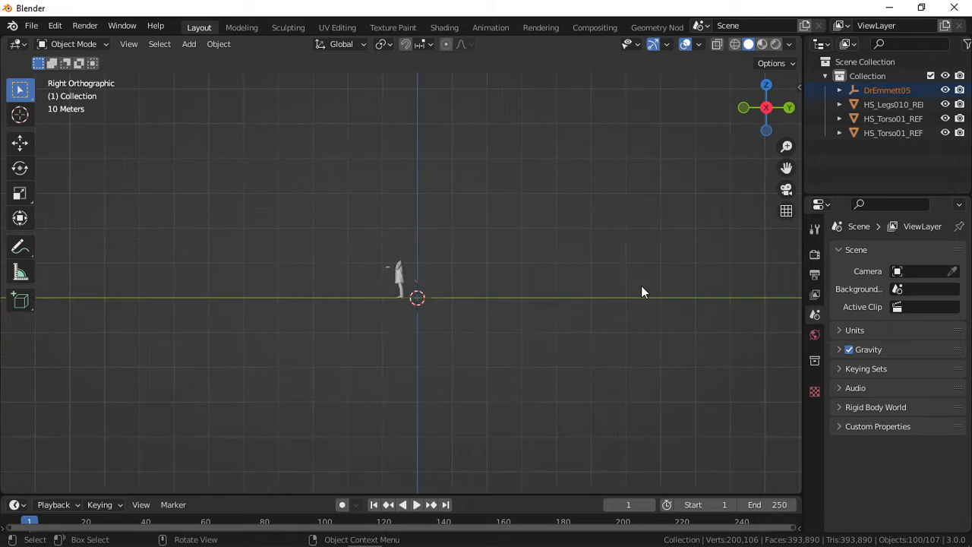
scroll(641, 286, down, 3)
key(g)
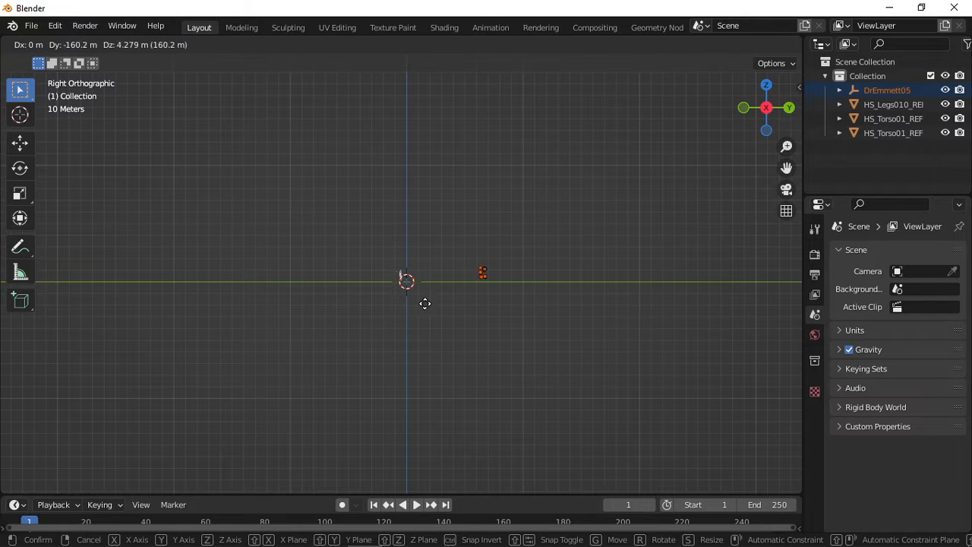
click(370, 307)
scroll(370, 308, up, 8)
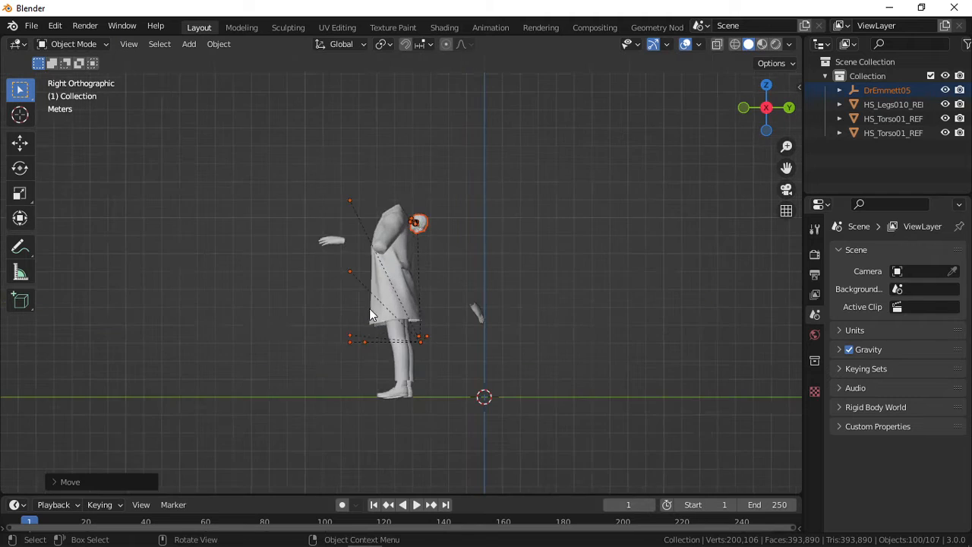
- Line the head up above the coat's collar, positioning it in both the front and right views
key(KP_1)
key(g)
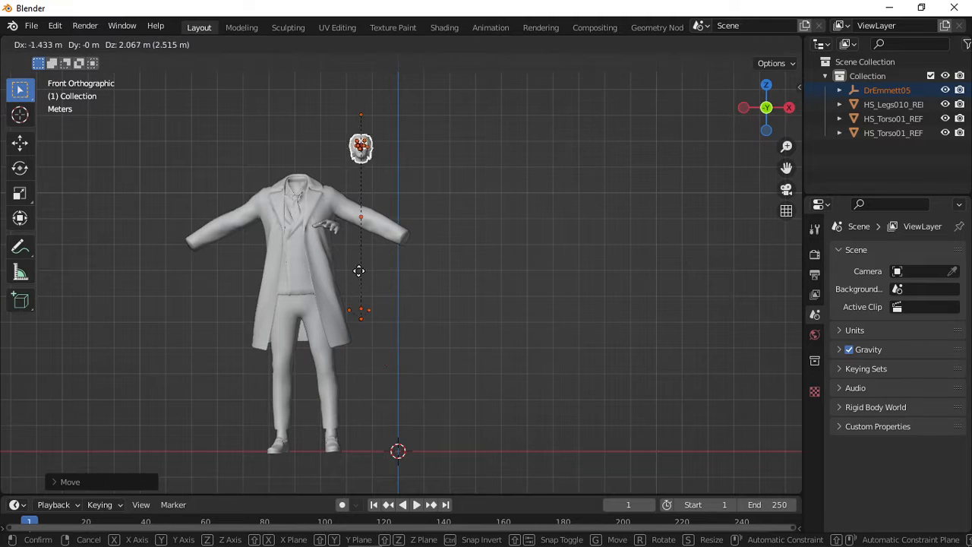
click(304, 293)
scroll(309, 291, up, 8)
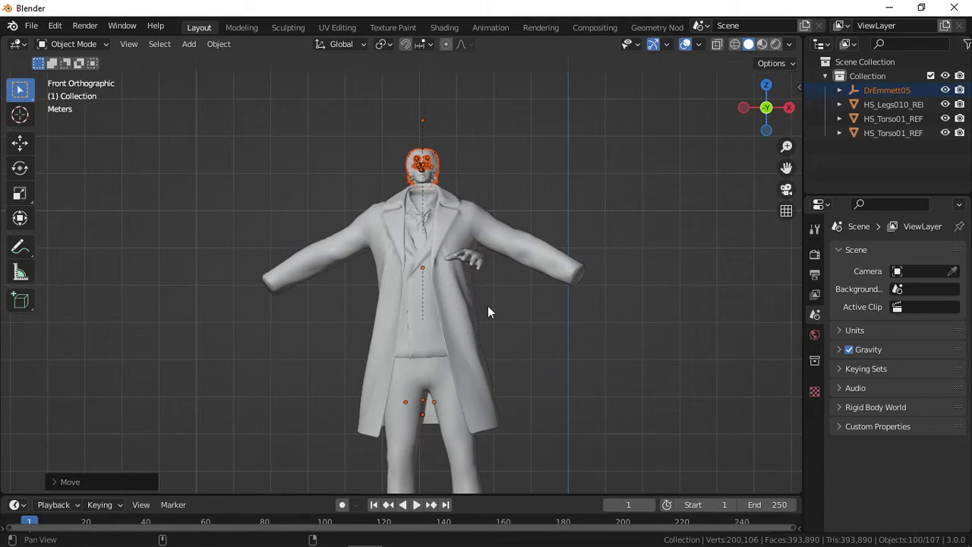
key(KP_3)
scroll(464, 400, down, 3)
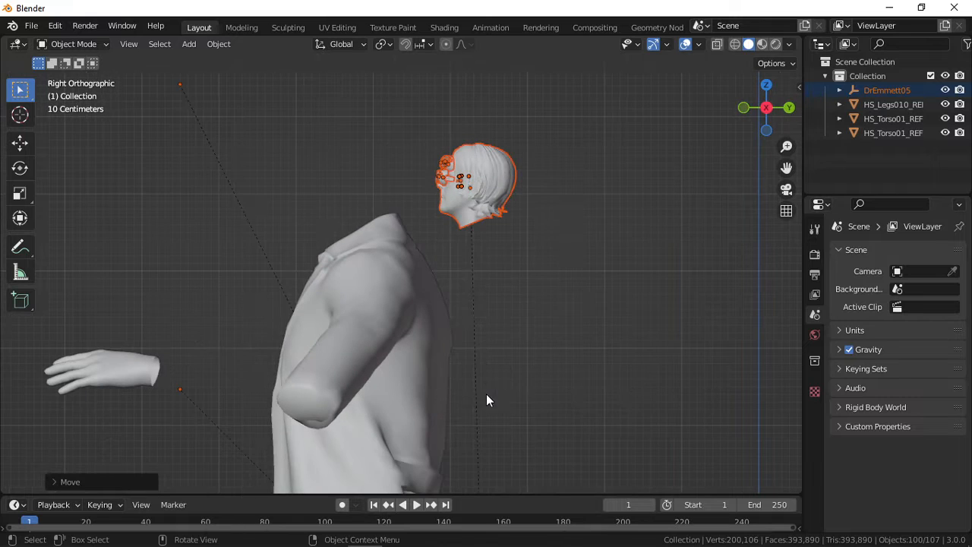
key(g)
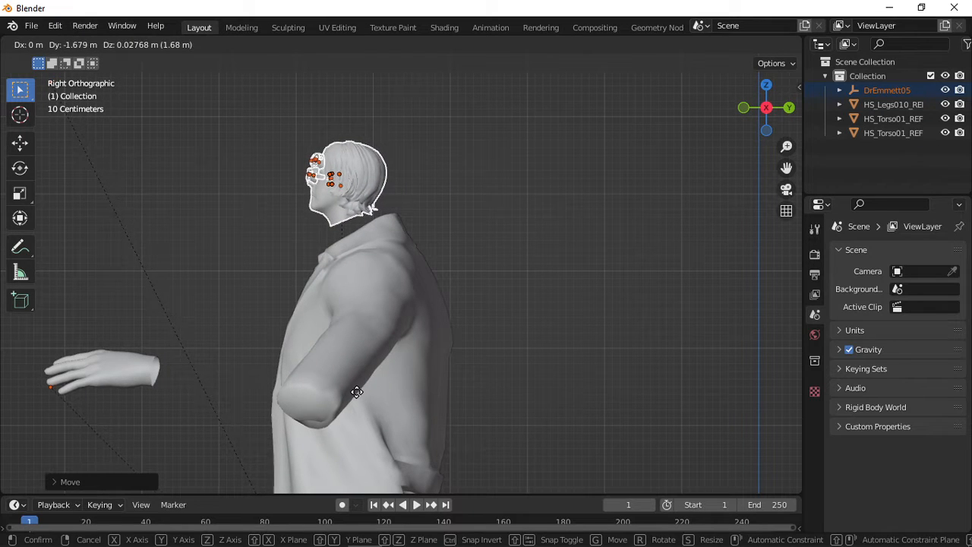
click(358, 390)
key(s)
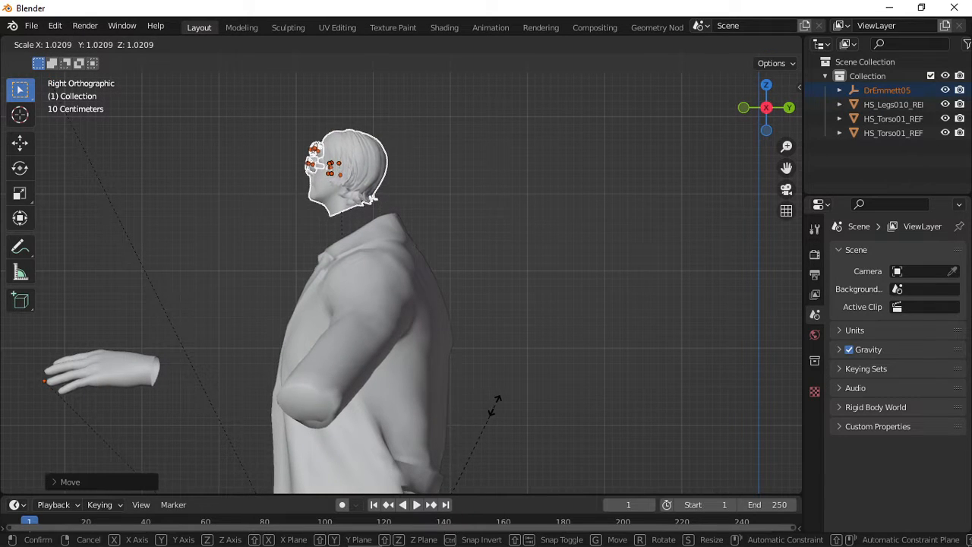
right_click(495, 404)
scroll(495, 405, down, 3)
scroll(495, 405, up, 1)
key(s)
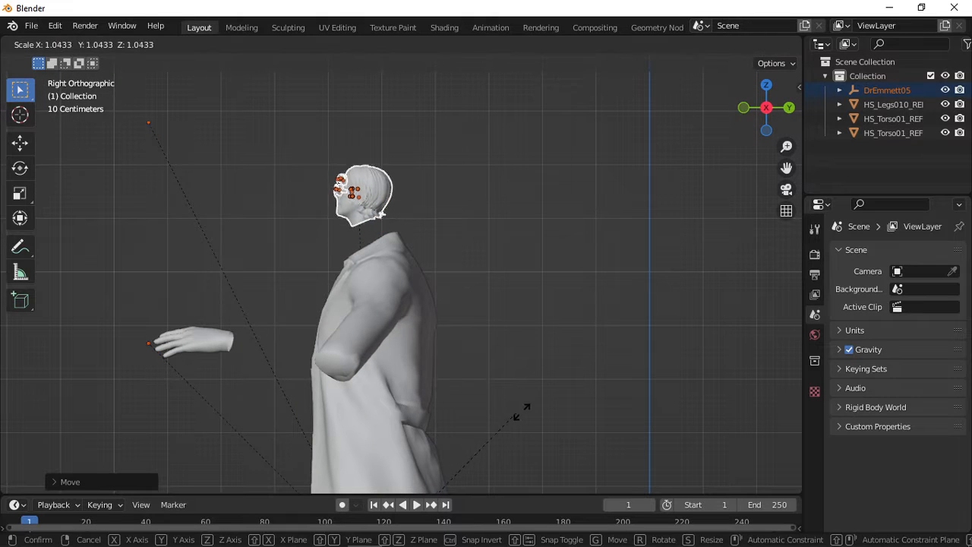
right_click(561, 410)
scroll(552, 415, down, 3)
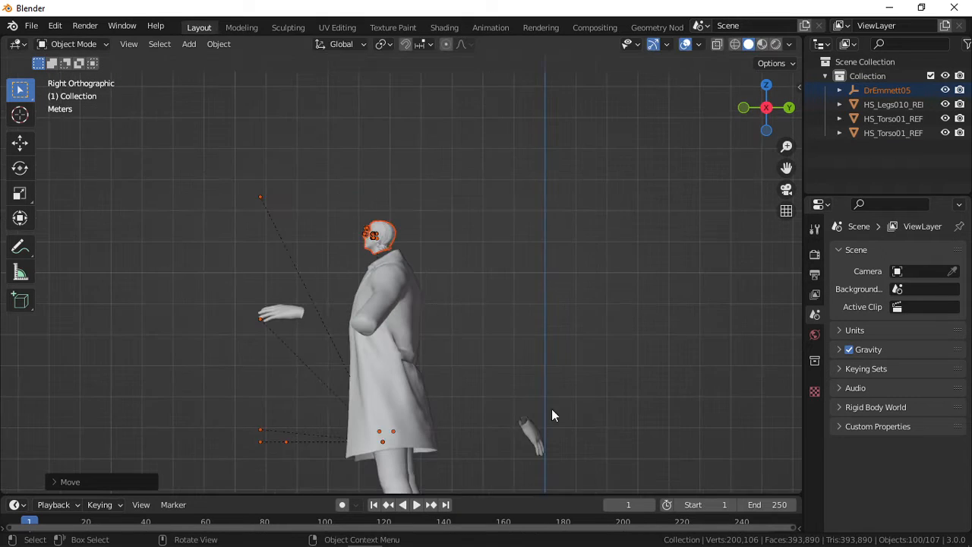
- Move the head and its joint empties forward in the right view, well clear of the body
shift+middle_drag(553, 415, 543, 294)
key(g)
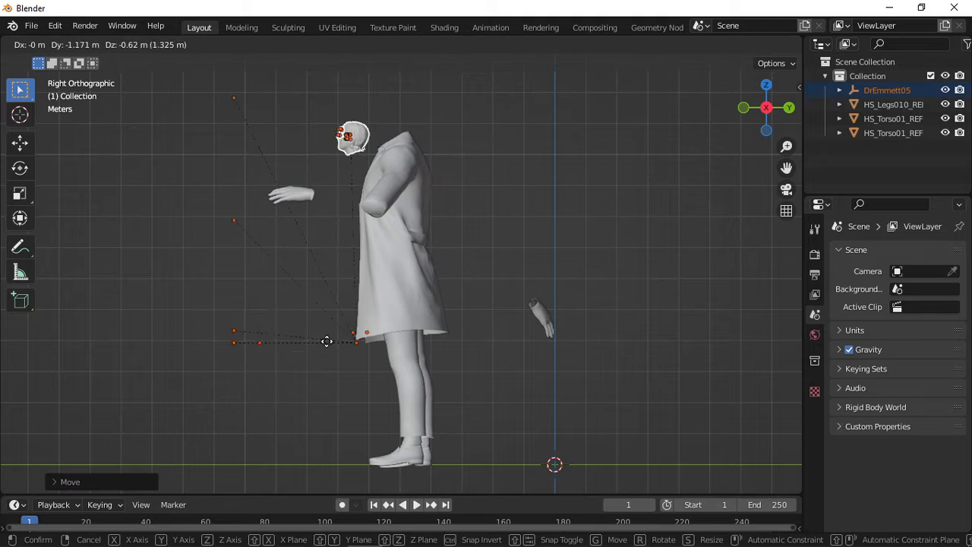
click(237, 354)
scroll(252, 367, down, 1)
scroll(253, 362, down, 1)
shift+middle_drag(252, 362, 278, 361)
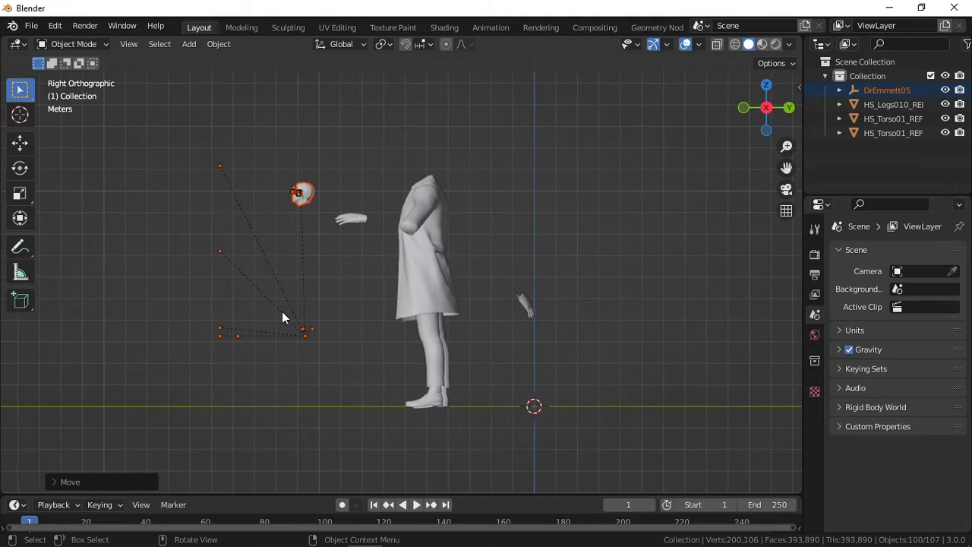
- Select joint_Foot_RT_01_IK and the other joint empties in front of and below the head, and delete them
click(301, 337)
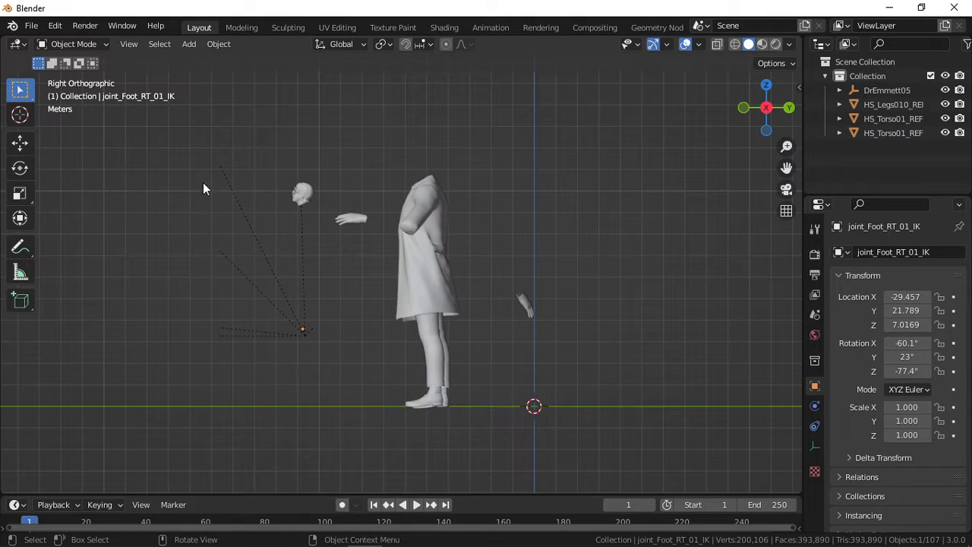
drag(195, 154, 251, 392)
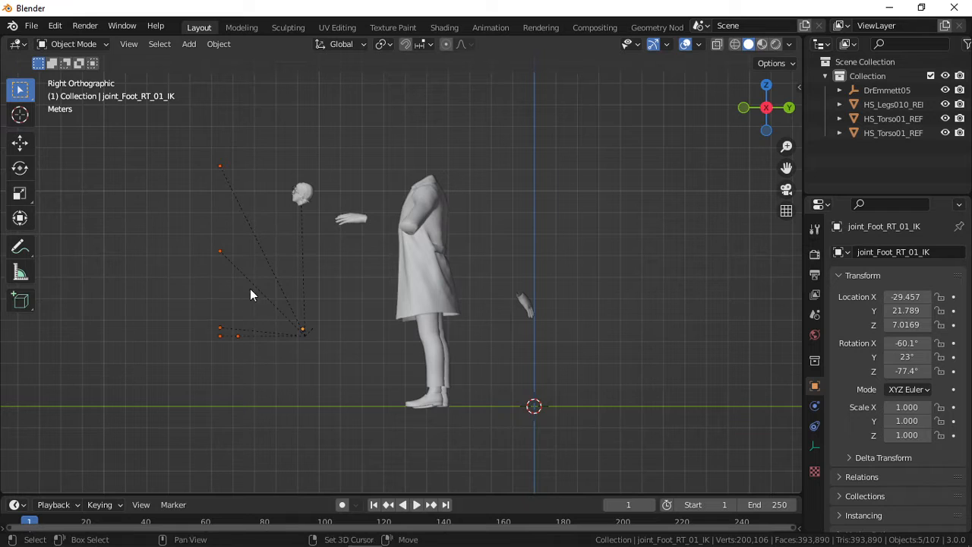
key(x)
click(326, 384)
scroll(323, 390, down, 5)
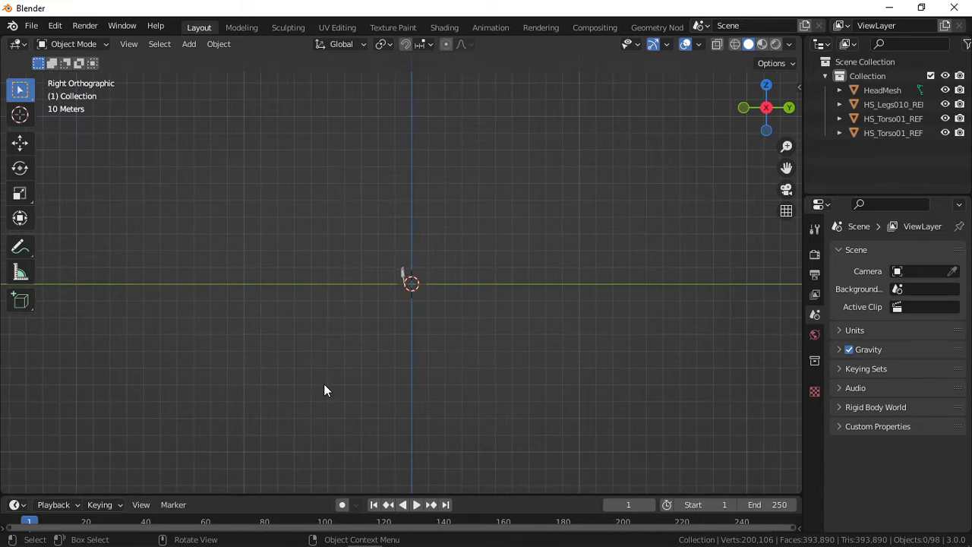
- Select the distant HeadMesh with all its parts and move it along the Y axis close to the origin
scroll(324, 385, down, 5)
drag(614, 214, 766, 364)
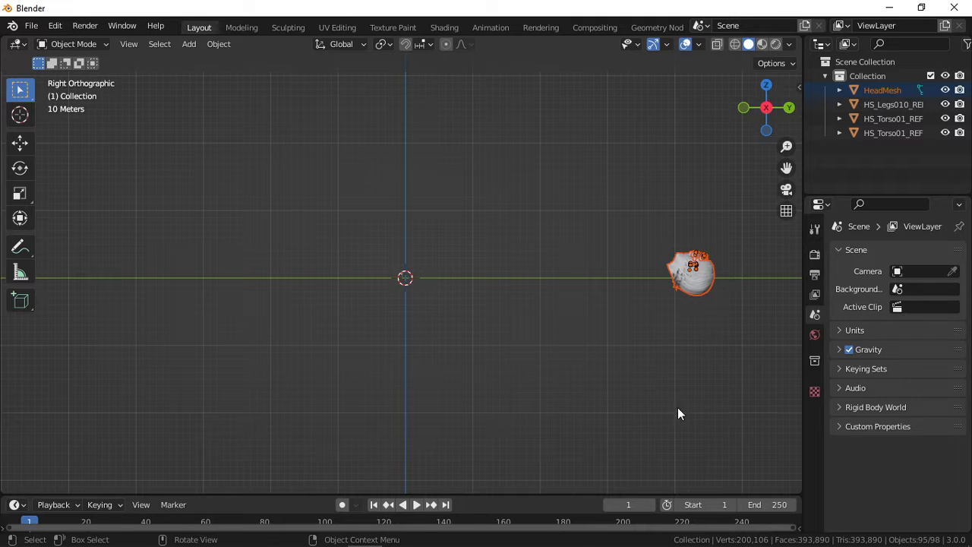
key(g)
click(418, 413)
- Scale the oversized head down in two passes to bring it closer to the body's size
scroll(419, 412, up, 4)
key(s)
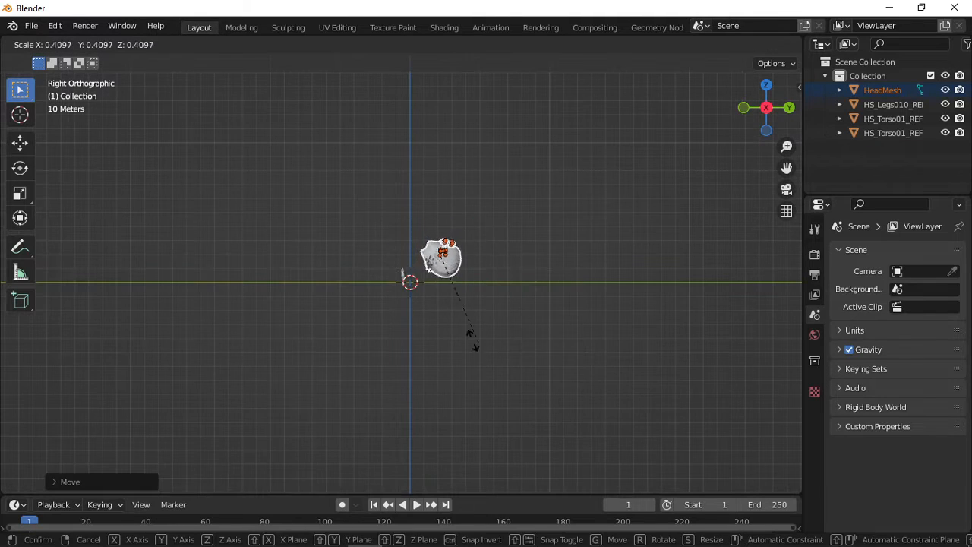
click(469, 356)
key(s)
click(532, 292)
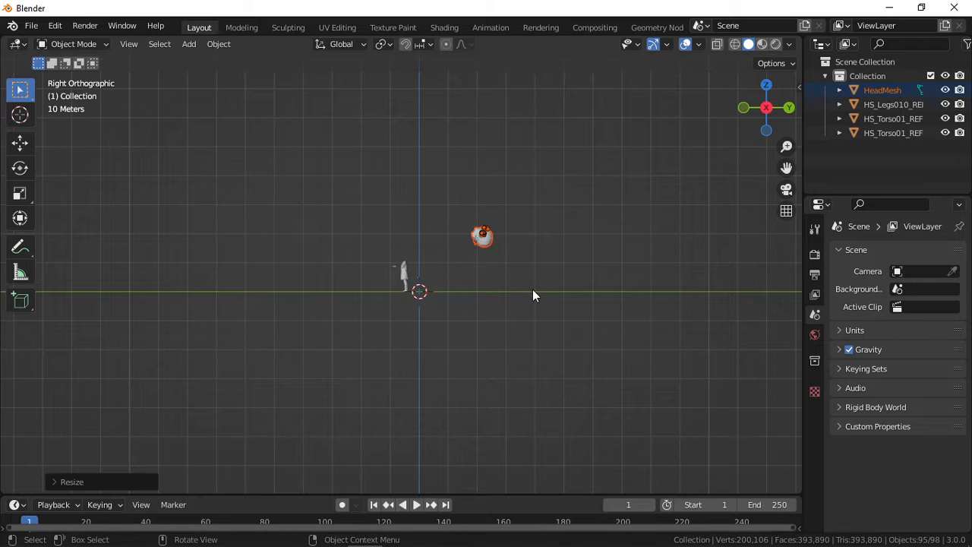
- Move the shrunken head toward the body so that it sits just above it
key(g)
click(478, 325)
middle_drag(477, 325, 479, 325)
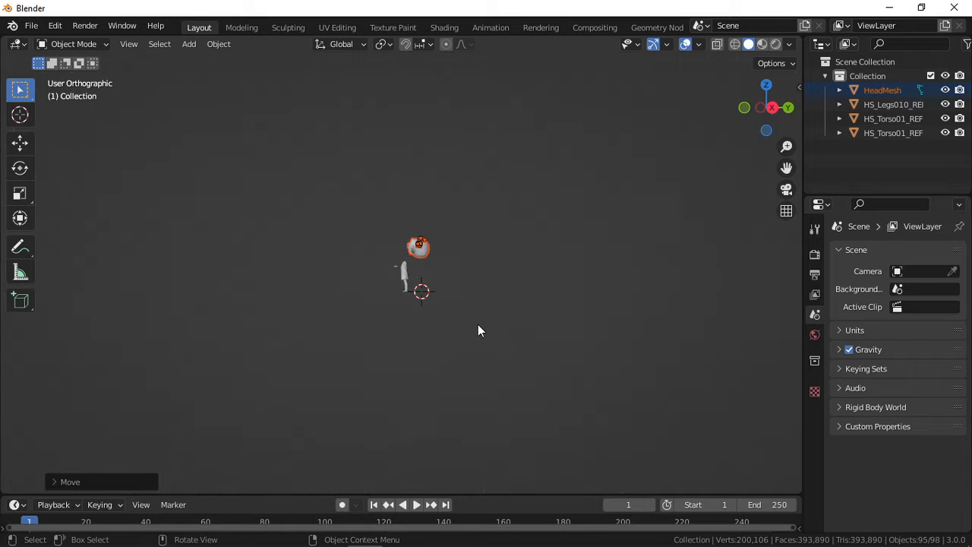
right_click(478, 324)
- Rotate the head upright in the right view so that the face points the same way as the body
scroll(534, 289, up, 3)
key(KP_3)
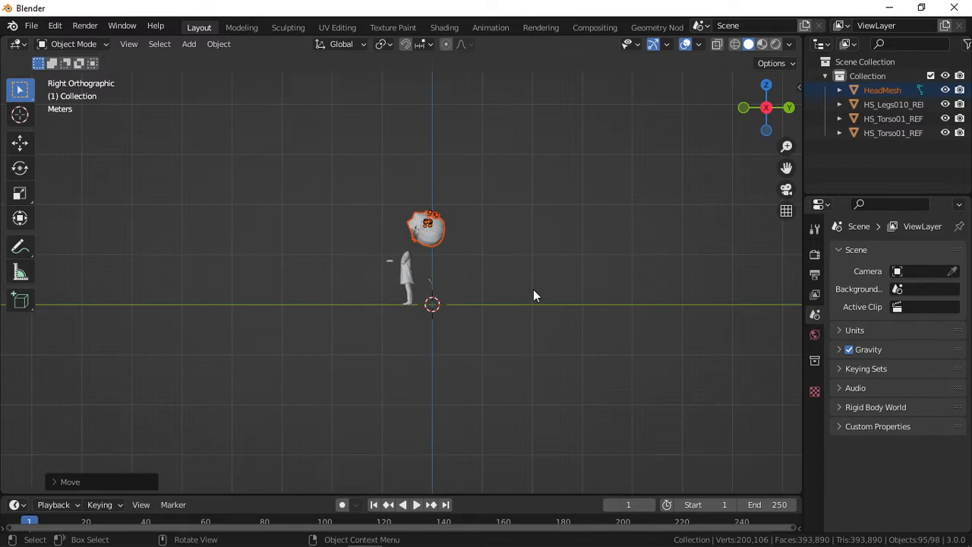
scroll(535, 291, up, 3)
key(r)
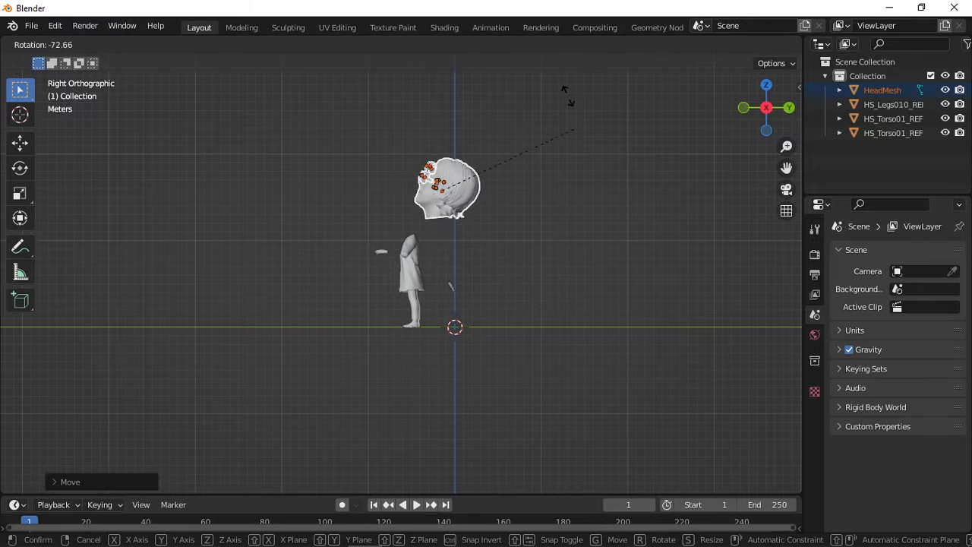
click(535, 167)
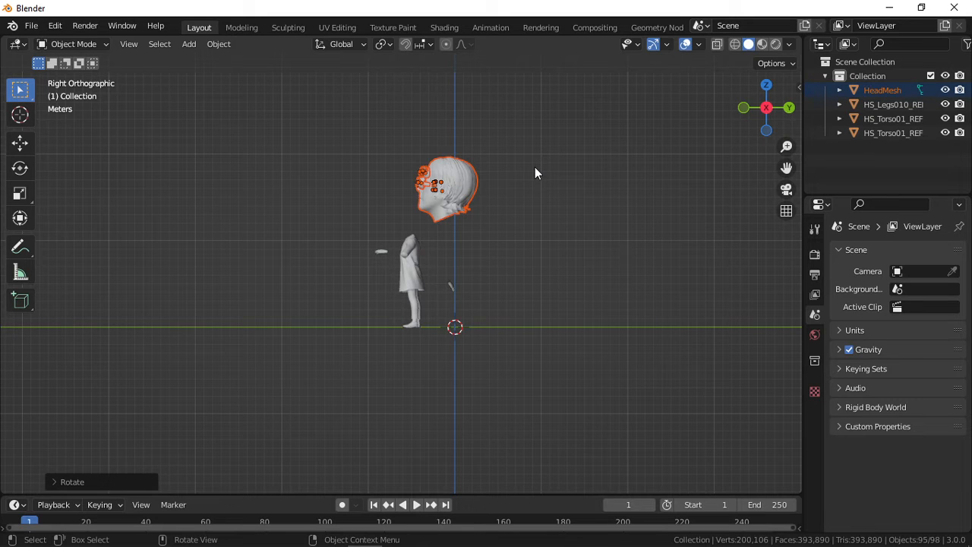
- Scale the upright head down in two more passes toward the body's proportions
scroll(535, 167, up, 4)
shift+middle_drag(526, 168, 495, 229)
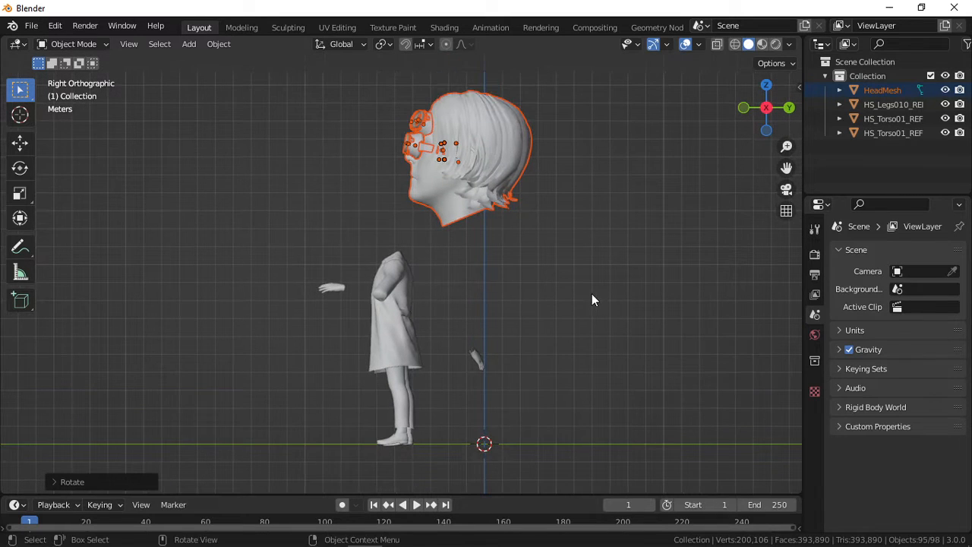
key(s)
click(503, 230)
scroll(597, 253, up, 2)
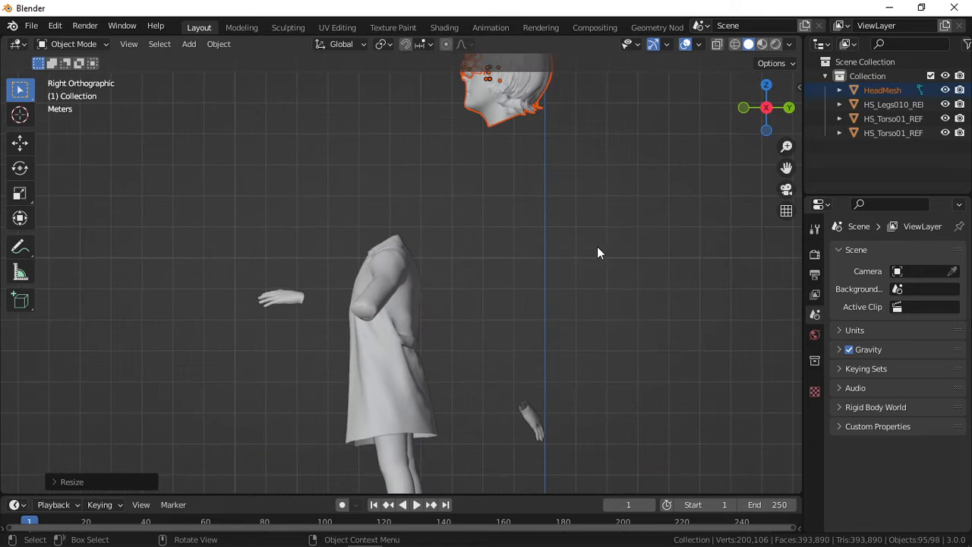
key(s)
click(555, 175)
- Bring the head down to just above the coat's collar and shrink it a little further
key(g)
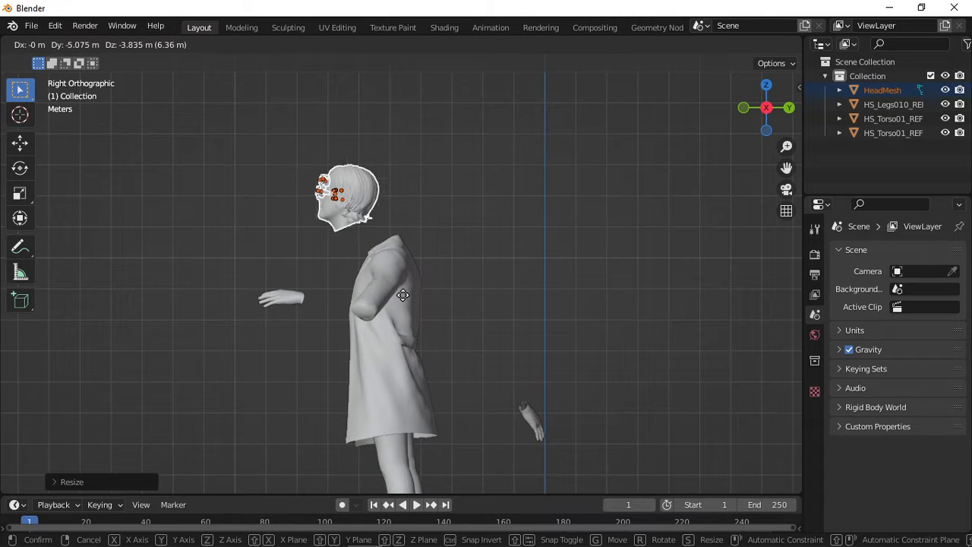
click(411, 299)
scroll(437, 359, up, 4)
key(s)
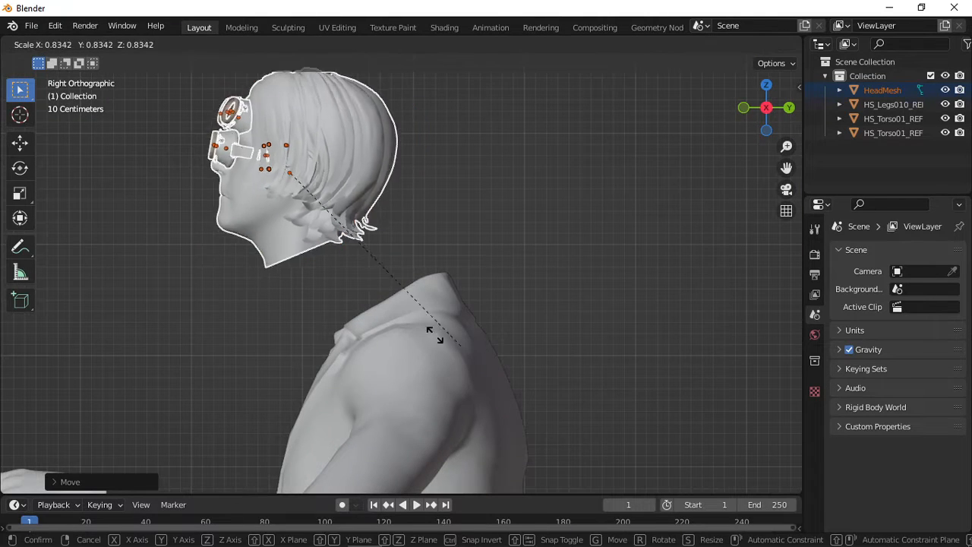
click(428, 339)
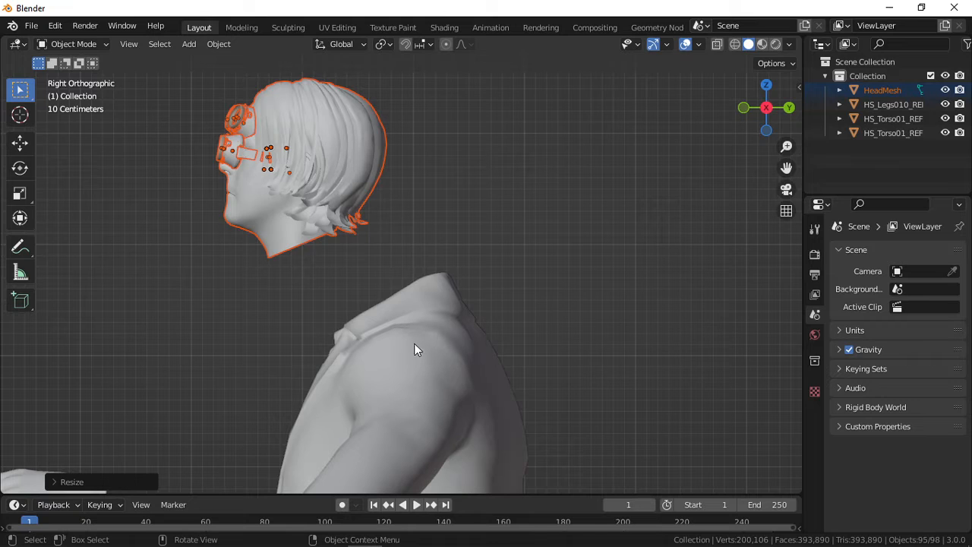
- Seat the head's neck in the collar in the right view, tilting the head slightly and nudging it into place
key(g)
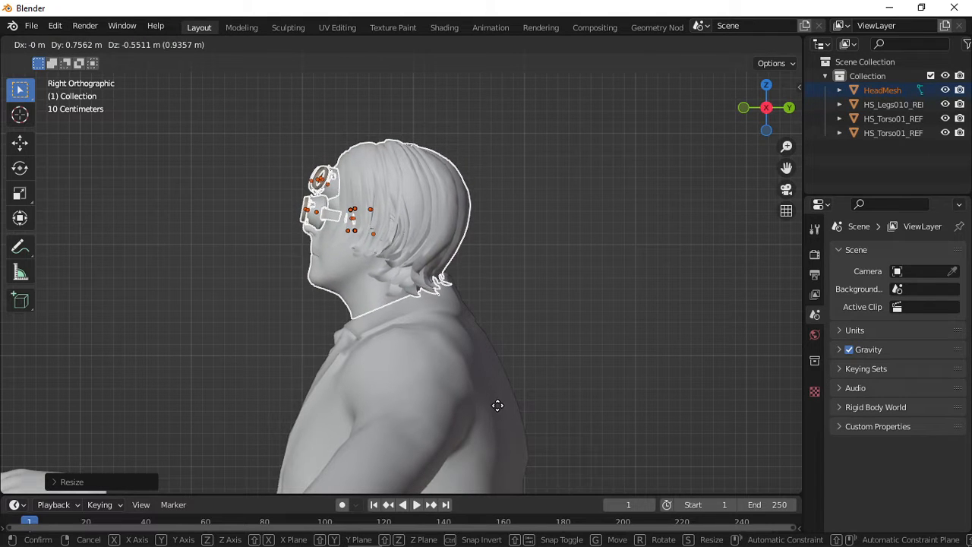
click(499, 414)
key(r)
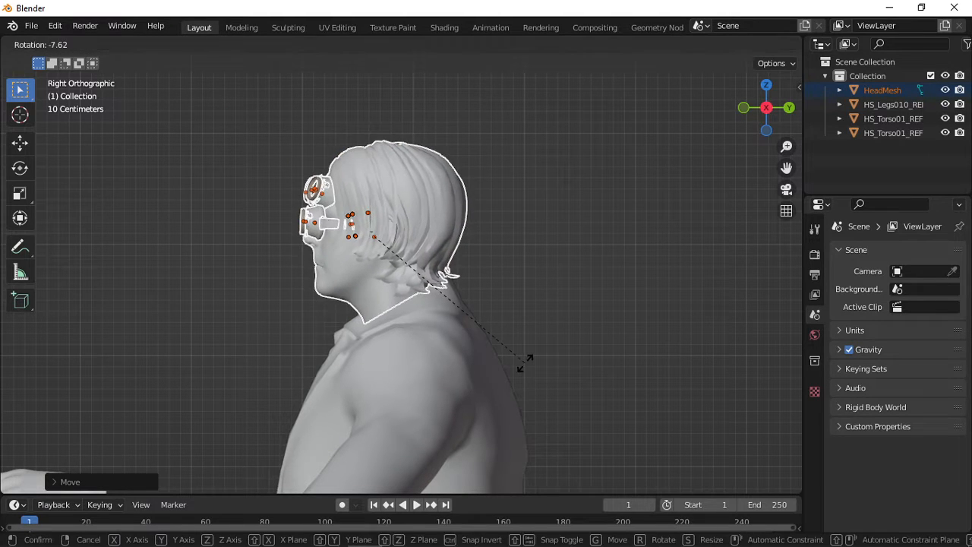
click(533, 350)
key(g)
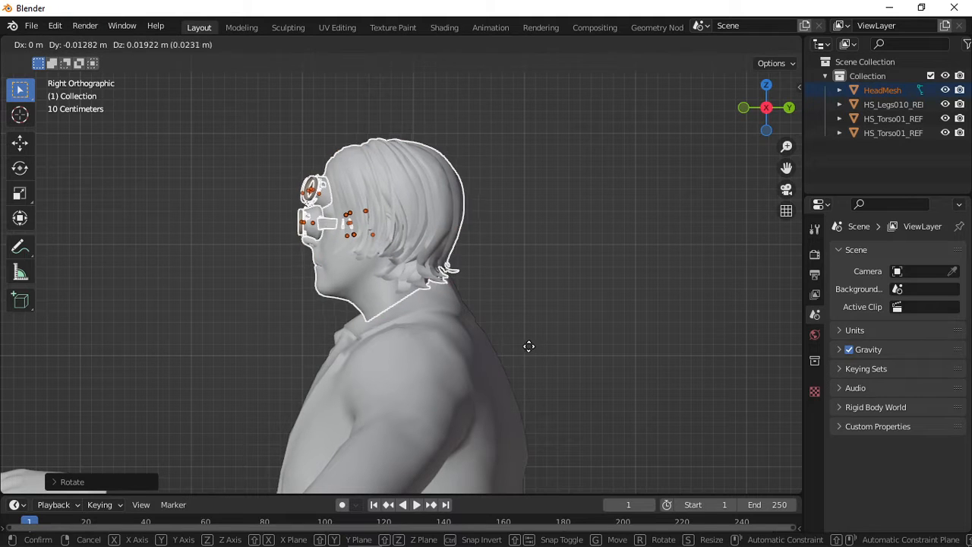
click(519, 354)
- Move the head about 3.95 m along negative X in the front view to center it over the collar
scroll(519, 355, up, 5)
alt+drag(519, 355, 550, 356)
scroll(551, 361, down, 6)
key(KP_1)
scroll(560, 354, up, 1)
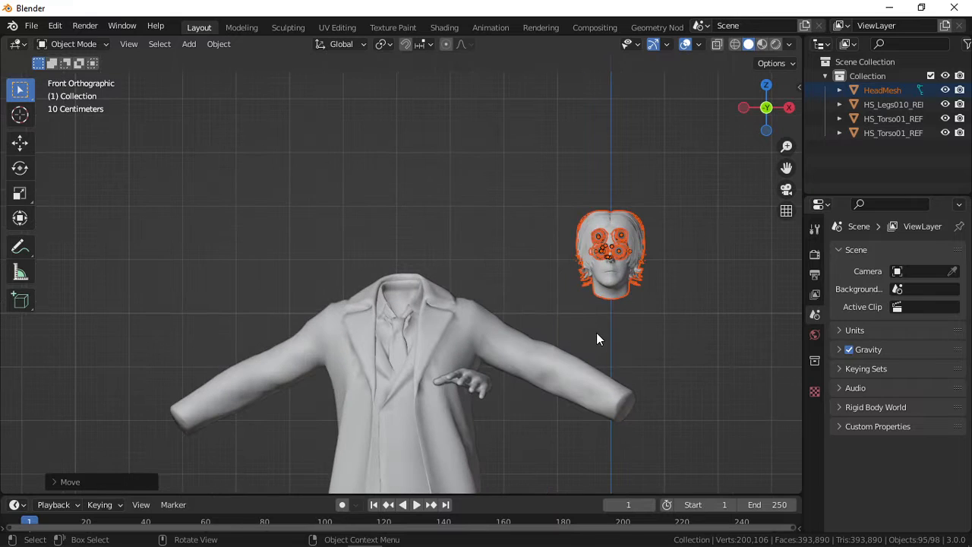
key(g)
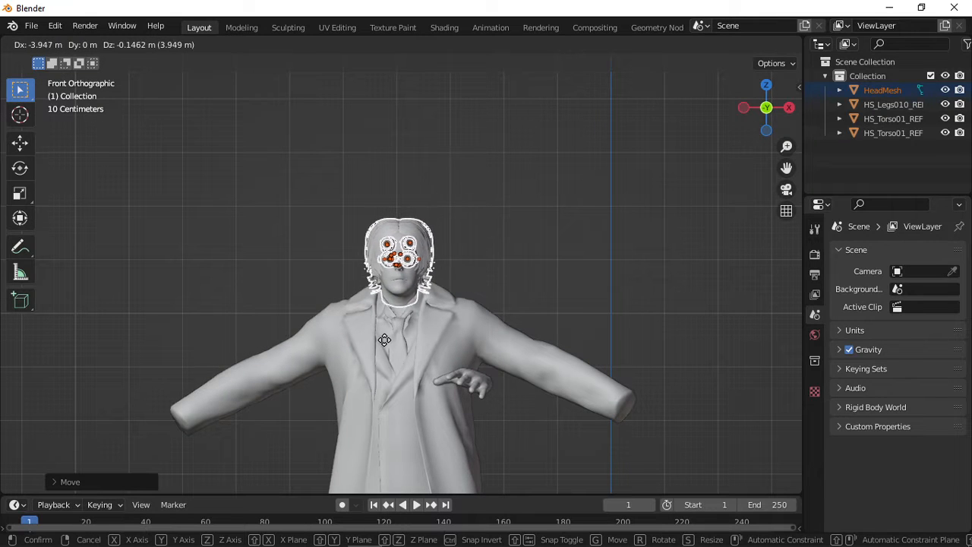
click(386, 339)
- Scale the head up by a factor of about 1.03 in the right view and move it slightly up and back into the collar
scroll(384, 340, up, 6)
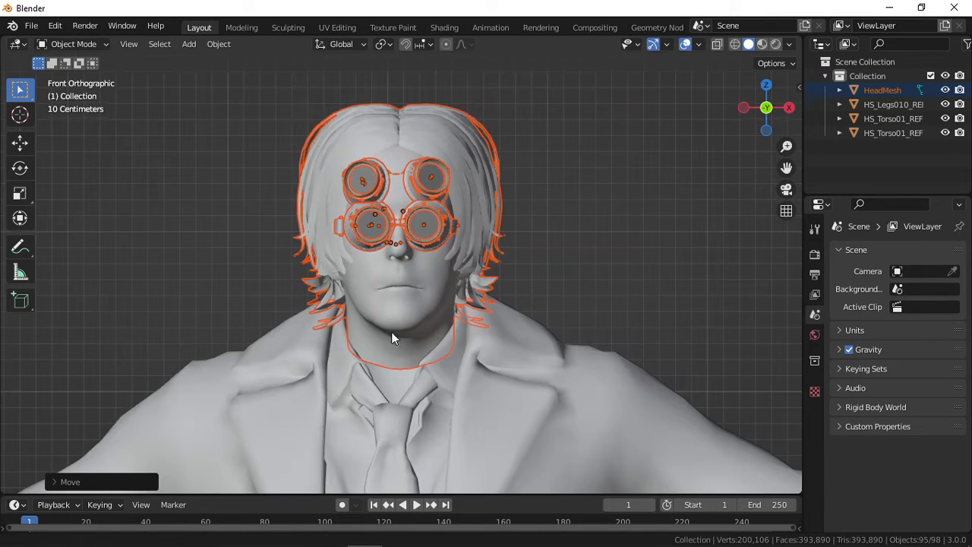
scroll(391, 323, up, 5)
middle_drag(391, 311, 243, 359)
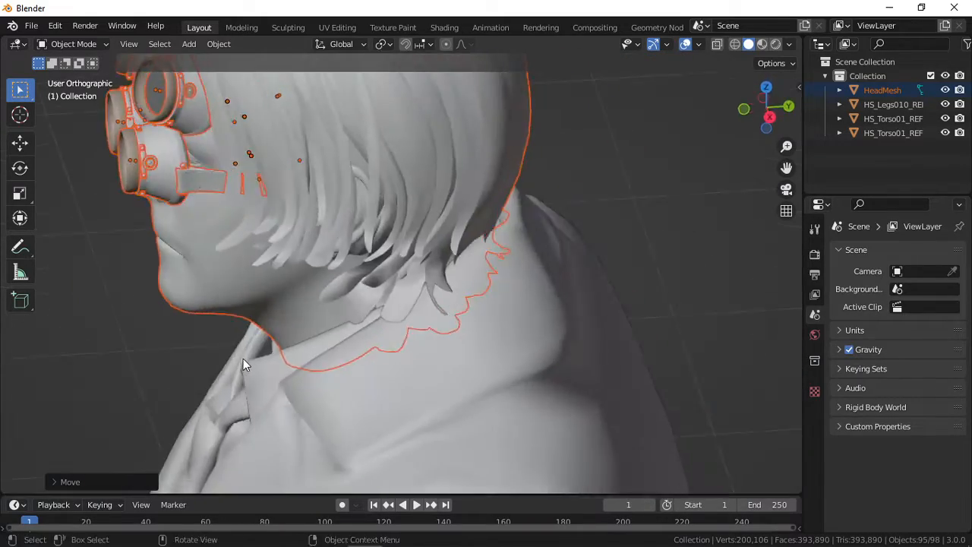
key(KP_3)
key(s)
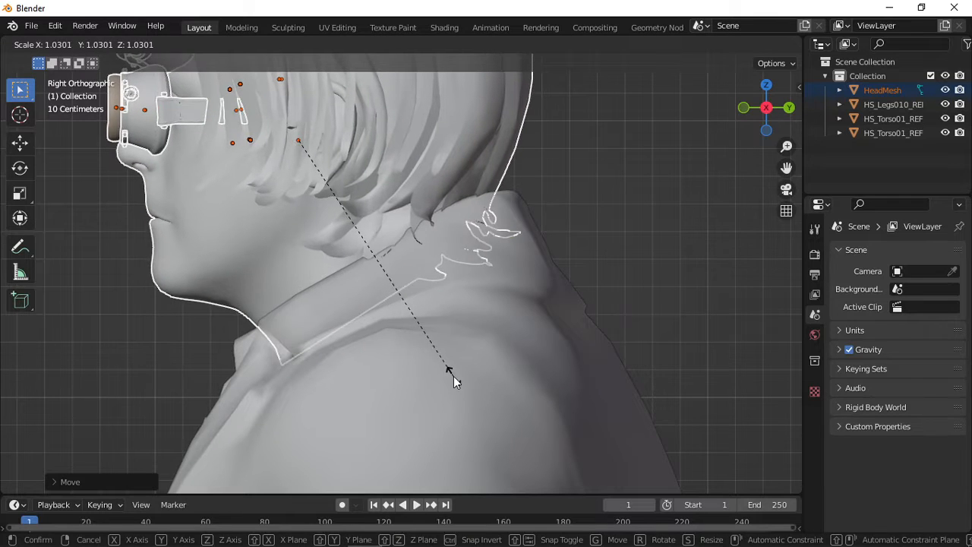
click(463, 383)
key(g)
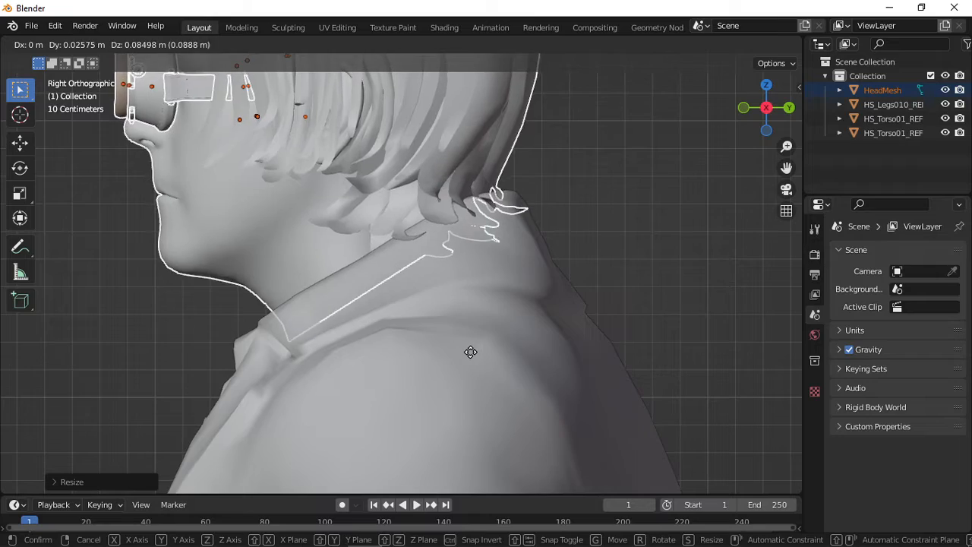
click(471, 350)
- Select the coat torso and inspect its fit around the head and neck, briefly hiding the torso
scroll(428, 351, down, 3)
middle_drag(428, 352, 525, 402)
scroll(525, 402, down, 3)
click(421, 338)
scroll(420, 338, up, 3)
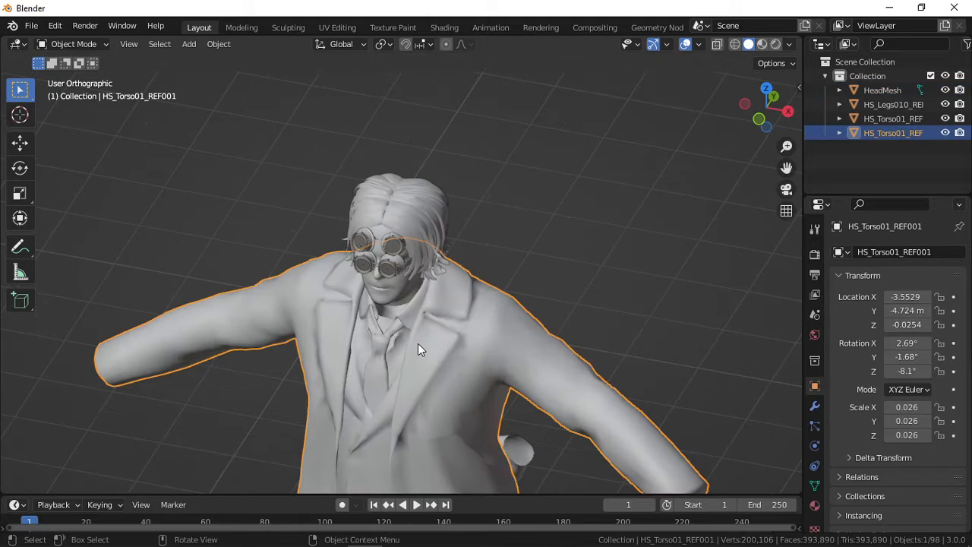
key(Tab)
key(Tab)
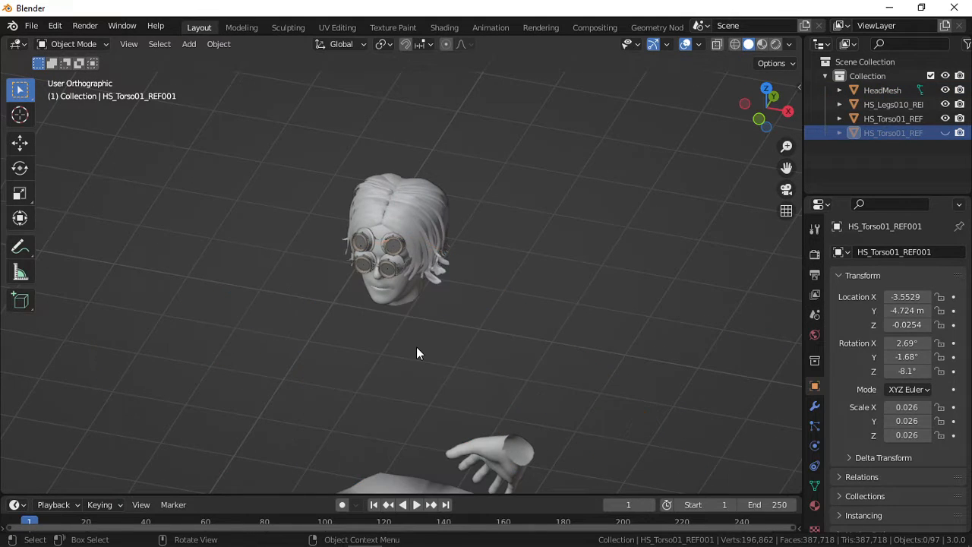
middle_drag(416, 347, 447, 307)
scroll(432, 320, up, 5)
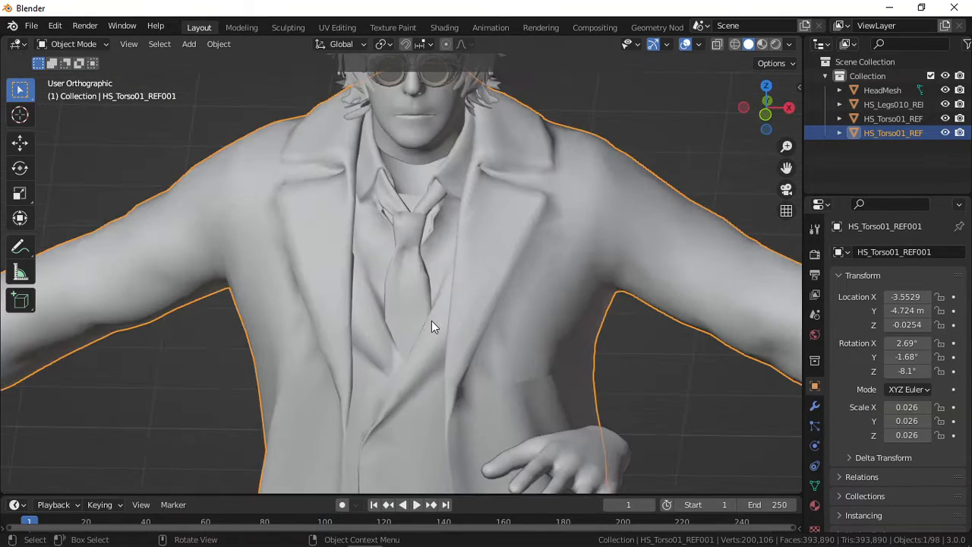
scroll(431, 320, down, 8)
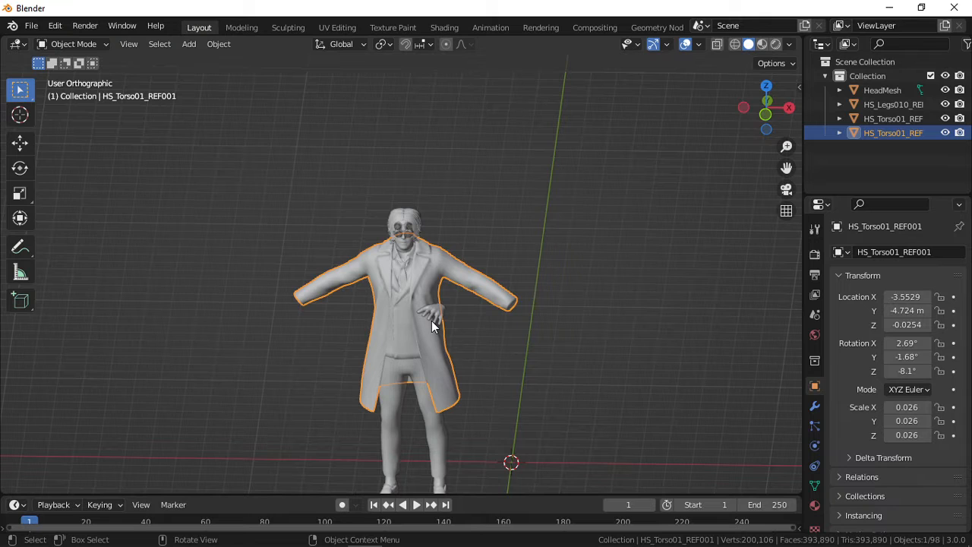
- Enter Edit Mode on the coat torso, select the coat's linked geometry and try moving it off the shirt
key(Tab)
scroll(386, 331, up, 4)
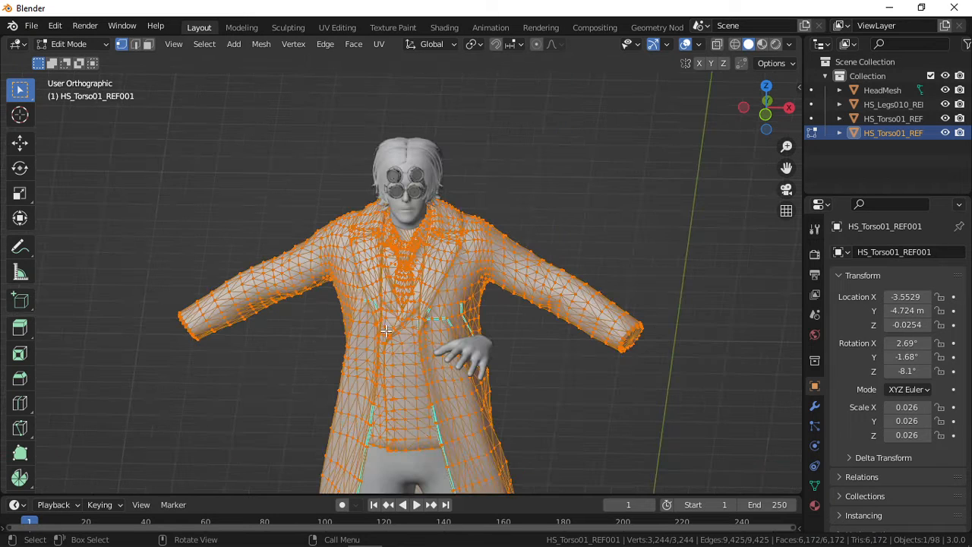
click(325, 250)
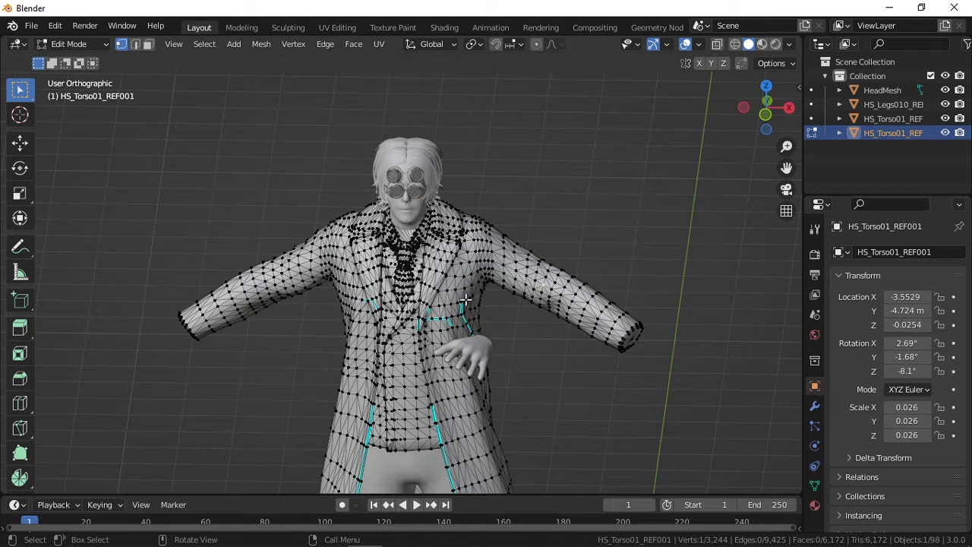
key(ctrl)
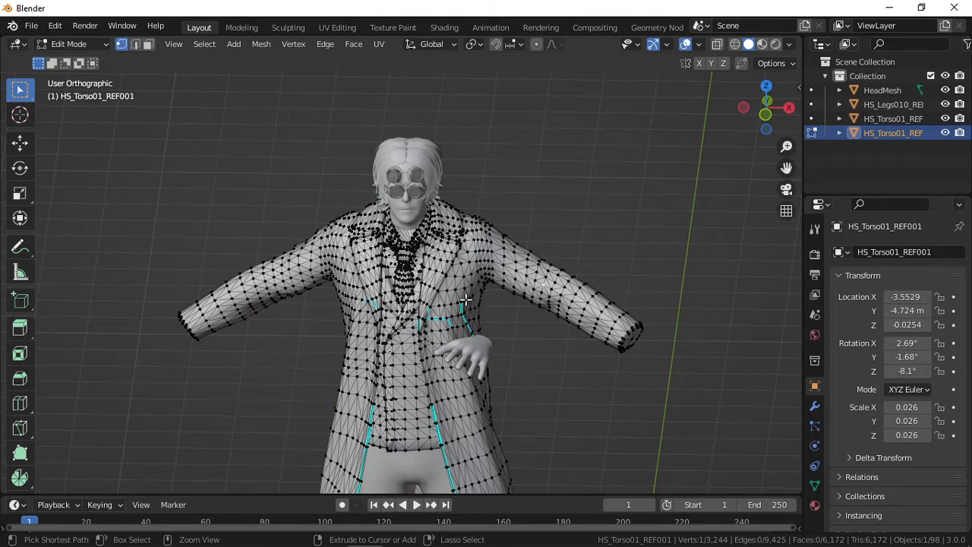
key(ctrl+l)
scroll(460, 311, down, 3)
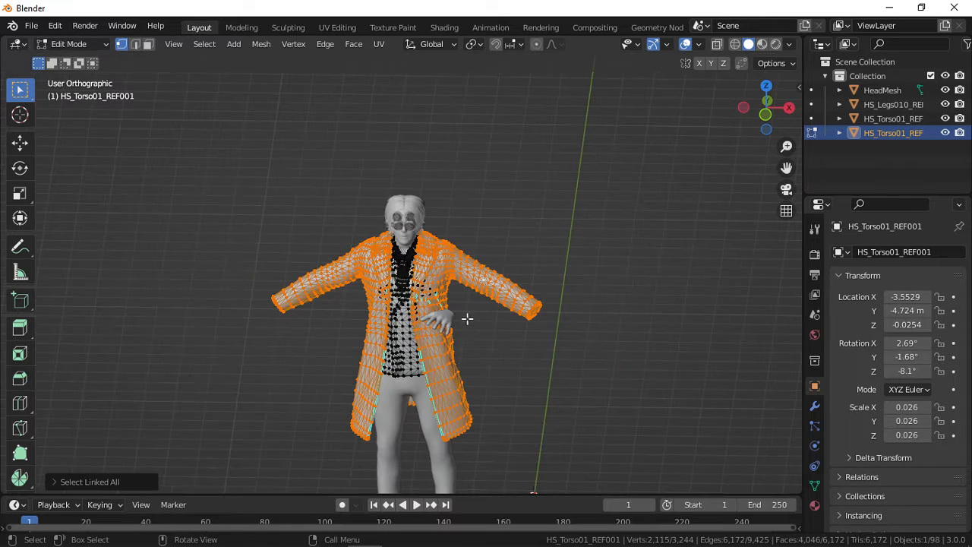
key(g)
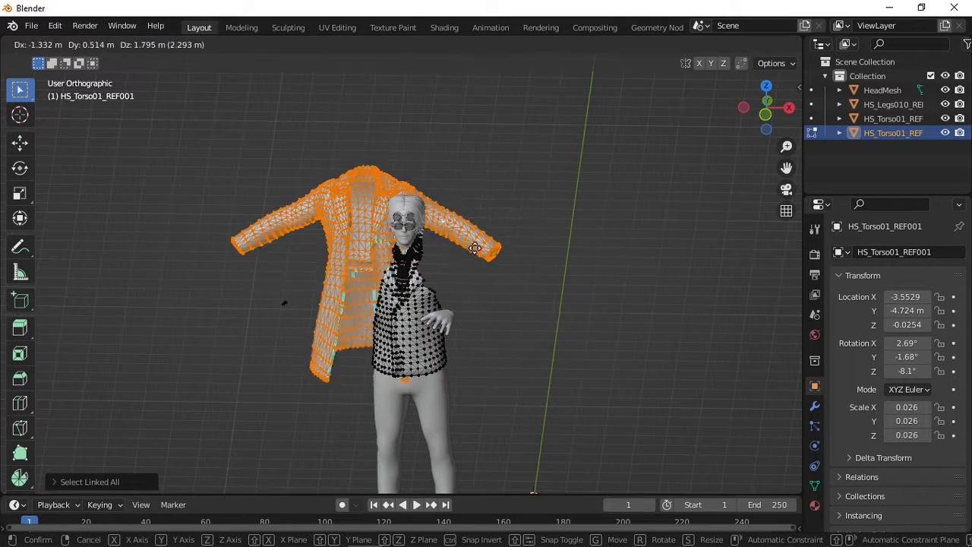
click(397, 273)
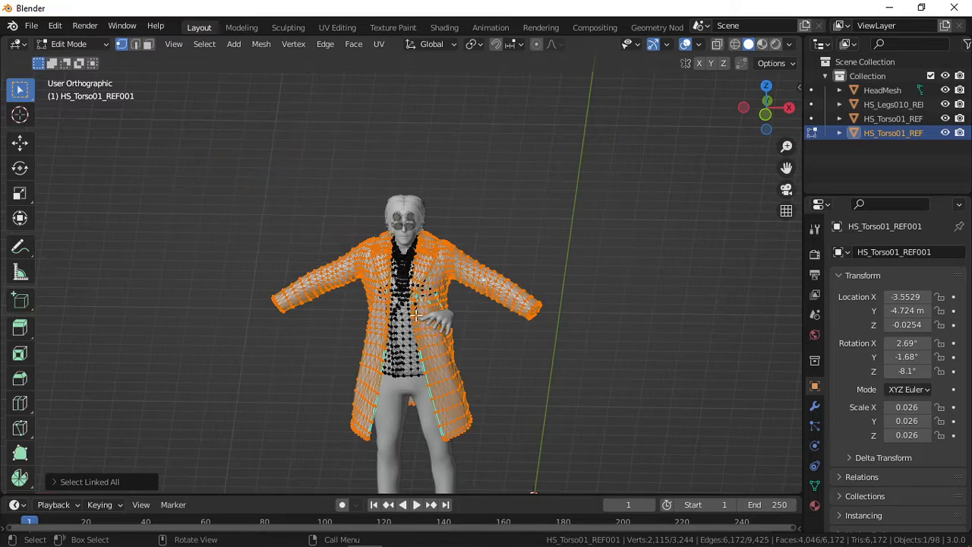
- Try to select linked geometry from a shirt vertex beside the lapel, and undo that selection
scroll(417, 316, up, 5)
scroll(440, 301, up, 3)
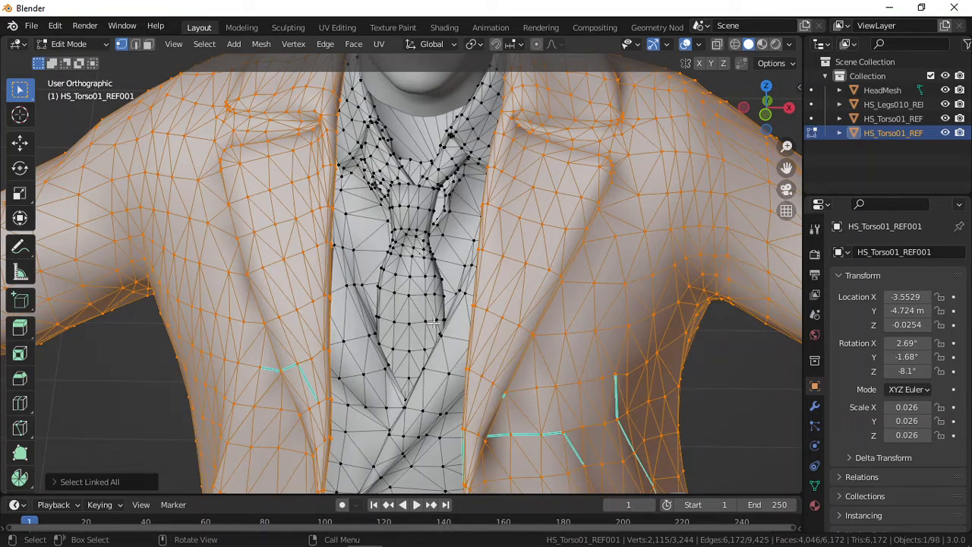
click(344, 343)
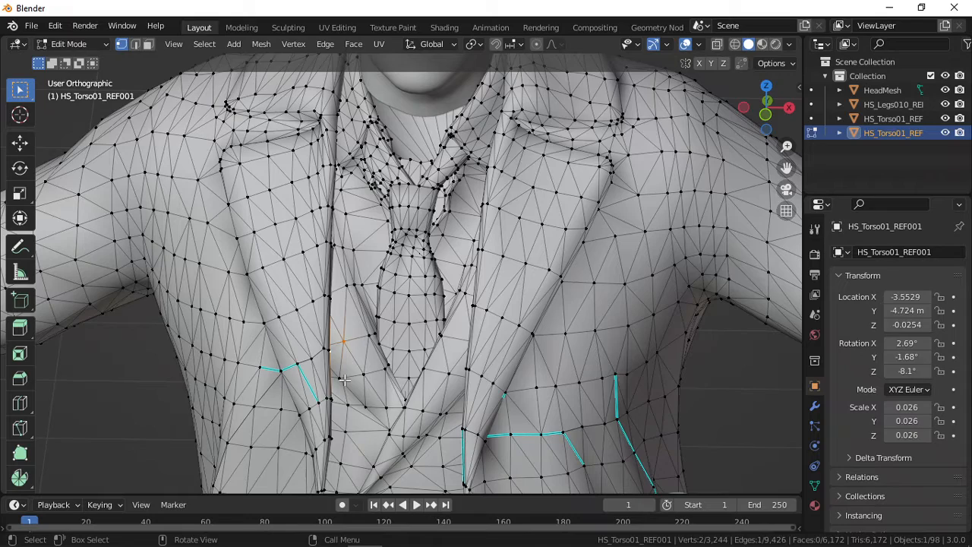
scroll(344, 380, down, 4)
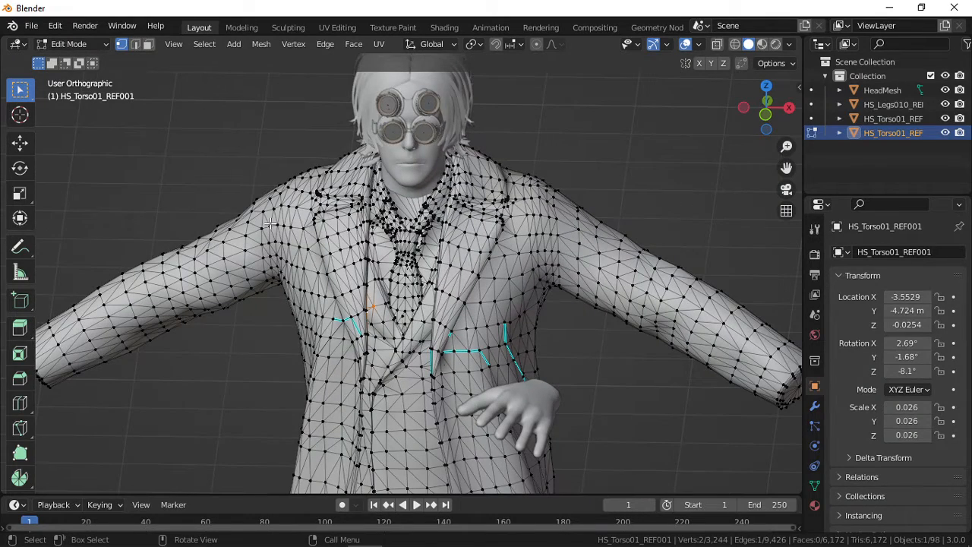
key(ctrl+l)
scroll(303, 263, down, 3)
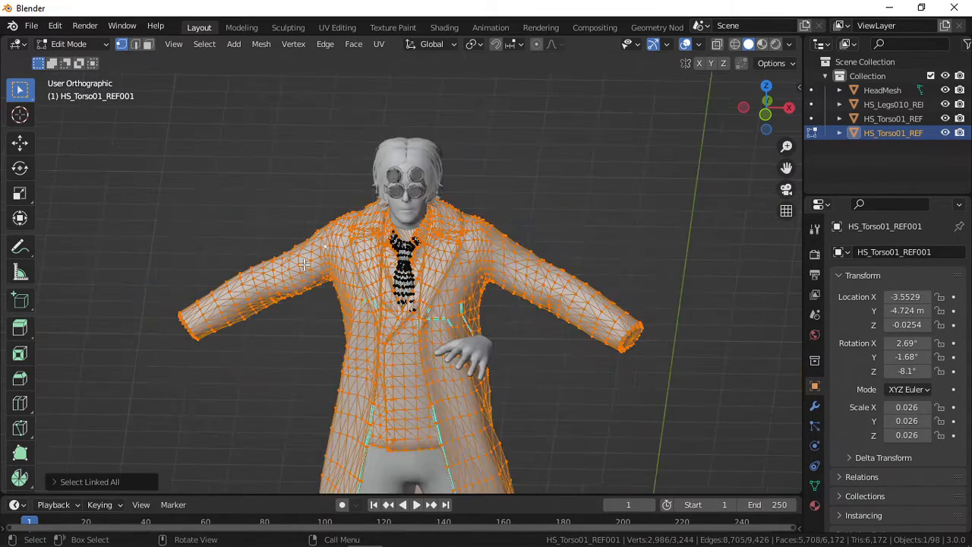
scroll(420, 311, up, 4)
key(ctrl+z)
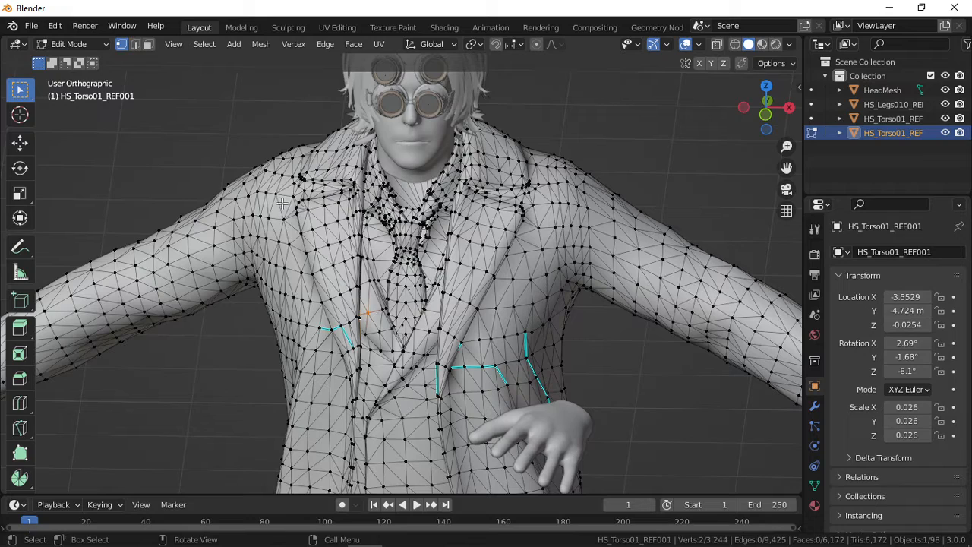
- Select all geometry linked to the coat and hide it, exposing the shirt, tie and collar for inspection
key(ctrl+l)
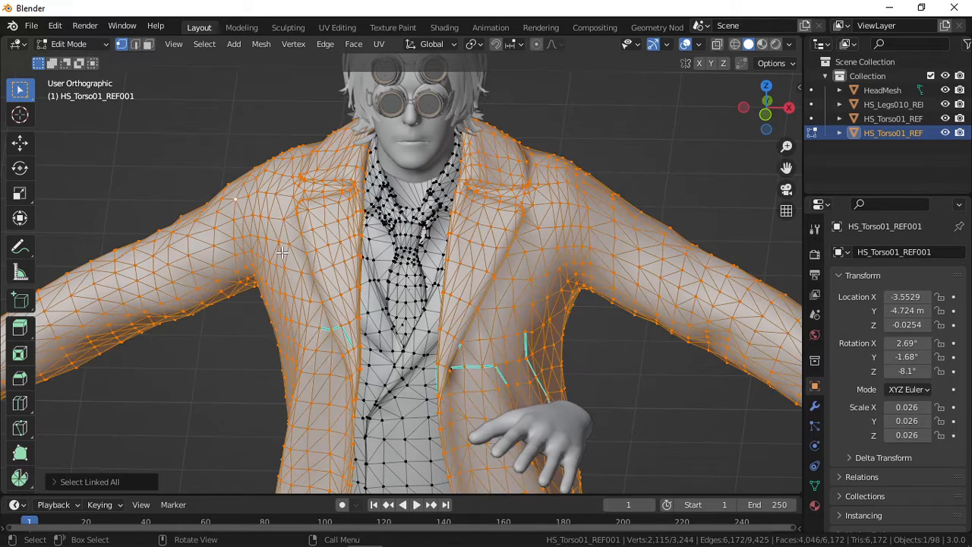
key(h)
middle_drag(309, 264, 353, 308)
scroll(447, 281, up, 4)
scroll(372, 342, down, 7)
alt+drag(353, 308, 392, 317)
scroll(334, 342, down, 3)
scroll(326, 309, up, 10)
scroll(392, 316, down, 8)
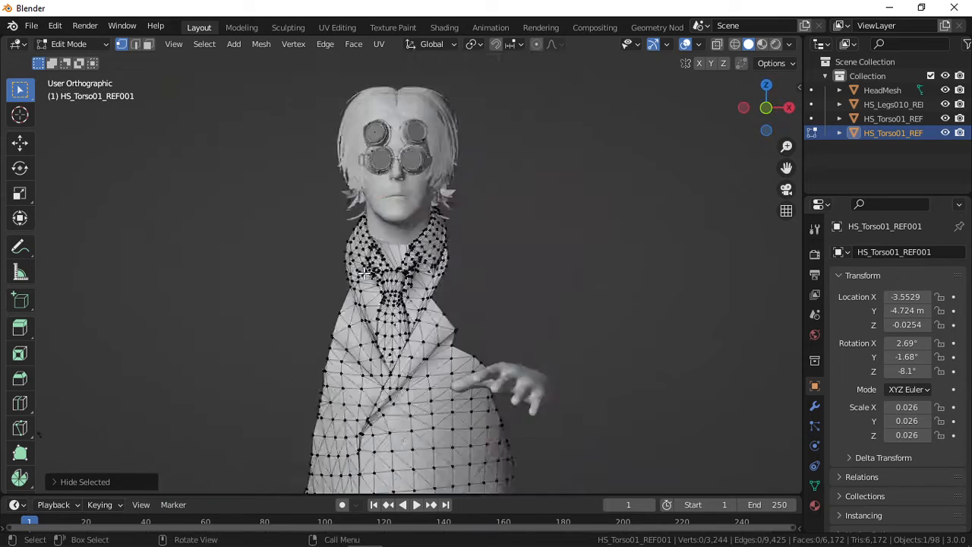
- Return to Object Mode and join the head mesh into the coat torso object
key(Tab)
click(392, 231)
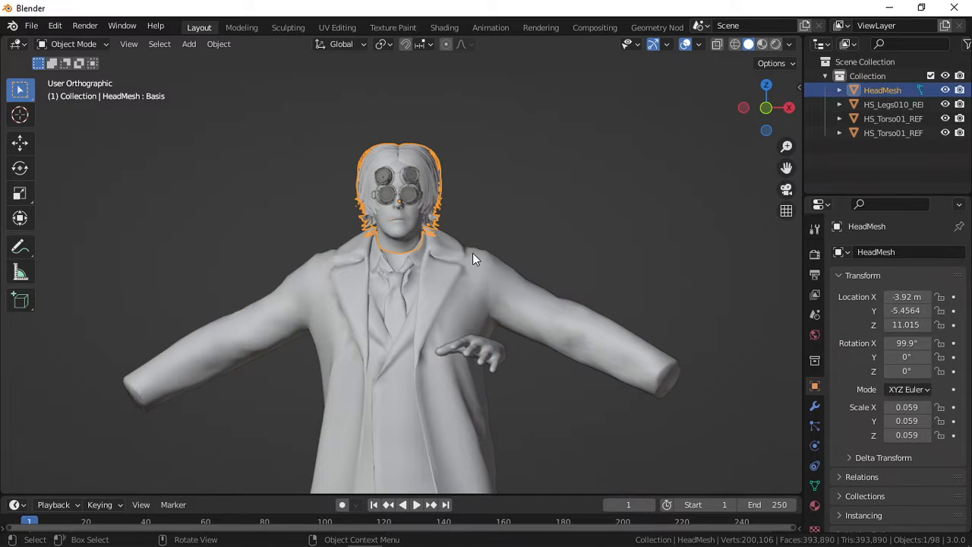
shift+click(471, 279)
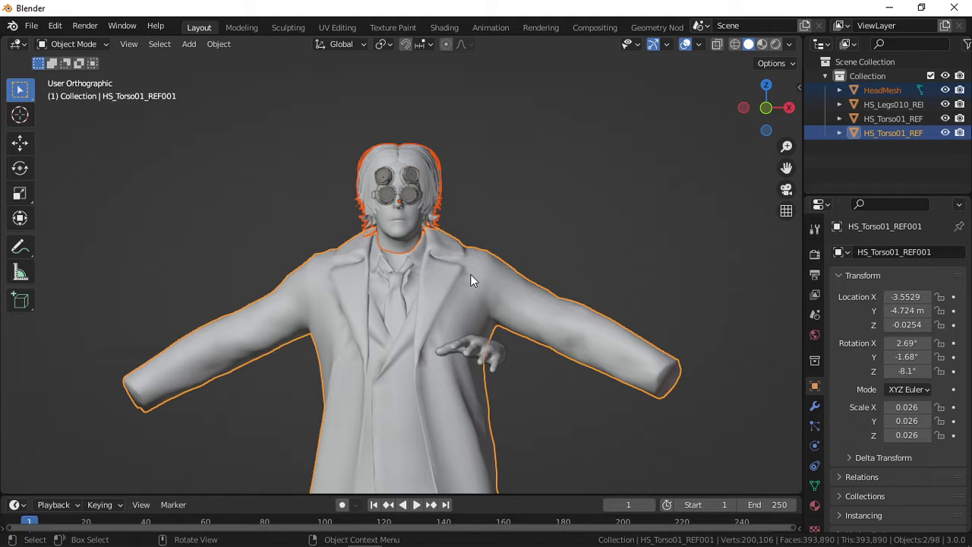
key(Tab)
key(Tab)
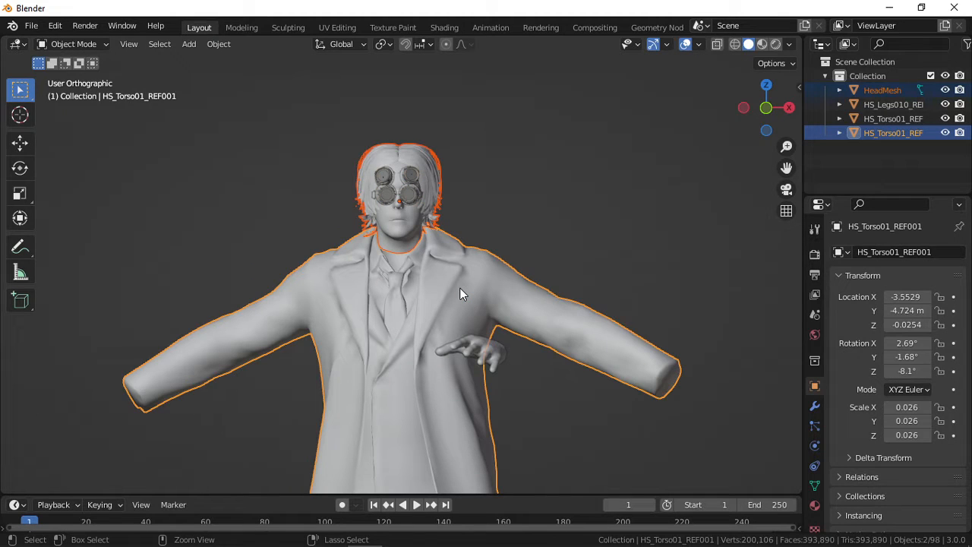
key(ctrl+z)
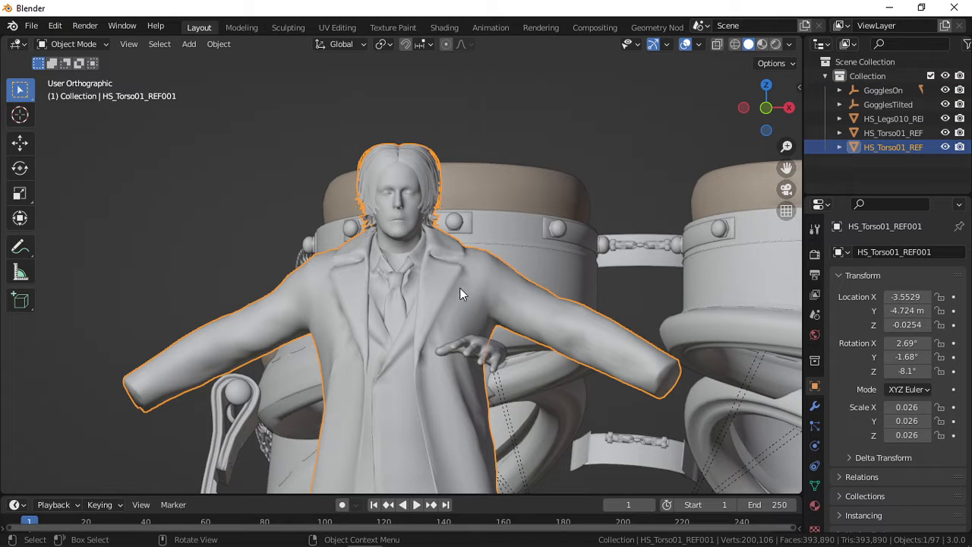
- Examine the GogglesOn empty and its Right child next to the joined character
scroll(459, 290, down, 8)
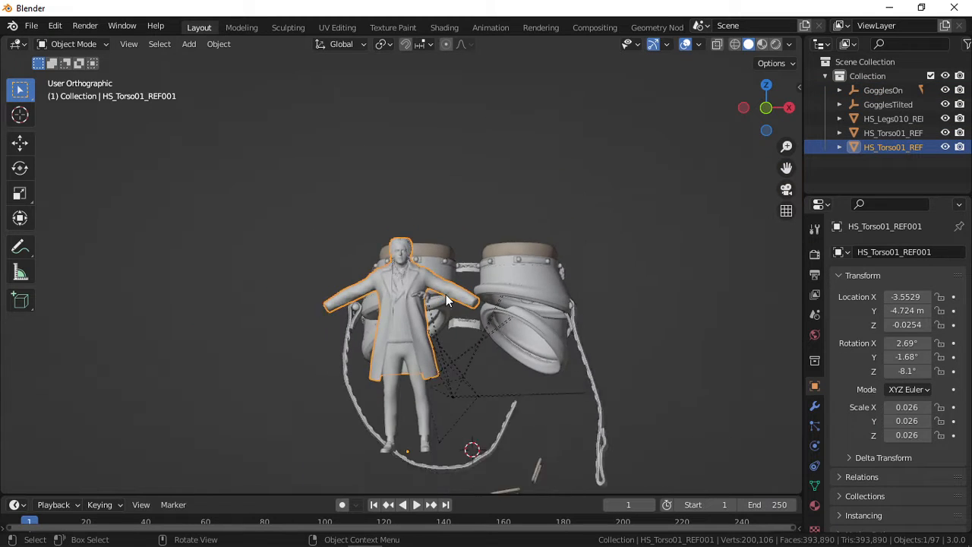
middle_drag(414, 337, 523, 361)
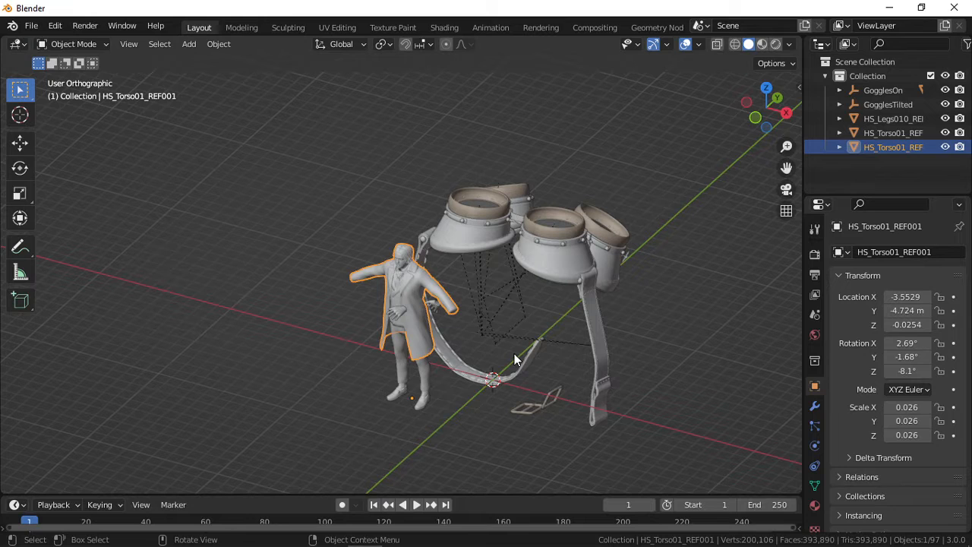
click(492, 331)
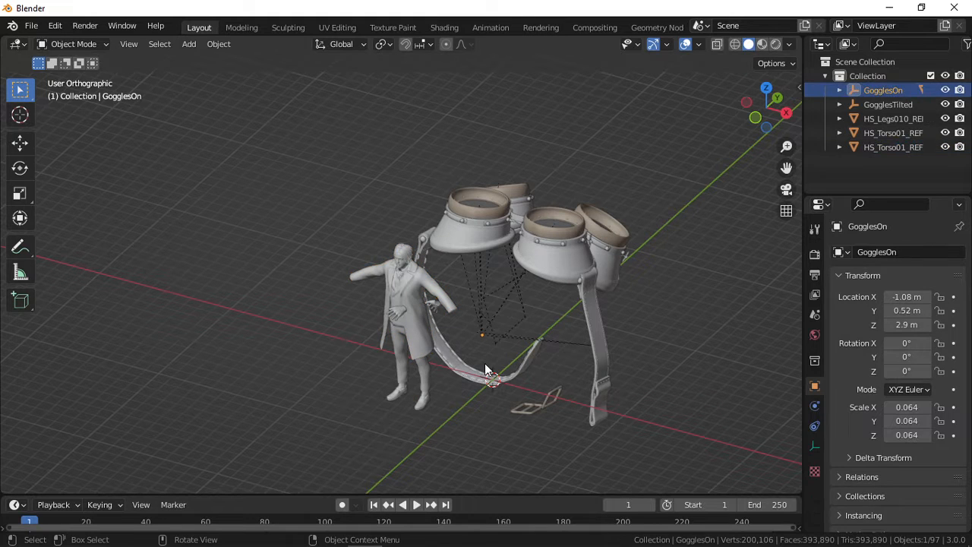
click(485, 311)
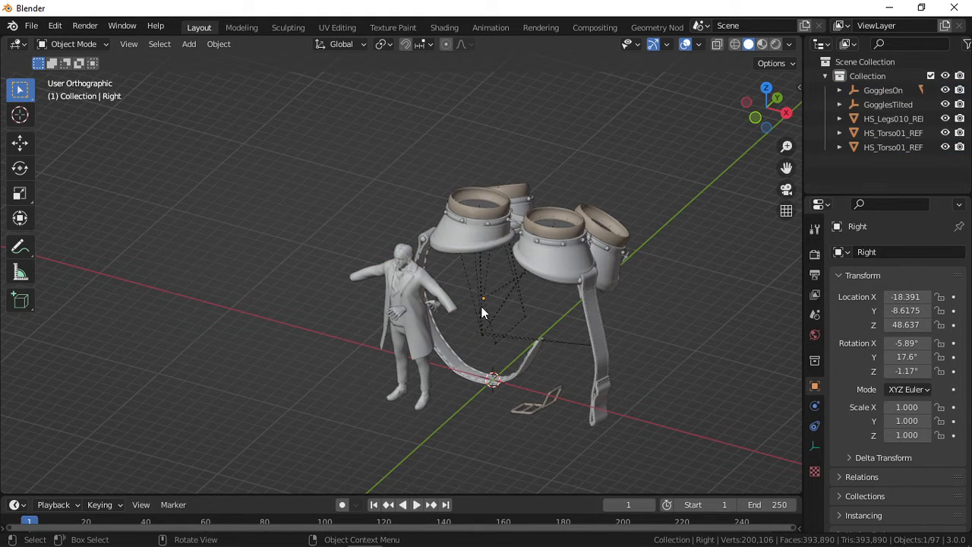
scroll(475, 324, up, 8)
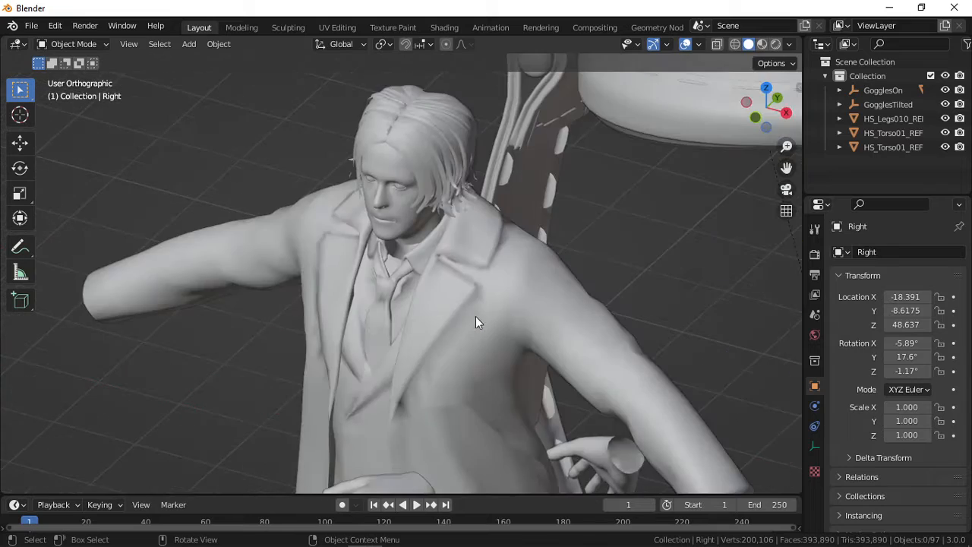
middle_drag(476, 316, 418, 281)
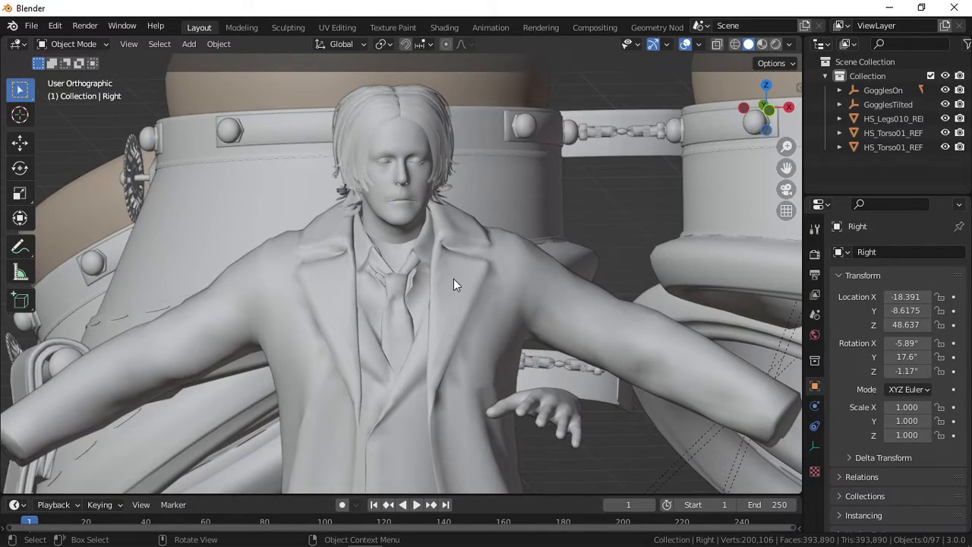
- Inspect the oversized goggles meshes behind the character and the joined head's neck area
scroll(454, 279, down, 10)
click(499, 263)
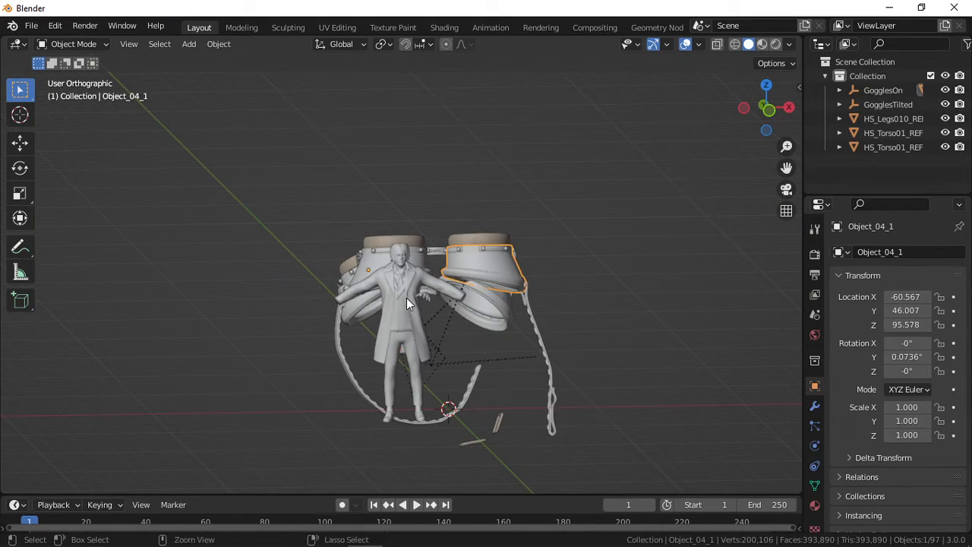
scroll(414, 295, up, 5)
middle_drag(414, 296, 491, 250)
click(681, 199)
scroll(676, 209, down, 5)
scroll(557, 265, up, 6)
scroll(510, 231, down, 3)
scroll(510, 231, up, 6)
scroll(492, 250, up, 4)
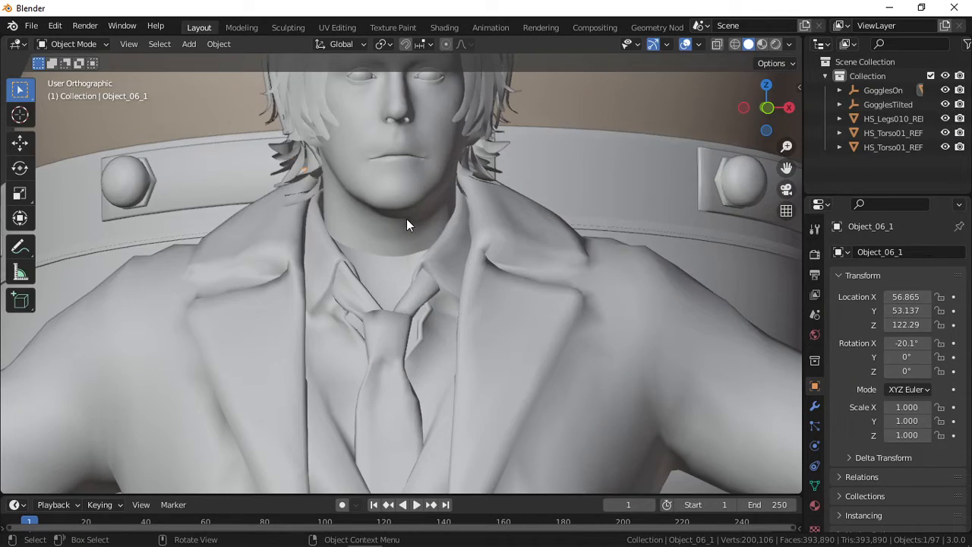
- Enter Edit Mode on the joined torso and hide the selected head geometry to expose the inside of the collar
click(406, 225)
scroll(406, 220, down, 4)
key(Tab)
scroll(406, 244, up, 6)
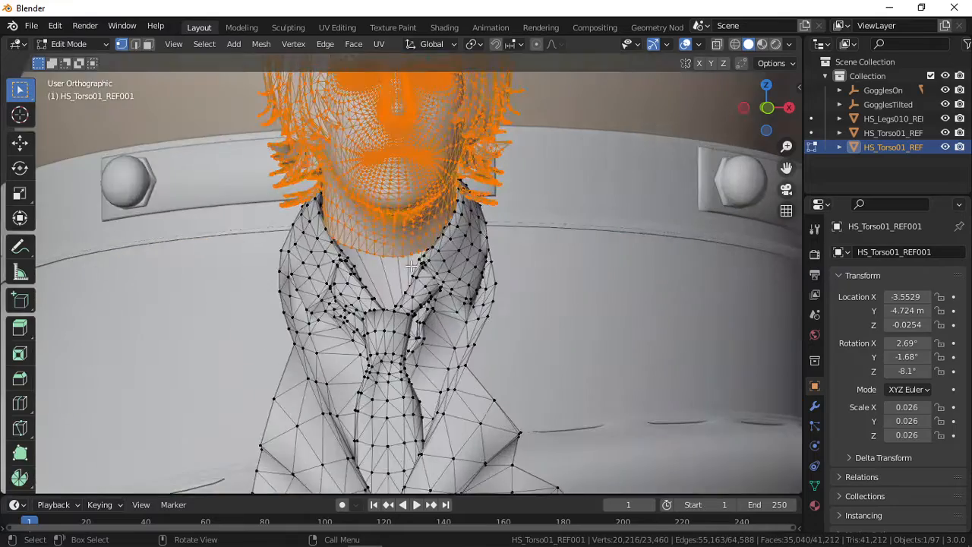
middle_drag(411, 267, 482, 127)
key(h)
- Try to select a shortest path of vertices along the rear rim of the neck cap inside the shirt collar
click(472, 141)
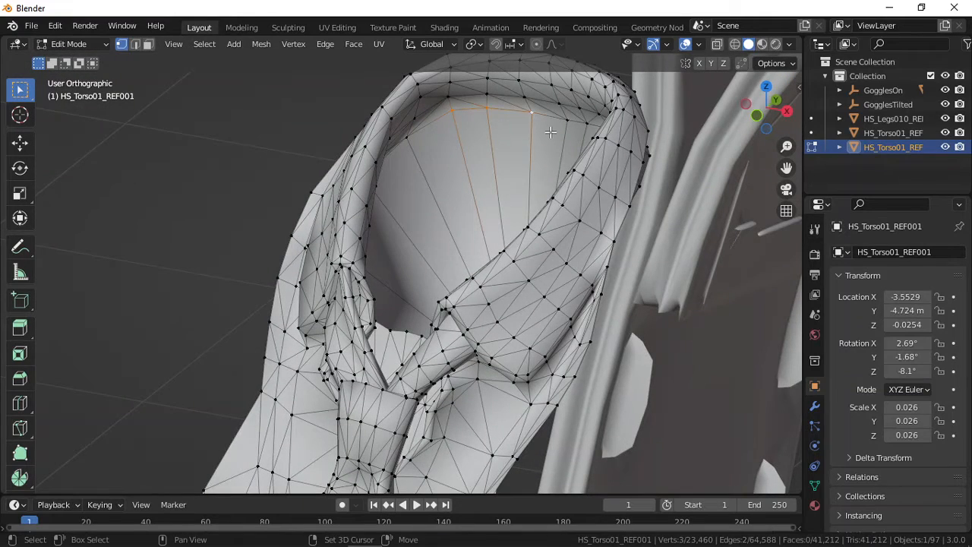
click(464, 122)
middle_drag(464, 122, 434, 125)
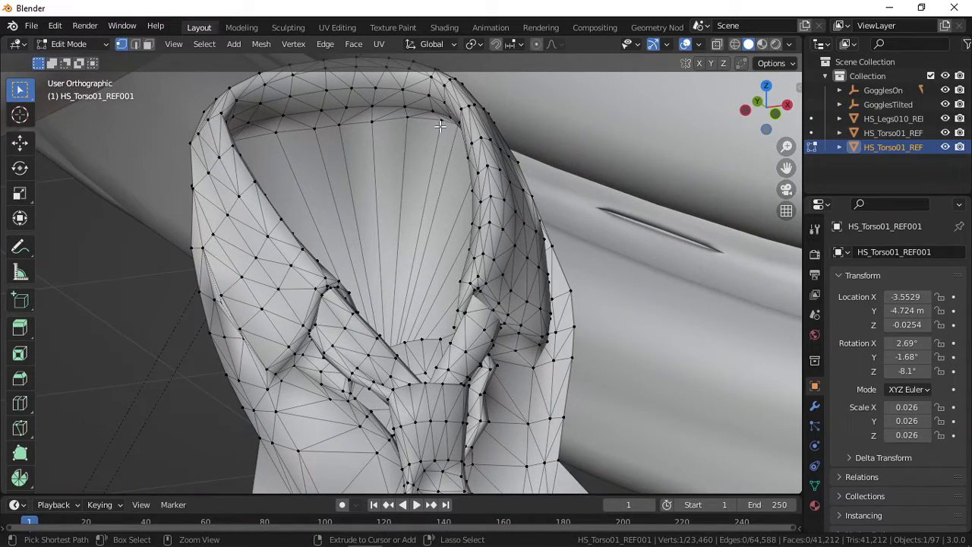
ctrl+click(441, 125)
middle_drag(343, 184, 300, 167)
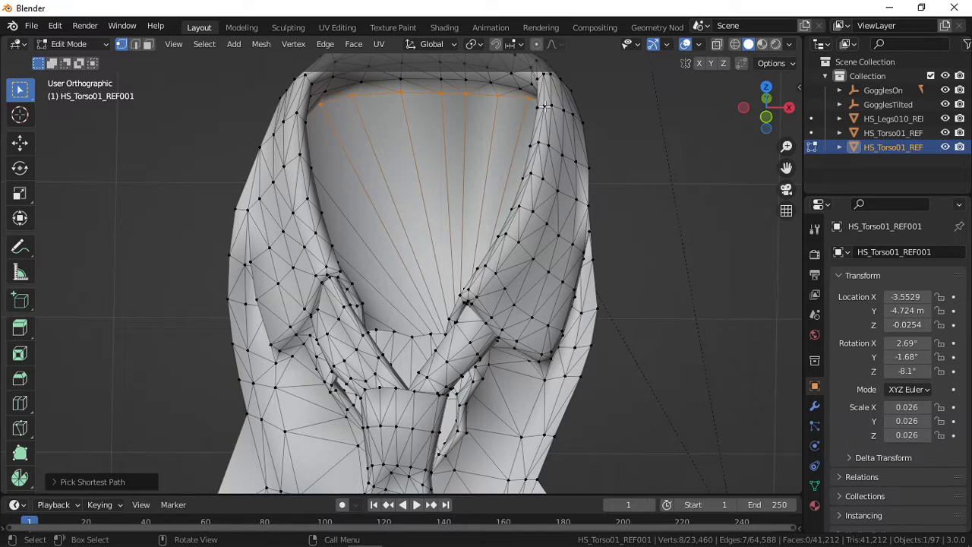
middle_drag(499, 128, 512, 161)
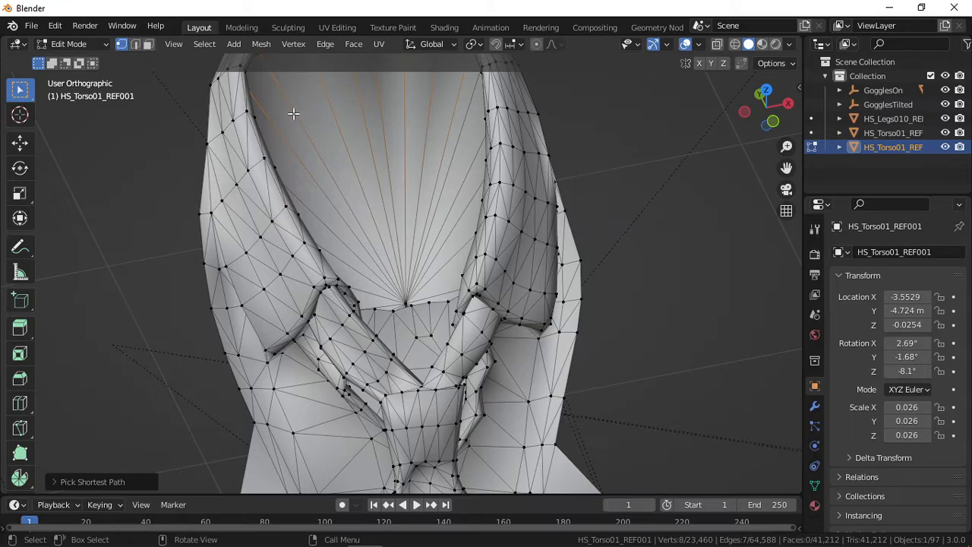
middle_drag(318, 128, 458, 143)
scroll(446, 128, up, 3)
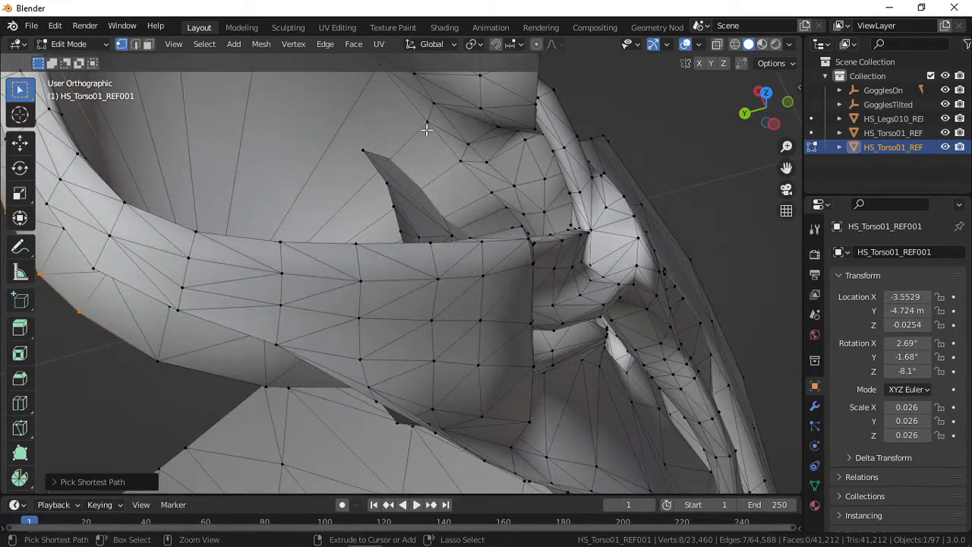
ctrl+click(426, 129)
alt+scroll(426, 128, down, 1)
alt+drag(426, 126, 562, 157)
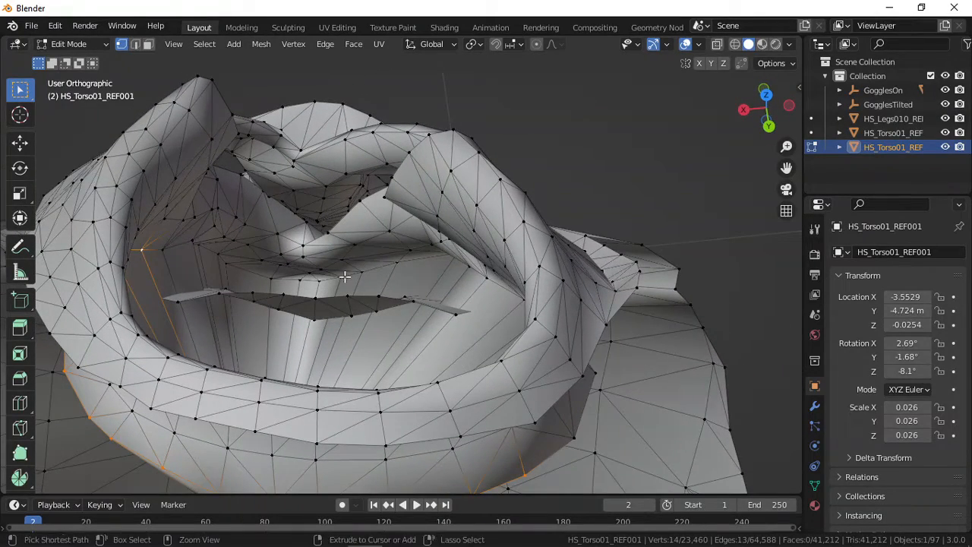
- Extend the vertex path around the remaining sides of the neck cap's rim
ctrl+click(224, 264)
key(ctrl+z)
ctrl+click(226, 263)
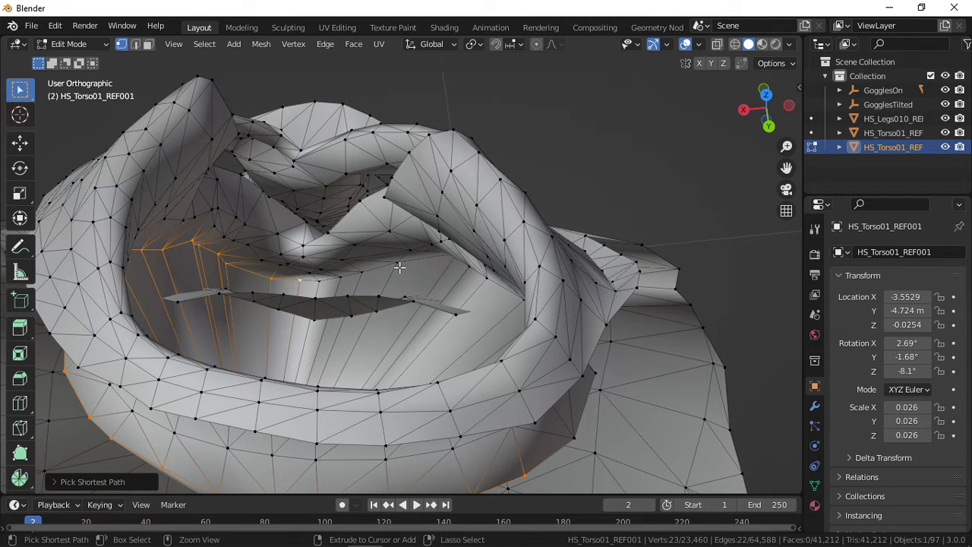
middle_drag(399, 267, 484, 250)
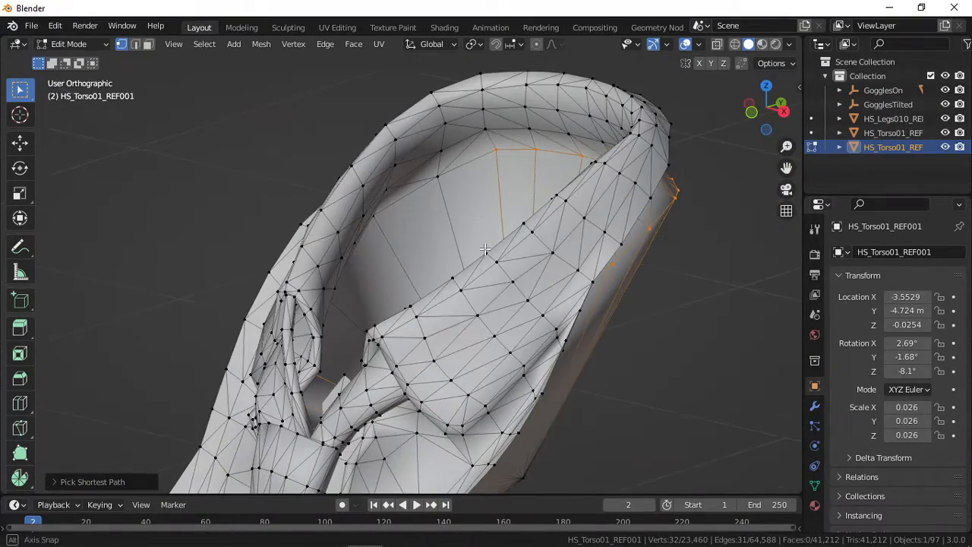
middle_drag(464, 180, 277, 184)
middle_drag(391, 317, 334, 292)
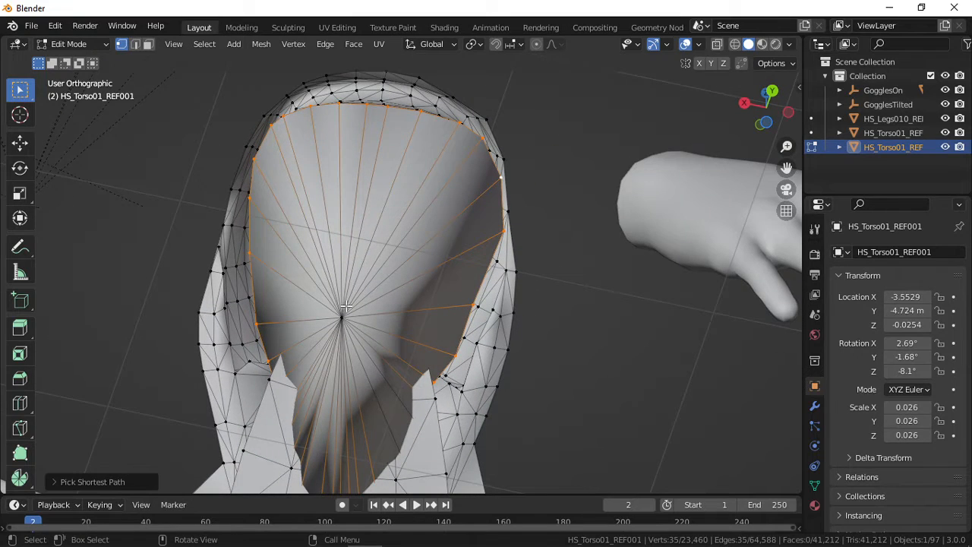
- Examine the point where the neck cap's fan of edges meets and select its central vertex
scroll(349, 325, up, 4)
shift+middle_drag(382, 287, 503, 121)
scroll(428, 206, up, 5)
shift+middle_drag(355, 82, 354, 191)
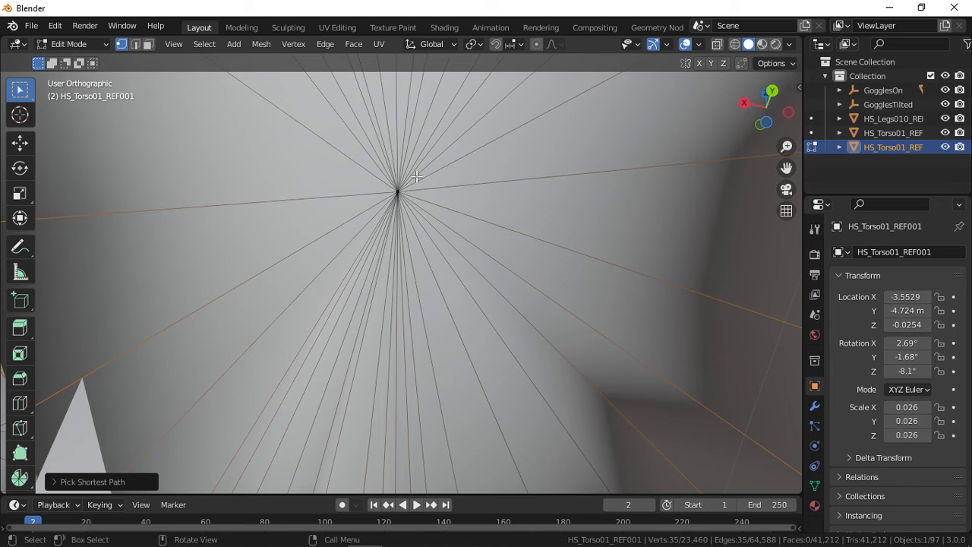
scroll(416, 177, down, 5)
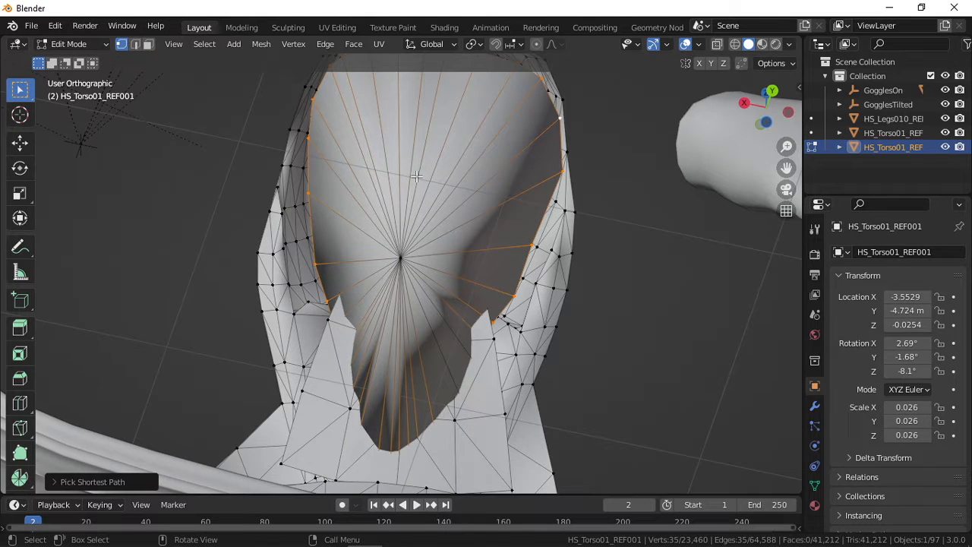
scroll(401, 204, down, 3)
scroll(387, 244, up, 3)
click(432, 283)
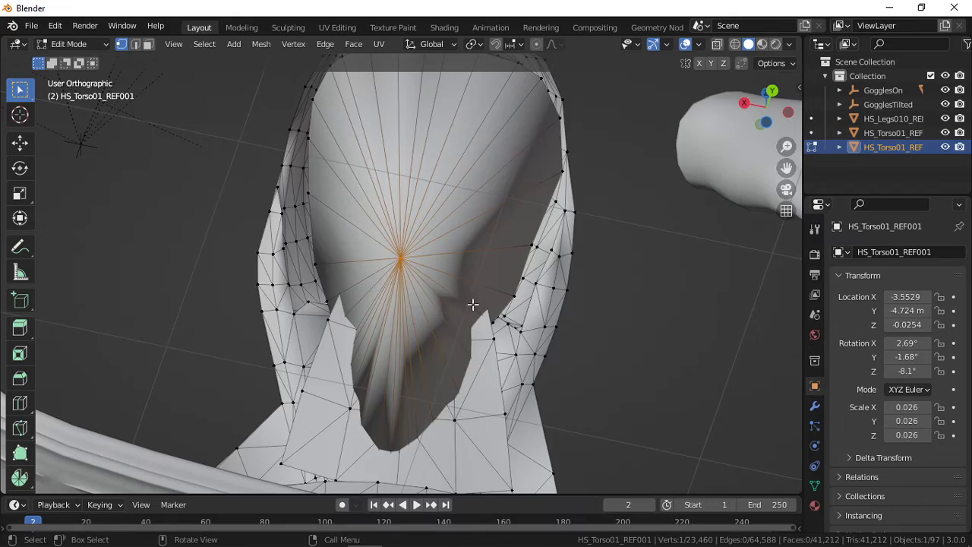
middle_drag(473, 304, 648, 221)
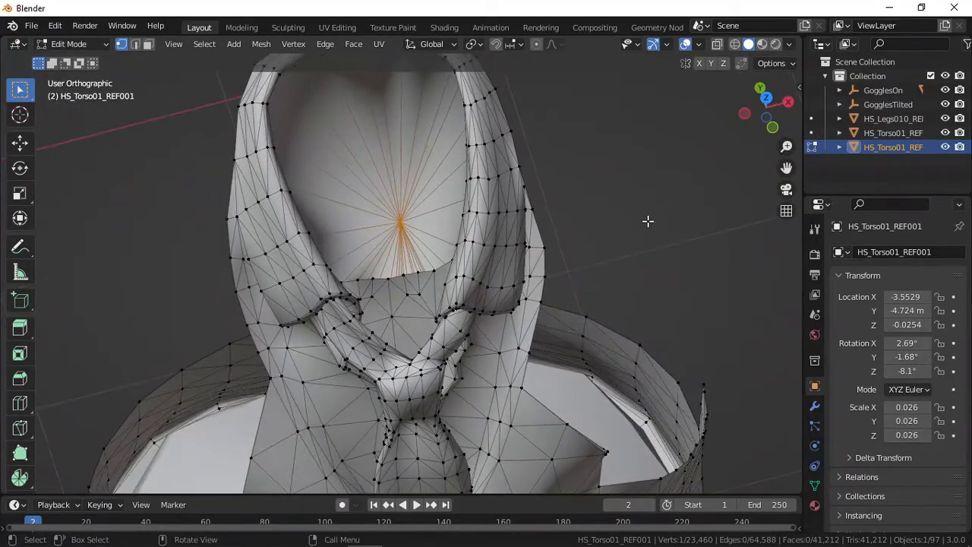
- Merge all visible vertices of the shirt and collar By Distance
scroll(648, 221, down, 3)
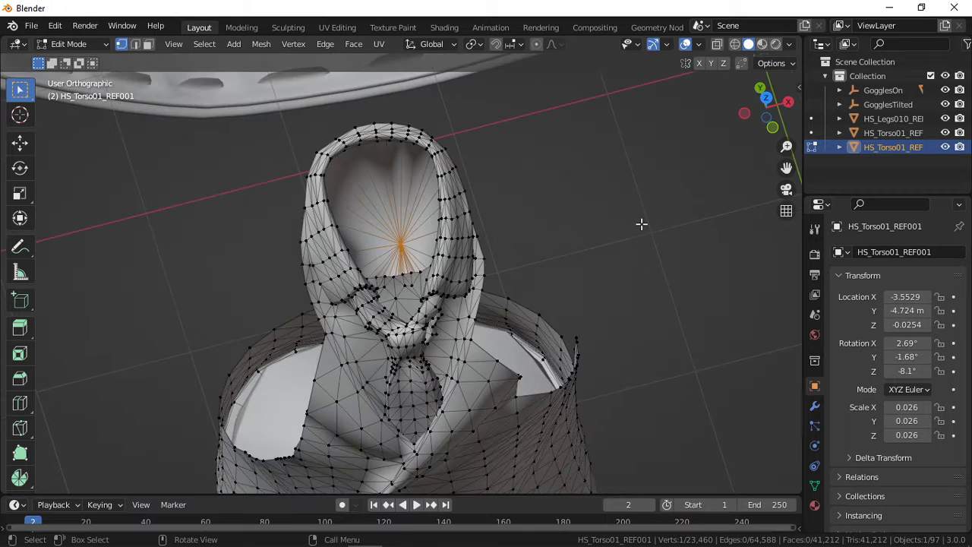
key(a)
scroll(553, 226, down, 3)
key(m)
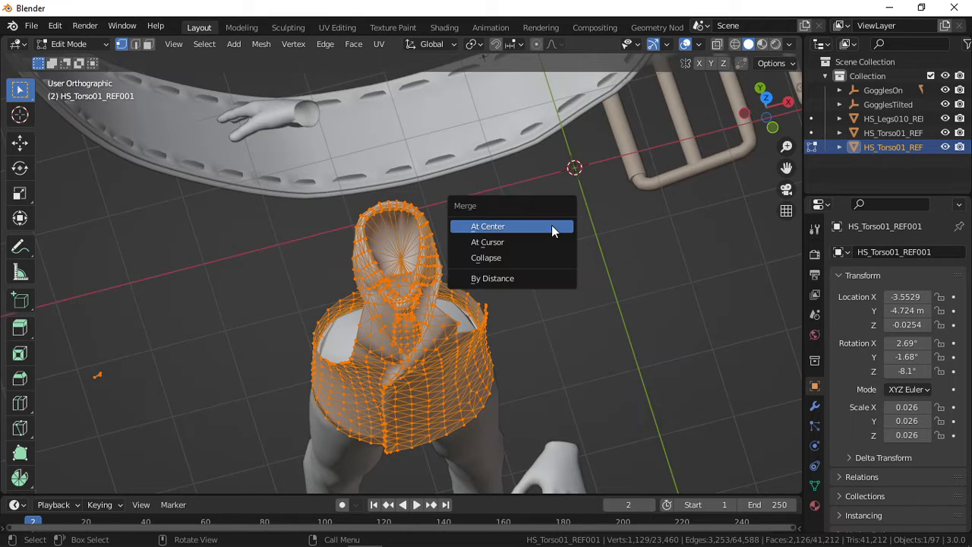
click(511, 281)
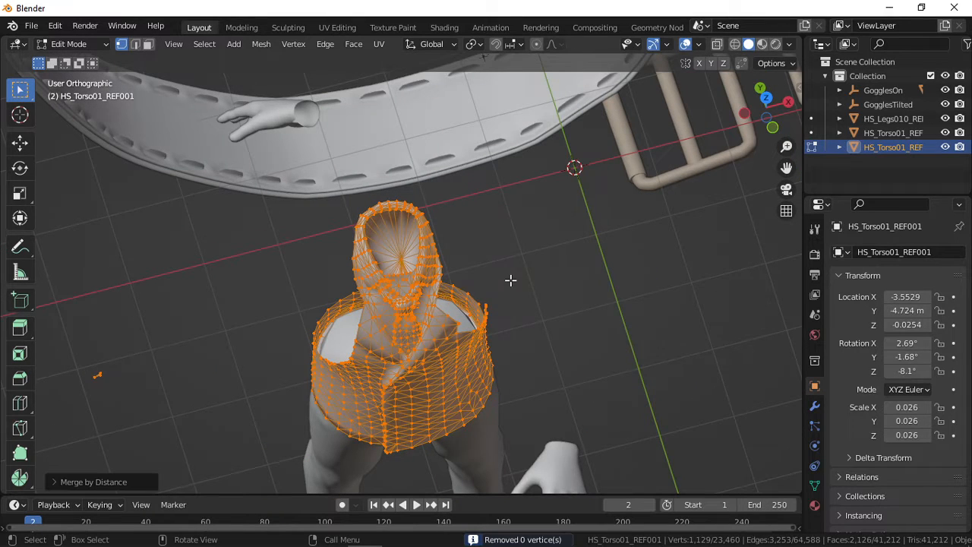
- Try moving the central vertex of the neck cap to test how the fan is connected
scroll(511, 280, up, 8)
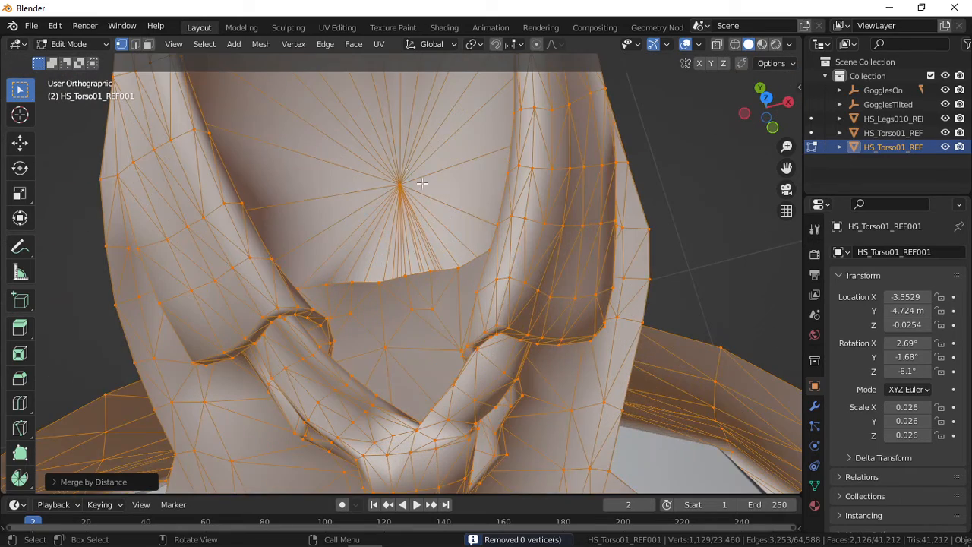
click(423, 184)
key(g)
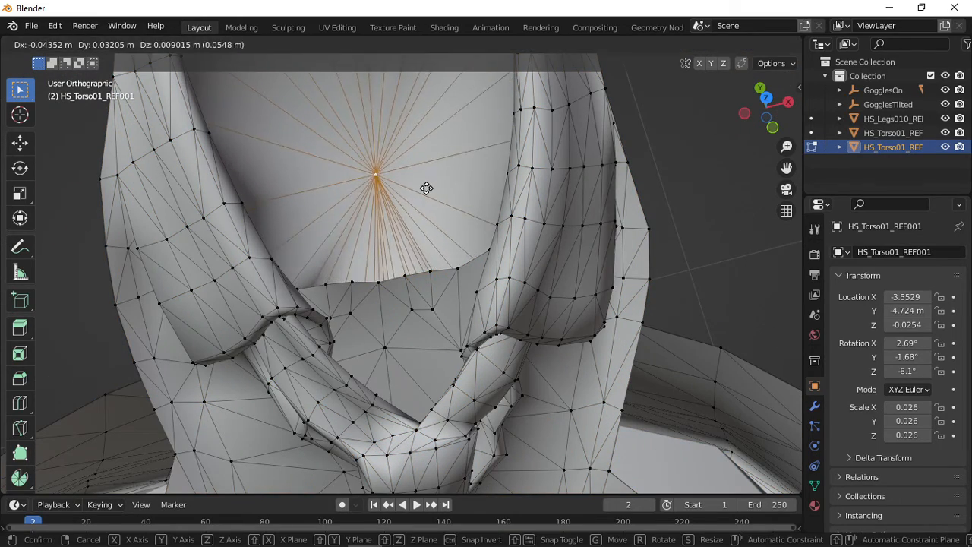
click(448, 201)
- Select the neck cap's central vertex and its whole surrounding rim inside the collar, and delete the cap's faces
scroll(408, 195, down, 7)
middle_drag(405, 193, 82, 218)
scroll(388, 200, up, 9)
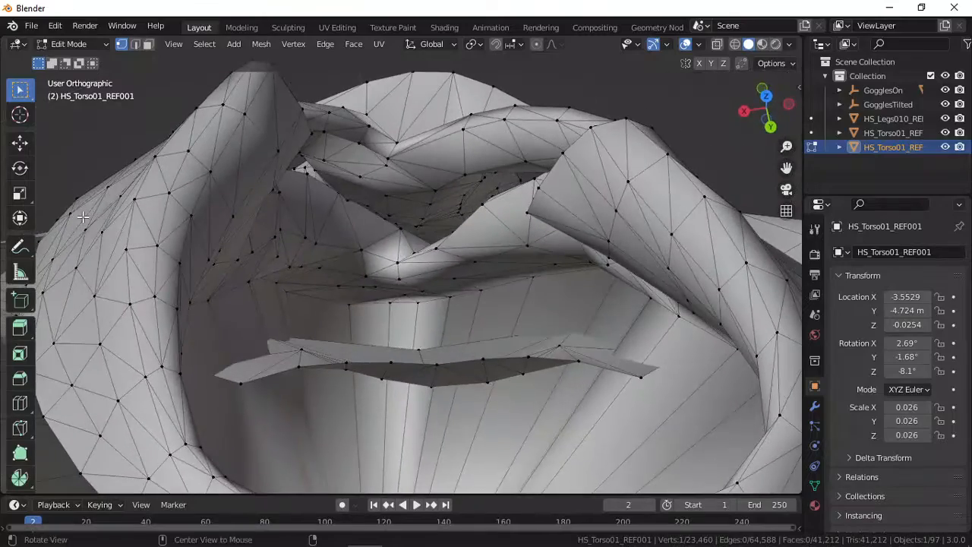
scroll(369, 288, down, 3)
middle_drag(397, 305, 546, 201)
ctrl+click(475, 284)
ctrl+click(501, 271)
ctrl+click(488, 191)
middle_drag(488, 192, 191, 231)
ctrl+click(467, 228)
ctrl+click(463, 179)
ctrl+click(442, 256)
ctrl+click(443, 274)
ctrl+click(430, 368)
scroll(418, 261, up, 4)
ctrl+click(357, 345)
scroll(356, 344, down, 5)
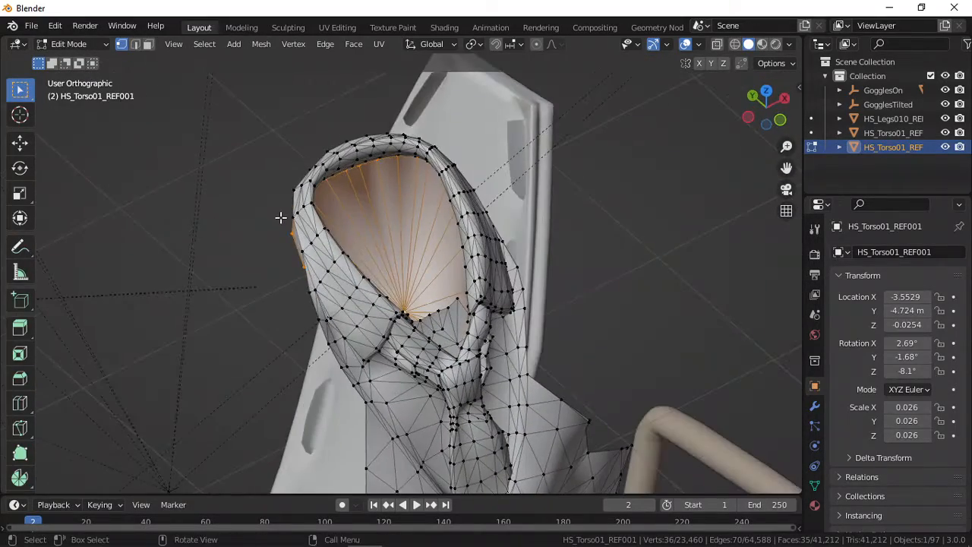
key(x)
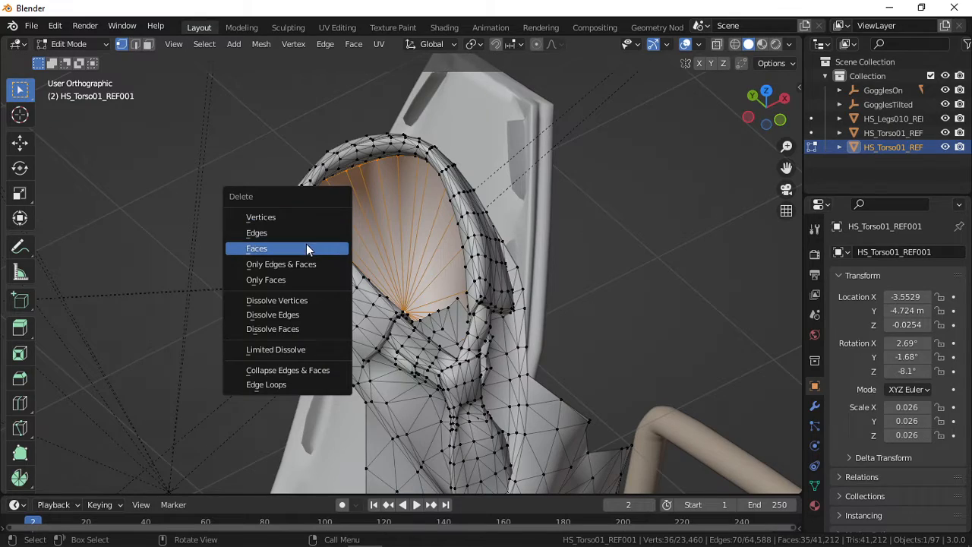
click(306, 245)
- Select the leftover linked patch of mesh below the neck opening behind the tie and delete it
middle_drag(442, 248, 450, 400)
key(ctrl+l)
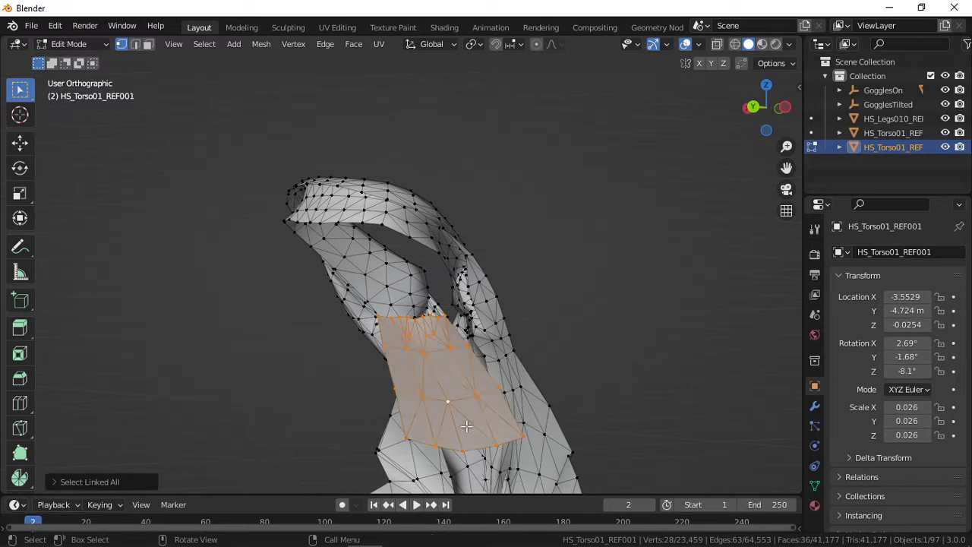
key(x)
click(423, 393)
- Reveal the hidden geometry and hide only the linked coat mesh, leaving the head and shirt exposed
middle_drag(423, 392, 280, 385)
key(alt+h)
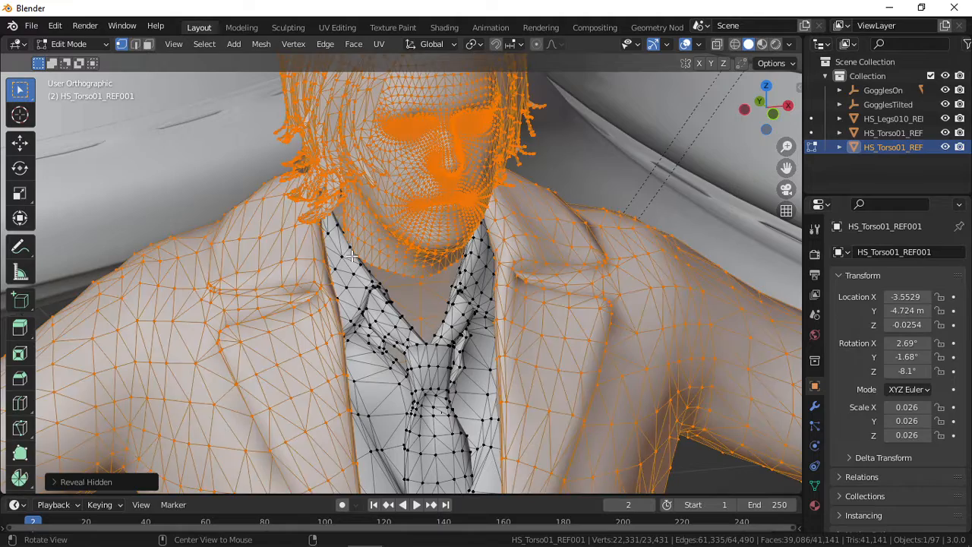
scroll(345, 237, down, 3)
click(254, 320)
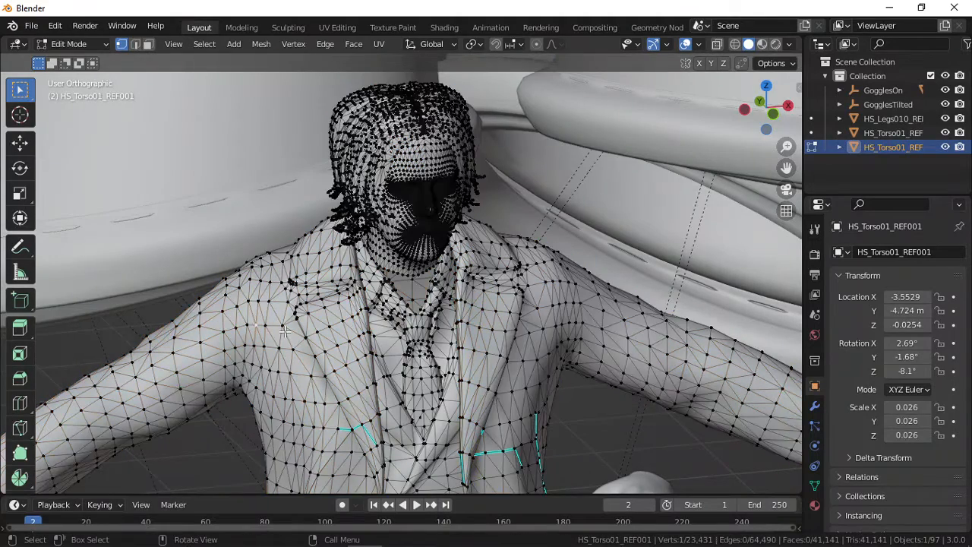
scroll(285, 331, down, 4)
key(ctrl+l)
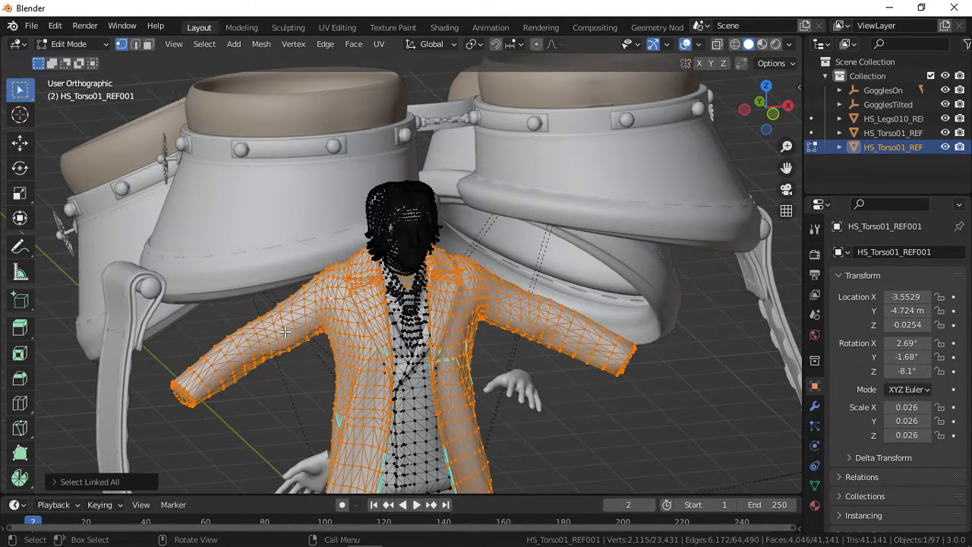
key(h)
- Select the open edge loop at the base of the neck together with the shirt's open inner collar loop
scroll(287, 329, up, 6)
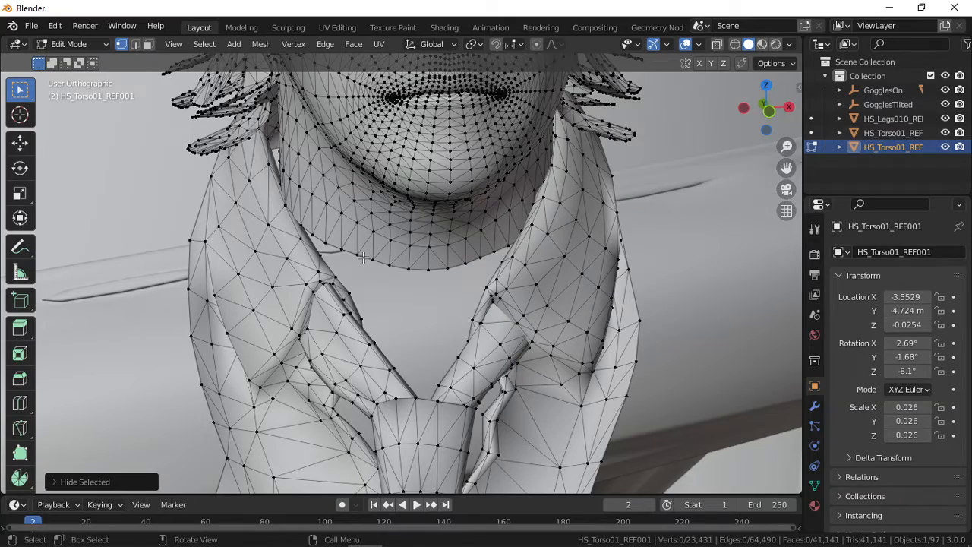
alt+click(363, 258)
middle_drag(358, 263, 195, 246)
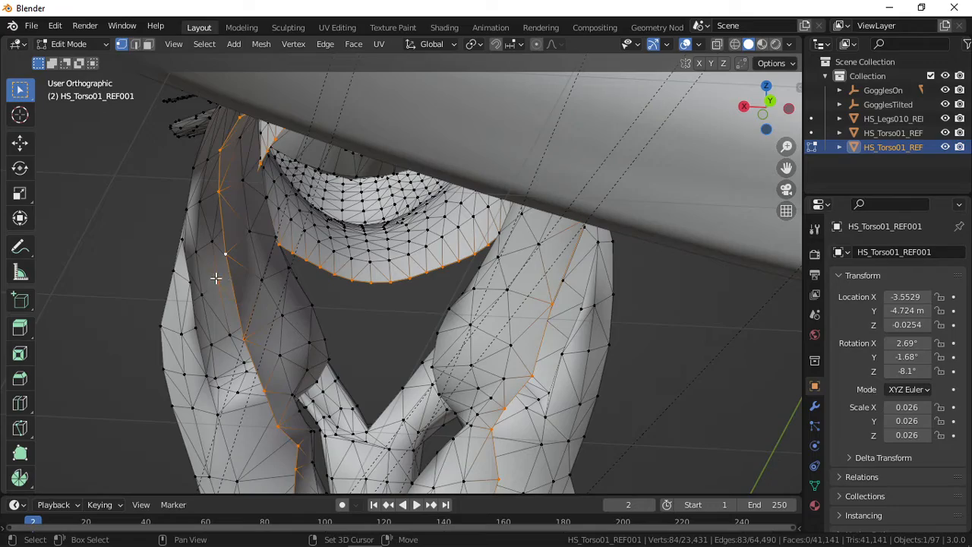
middle_drag(262, 314, 447, 312)
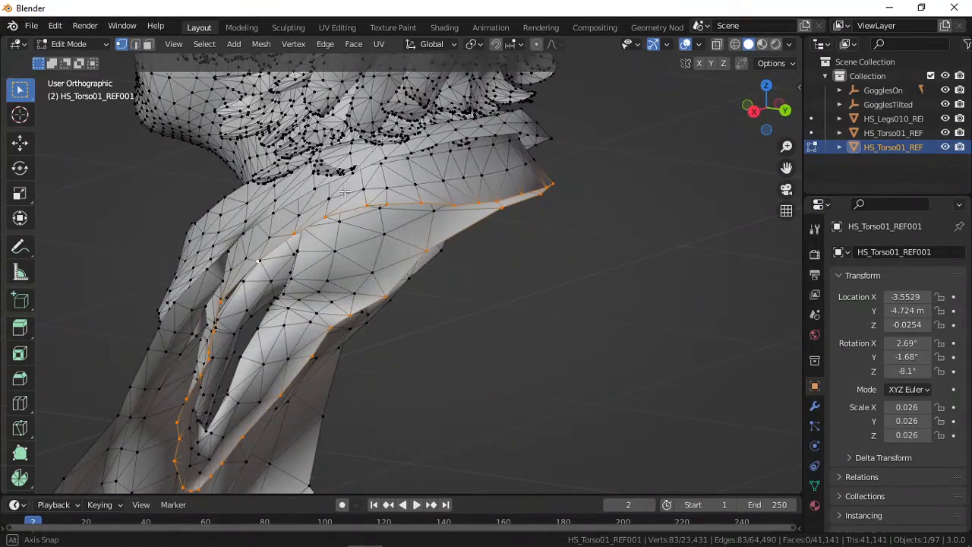
middle_drag(345, 192, 529, 202)
- Try joining the neck and collar edge loops with Bridge Edge Loops
scroll(556, 216, down, 6)
scroll(529, 201, up, 2)
key(ctrl)
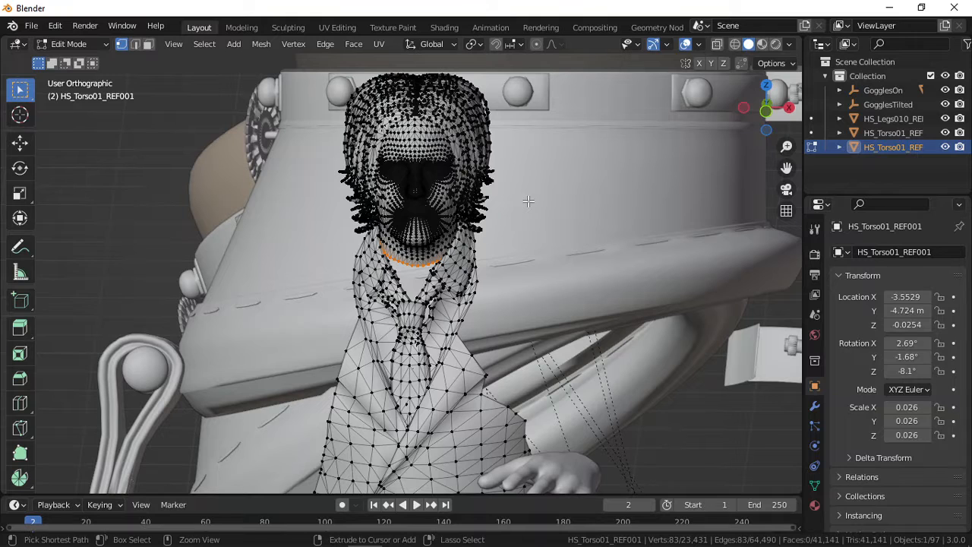
key(ctrl+e)
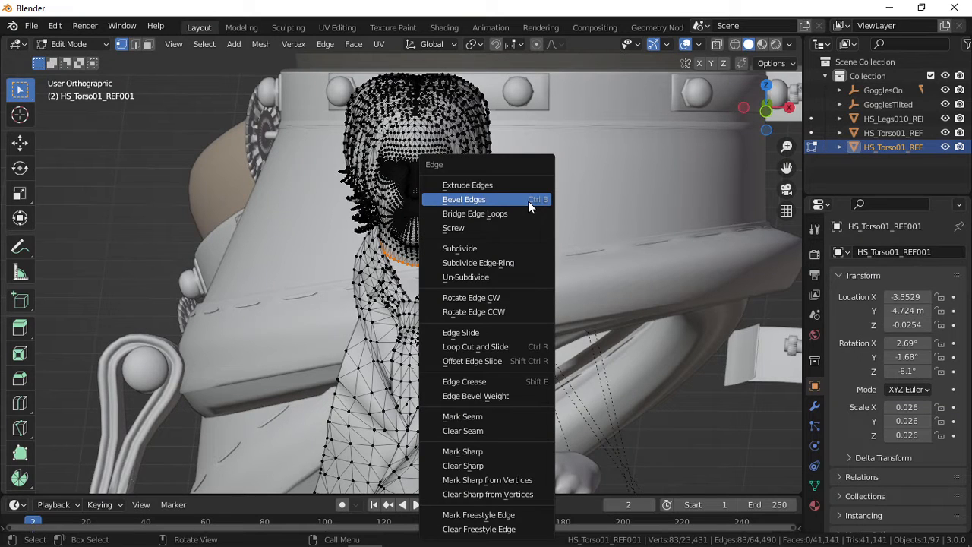
click(526, 212)
scroll(527, 211, up, 1)
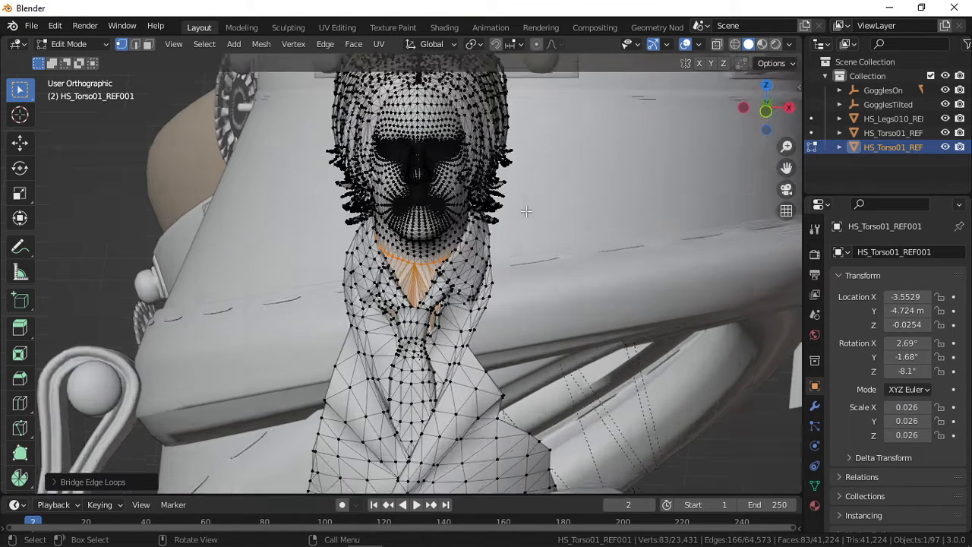
- Check the bridged faces around the collar and tie from several angles, and undo the bridge
middle_drag(526, 211, 310, 206)
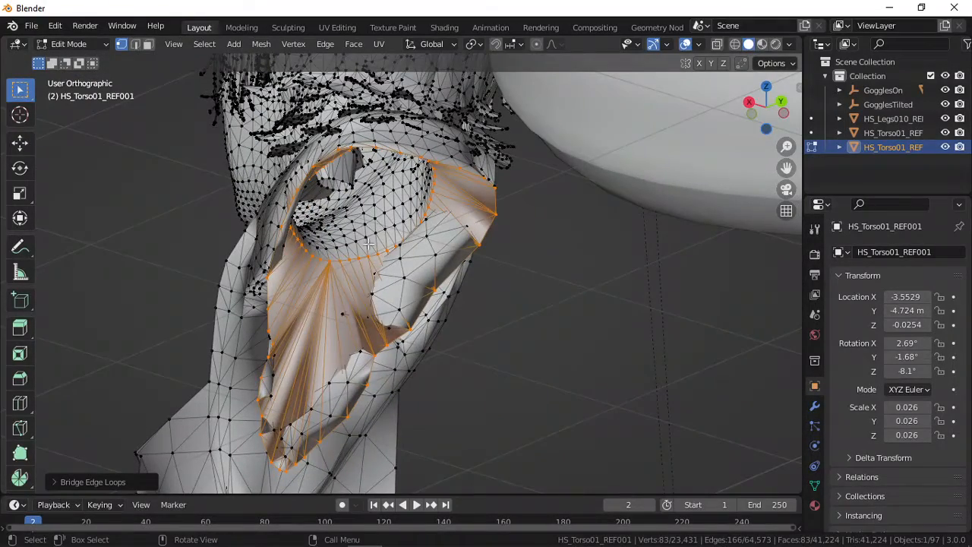
middle_drag(389, 247, 508, 303)
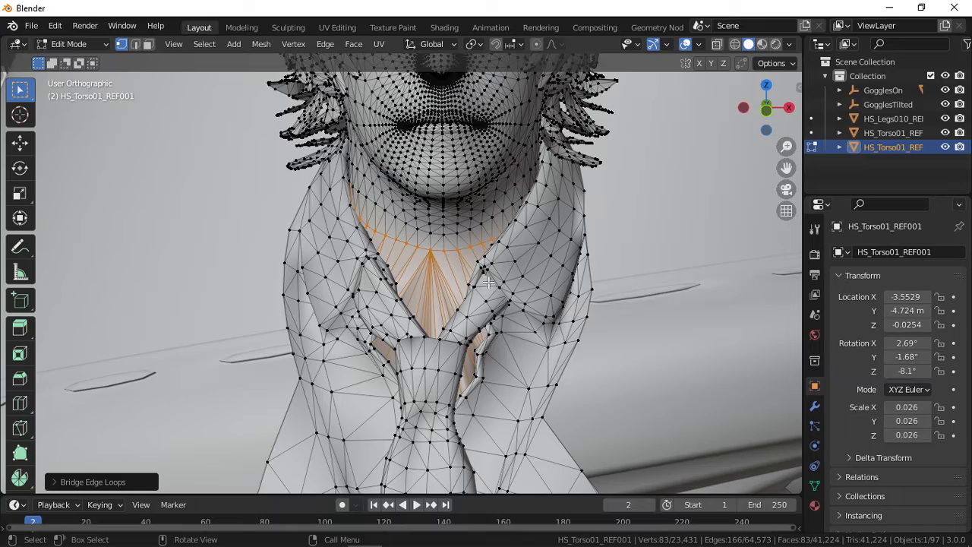
scroll(409, 254, down, 3)
mouse_move(409, 254)
middle_down()
mouse_move(359, 262)
mouse_move(404, 266)
middle_up()
key(ctrl+z)
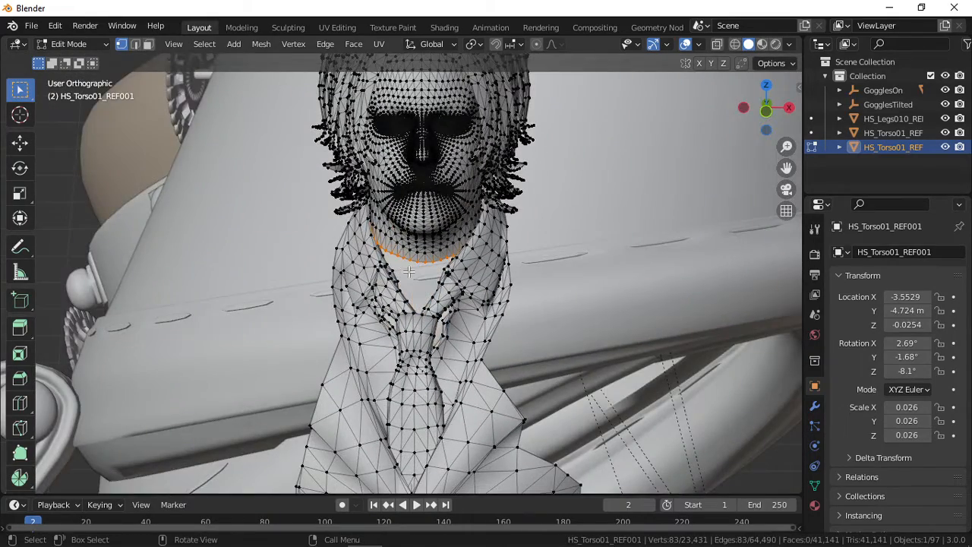
scroll(410, 270, up, 2)
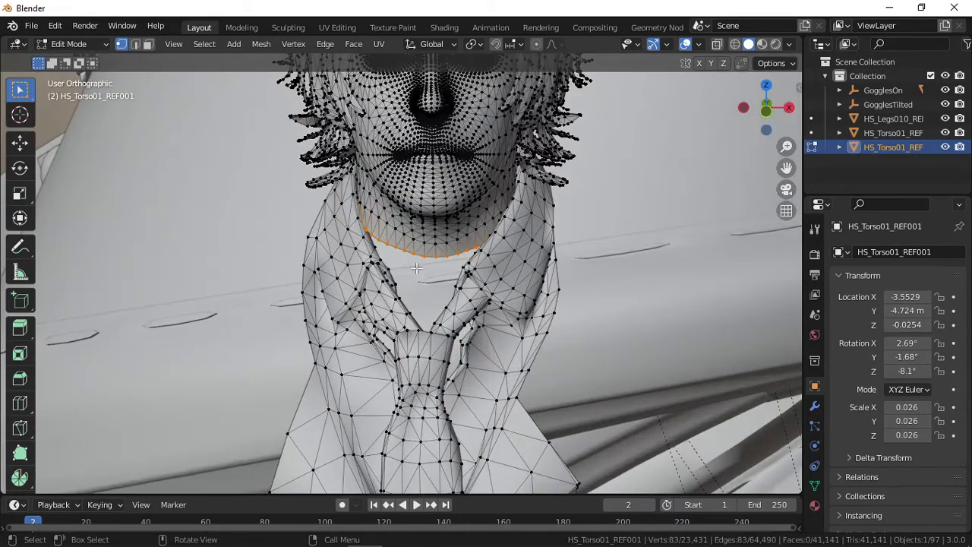
- Mark the selected neck and inner collar edge loops as seams
click(135, 43)
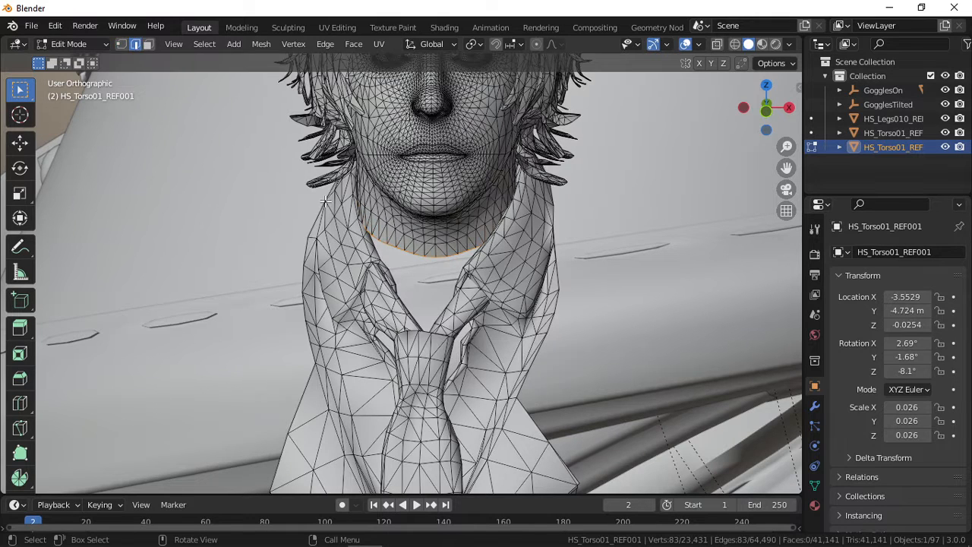
key(ctrl+e)
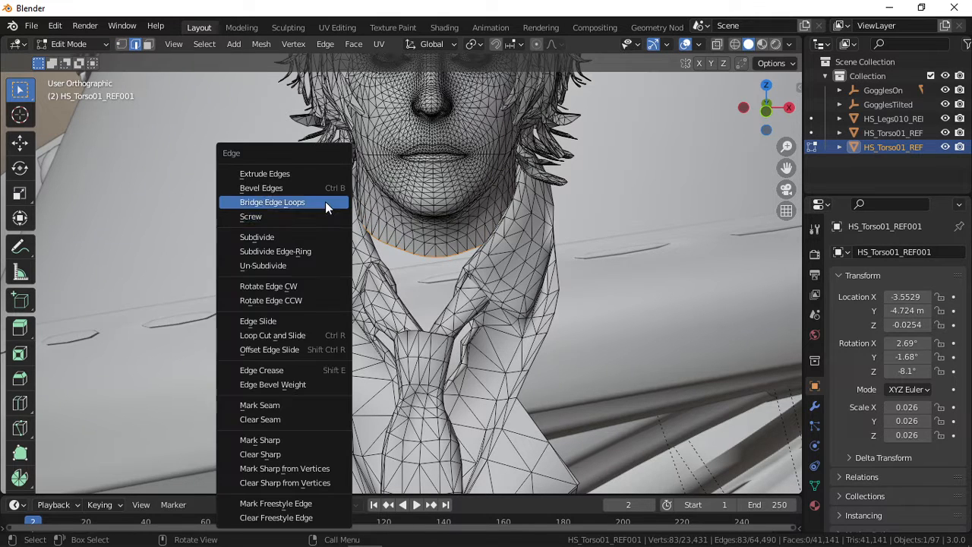
click(330, 405)
- Join the neck loop to the shirt's inner collar loop with Bridge Edge Loops
click(121, 44)
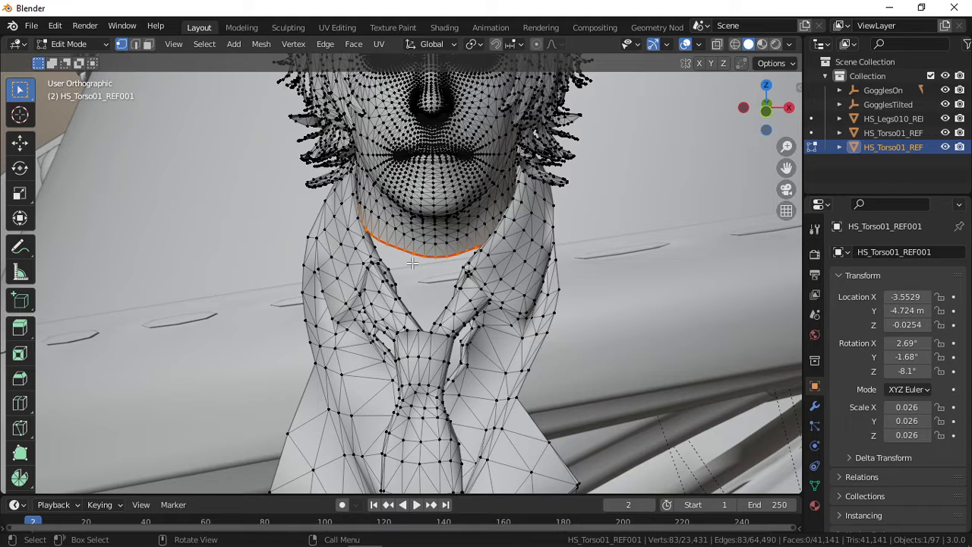
key(ctrl+e)
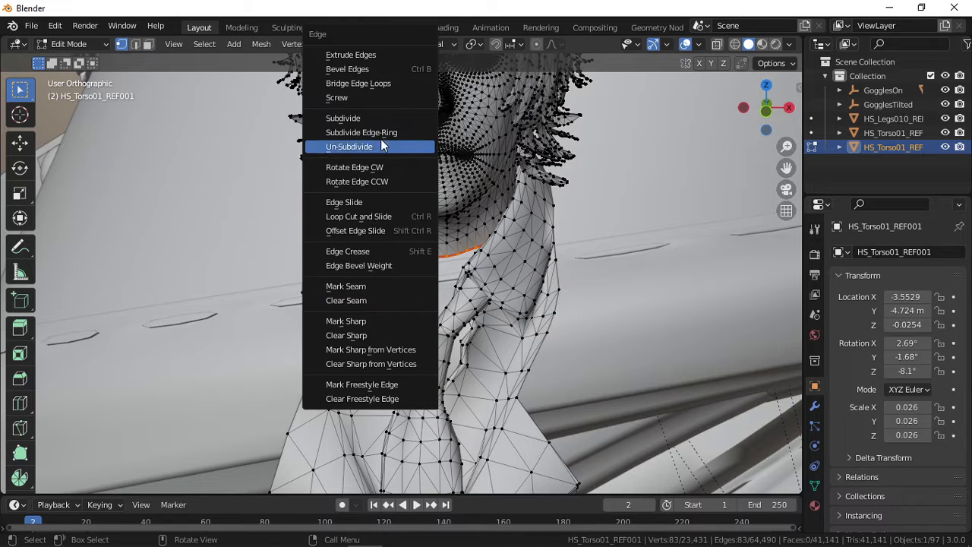
click(380, 90)
- Mark one connecting edge of the bridge, running from the neck loop to the collar loop, as a seam
middle_drag(389, 207, 623, 169)
scroll(456, 179, up, 3)
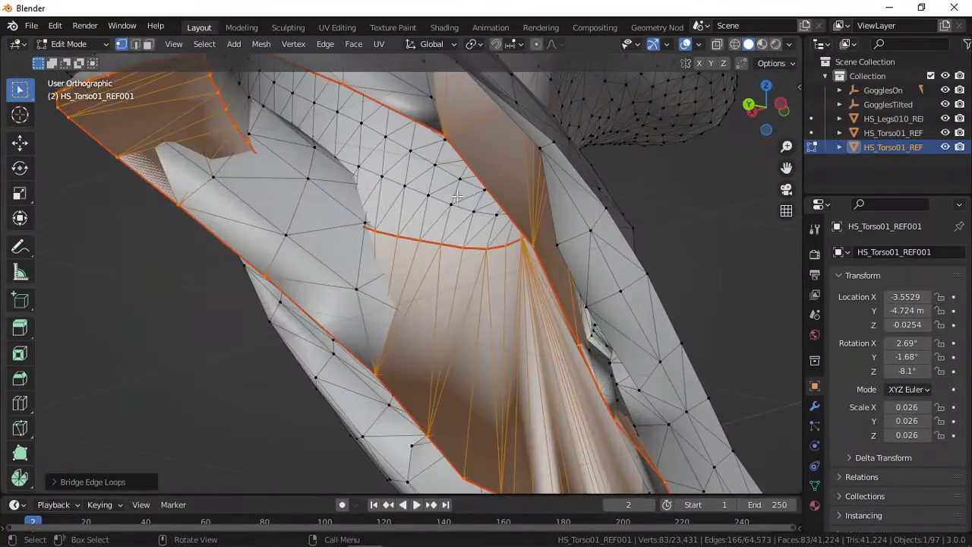
middle_drag(256, 190, 268, 257)
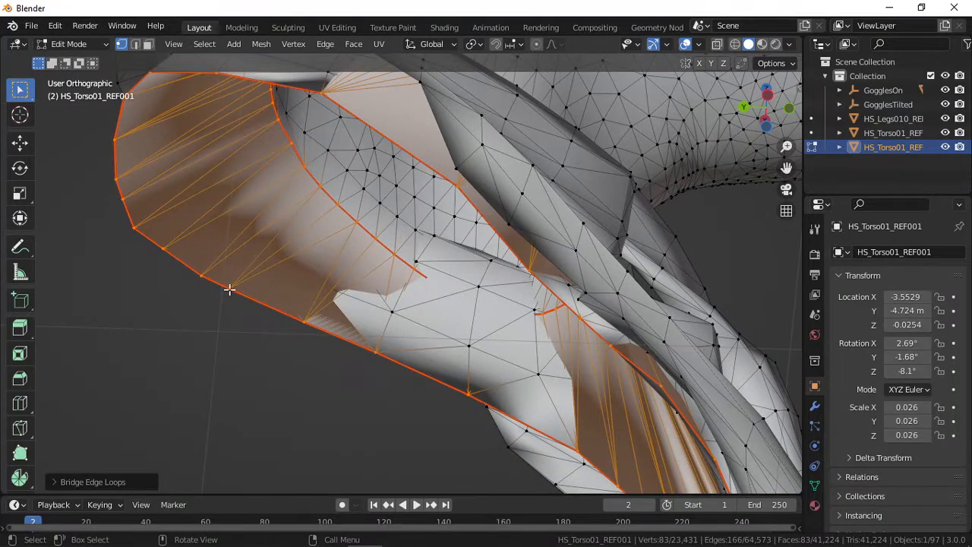
click(229, 288)
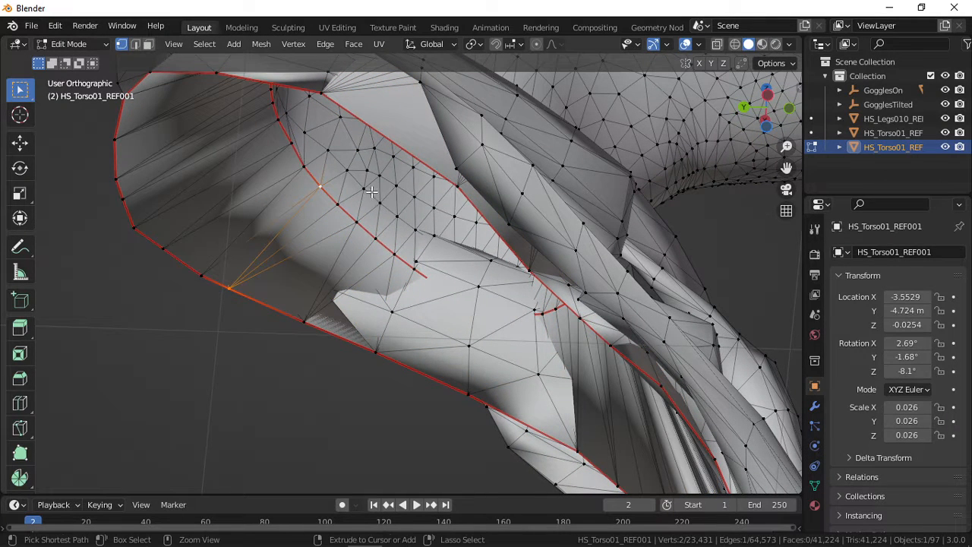
key(ctrl+e)
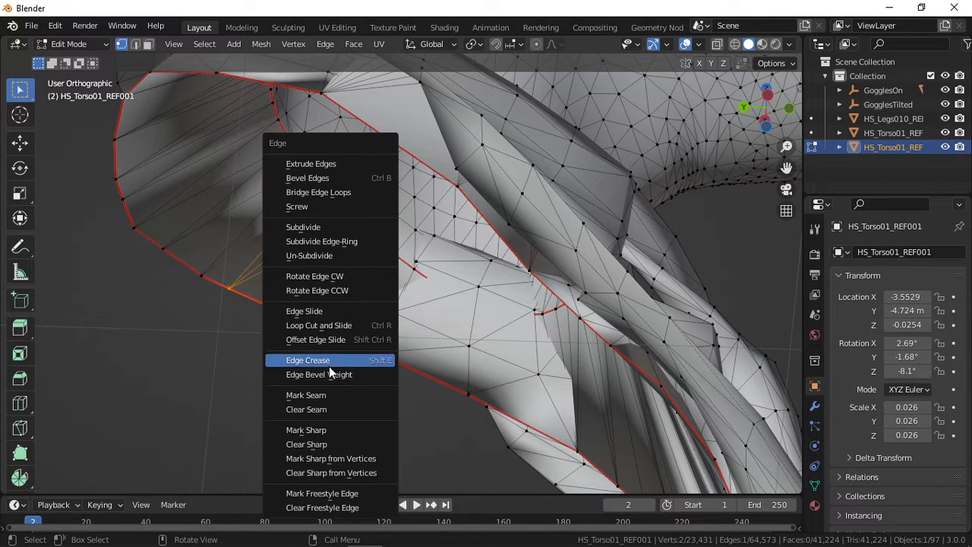
click(329, 395)
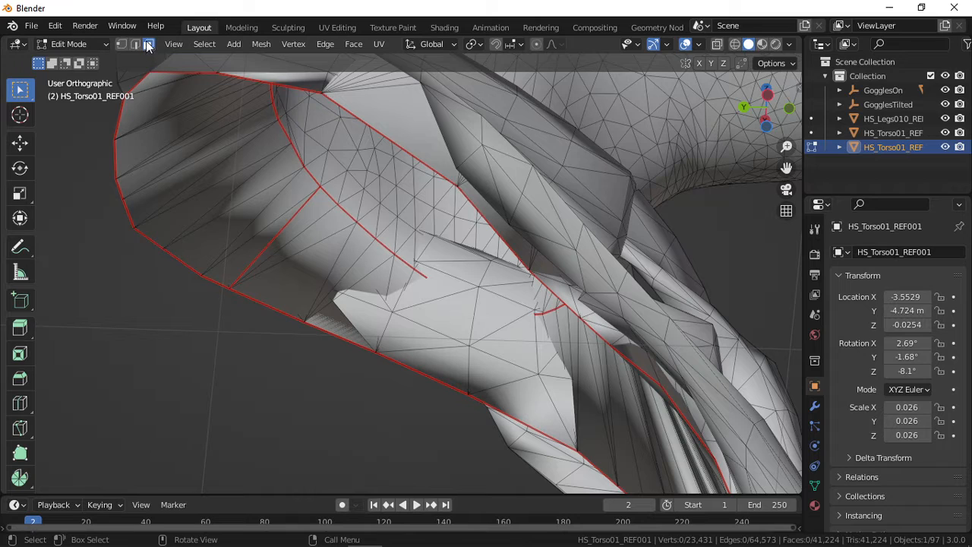
- Select the bridge faces in face mode, starting beside the connecting seam and continuing around the back of the collar
click(277, 230)
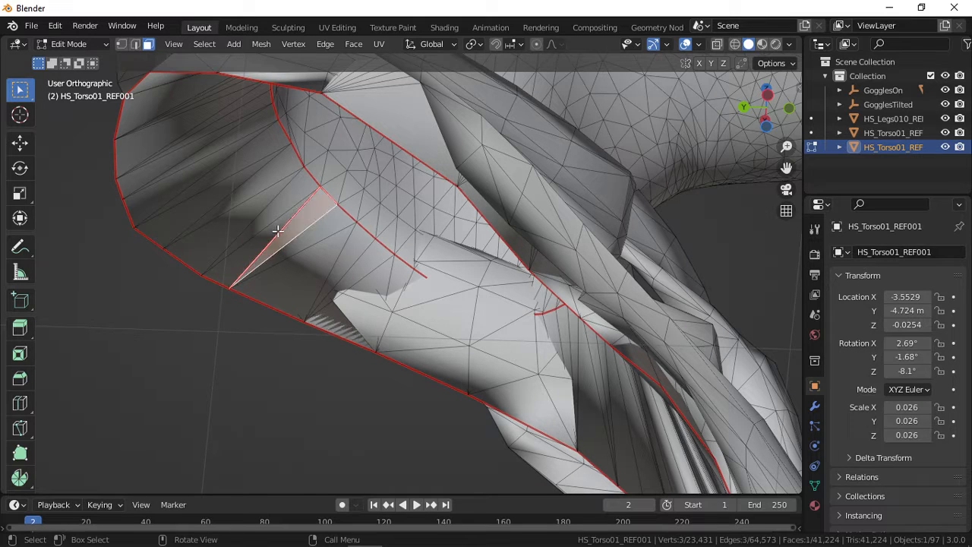
click(303, 249)
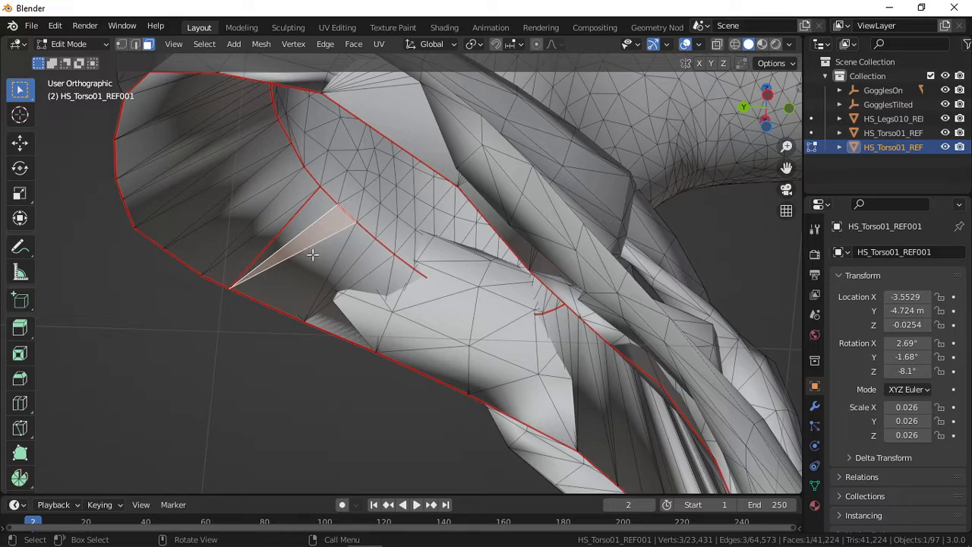
middle_drag(282, 235, 282, 263)
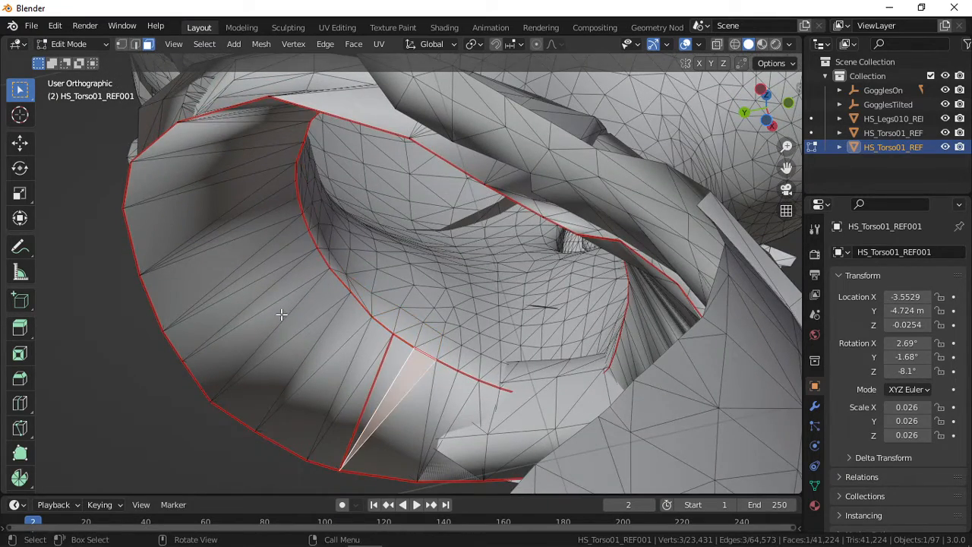
ctrl+click(228, 289)
key(ctrl+z)
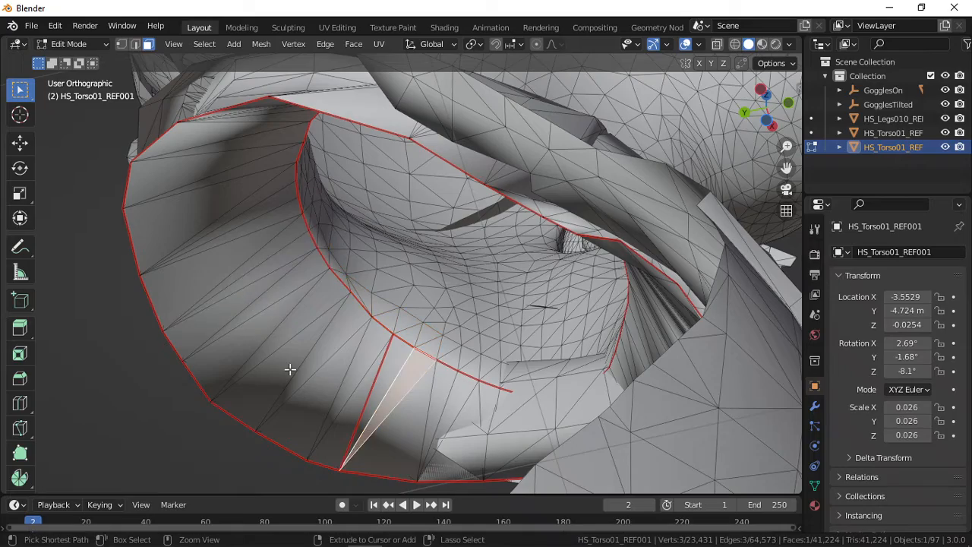
ctrl+click(289, 369)
ctrl+click(202, 256)
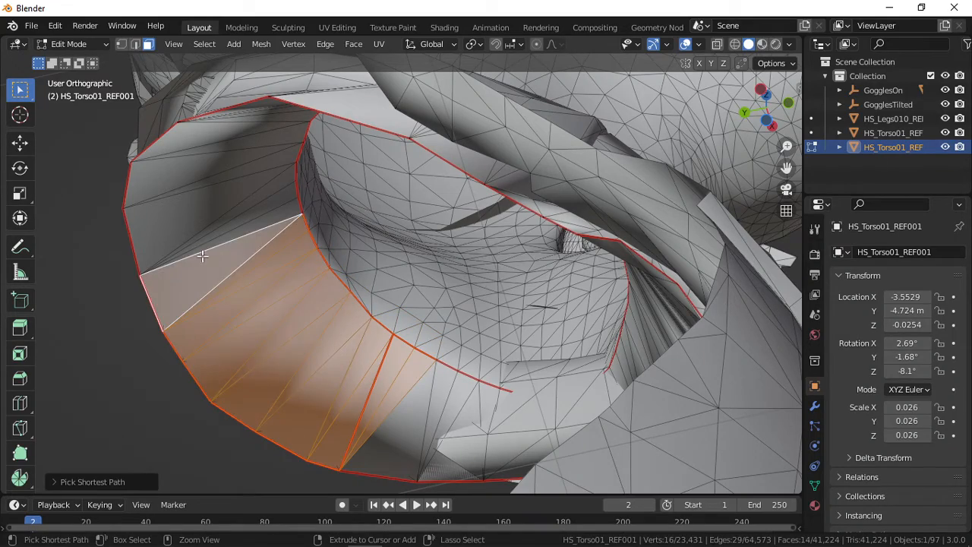
ctrl+click(169, 169)
- Extend the face selection along the far side and across the front of the neck, back around to the connecting seam
middle_drag(169, 169, 537, 205)
ctrl+click(537, 222)
shift+middle_drag(372, 304, 371, 377)
ctrl+click(390, 377)
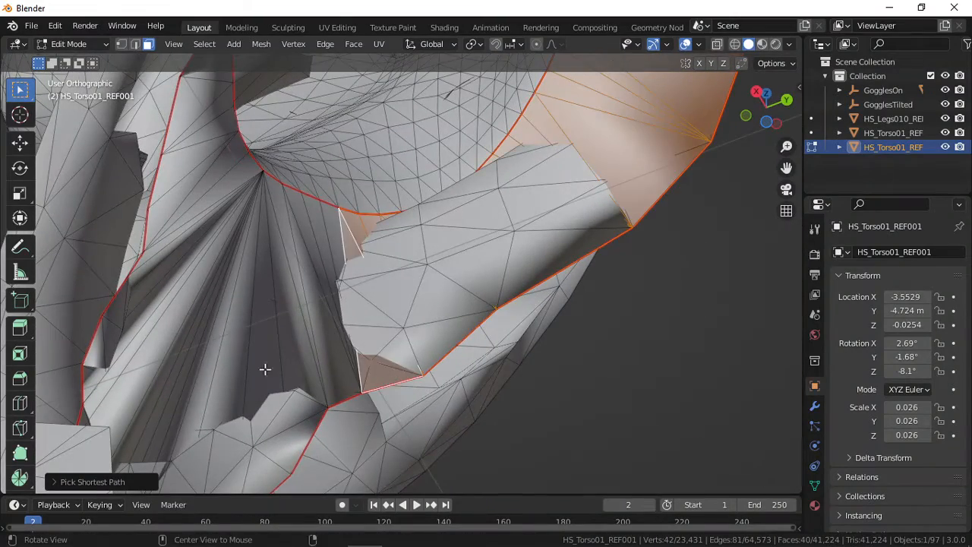
middle_drag(265, 370, 200, 384)
ctrl+click(304, 370)
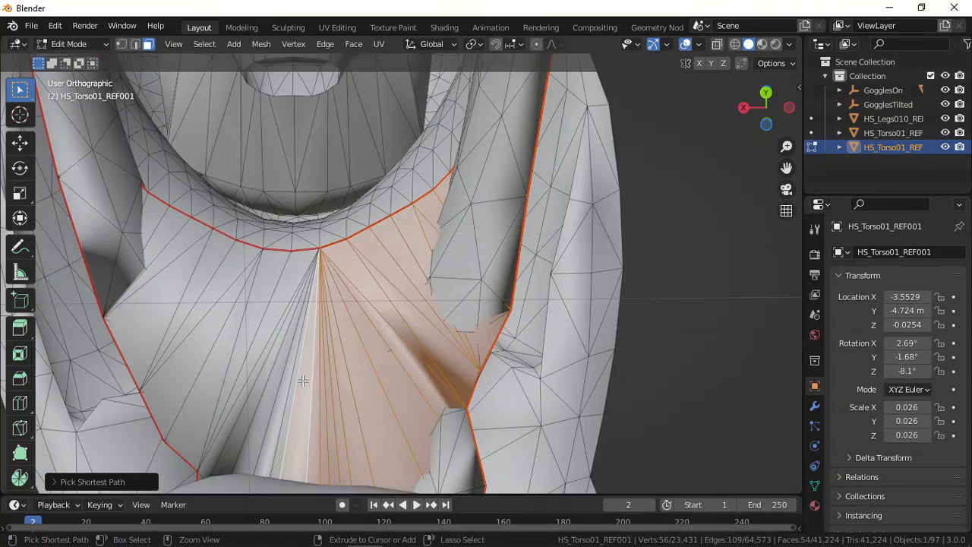
middle_drag(304, 370, 267, 275)
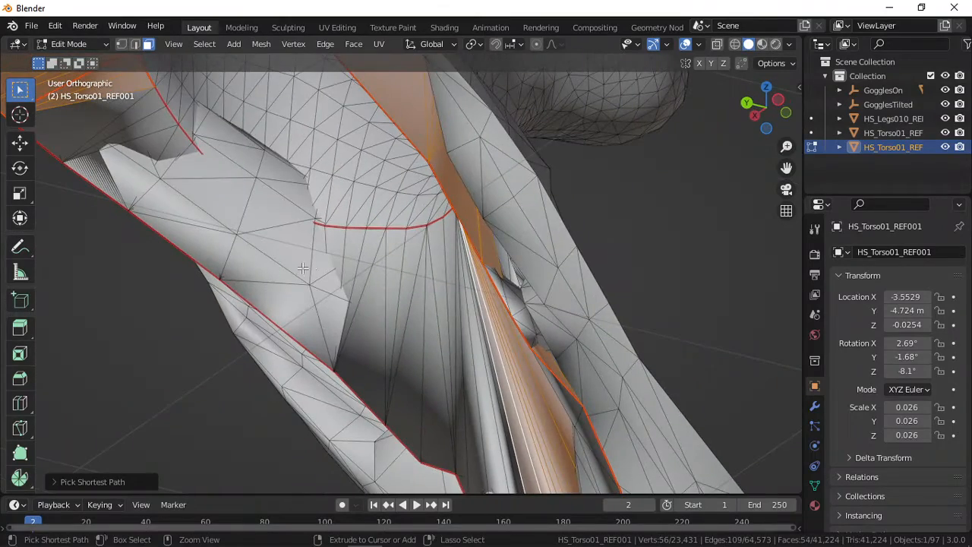
ctrl+click(338, 263)
middle_drag(338, 263, 259, 266)
ctrl+click(242, 268)
- Unwrap the selected bridge faces between the neck and the collar
key(u)
click(430, 282)
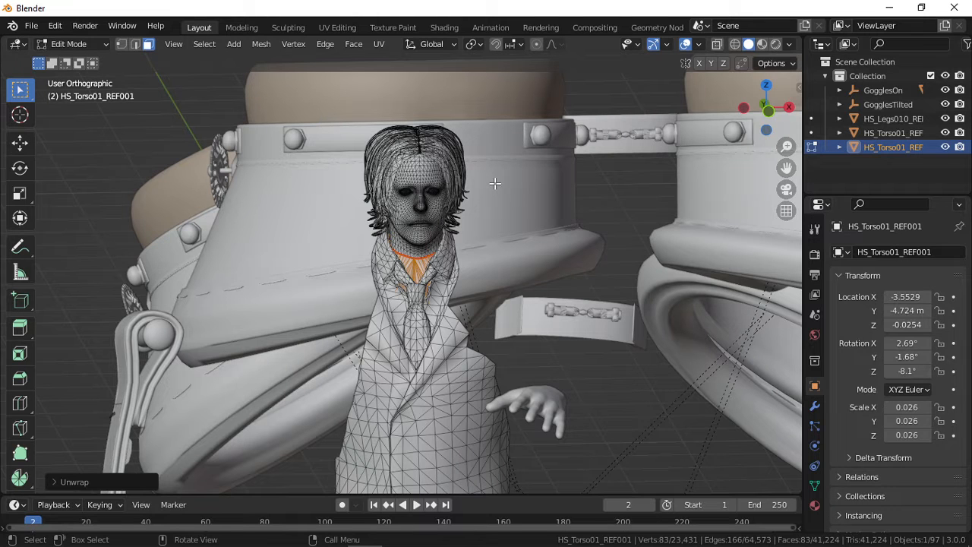
scroll(495, 182, down, 4)
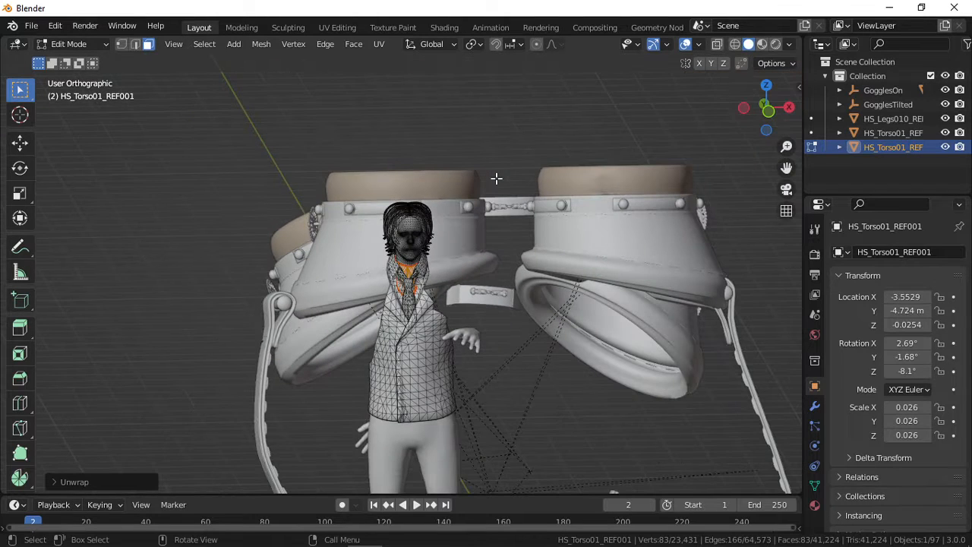
scroll(496, 178, up, 5)
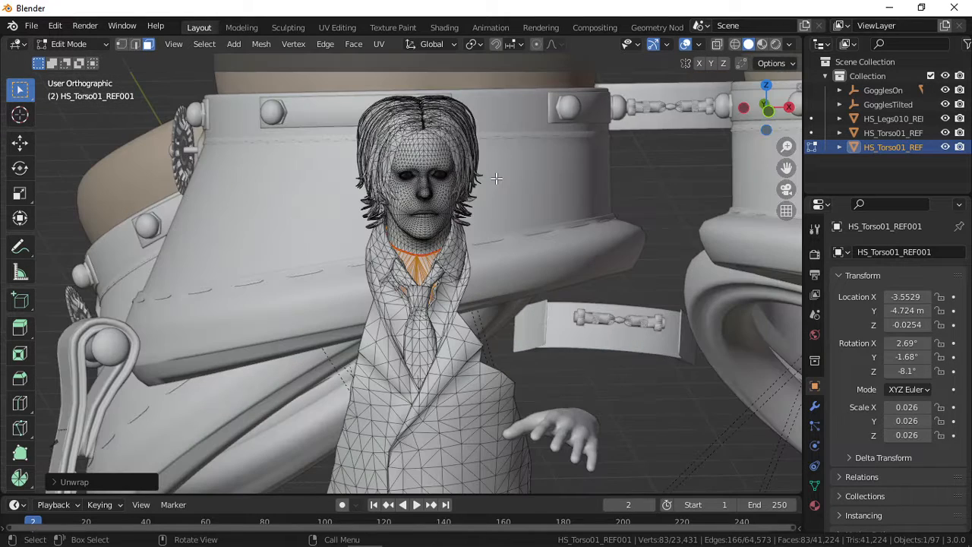
- Show the bridge faces' UVs in the UV Editing workspace and scale the whole island down to a small patch
click(346, 31)
key(a)
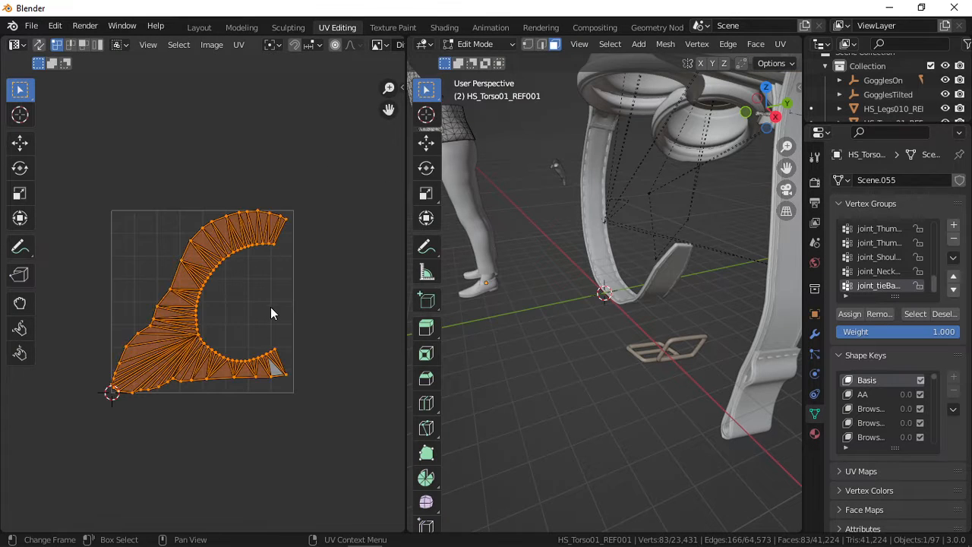
key(s)
click(217, 305)
scroll(236, 315, up, 3)
scroll(244, 329, down, 1)
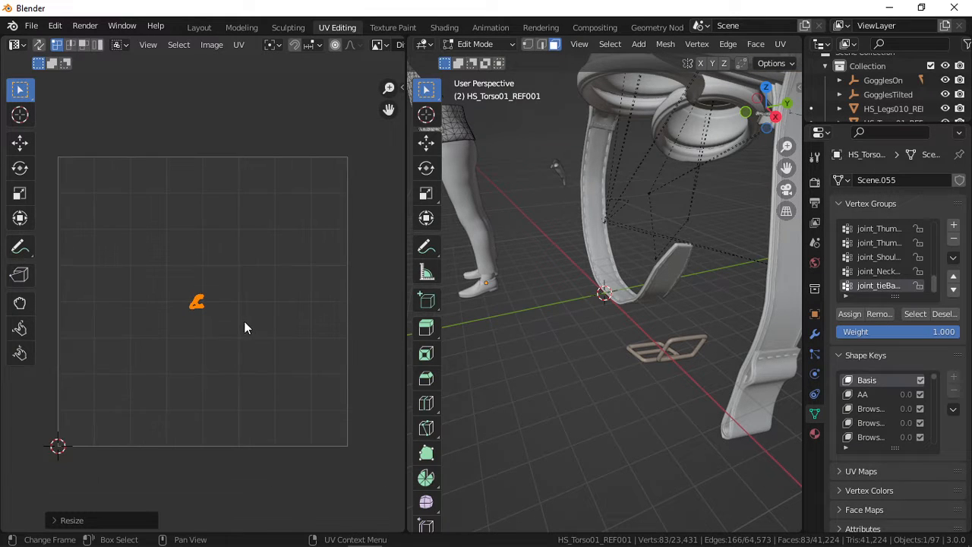
- Enlarge the selected neck UV island and move it into the upper-left corner of the UV square
key(s)
click(341, 339)
key(g)
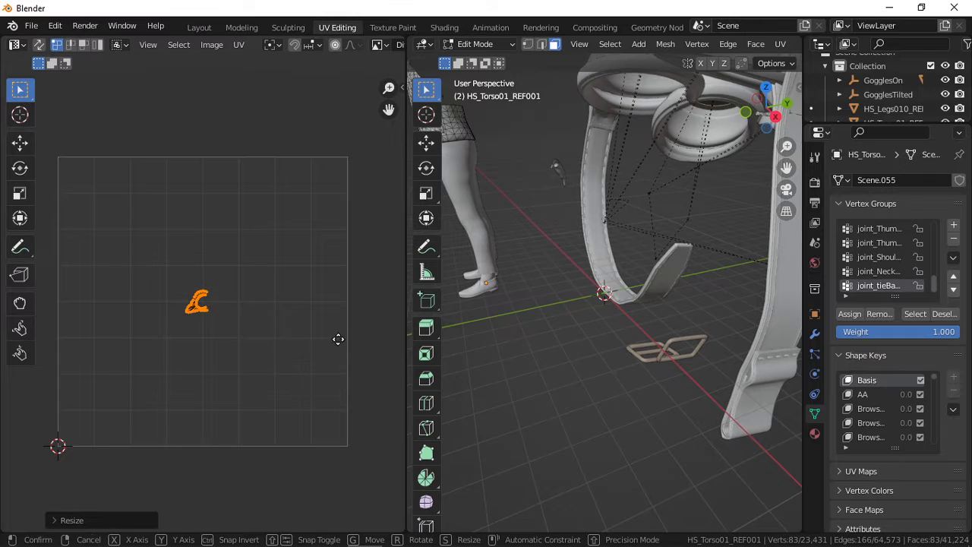
click(235, 214)
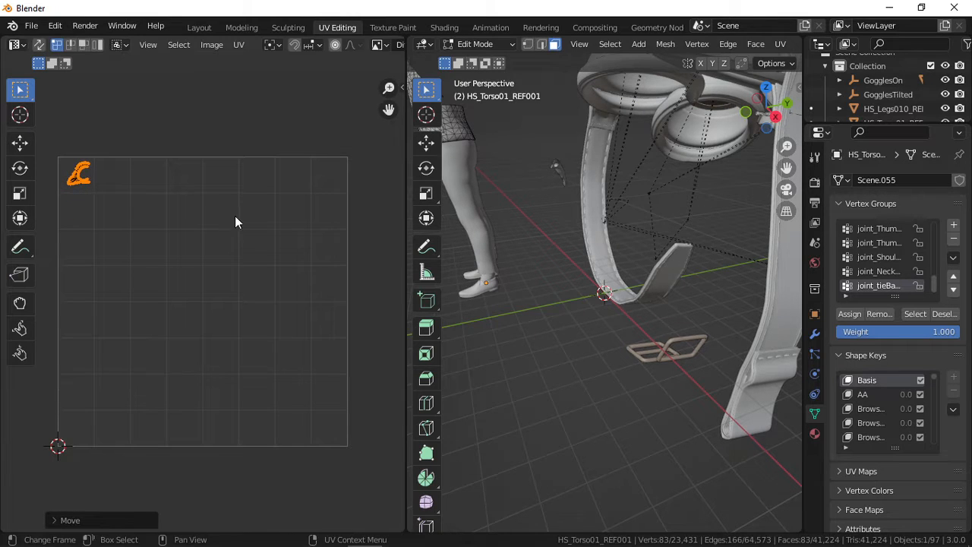
key(s)
click(270, 245)
key(g)
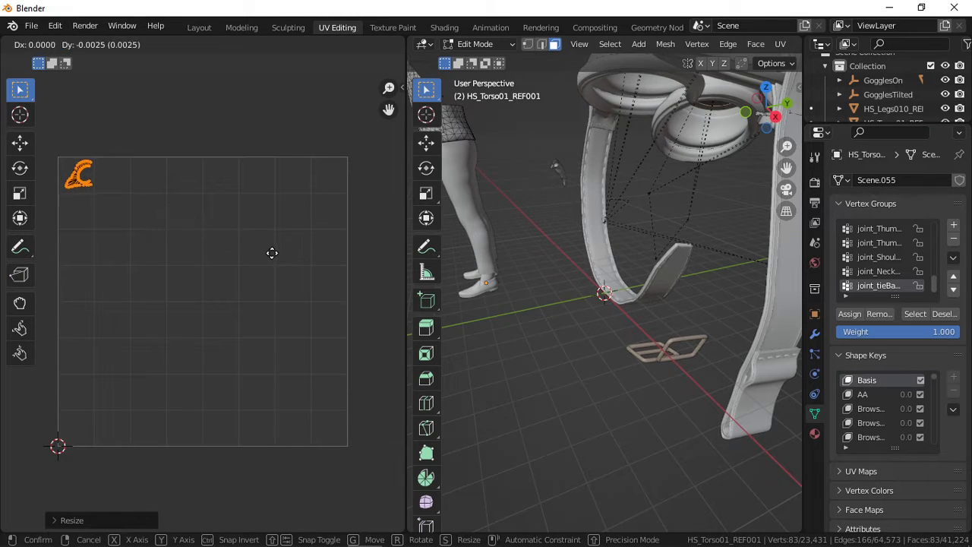
click(268, 254)
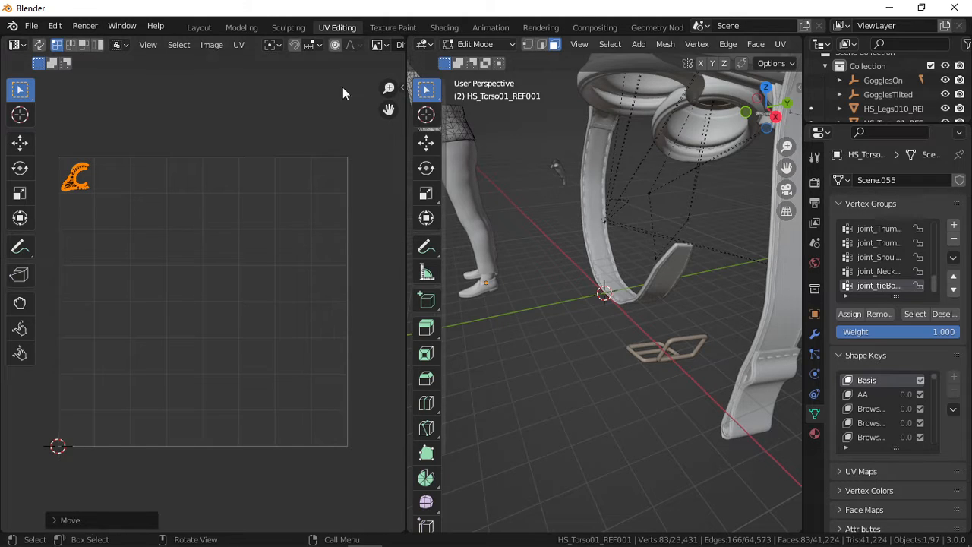
- Switch to the Layout workspace and apply Shade Smooth to the torso object
click(200, 27)
scroll(328, 187, down, 3)
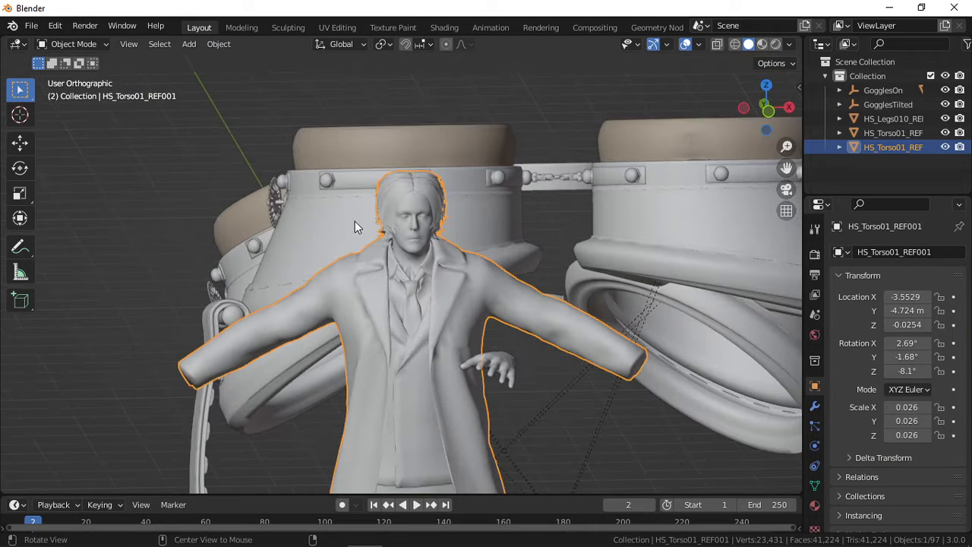
middle_drag(355, 221, 412, 247)
scroll(379, 228, up, 5)
right_click(439, 253)
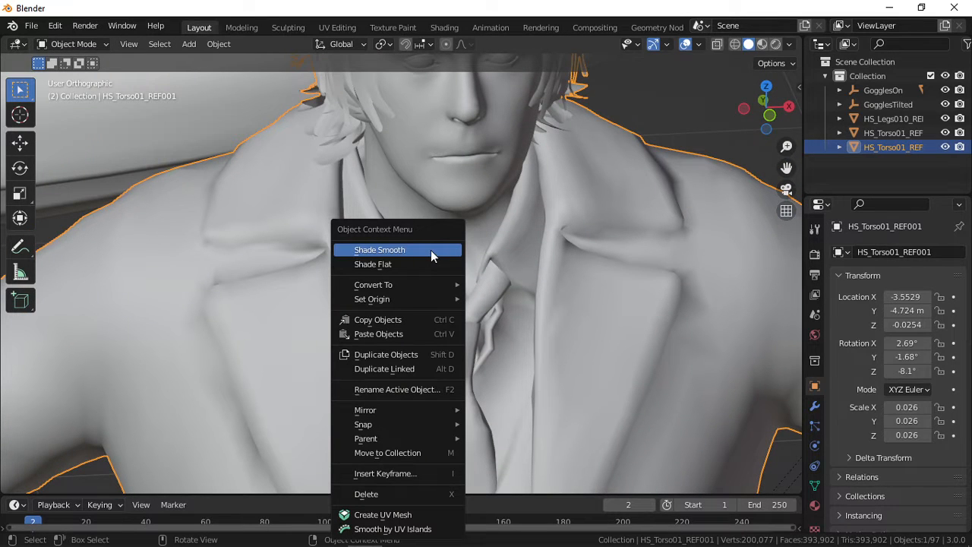
right_click(430, 250)
click(430, 250)
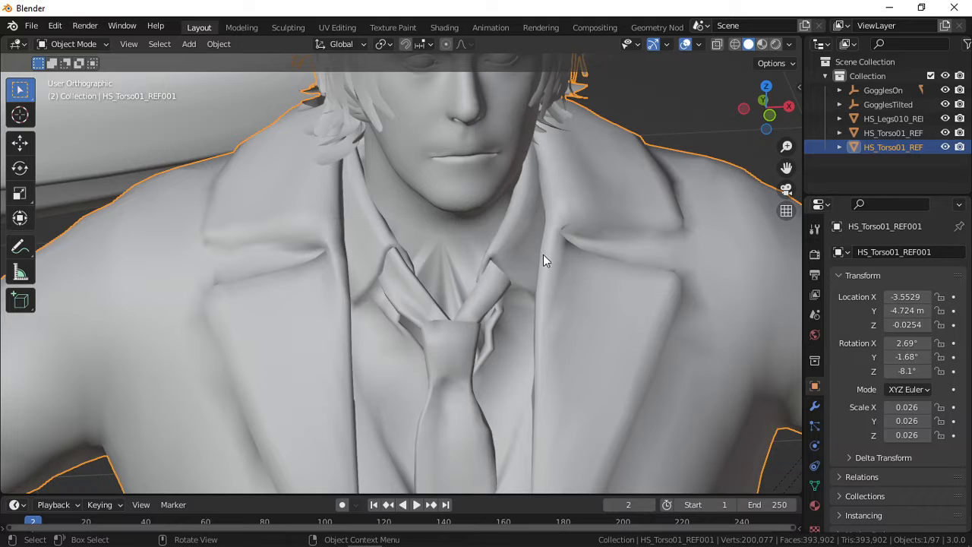
right_click(474, 243)
click(473, 246)
- Enter Edit Mode on the torso and scale the selected neck faces between the chin and collar
scroll(498, 287, up, 3)
mouse_move(474, 298)
middle_down()
mouse_move(445, 330)
mouse_move(521, 276)
mouse_move(462, 280)
mouse_move(403, 313)
mouse_move(395, 336)
mouse_move(516, 264)
mouse_move(561, 262)
mouse_move(602, 286)
mouse_move(529, 332)
mouse_move(467, 285)
middle_up()
scroll(460, 286, down, 3)
key(Tab)
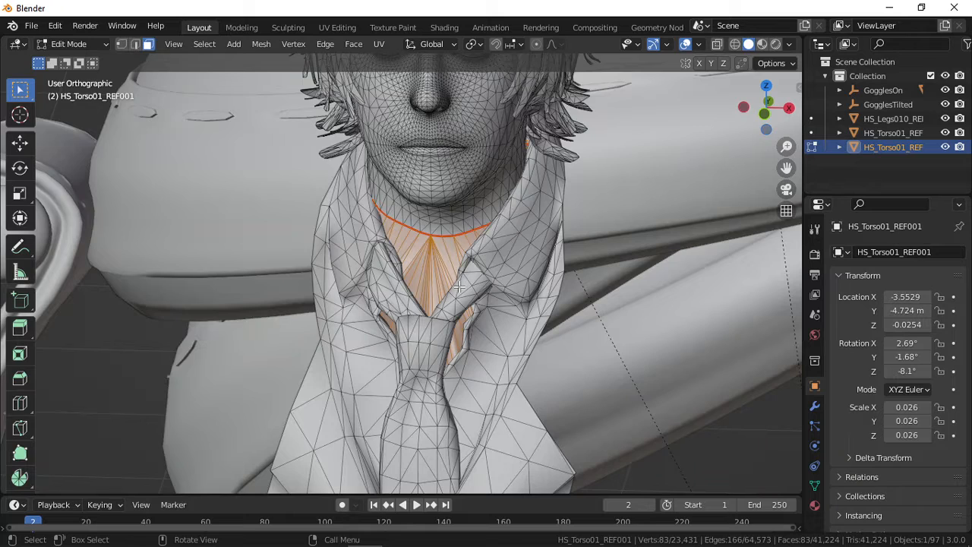
key(Tab)
scroll(460, 287, up, 2)
key(Tab)
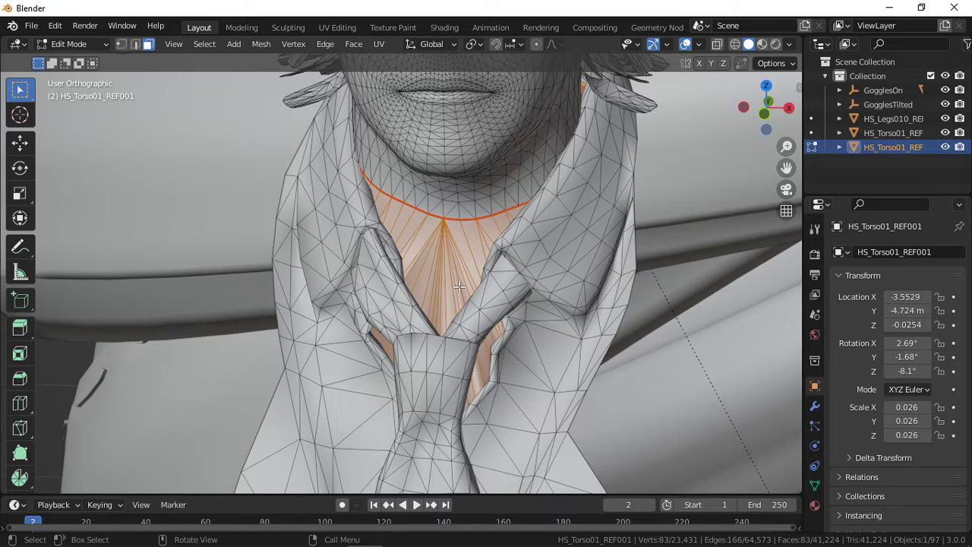
middle_drag(299, 278, 465, 259)
key(s)
click(508, 285)
- In edge selection mode, select the neck patch's outer border edges along the collar down to the lower tip
scroll(497, 237, up, 2)
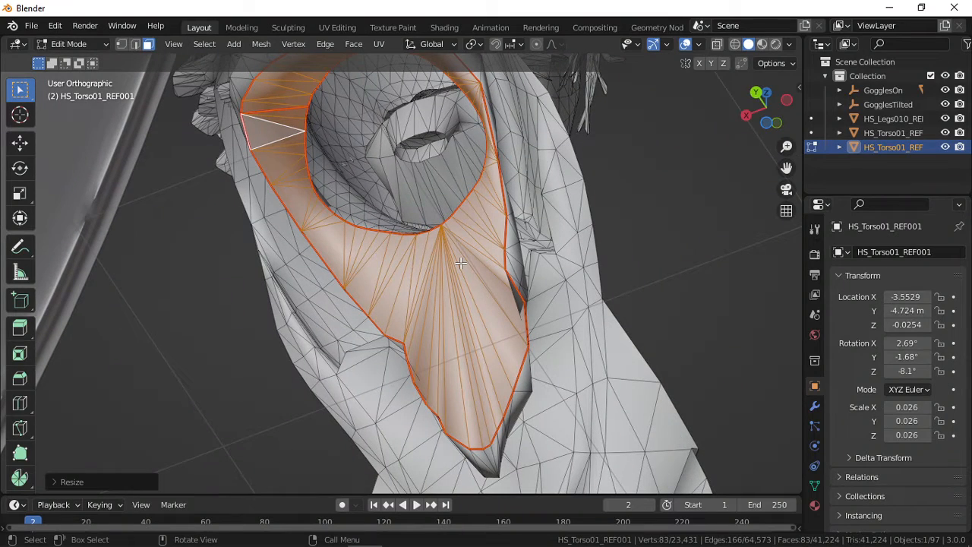
scroll(460, 263, up, 3)
middle_drag(461, 263, 286, 243)
scroll(441, 297, down, 5)
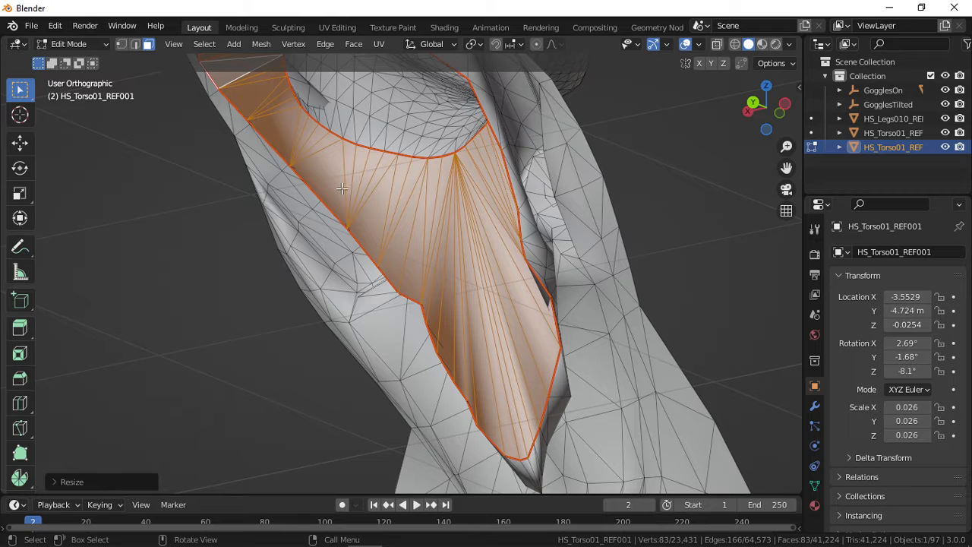
click(135, 45)
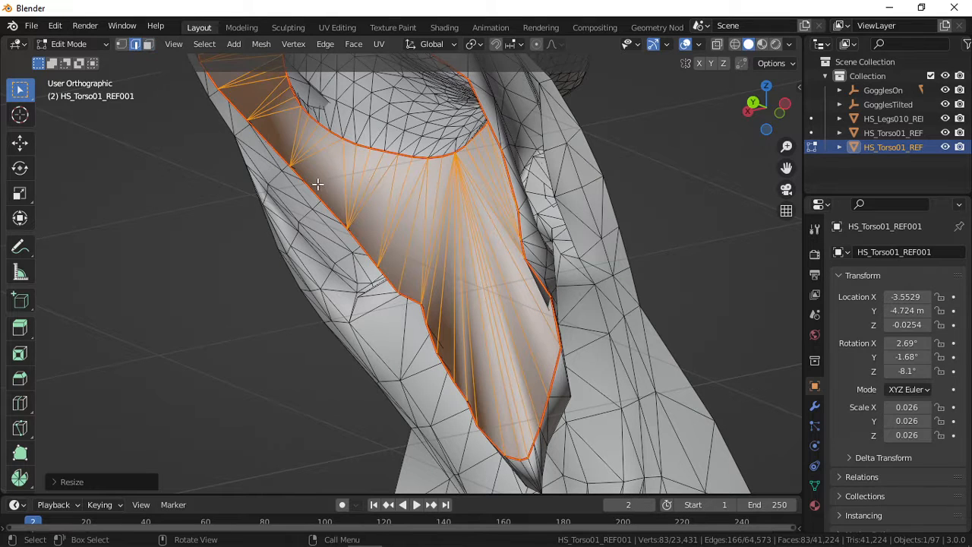
click(505, 408)
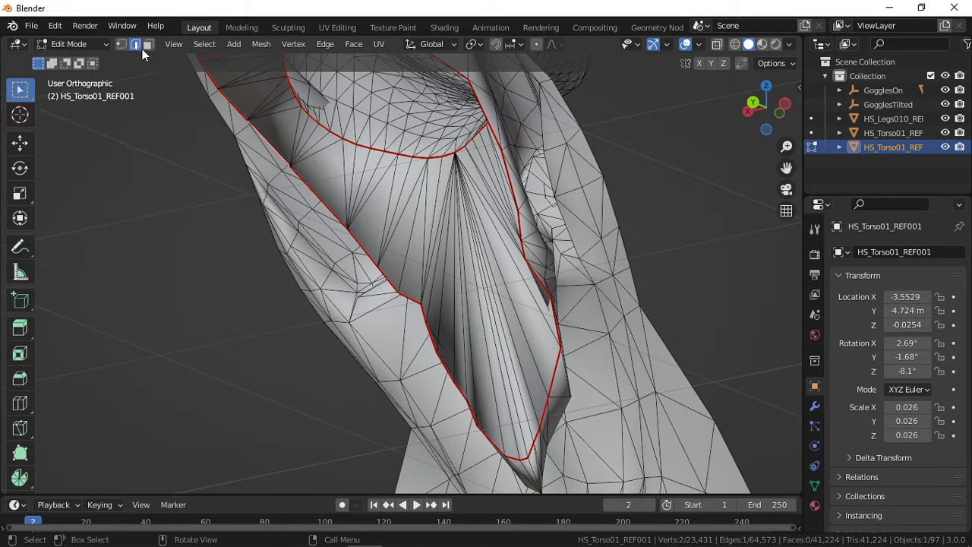
ctrl+click(326, 193)
shift+middle_drag(350, 221, 227, 116)
scroll(324, 307, up, 2)
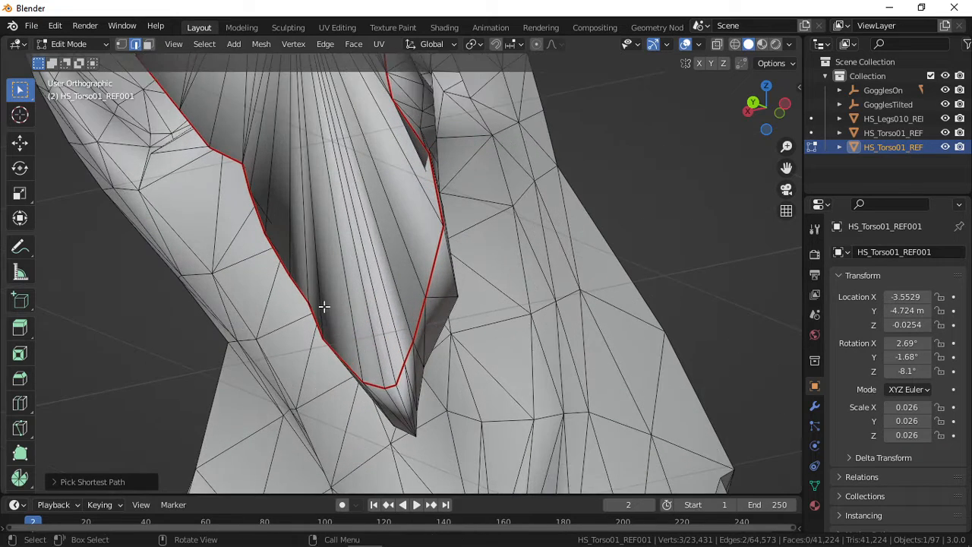
ctrl+click(372, 384)
- Extend the shortest-path edge selection along the inside of the collar around the back of the neck patch's outer border
middle_drag(400, 297, 305, 221)
scroll(367, 255, up, 3)
ctrl+click(267, 222)
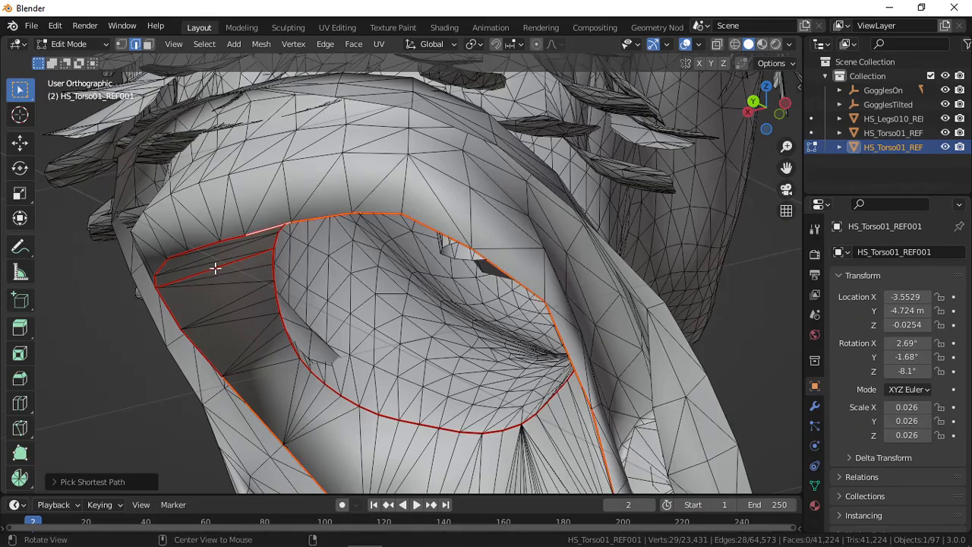
middle_drag(215, 266, 326, 191)
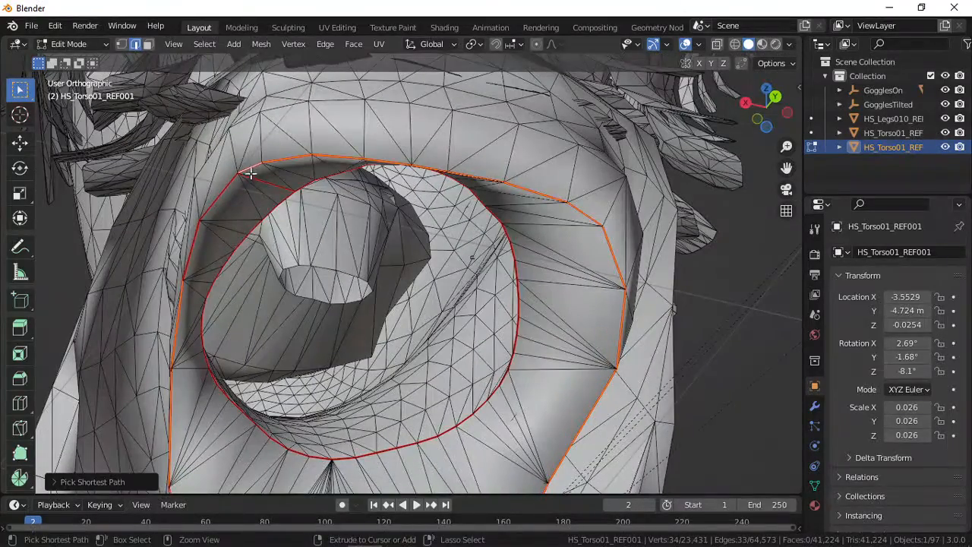
middle_drag(251, 174, 266, 187)
ctrl+click(237, 234)
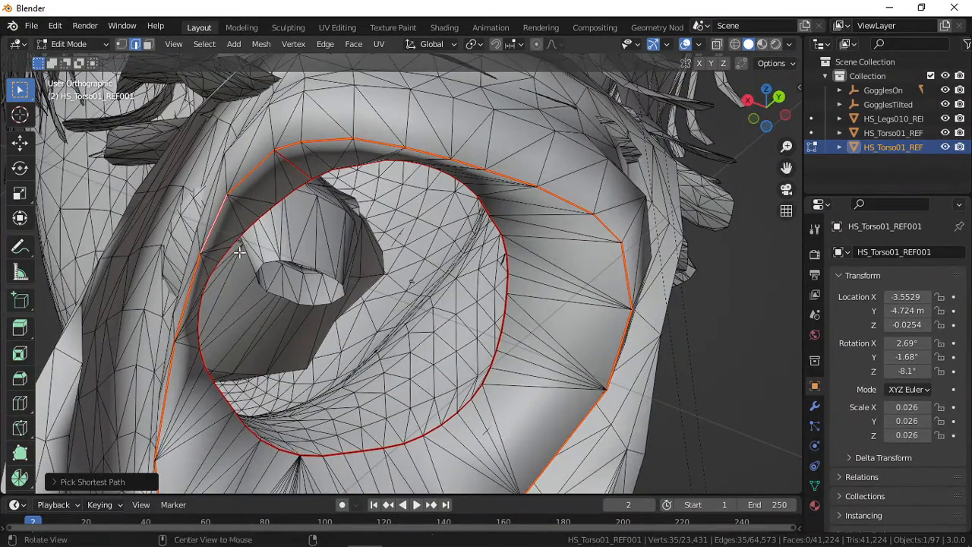
middle_drag(240, 252, 220, 240)
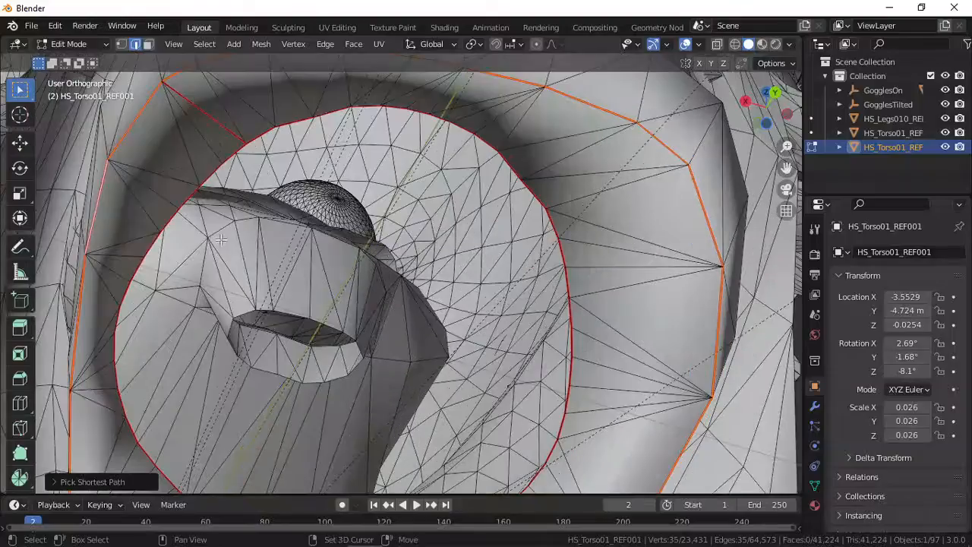
shift+click(212, 174)
middle_drag(228, 177, 377, 295)
key(ctrl+z)
- Mark the selected collar border edges as sharp and check the neck shading in Object Mode
key(ctrl+e)
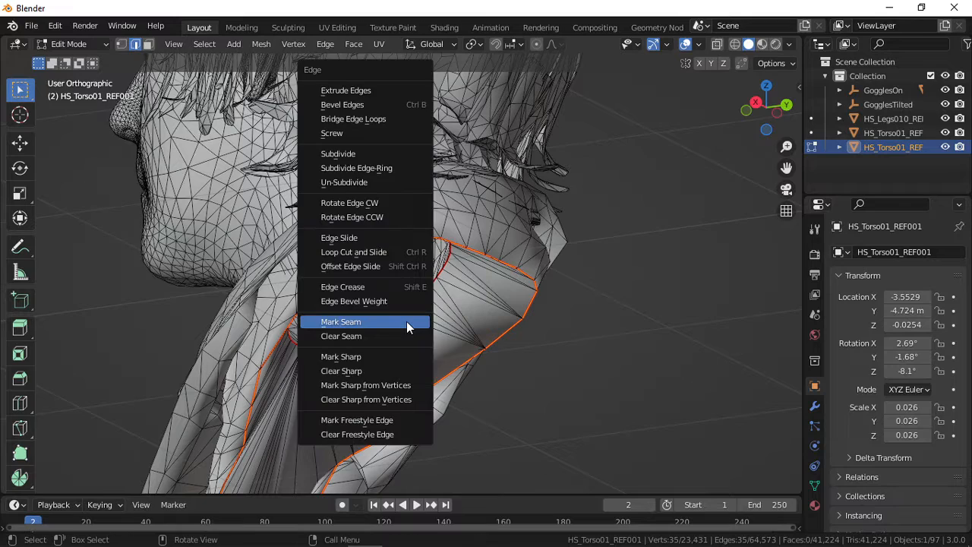
click(383, 356)
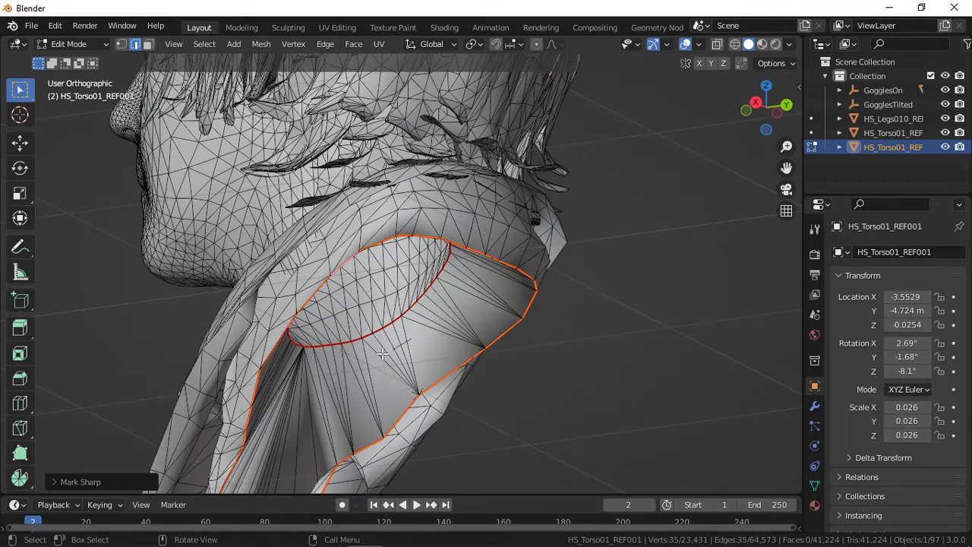
key(Tab)
middle_drag(365, 351, 520, 384)
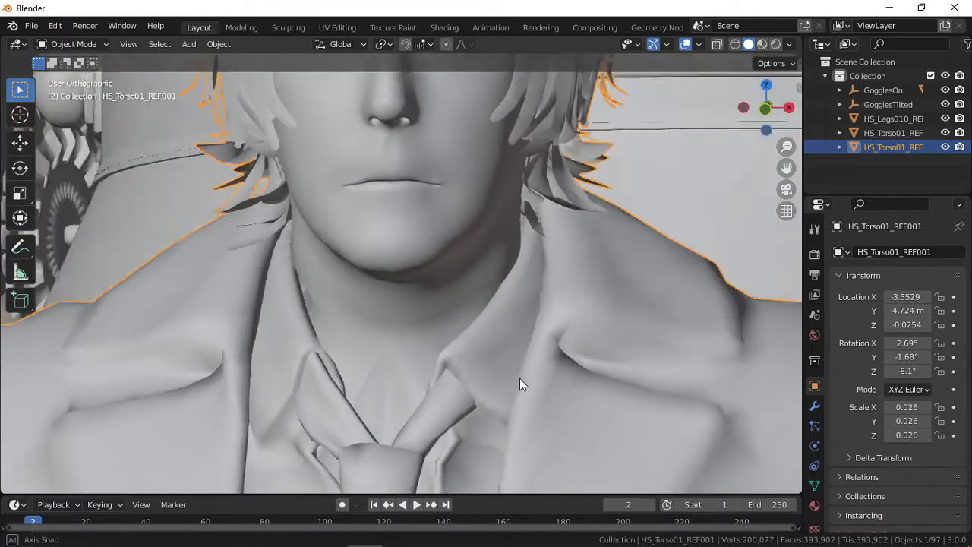
scroll(507, 389, down, 6)
middle_drag(418, 385, 434, 373)
scroll(430, 370, up, 4)
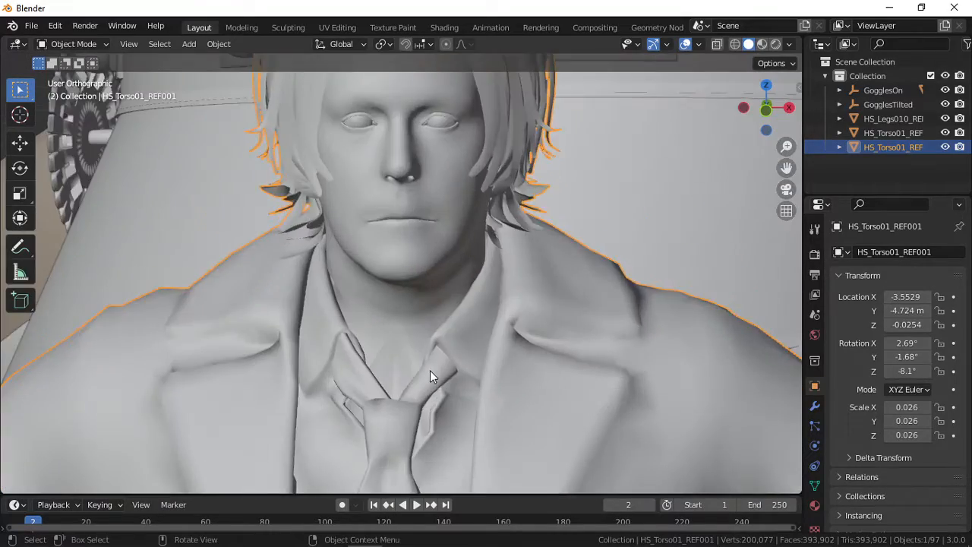
- Examine the fan of thin triangles below the chin in Edit Mode and the torso's overall shading
key(Tab)
scroll(430, 370, up, 6)
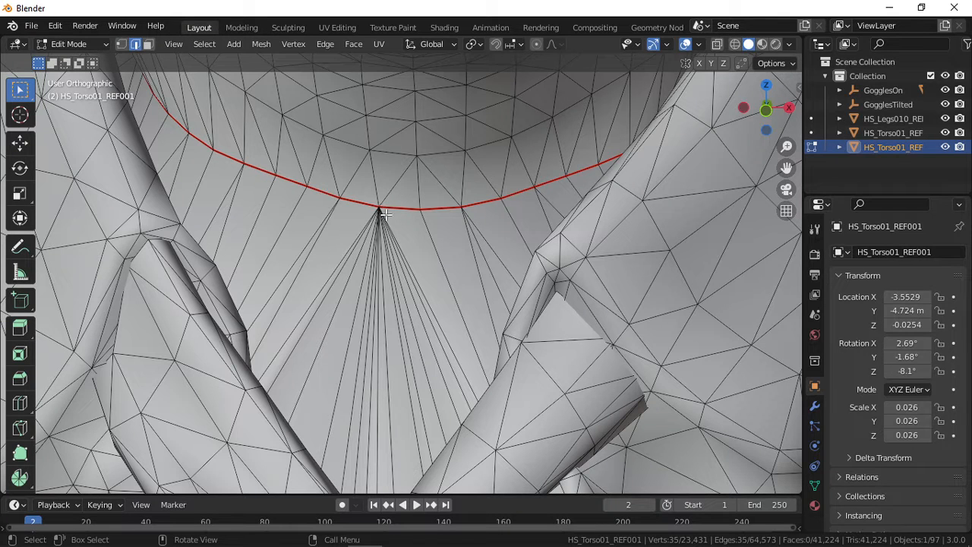
scroll(377, 216, up, 4)
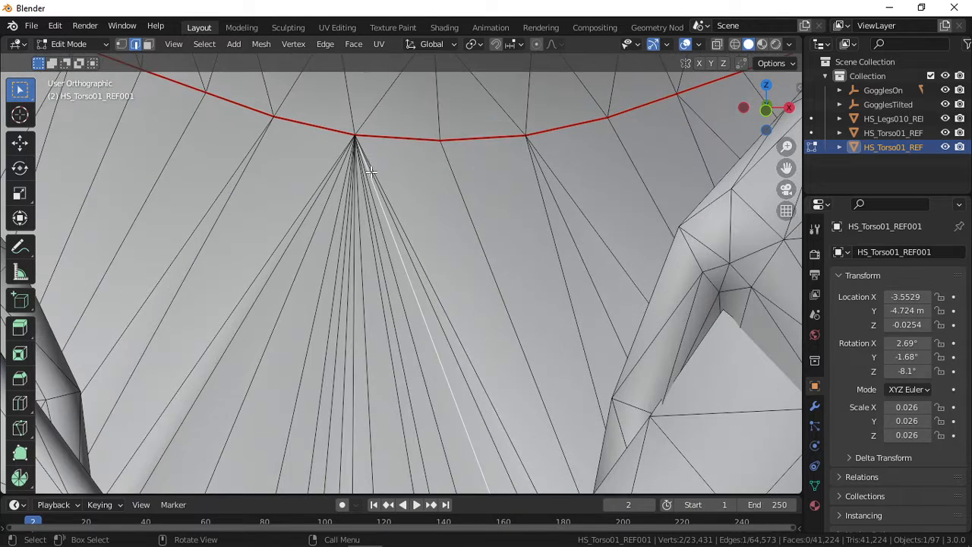
click(121, 44)
scroll(354, 225, down, 10)
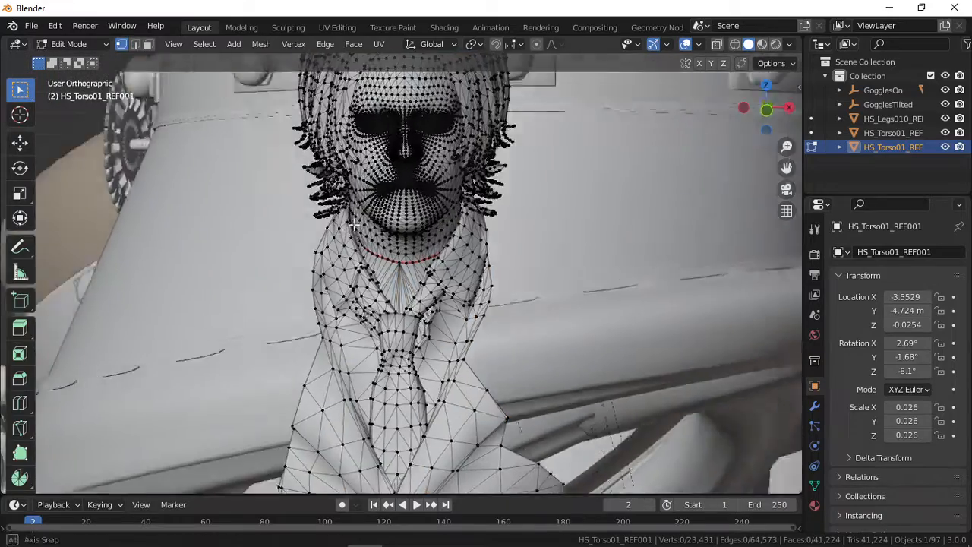
scroll(361, 213, down, 2)
middle_drag(354, 225, 395, 254)
key(Tab)
scroll(361, 214, down, 2)
scroll(395, 255, down, 3)
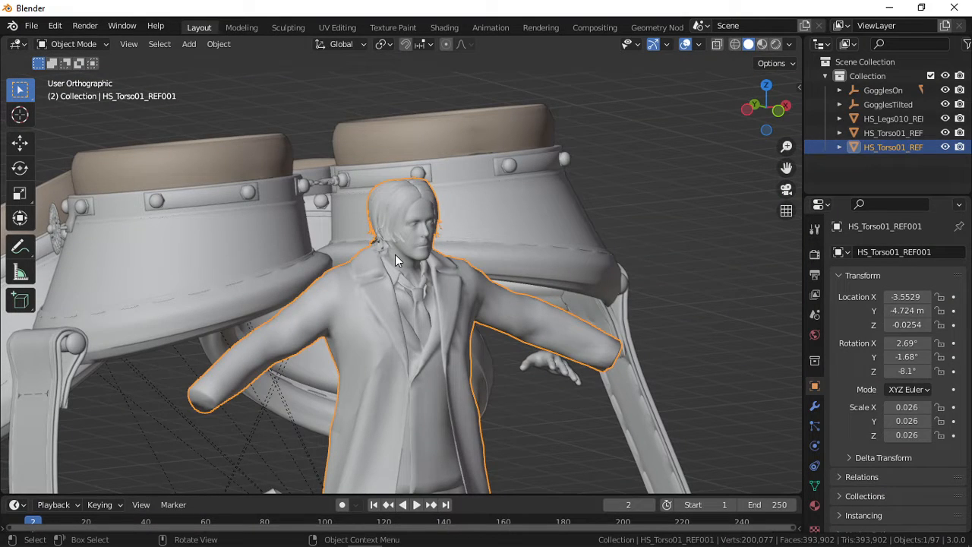
- Select the detached hands object and rotate it in the top view to a Z rotation of about 178°
scroll(399, 259, up, 4)
middle_drag(396, 271, 297, 405)
scroll(364, 369, down, 4)
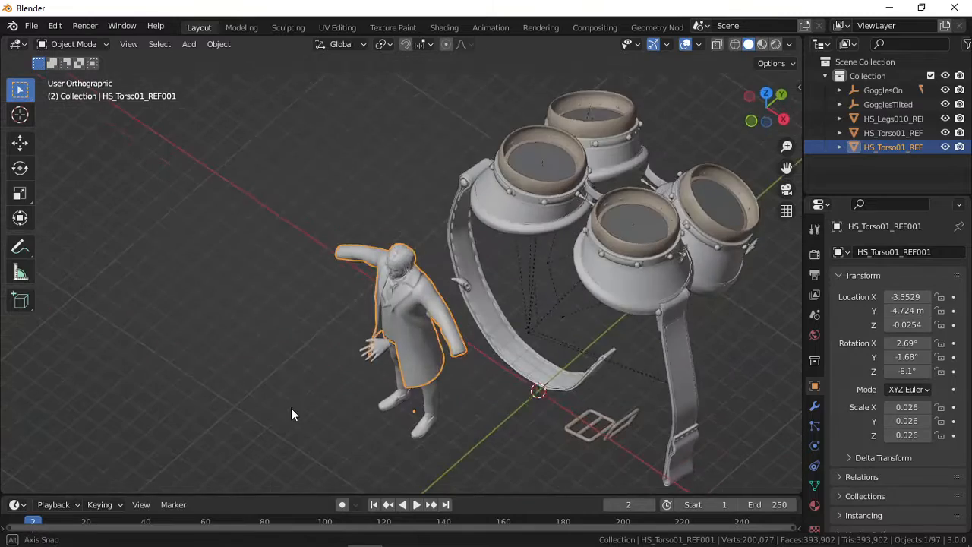
scroll(309, 417, up, 2)
scroll(309, 416, up, 1)
click(456, 418)
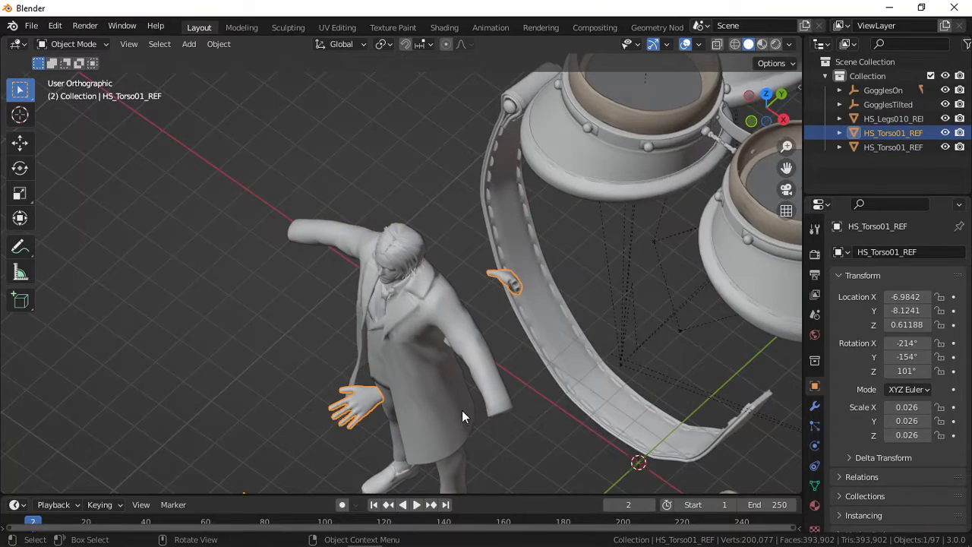
key(KP_1)
middle_drag(446, 362, 314, 402)
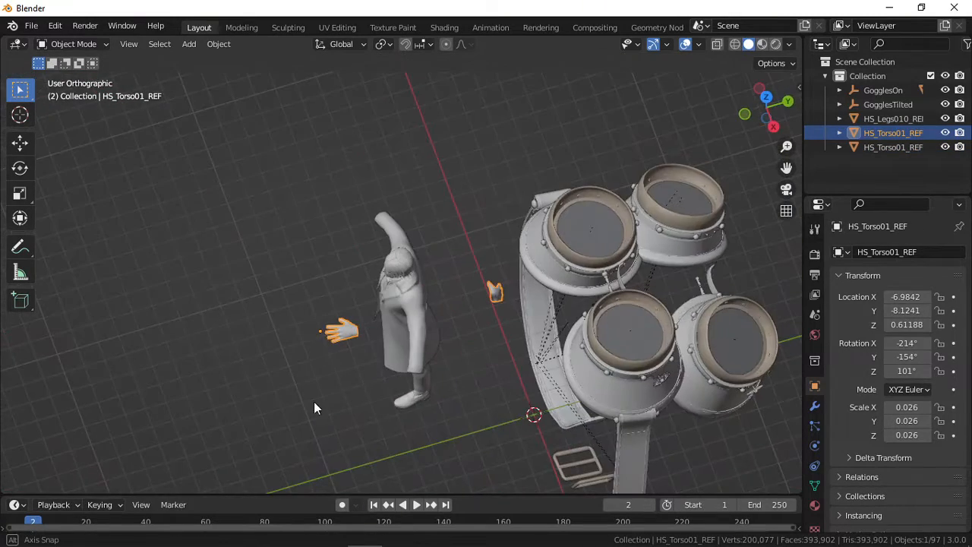
key(KP_7)
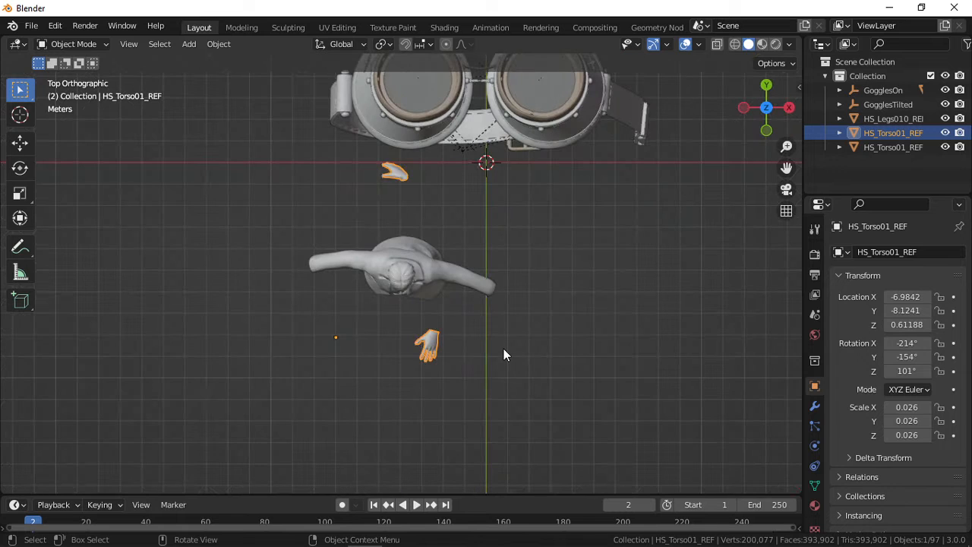
key(r)
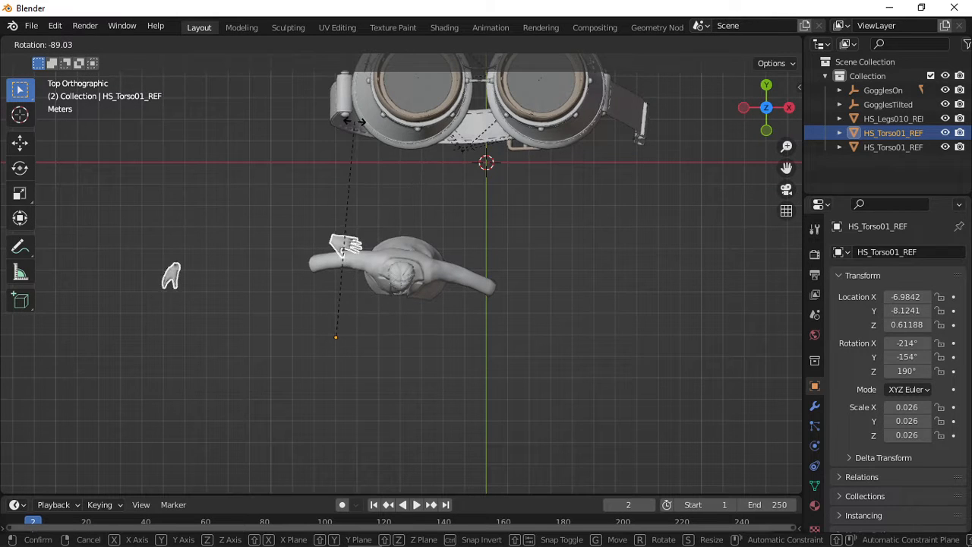
click(394, 144)
- Rotate the hands object in the front view to a Y rotation of about -180°
key(KP_1)
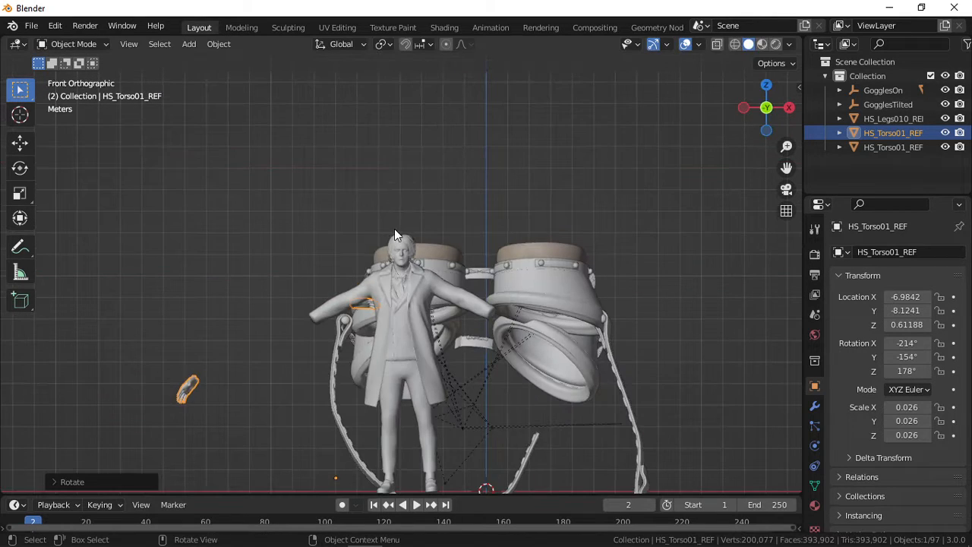
scroll(389, 239, up, 4)
scroll(439, 124, down, 4)
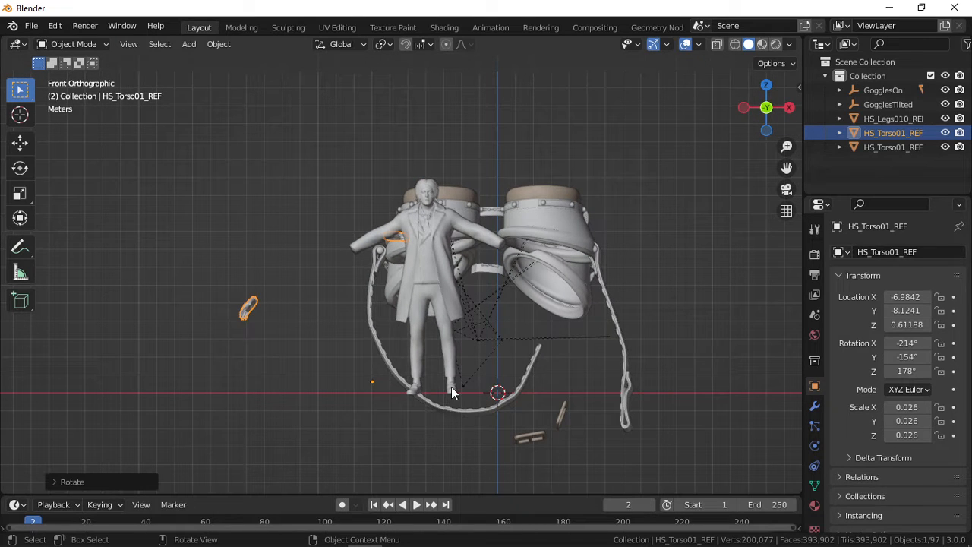
key(r)
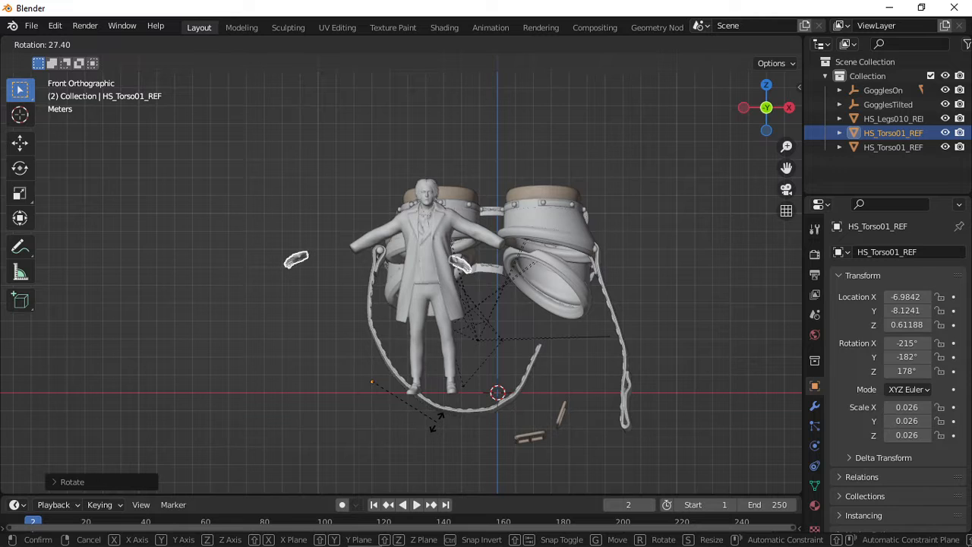
click(435, 418)
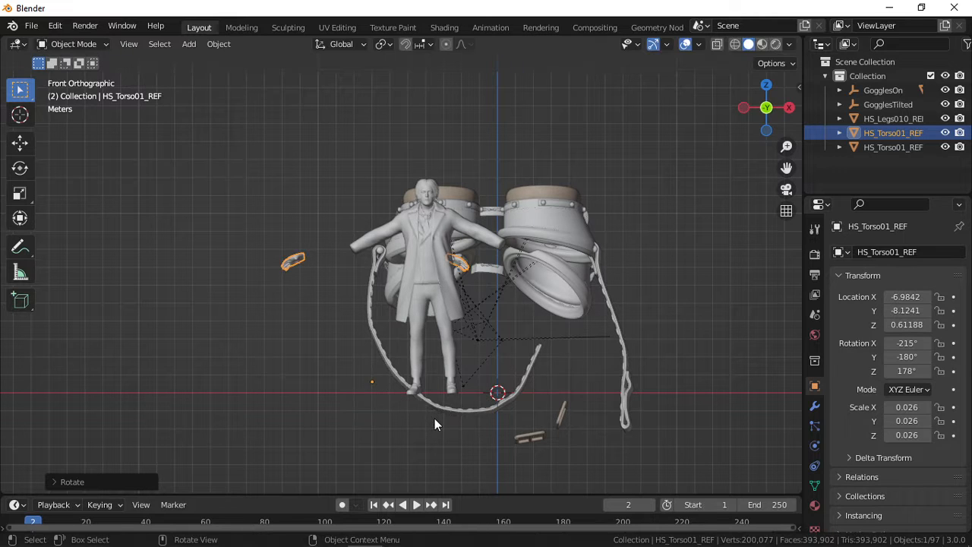
- Move the hands object in the front and right views to about X -4.2067, Y -10.346, Z 1.3196, near the sleeve ends
key(g)
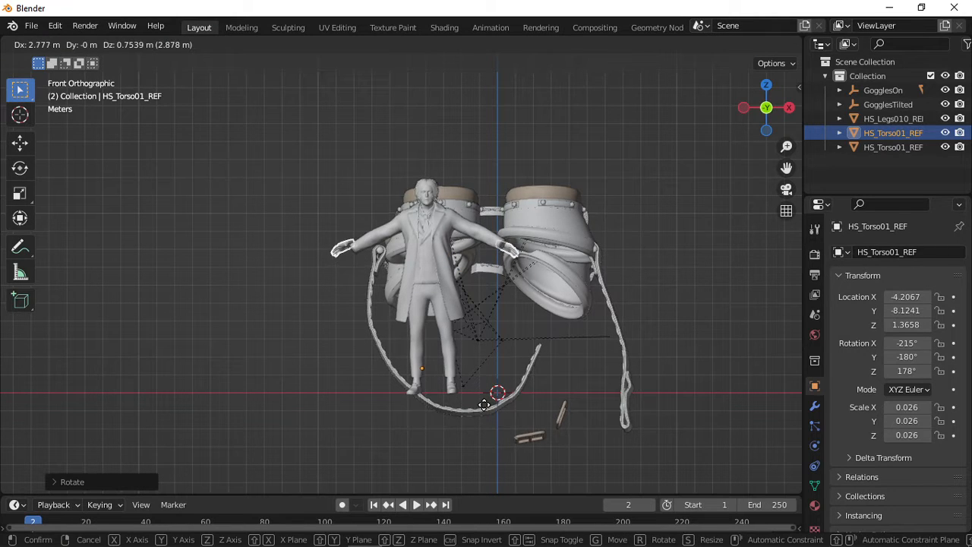
click(483, 404)
key(KP_3)
scroll(483, 405, up, 2)
scroll(524, 405, up, 4)
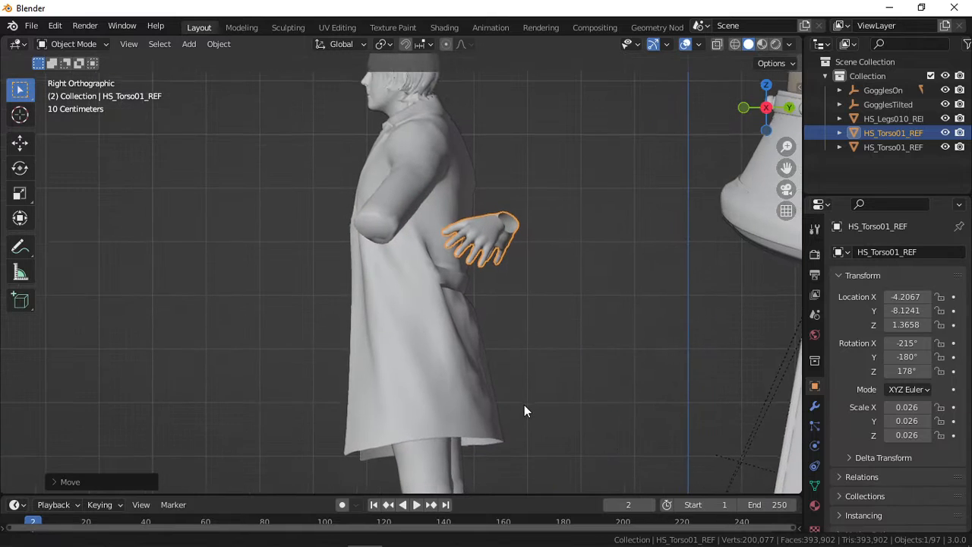
key(g)
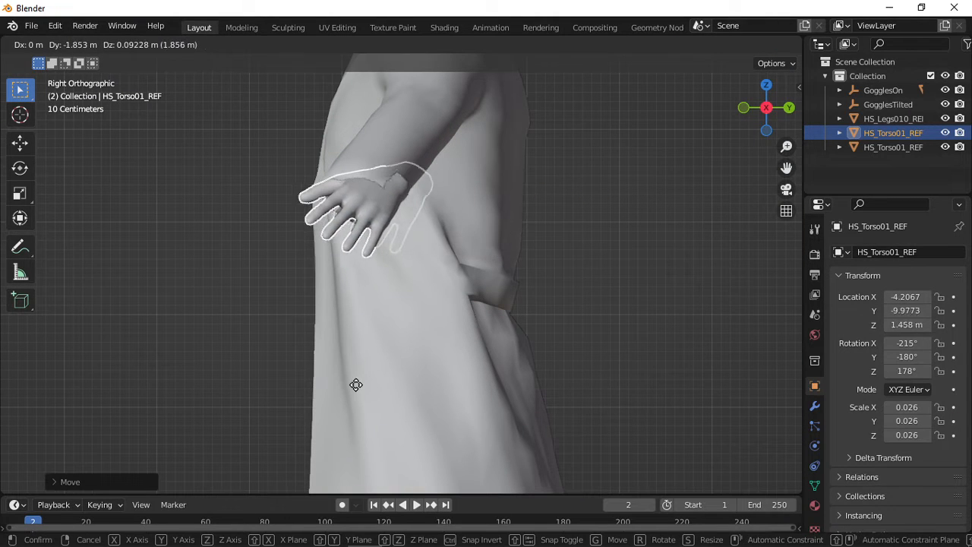
click(326, 397)
- Rotate the hands object in a near-front view to a Y rotation of about -176° and Z of about 177°
key(KP_1)
key(KP_2)
scroll(358, 392, down, 2)
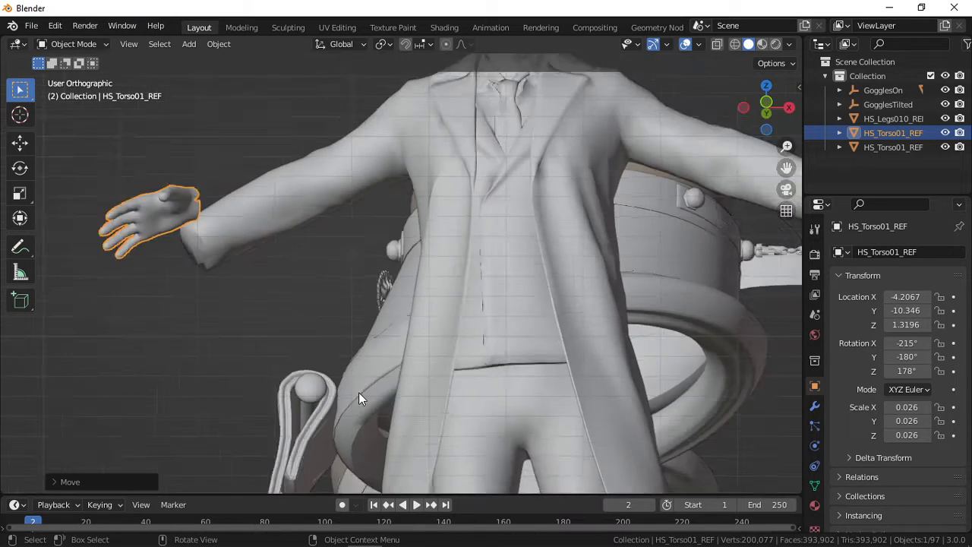
shift+middle_drag(370, 376, 264, 355)
key(r)
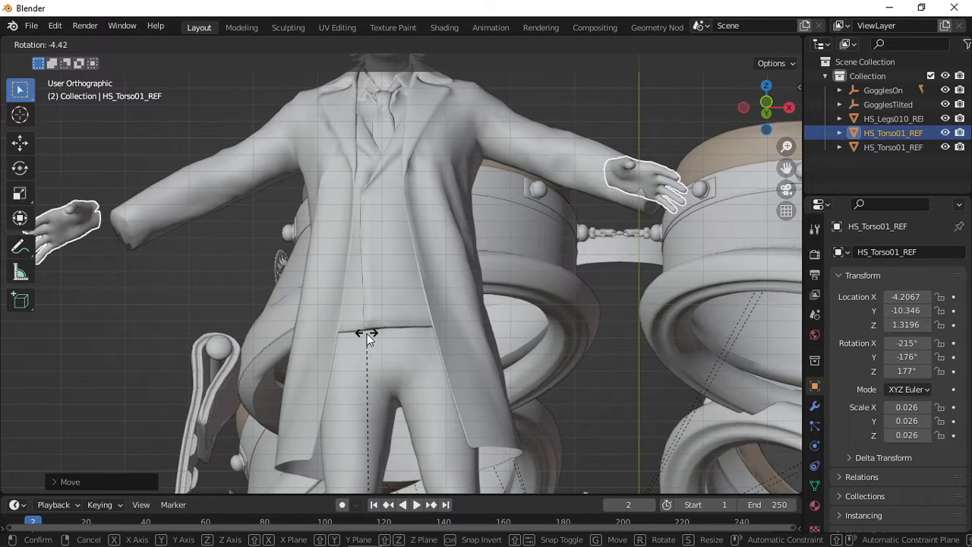
click(367, 333)
- Select all of the hands' geometry in Edit Mode and snap the 3D cursor to the selection
scroll(367, 333, down, 5)
key(Tab)
key(Tab)
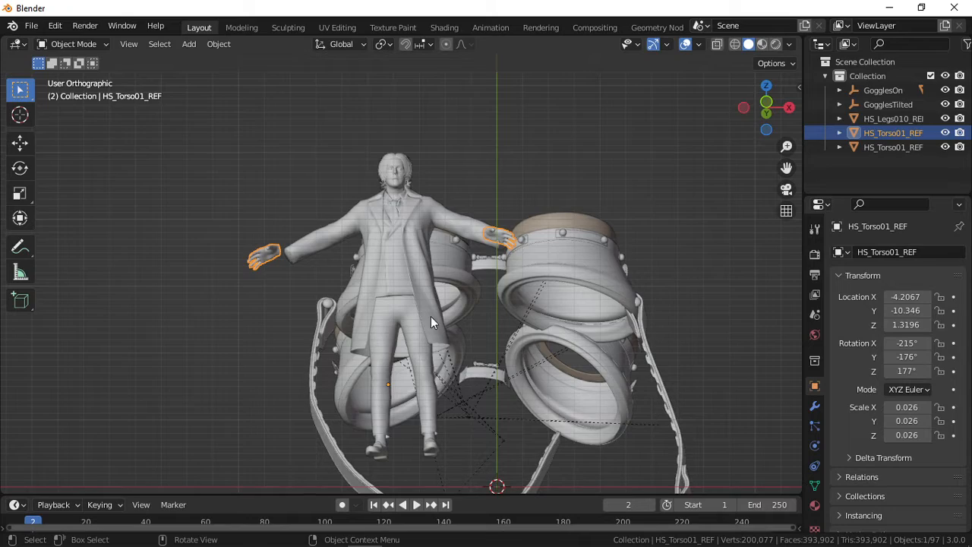
middle_drag(431, 316, 383, 332)
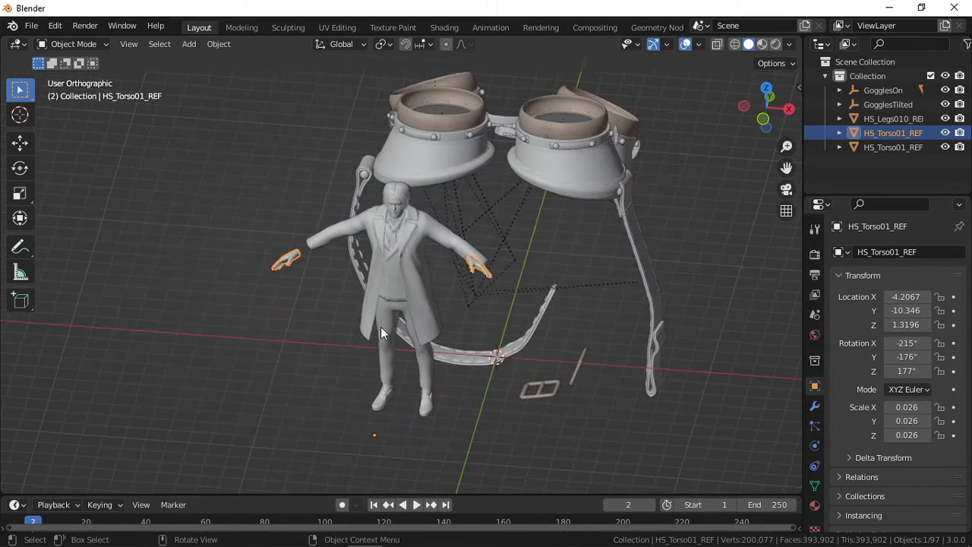
key(Tab)
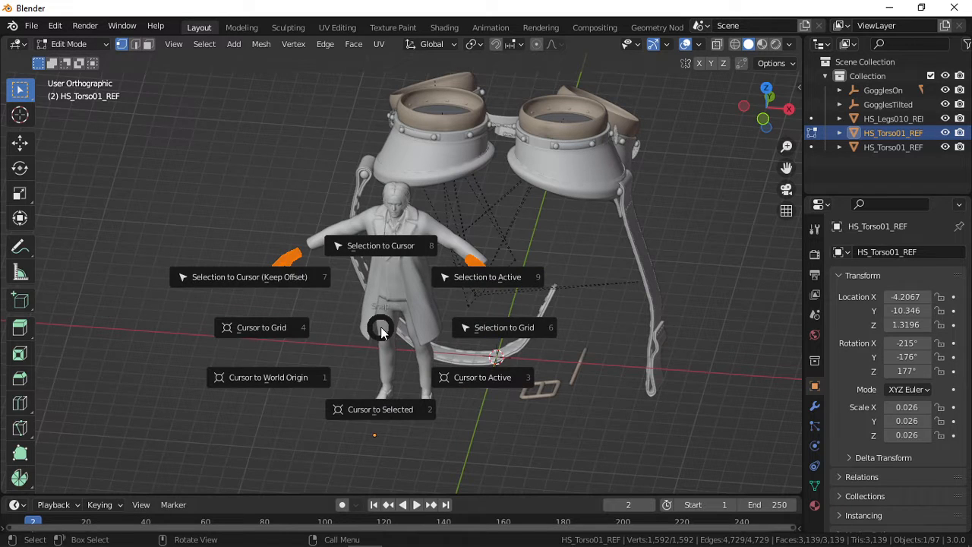
key(Escape)
key(alt+a)
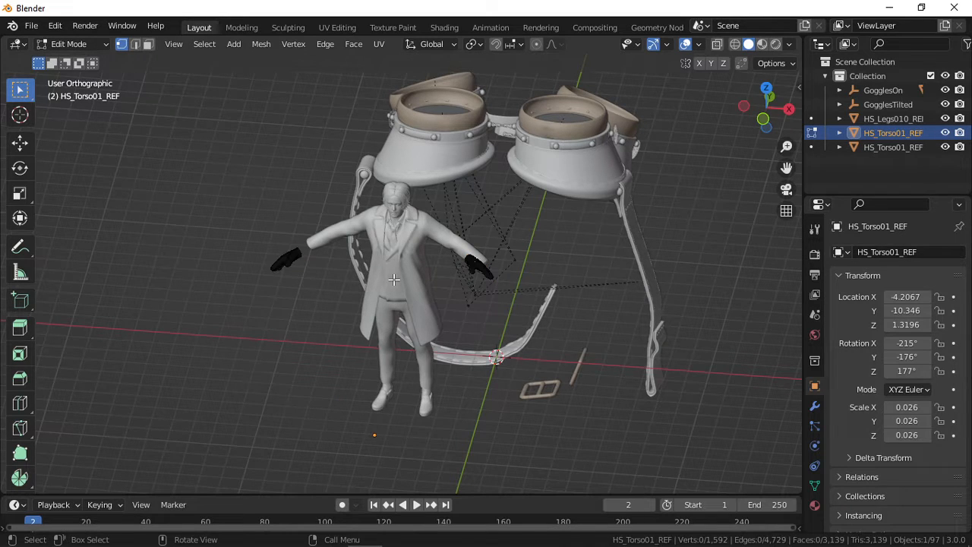
key(a)
key(shift+s)
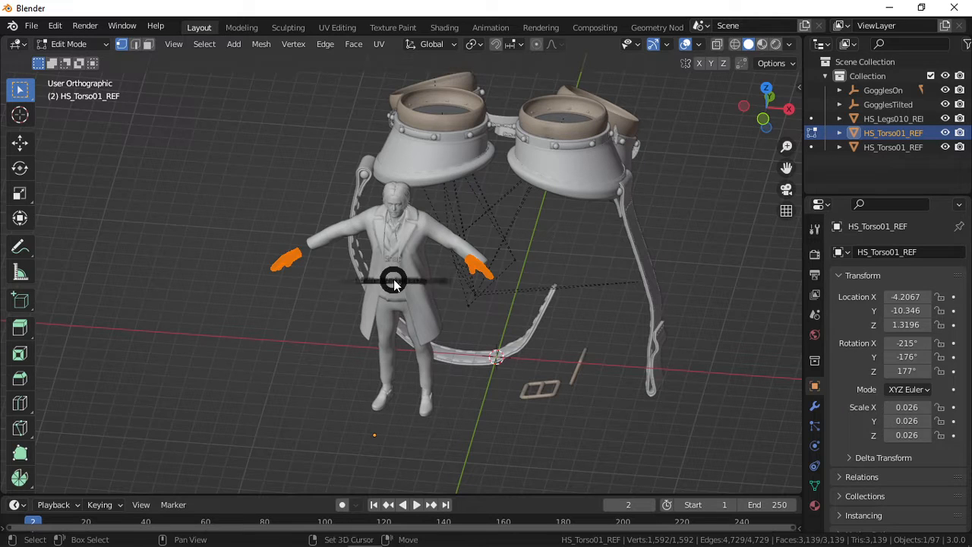
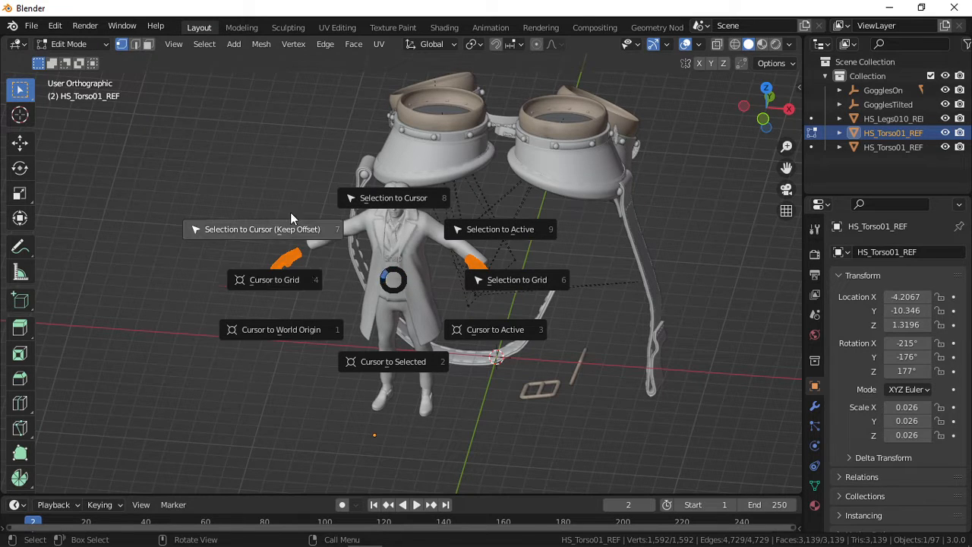
click(425, 363)
- Return to Object Mode and set the hands object's origin to the 3D cursor
scroll(410, 365, up, 4)
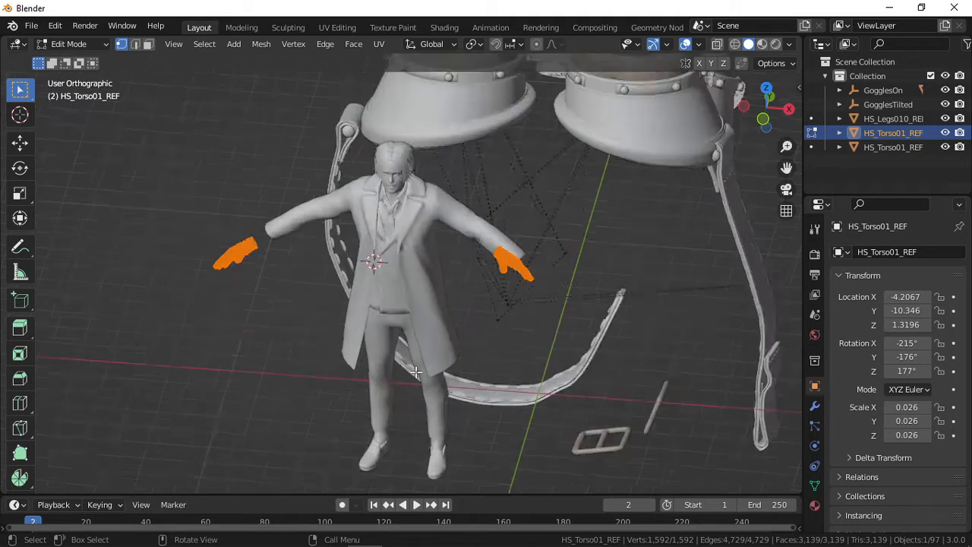
middle_drag(410, 364, 309, 302)
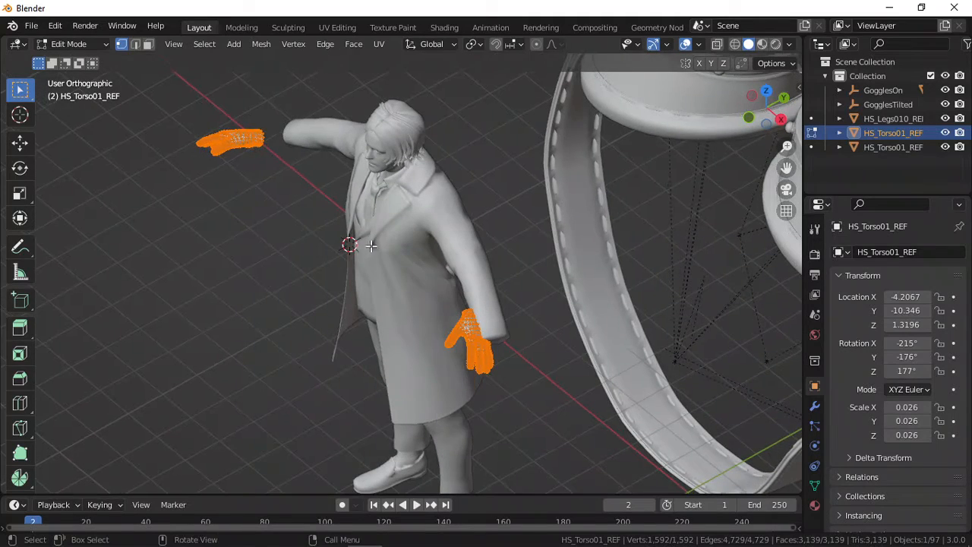
scroll(380, 258, down, 3)
middle_drag(380, 258, 409, 251)
scroll(409, 251, up, 2)
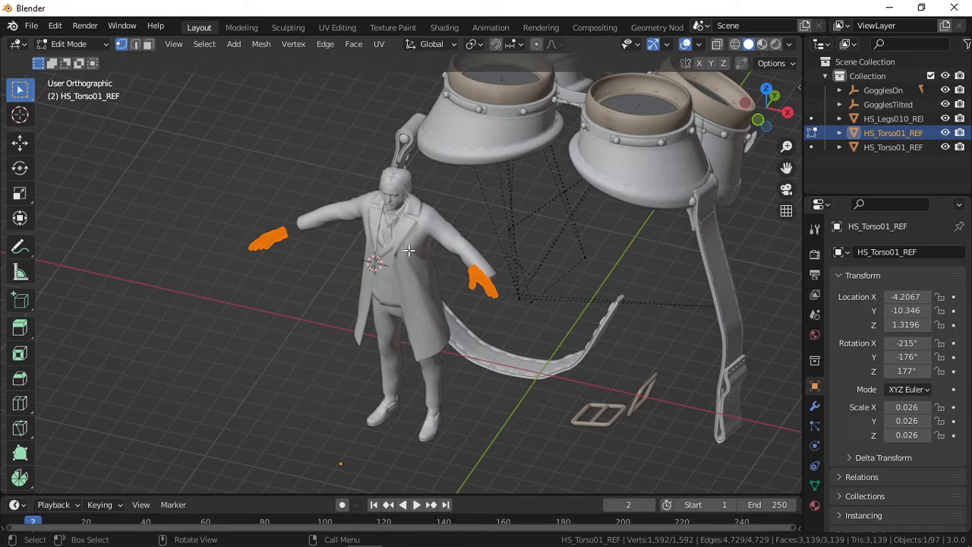
key(Tab)
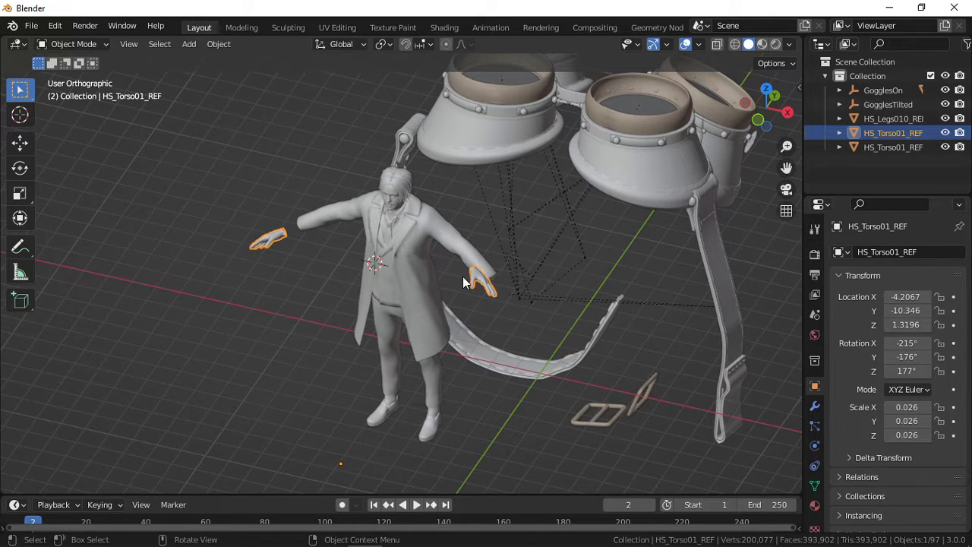
right_click(409, 249)
mouse_move(472, 280)
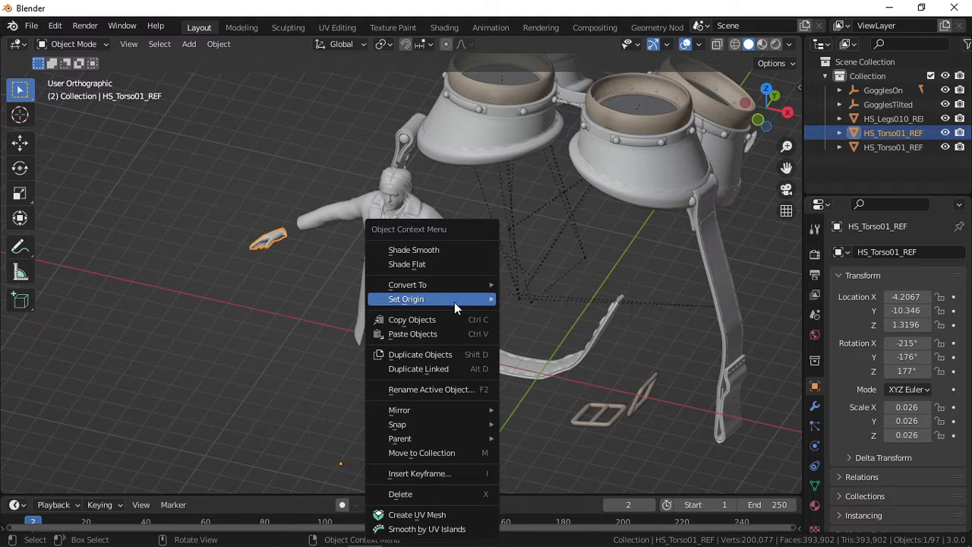
mouse_move(458, 298)
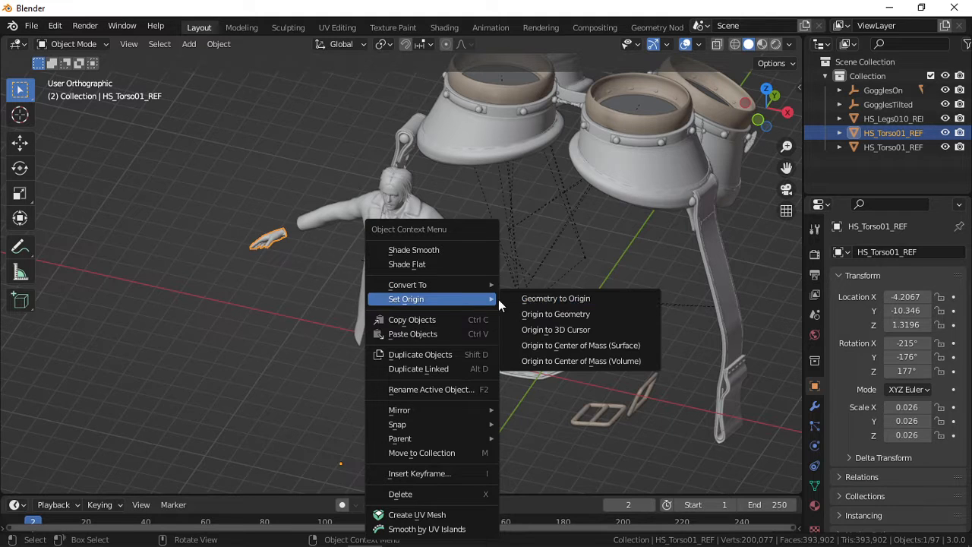
click(579, 330)
- Move the hands in the front view to about X -3.9482, Z 8.0252 and rotate them to a Y rotation of about -179°
key(KP_1)
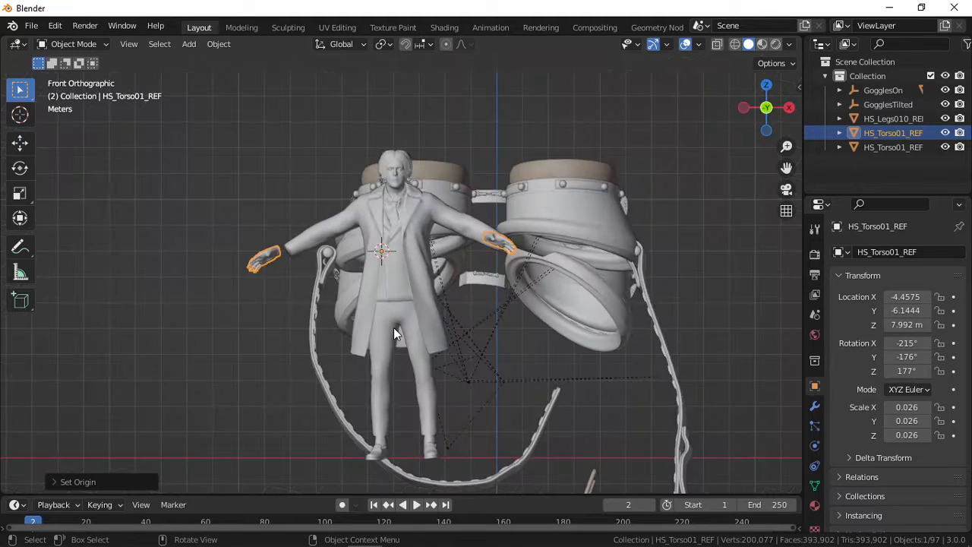
scroll(393, 327, up, 3)
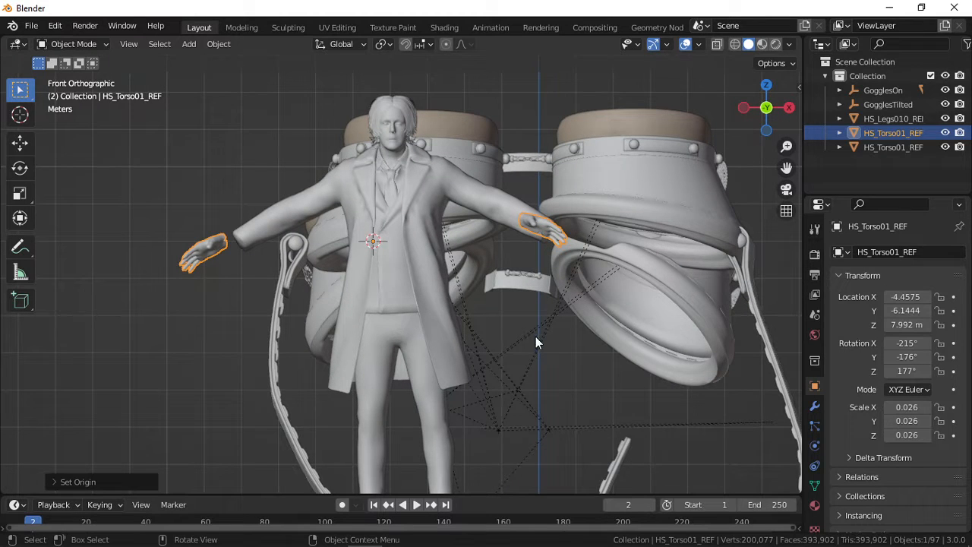
key(r)
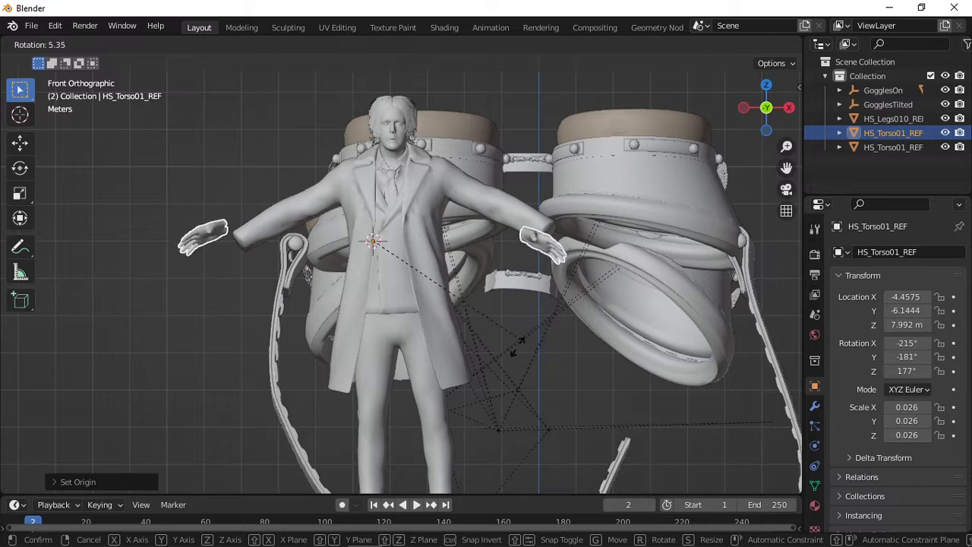
click(515, 361)
scroll(503, 310, up, 4)
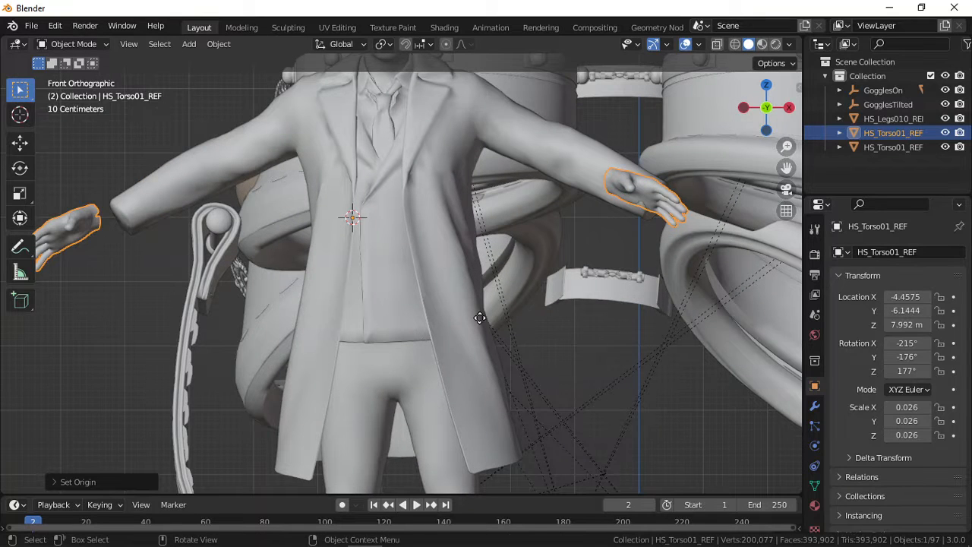
key(g)
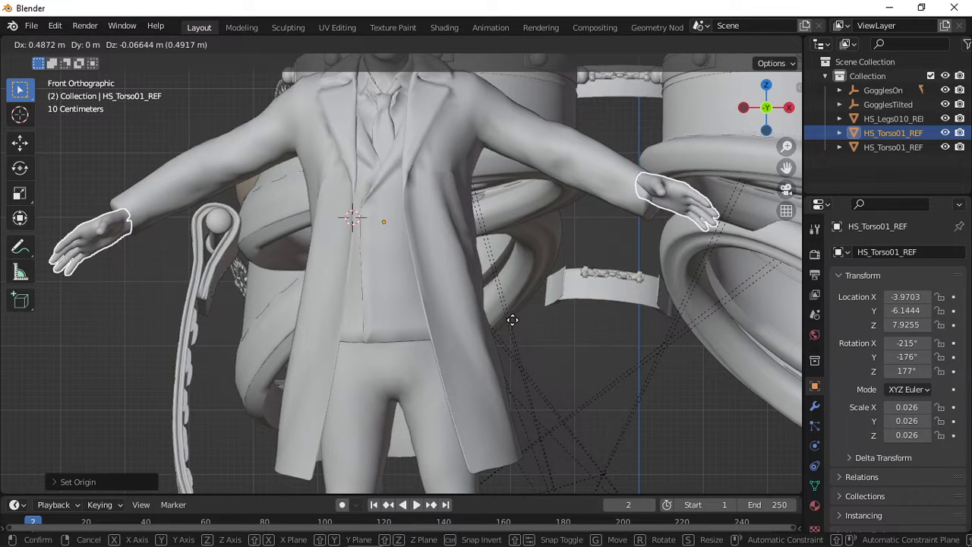
click(514, 318)
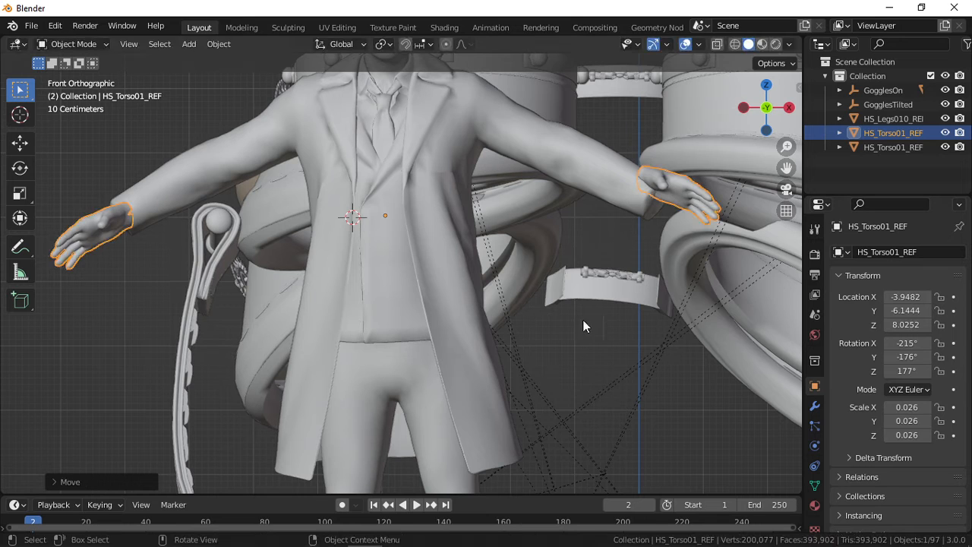
key(r)
click(624, 348)
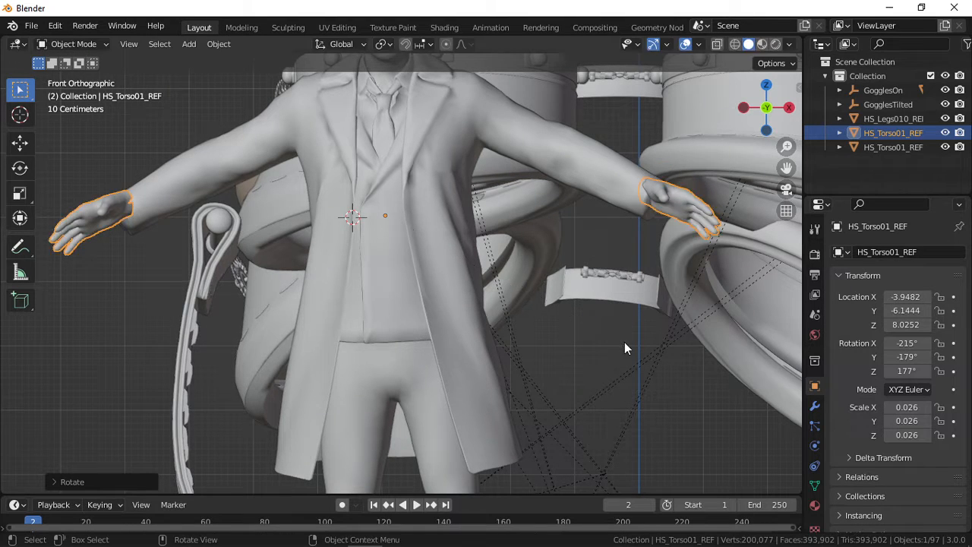
- Select the torso object and rotate it in the top view to a Z rotation of about -1.74°
key(KP_3)
middle_drag(624, 344, 701, 453)
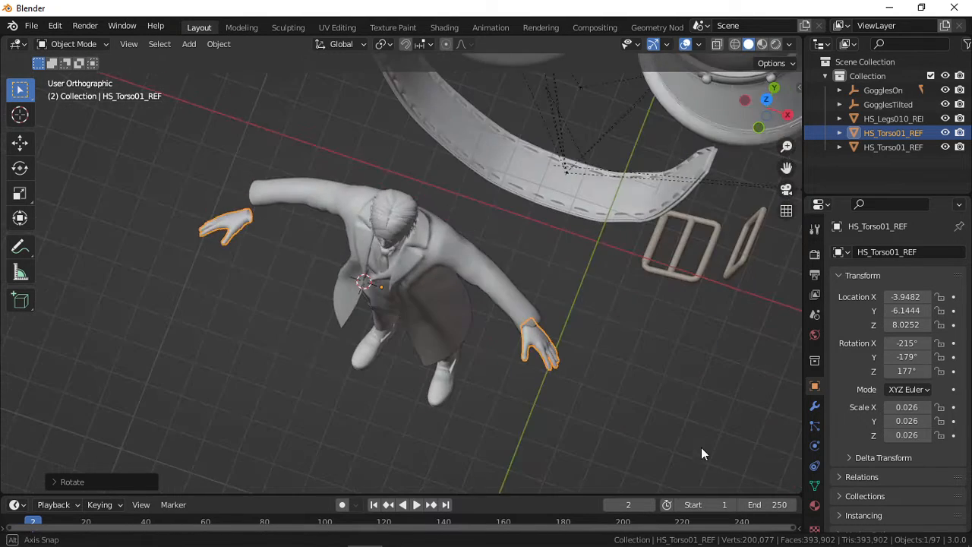
key(KP_7)
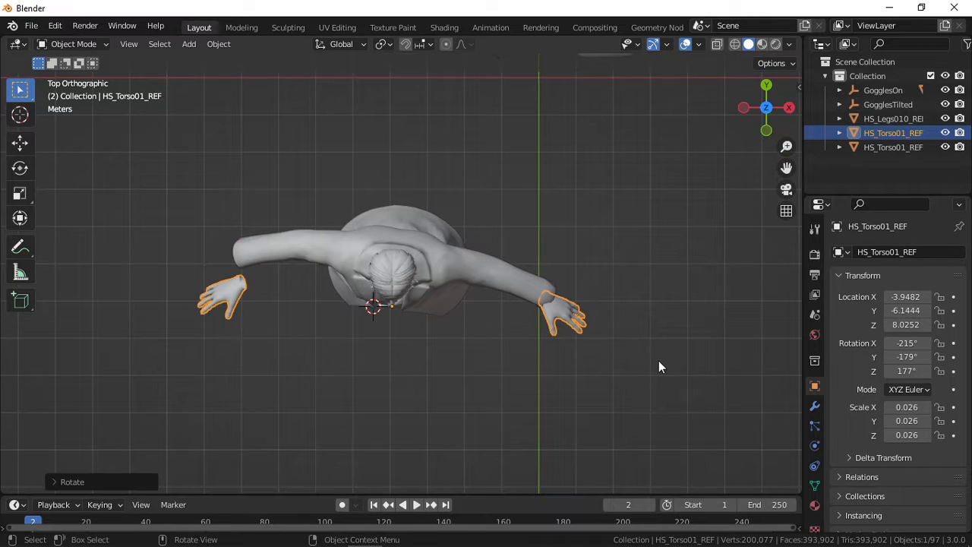
click(479, 292)
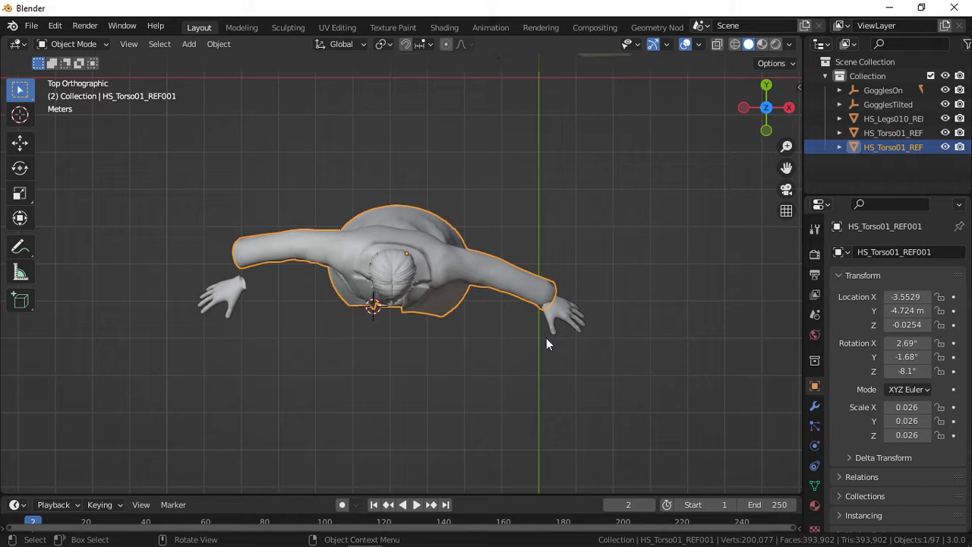
key(r)
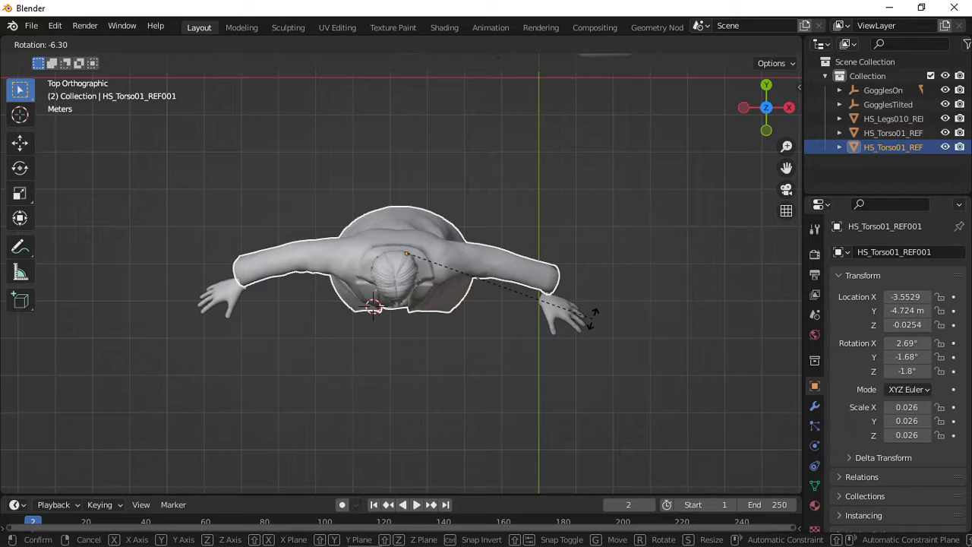
click(592, 323)
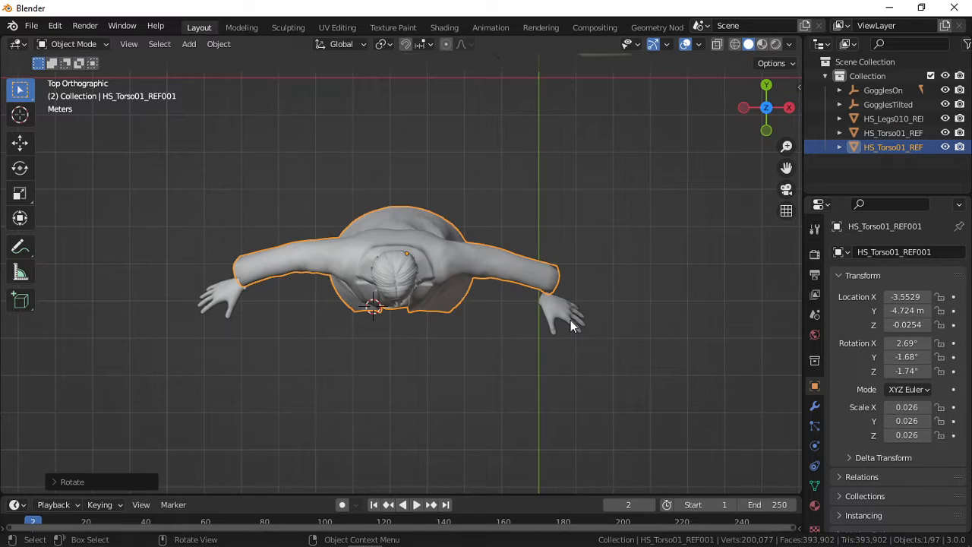
- Select the hands object and rotate it in the top view to a Z rotation of about 179°
click(576, 324)
key(r)
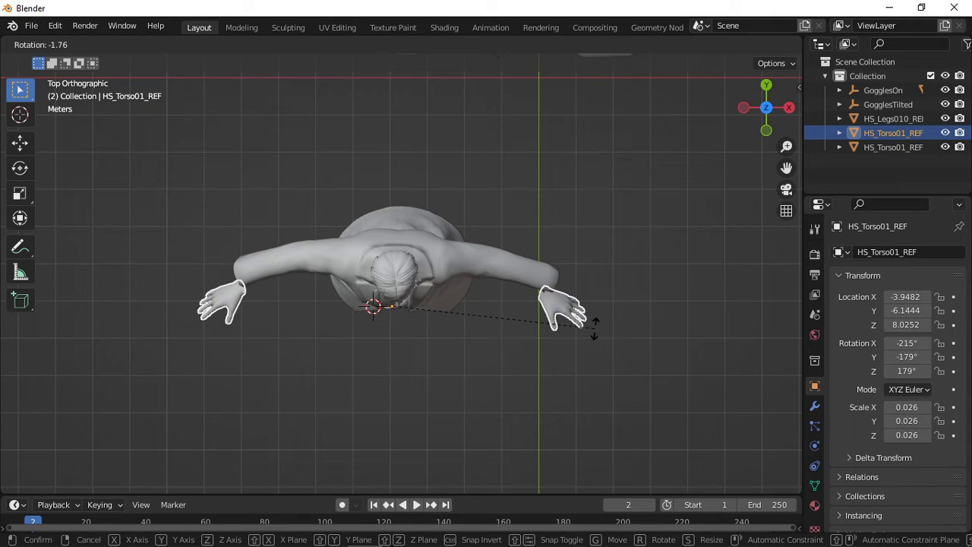
click(593, 326)
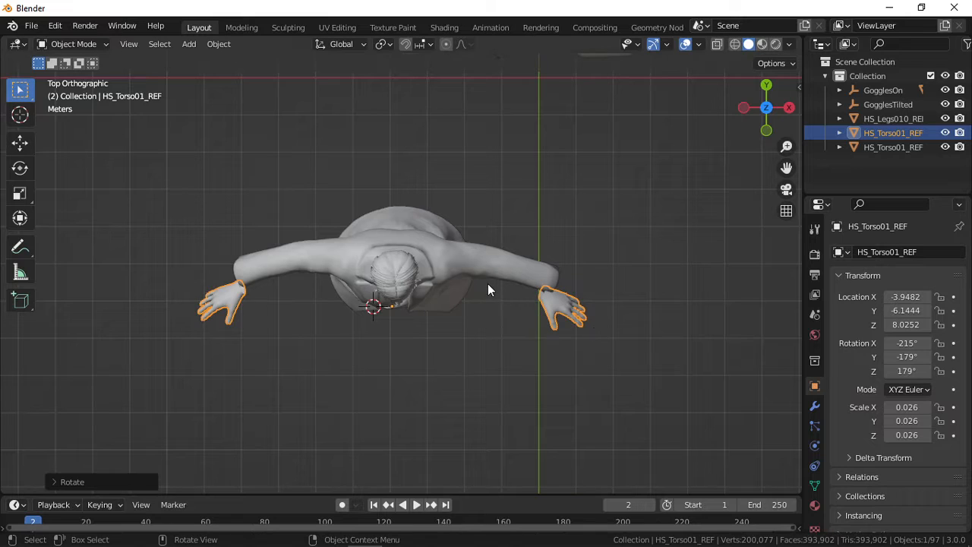
- Rotate the torso object in the top view to a Z rotation of about 0.47° and reselect the hands object
click(509, 296)
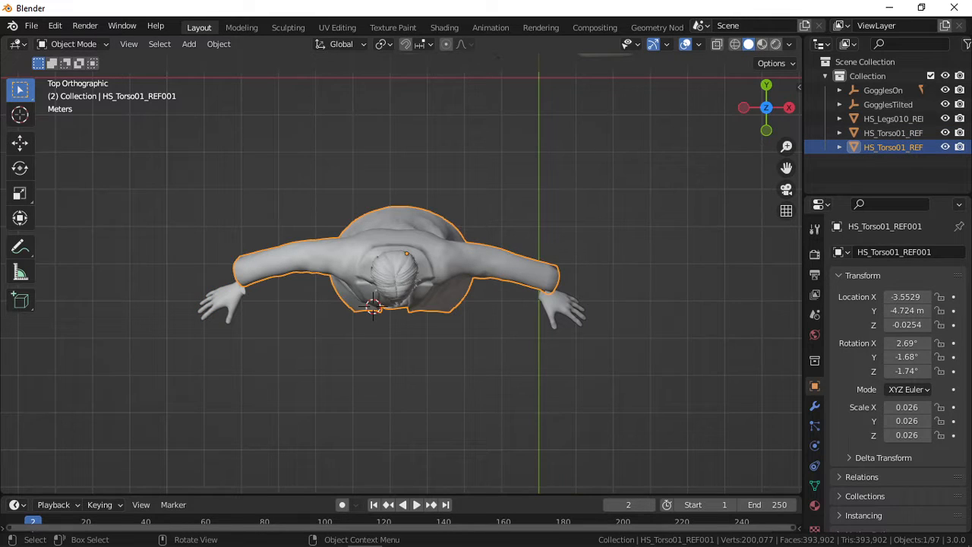
key(r)
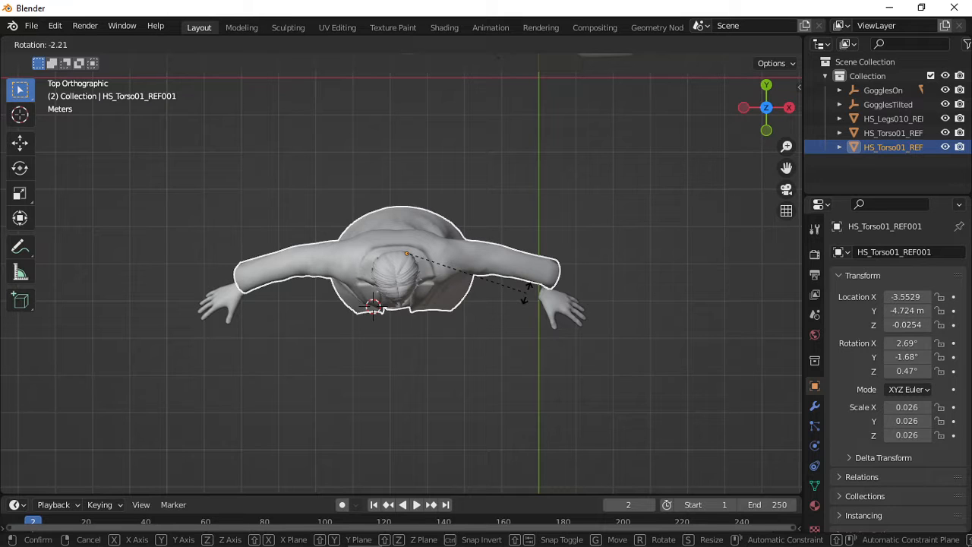
click(526, 293)
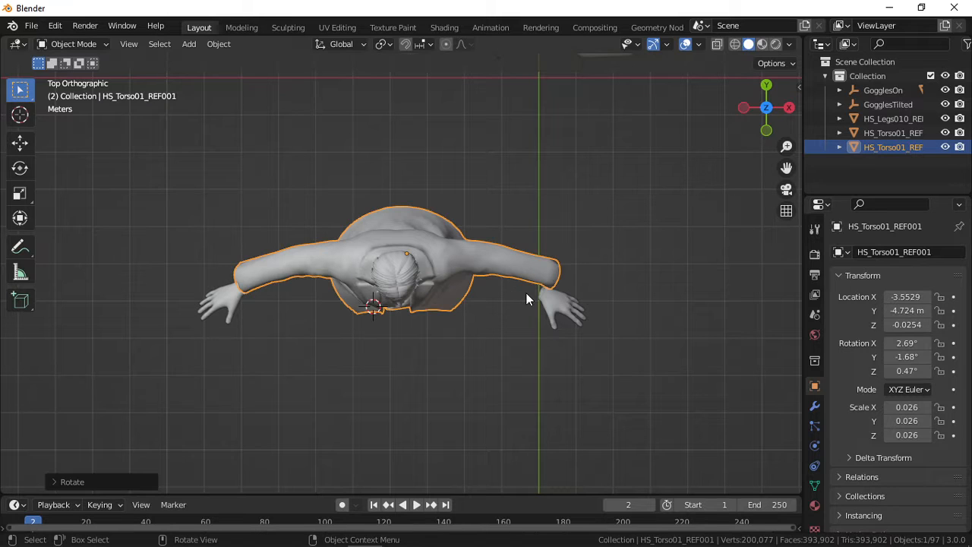
click(565, 307)
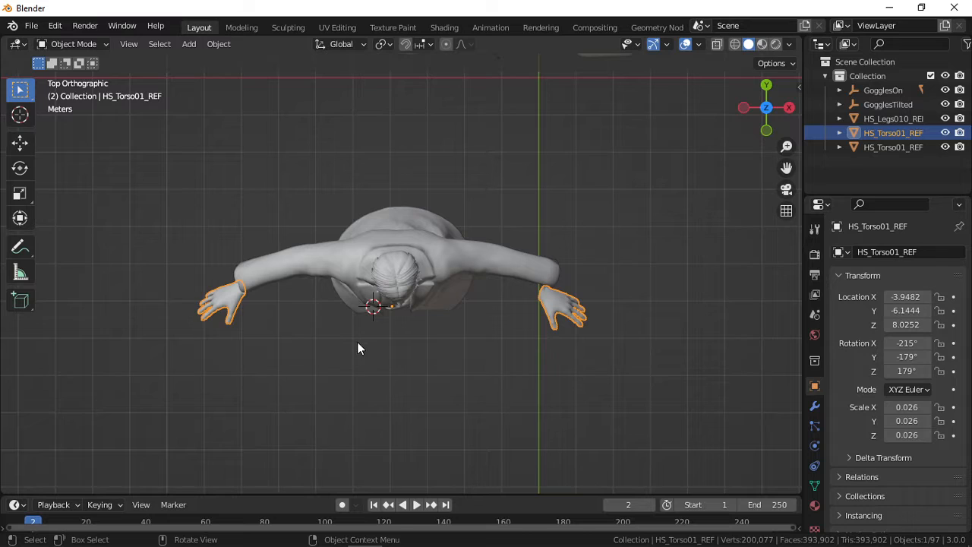
- Move the hands in the top view to about X -3.8334, Y -5.8 m and rotate them to a Z rotation of about 180°
key(g)
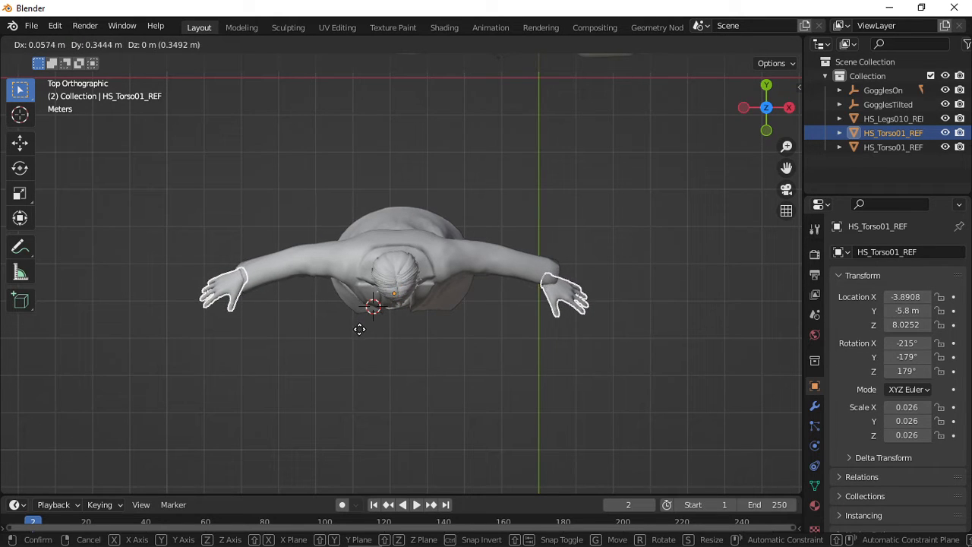
click(363, 335)
key(r)
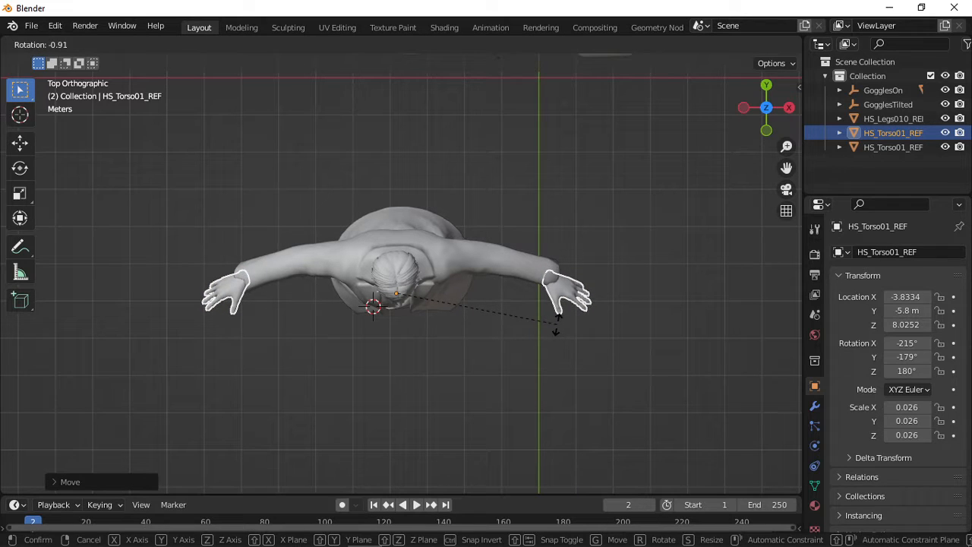
click(557, 329)
click(525, 282)
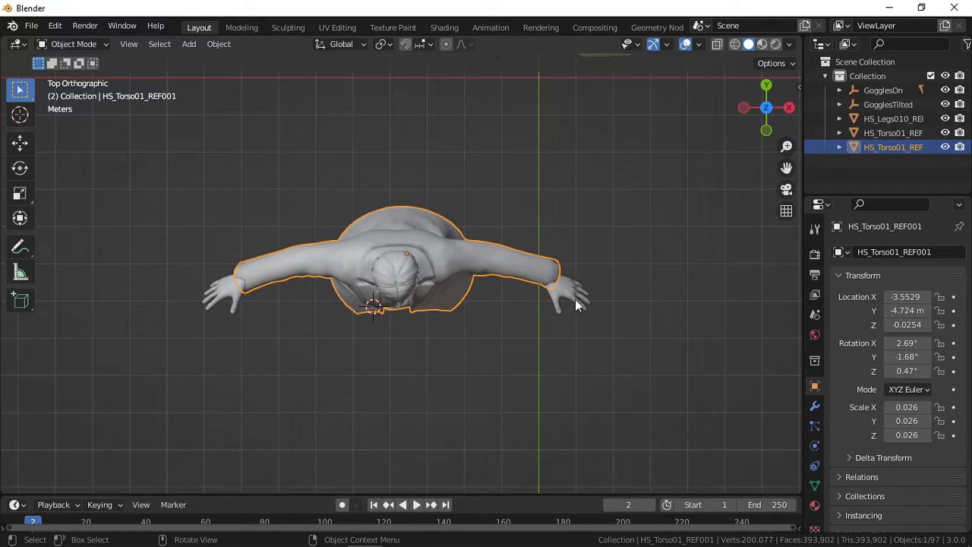
scroll(579, 308, up, 1)
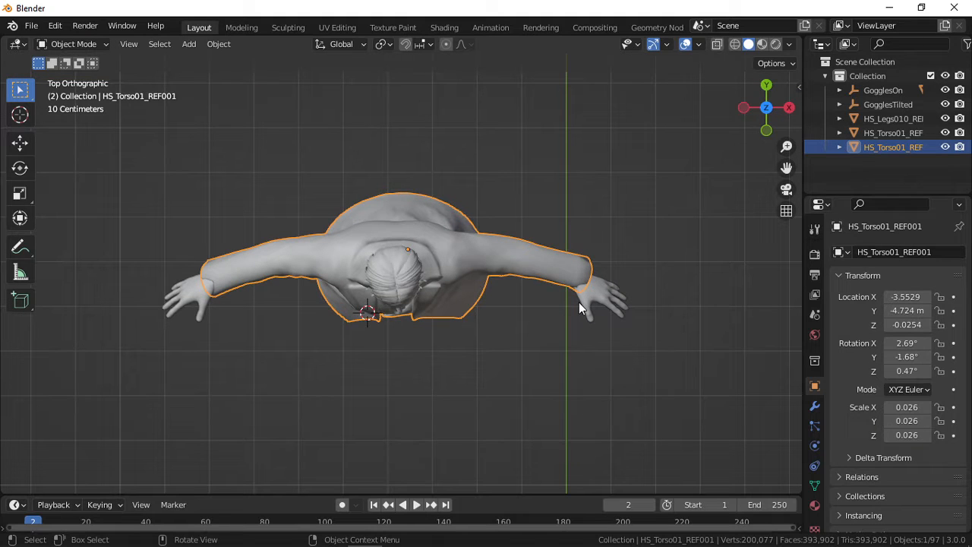
- Select the hands object and scale it up uniformly to about 0.027
click(607, 298)
key(s)
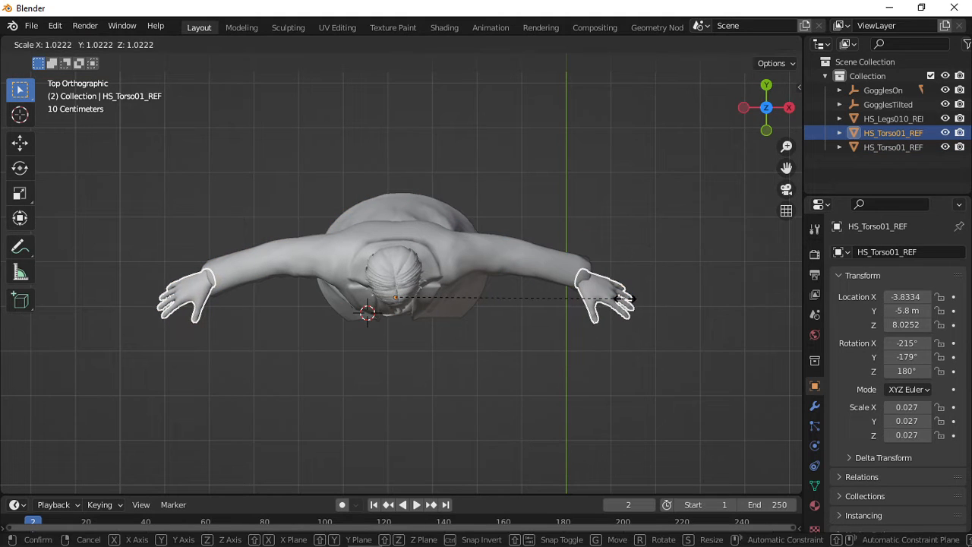
click(616, 316)
- Rotate the hands in the top view to a Z rotation of about 181° and move them to about Y -5.7362
key(r)
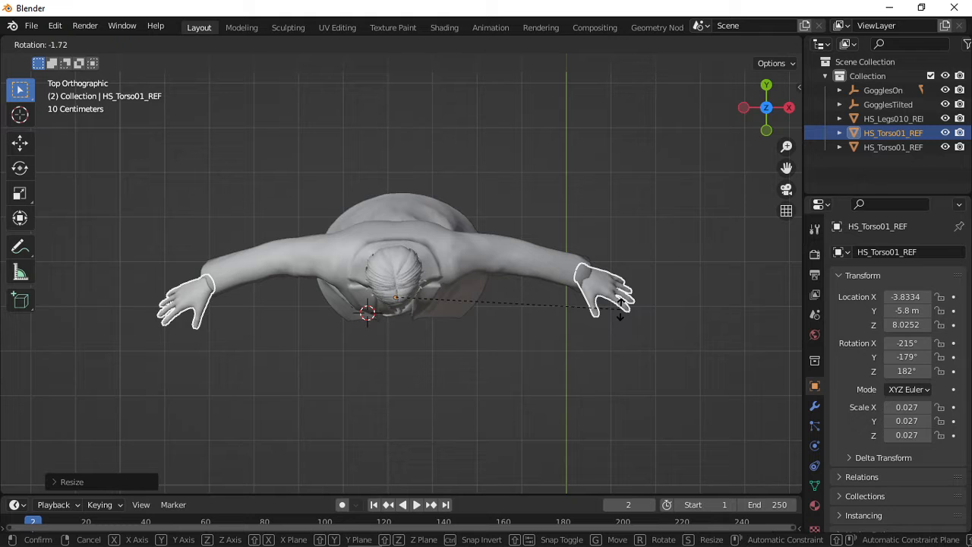
click(615, 313)
key(g)
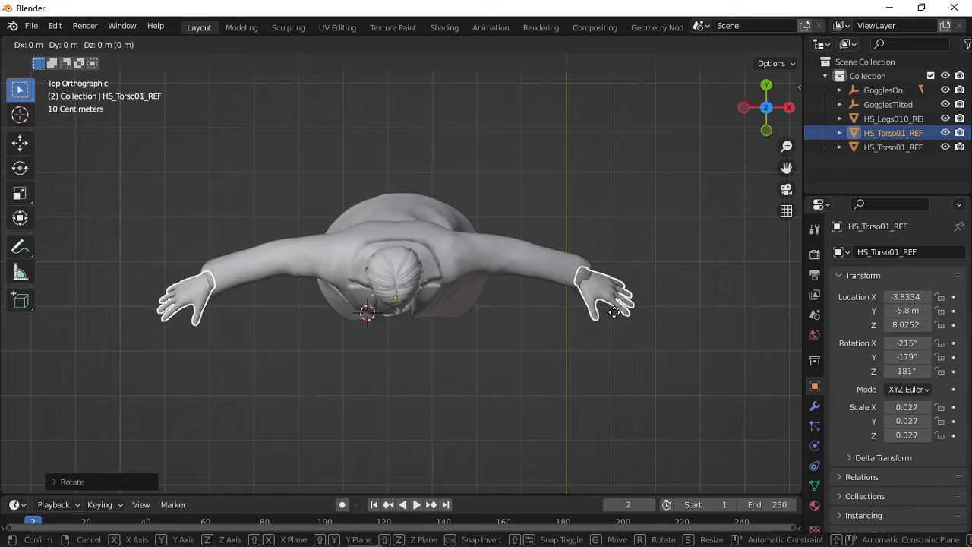
click(615, 311)
- Rotate the hands in the front view to a Y rotation of about -181°
middle_drag(615, 312, 544, 226)
scroll(444, 257, up, 2)
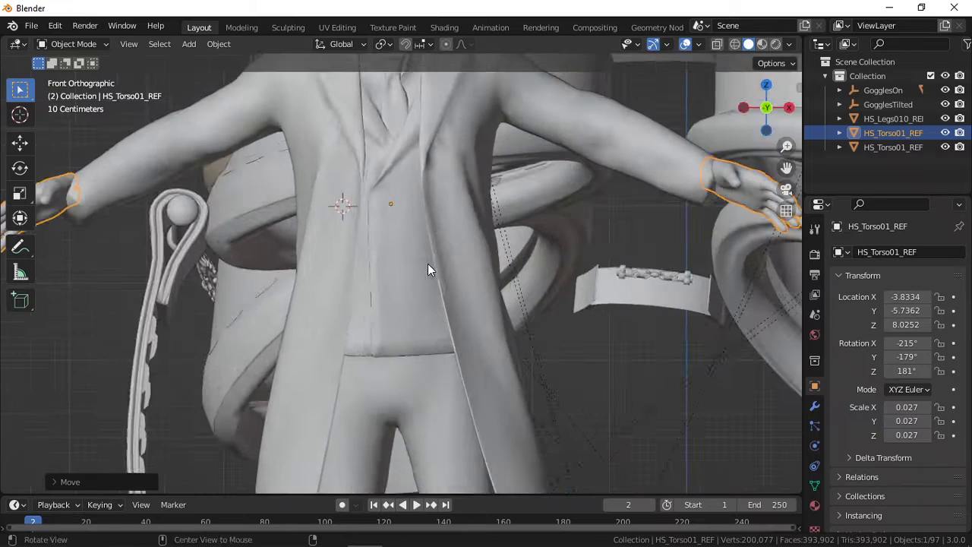
middle_drag(428, 264, 429, 351)
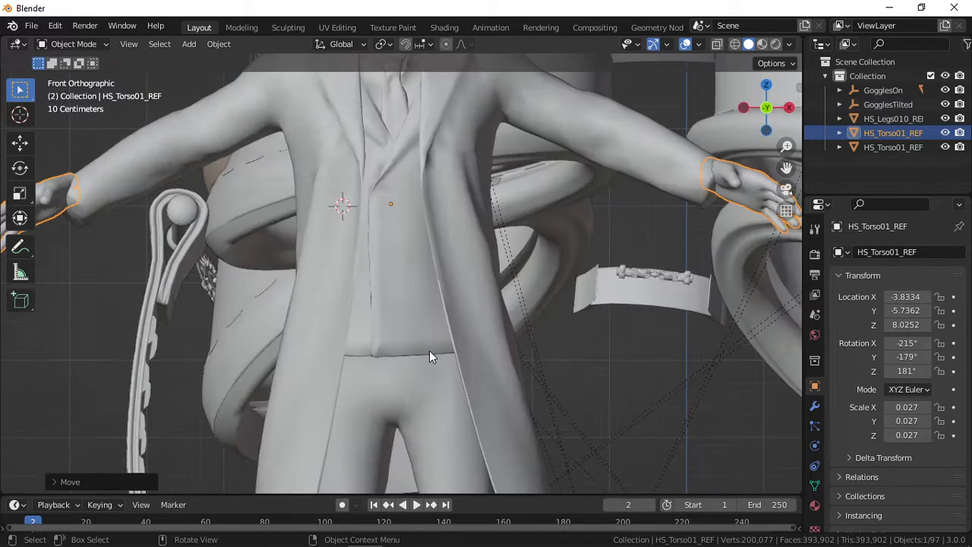
scroll(429, 351, down, 2)
key(r)
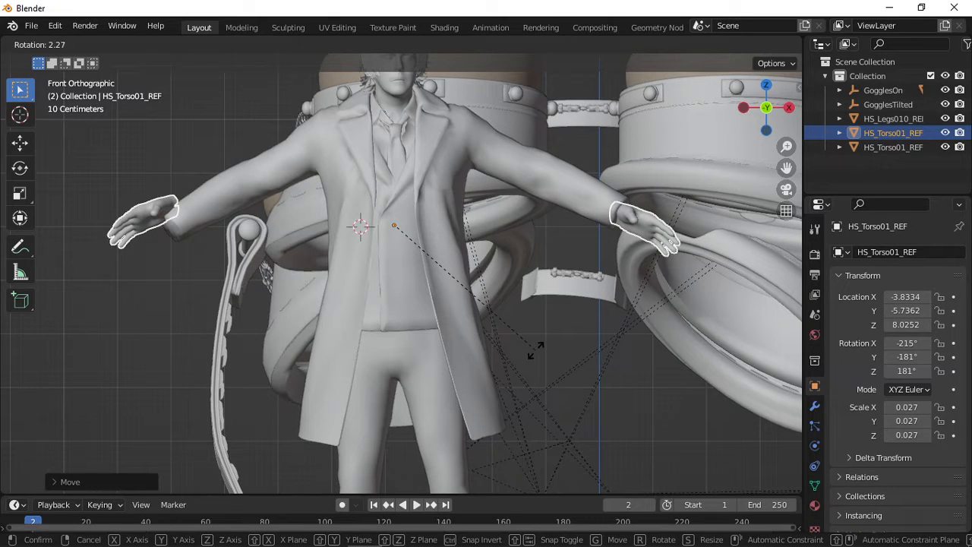
click(535, 350)
key(g)
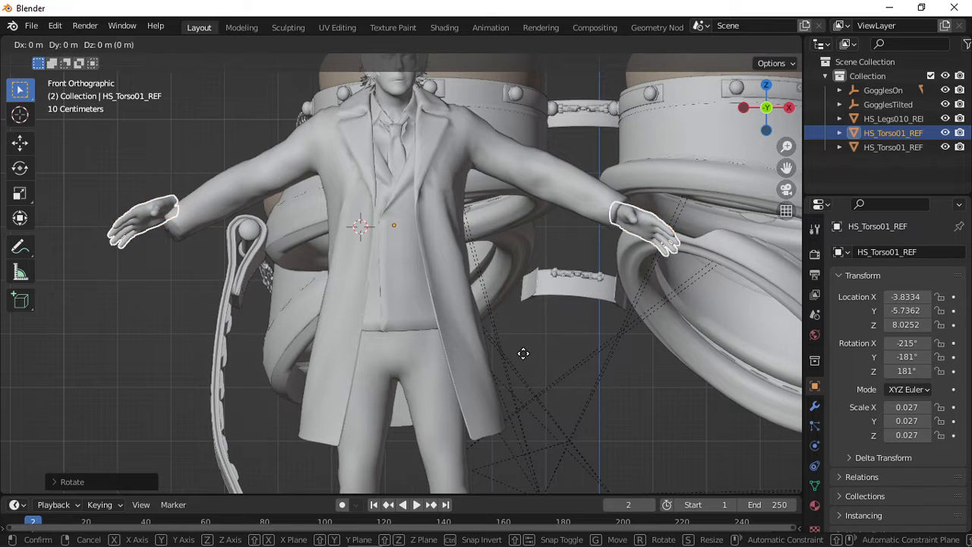
right_click(528, 351)
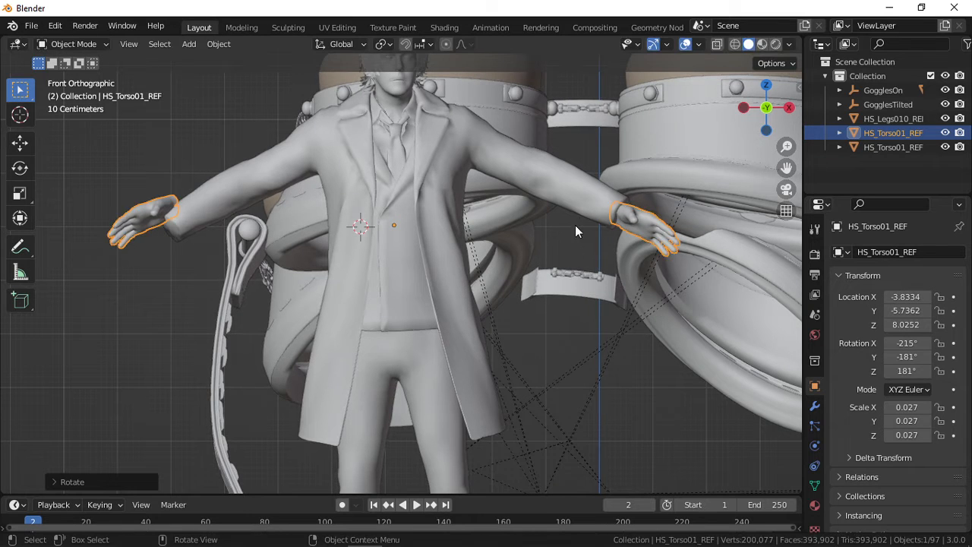
- Select the legs object alone and rotate it in the top view to a Z rotation of about -0.12°
click(576, 187)
scroll(536, 324, down, 4)
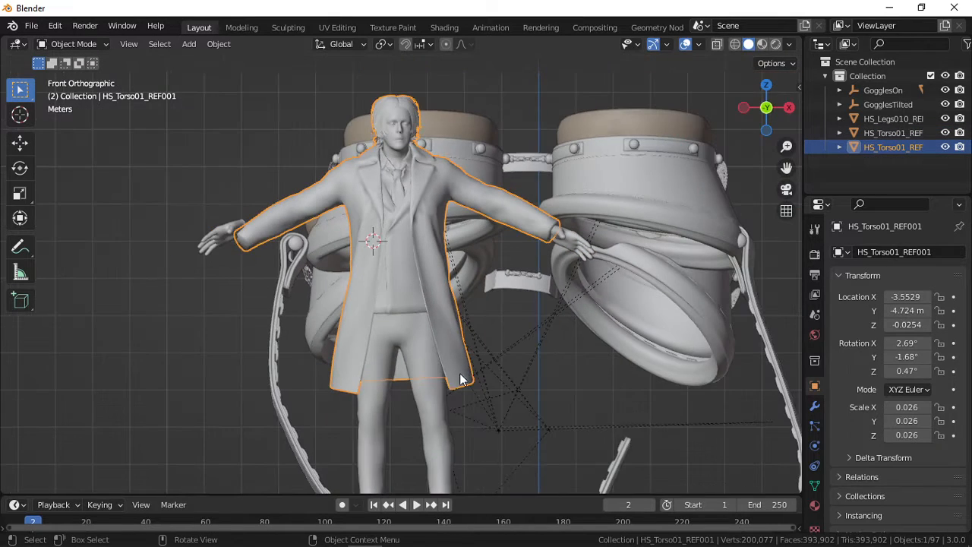
shift+click(434, 347)
middle_drag(419, 237, 427, 350)
click(427, 349)
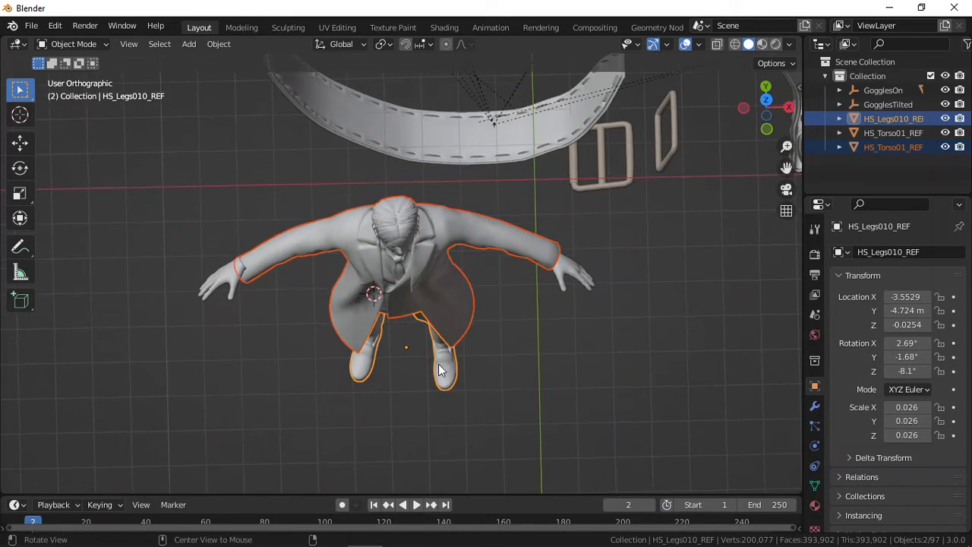
key(KP_7)
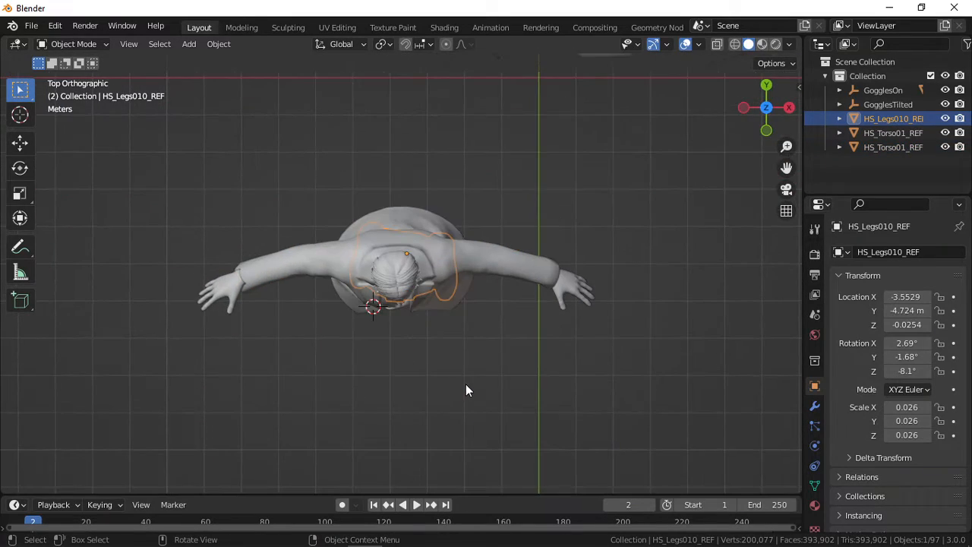
scroll(467, 386, up, 2)
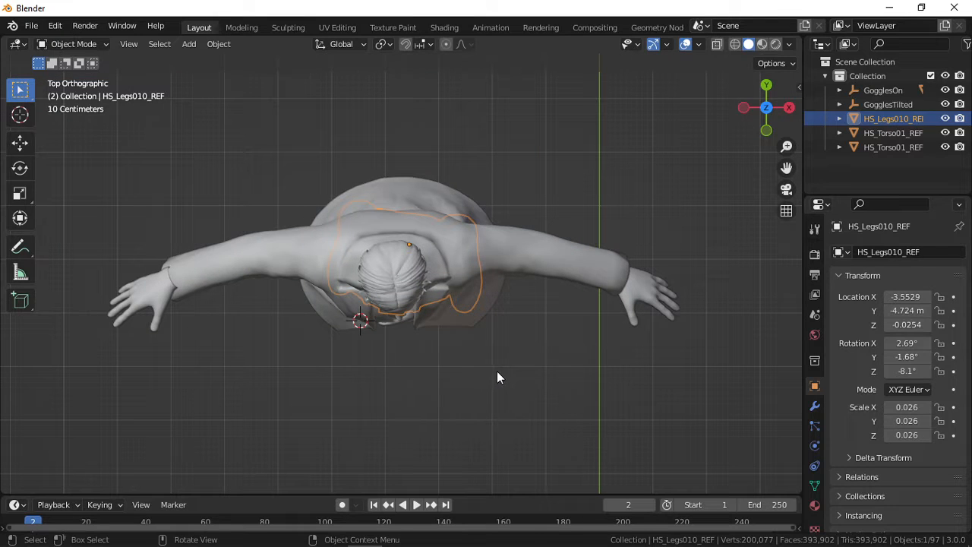
key(r)
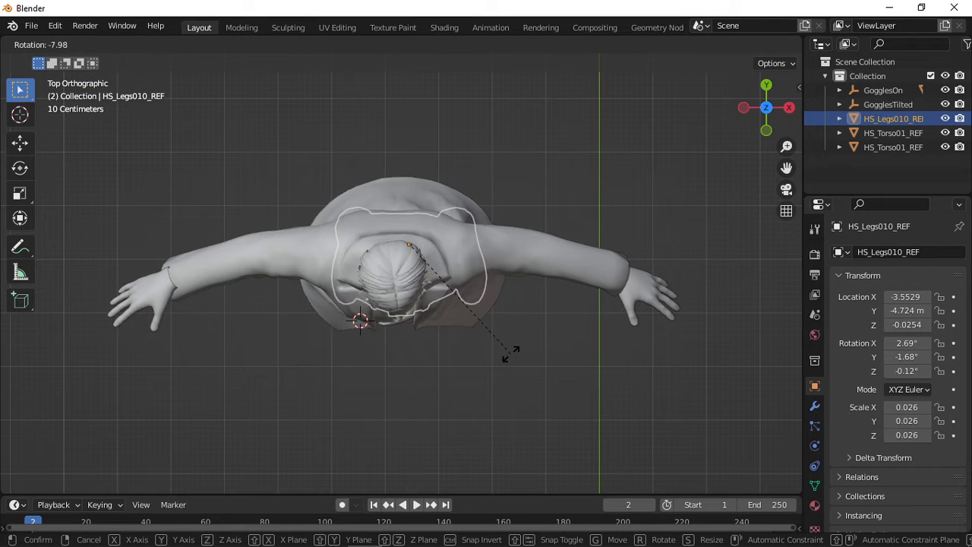
click(511, 351)
- Rotate the hands in the front view to a Y rotation of about -178° and lower them to about Z 7.853 m
key(KP_1)
scroll(511, 353, down, 4)
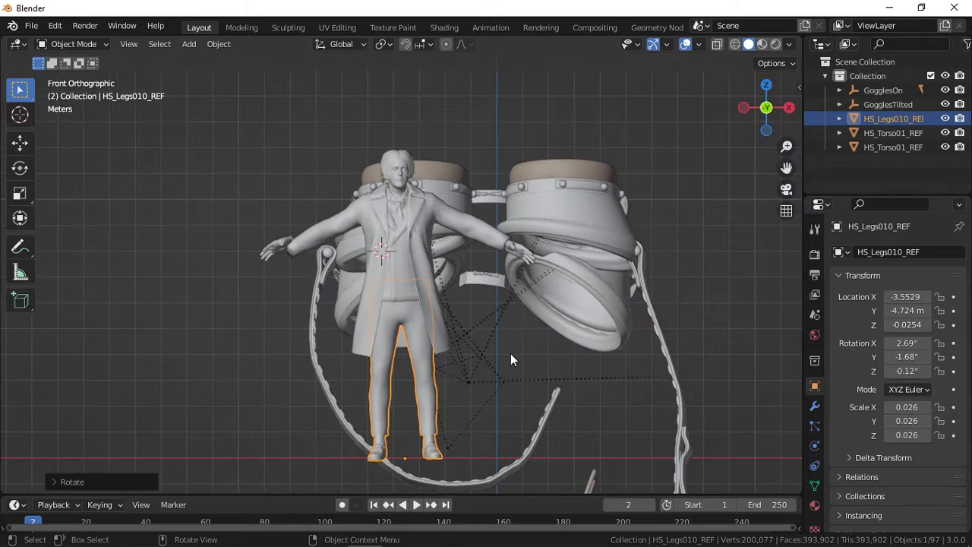
scroll(510, 353, up, 3)
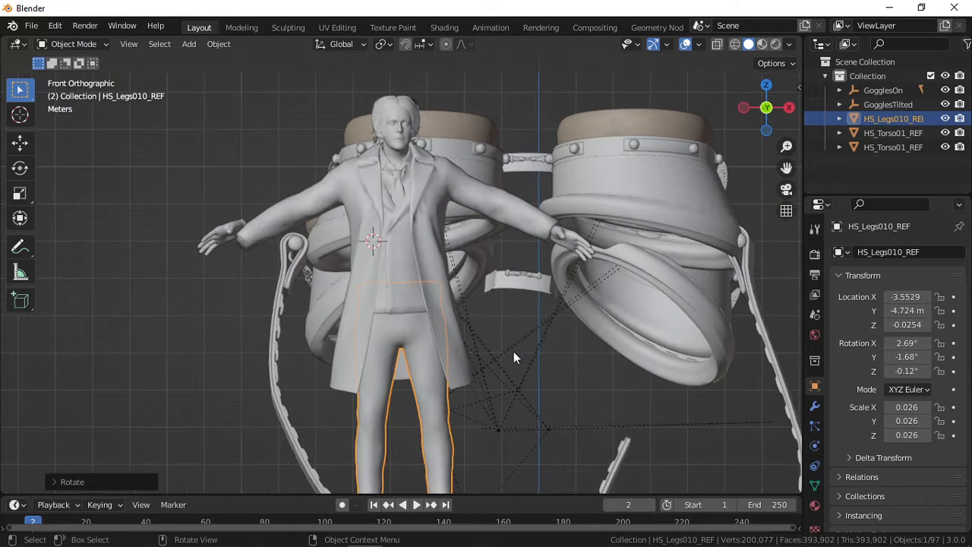
click(561, 237)
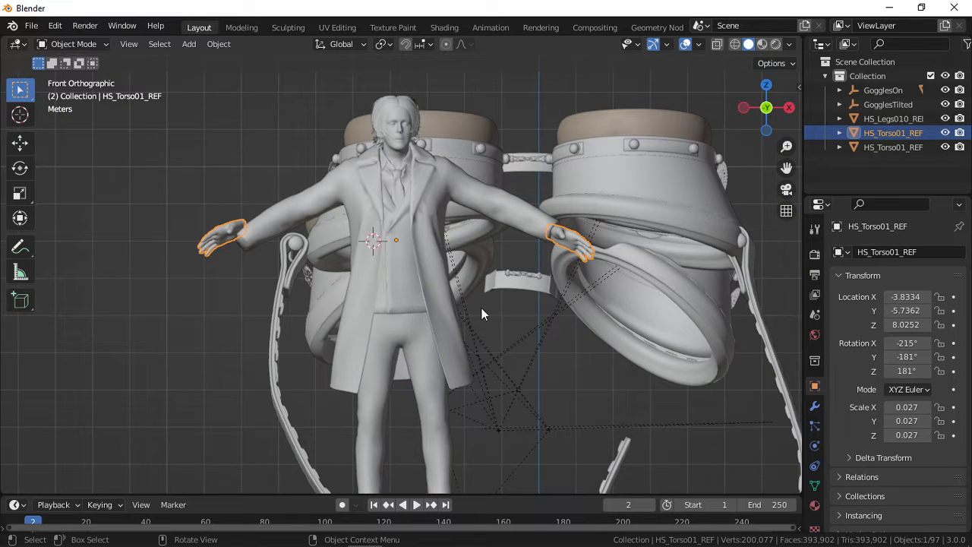
key(r)
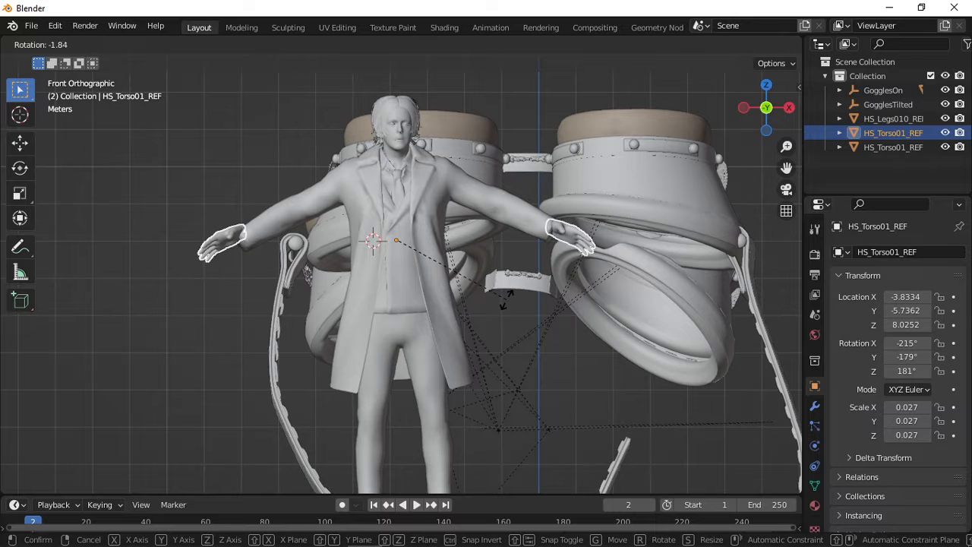
click(506, 298)
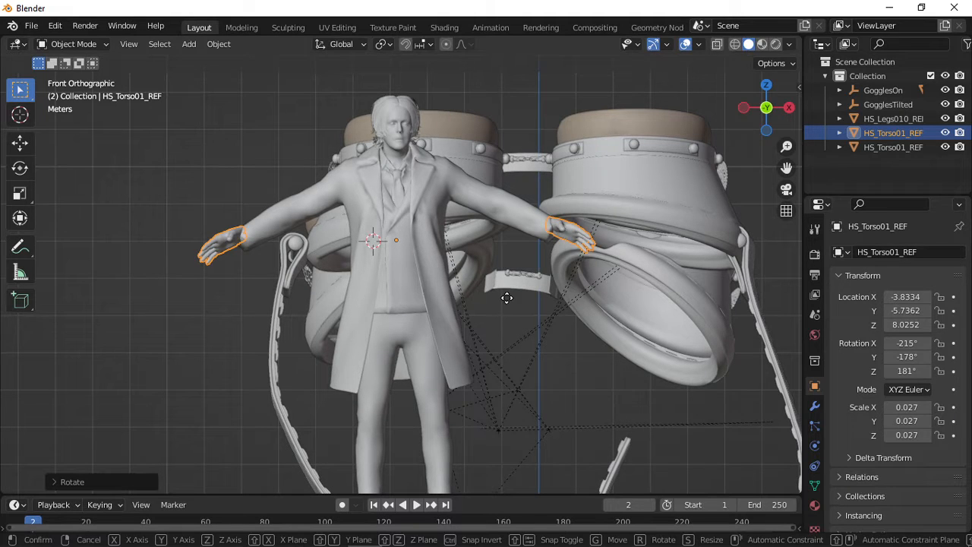
key(g)
click(507, 304)
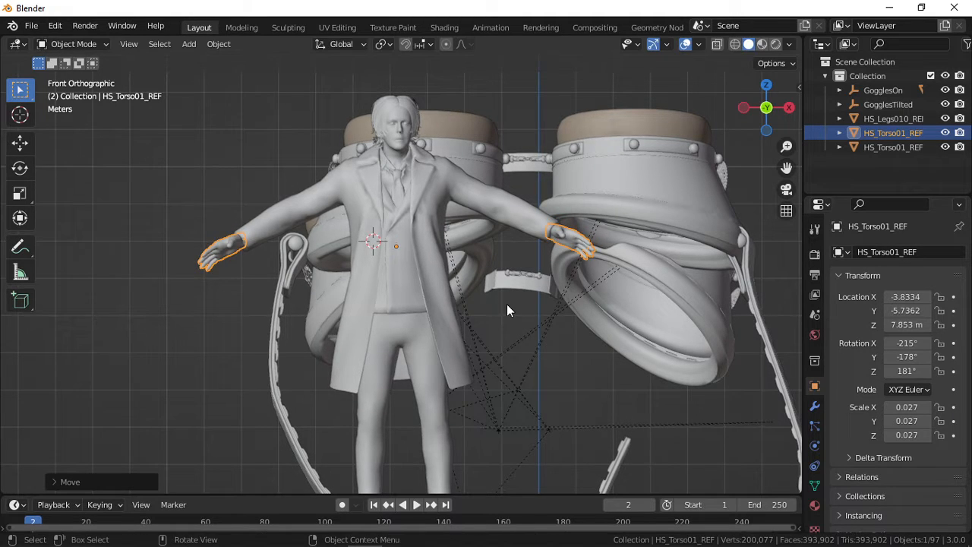
- Move the hands in the right side view to about Y -5.6561, Z 7.8583 so the wrists sit in the sleeves
key(KP_3)
scroll(504, 305, up, 5)
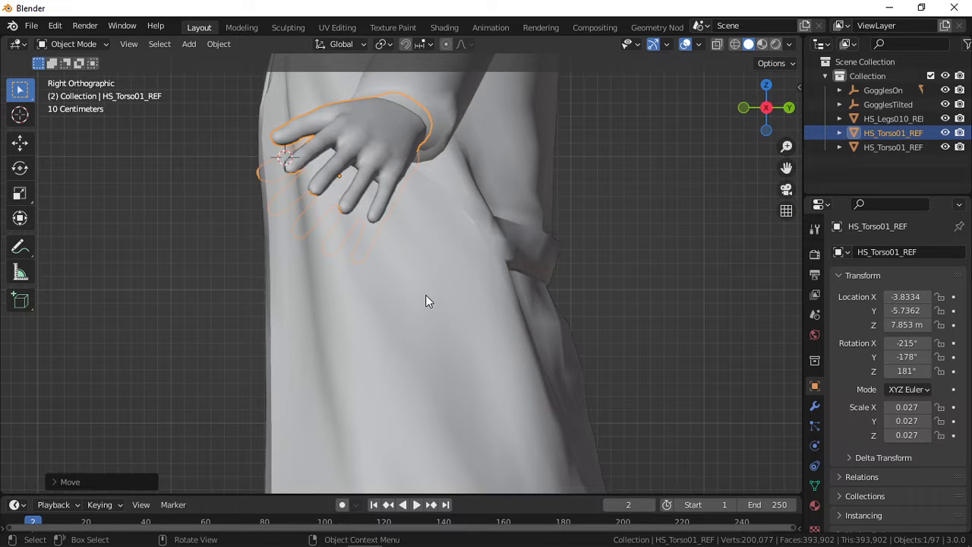
key(g)
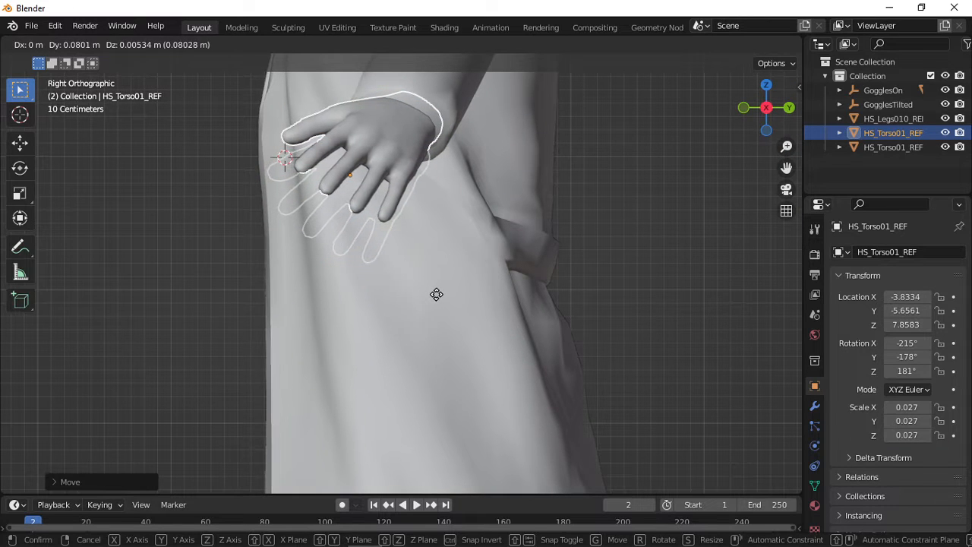
click(436, 294)
- Deselect everything and examine the fit of the hands in the coat sleeves from the front and from several angles
key(KP_1)
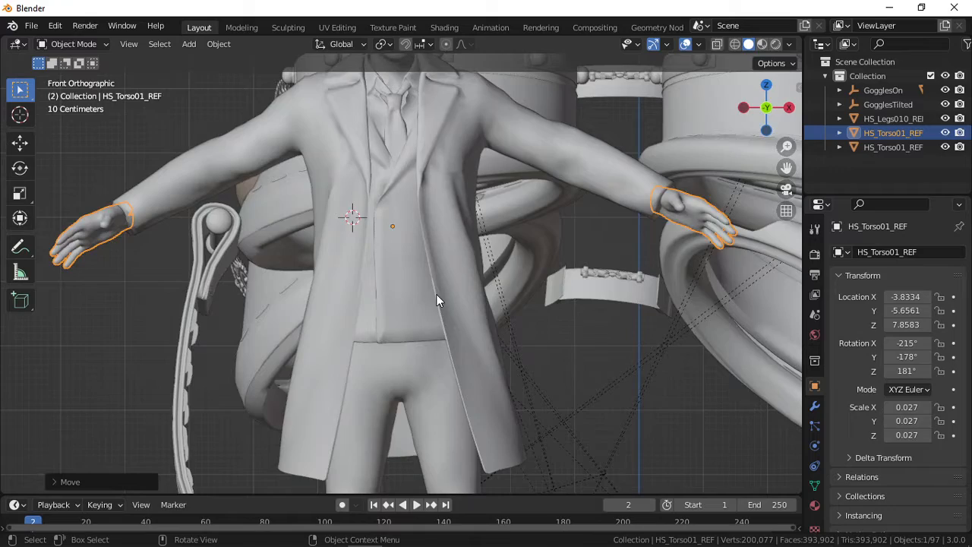
key(a)
middle_drag(436, 294, 404, 282)
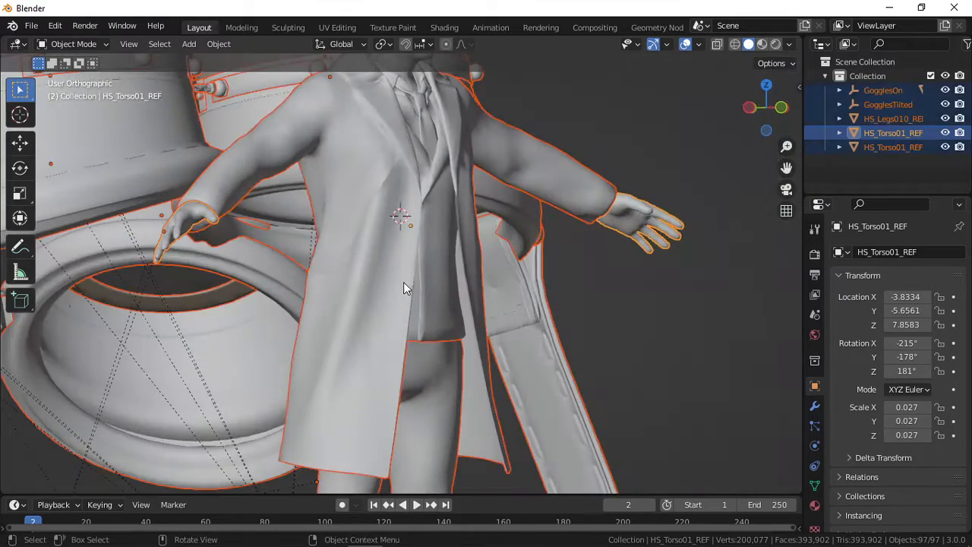
key(alt+a)
middle_drag(338, 283, 201, 318)
scroll(201, 320, down, 6)
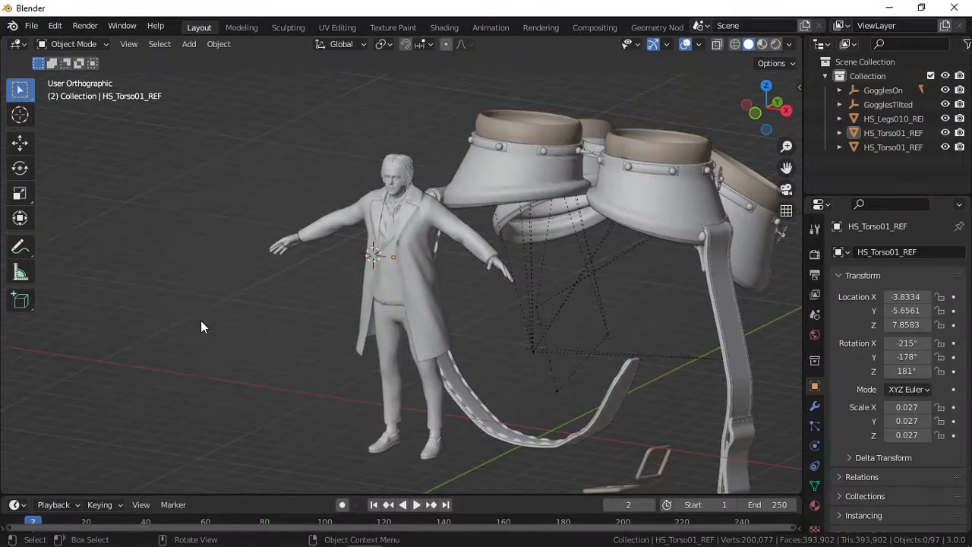
key(KP_1)
scroll(200, 321, up, 4)
middle_drag(313, 253, 293, 272)
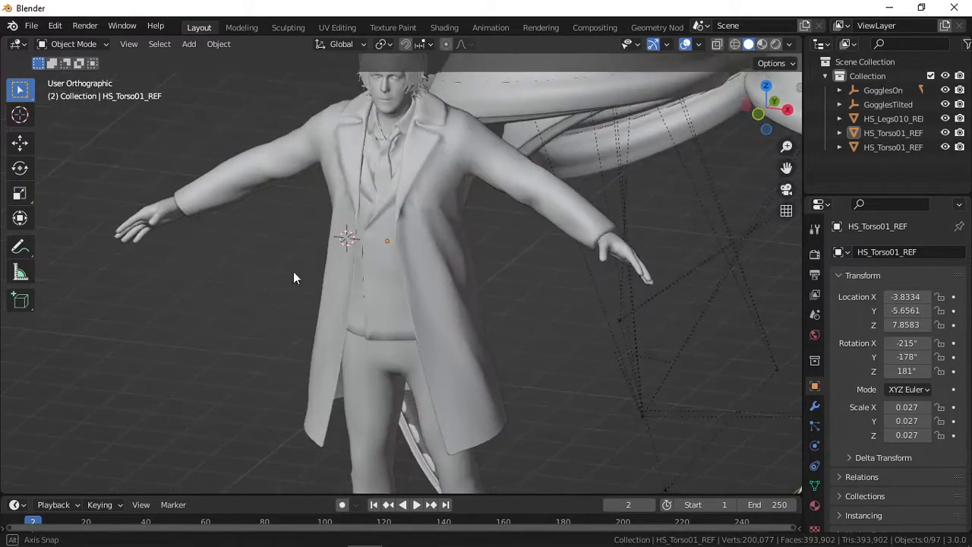
key(KP_1)
scroll(322, 329, down, 3)
scroll(336, 243, up, 4)
- Select the torso object and switch it to Edit Mode
click(371, 298)
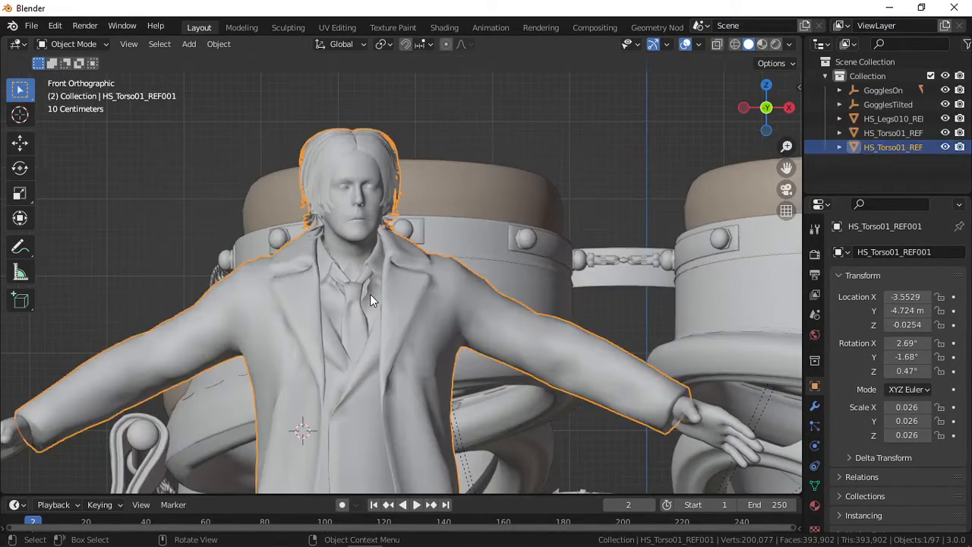
key(Tab)
key(Tab)
key(Tab)
key(Tab)
key(Tab)
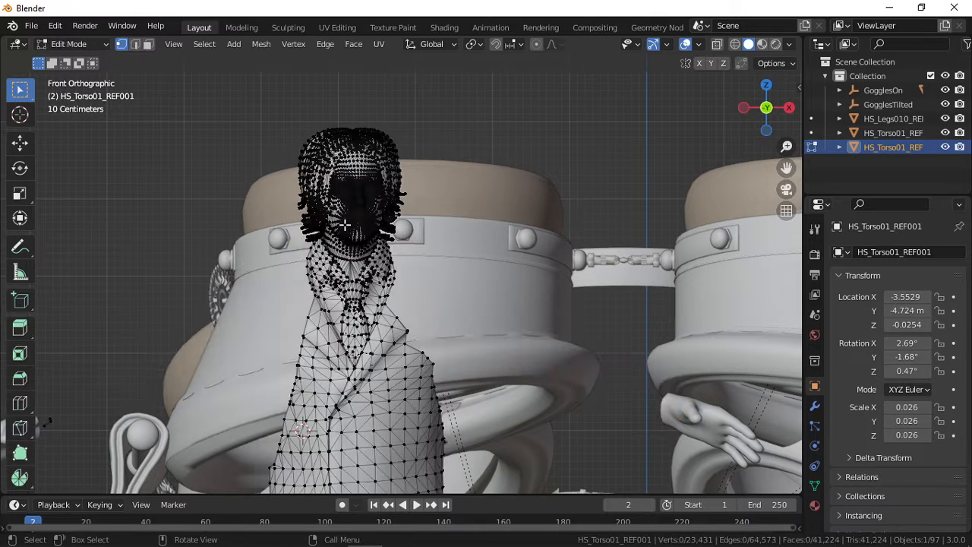
- Circle-select the head and hair vertices through the mesh with X-ray on and extend the selection to all linked geometry
scroll(342, 216, up, 2)
click(349, 181)
shift+middle_drag(348, 181, 419, 238)
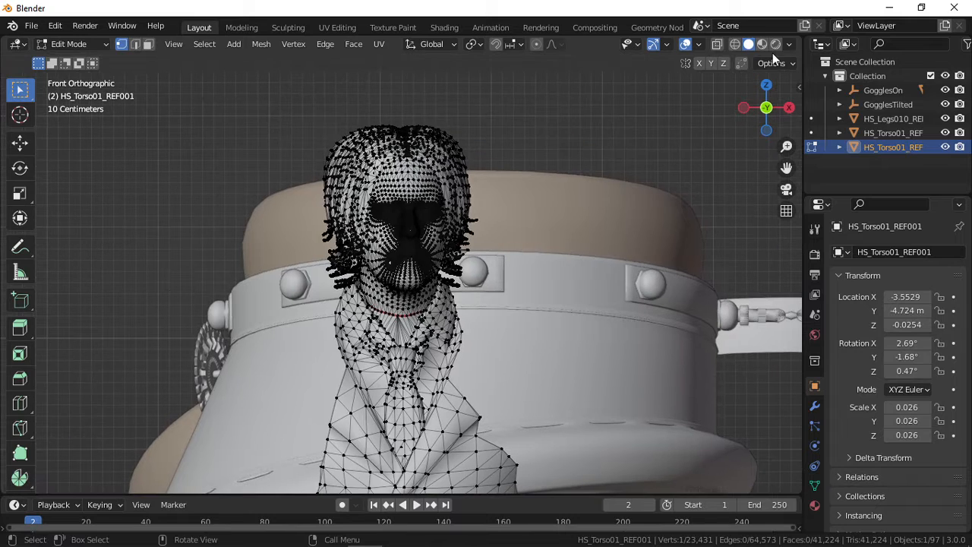
click(717, 44)
key(c)
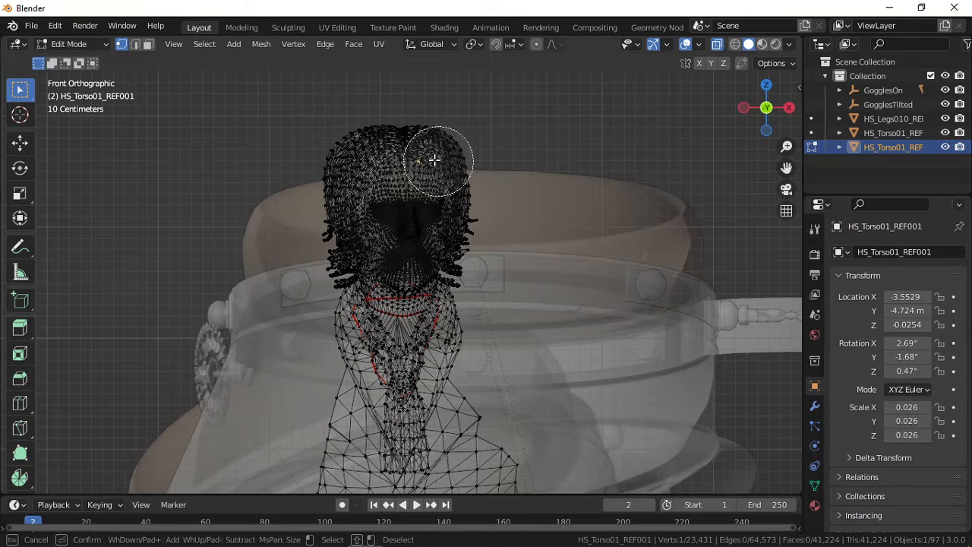
scroll(347, 143, down, 5)
mouse_move(348, 144)
mouse_down()
mouse_move(393, 189)
mouse_move(367, 187)
mouse_move(435, 189)
mouse_up()
key(Escape)
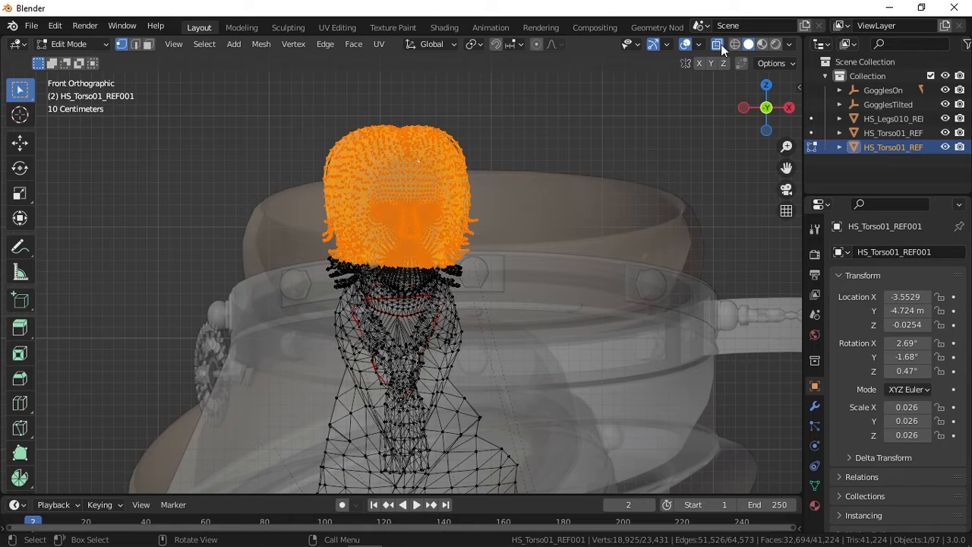
key(ctrl+l)
scroll(616, 139, up, 3)
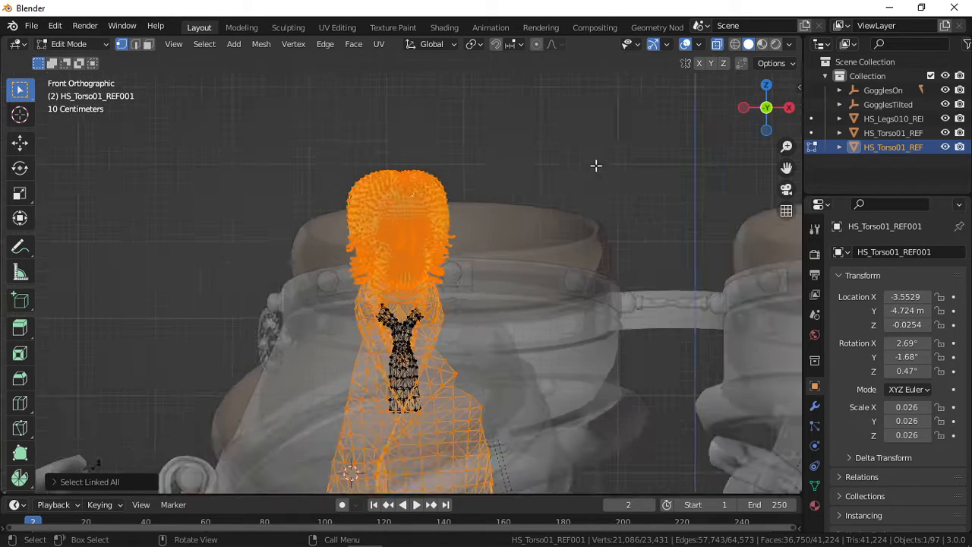
- Turn off the X-ray display and examine where the selected head geometry connects to the collar at the neck
scroll(482, 257, up, 2)
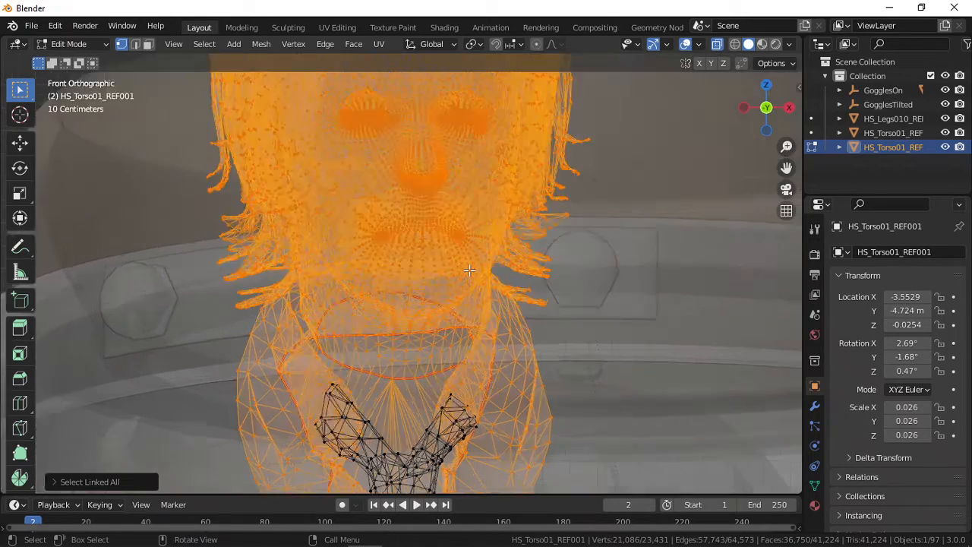
scroll(466, 271, down, 5)
scroll(469, 270, up, 3)
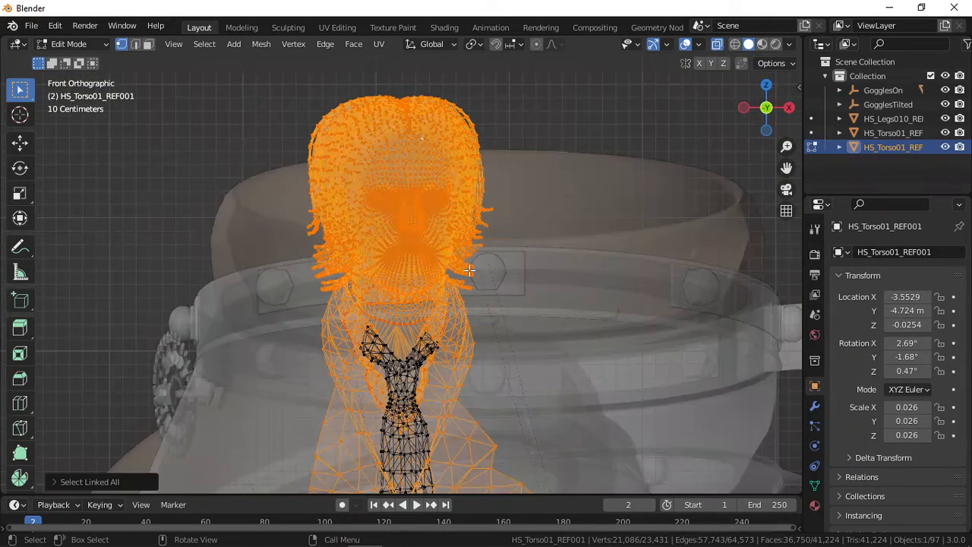
scroll(426, 296, up, 4)
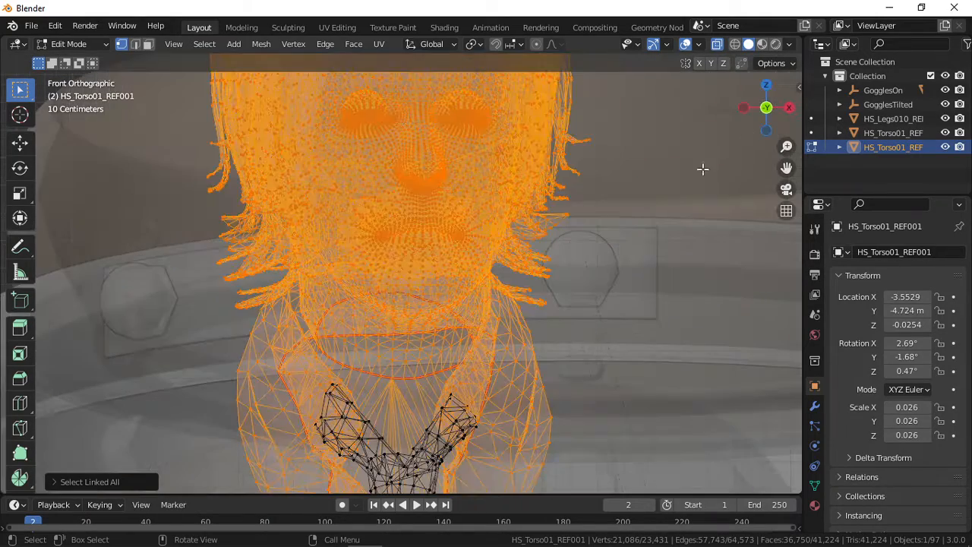
click(718, 45)
scroll(531, 251, down, 2)
shift+middle_drag(531, 251, 548, 236)
scroll(548, 236, up, 5)
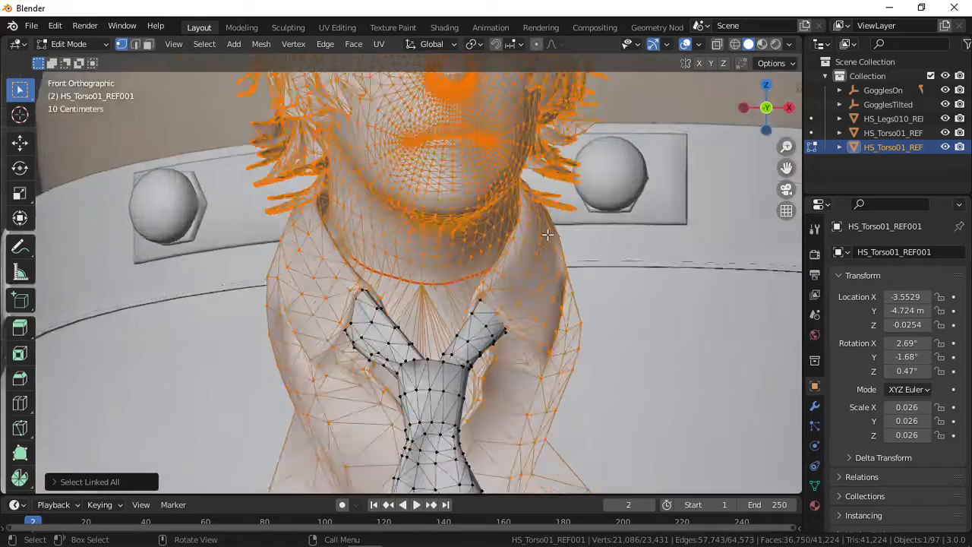
- Try selecting the front of the neck's lower border as a shortest vertex path in vertex select mode
click(135, 43)
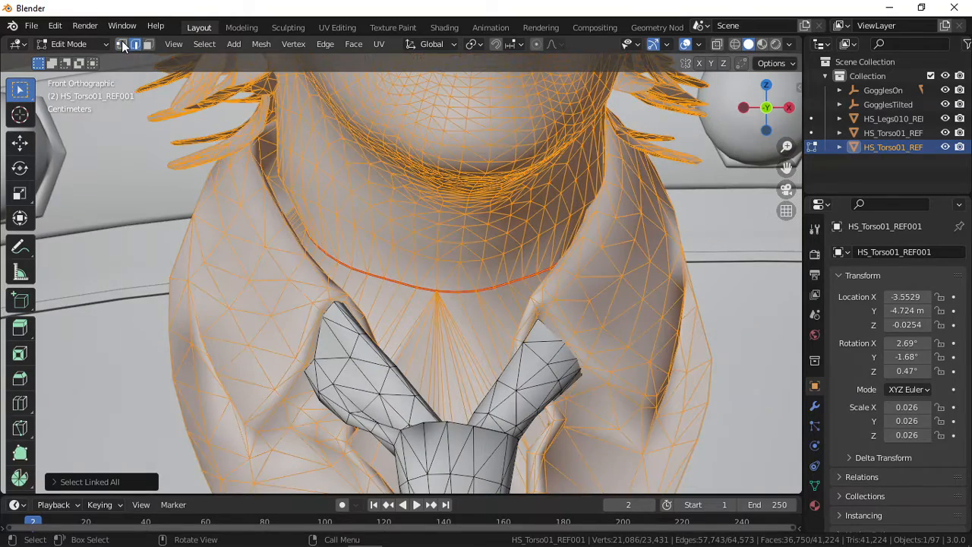
click(121, 44)
click(402, 250)
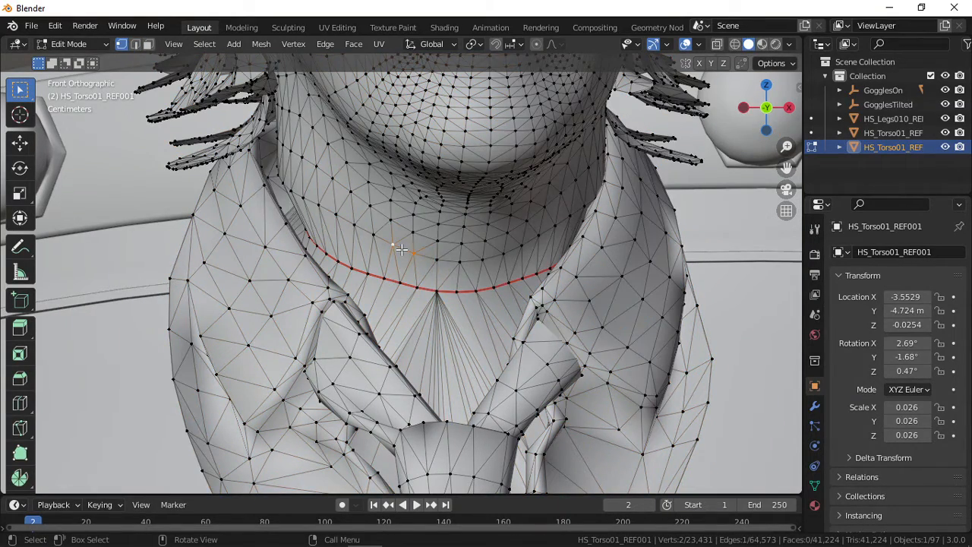
click(356, 266)
scroll(359, 266, down, 3)
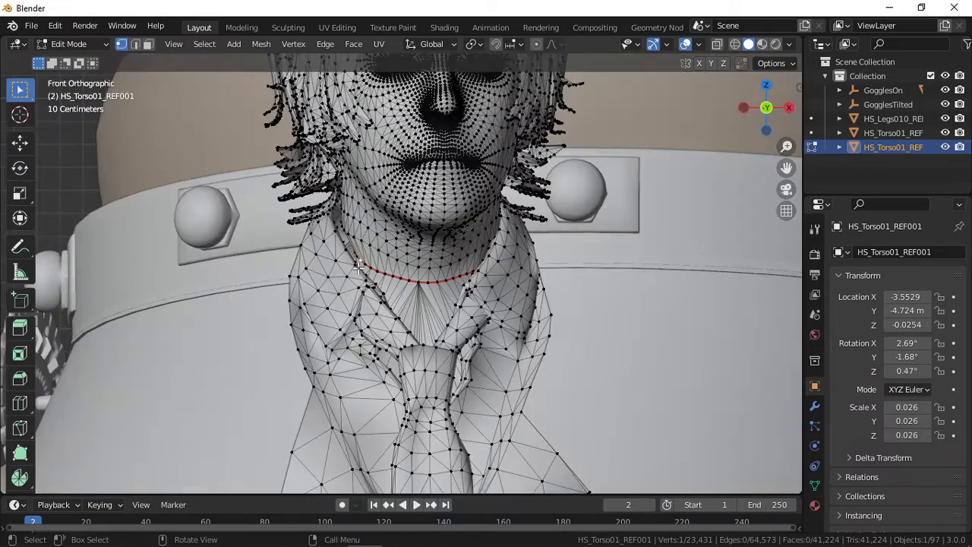
scroll(359, 266, down, 2)
scroll(397, 276, up, 2)
mouse_move(396, 278)
middle_down()
mouse_move(449, 288)
mouse_move(406, 283)
middle_up()
scroll(395, 268, up, 5)
ctrl+click(582, 282)
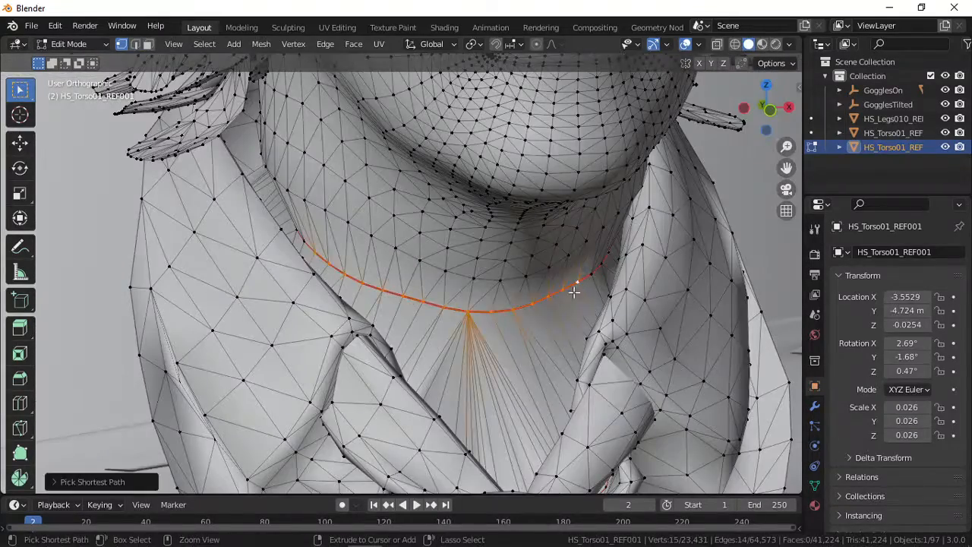
- Extend the shortest-path selection along the neck's lower border from underneath, around one side of the neck opening
middle_drag(582, 281, 579, 206)
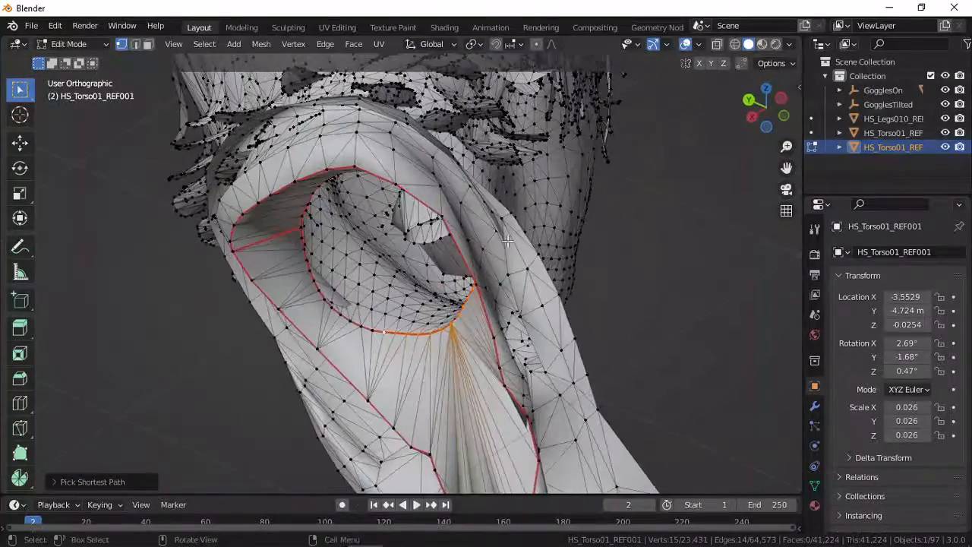
scroll(372, 228, up, 5)
ctrl+click(150, 172)
middle_drag(167, 206, 223, 185)
scroll(169, 159, down, 4)
scroll(227, 175, up, 3)
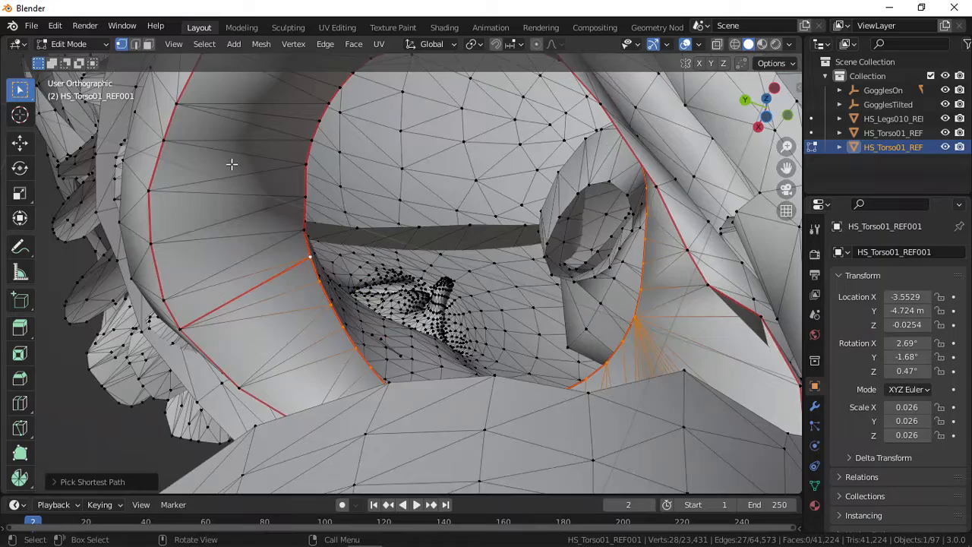
- Start a new shortest-path selection on the collar's inner seam and run it down one side of the shirt opening
click(161, 145)
scroll(161, 148, down, 2)
middle_drag(161, 150, 196, 211)
ctrl+click(369, 380)
scroll(409, 396, down, 1)
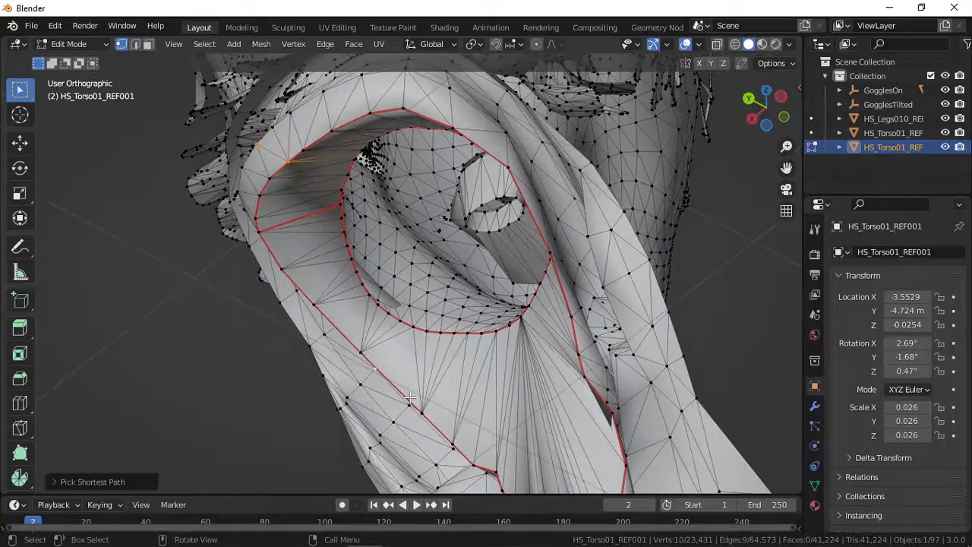
key(ctrl+z)
ctrl+click(360, 349)
shift+middle_drag(418, 377, 370, 285)
ctrl+click(379, 312)
shift+middle_drag(389, 357, 344, 242)
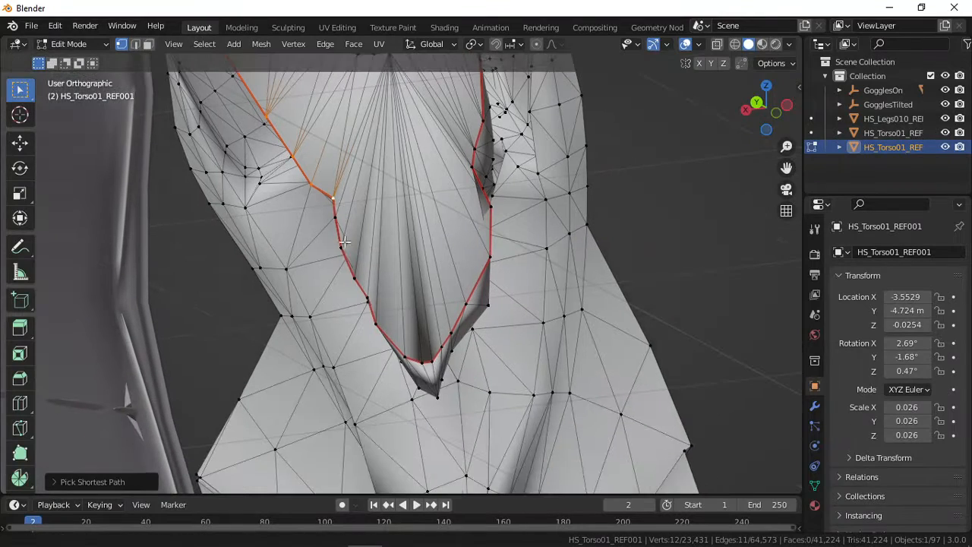
- Continue the vertex path around the bottom point of the shirt opening and up the other side to close the collar loop
ctrl+click(421, 362)
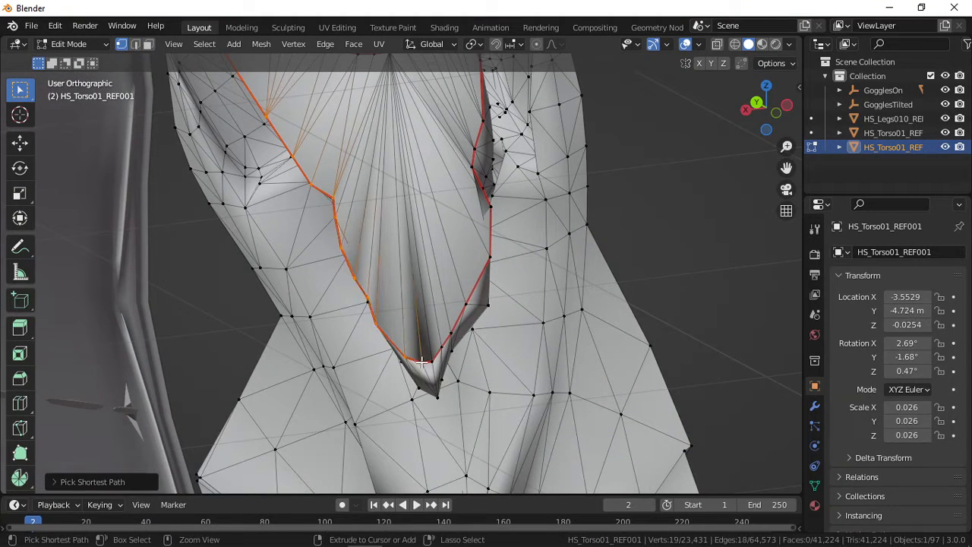
ctrl+click(487, 257)
middle_drag(487, 256, 523, 366)
ctrl+click(477, 249)
ctrl+click(426, 176)
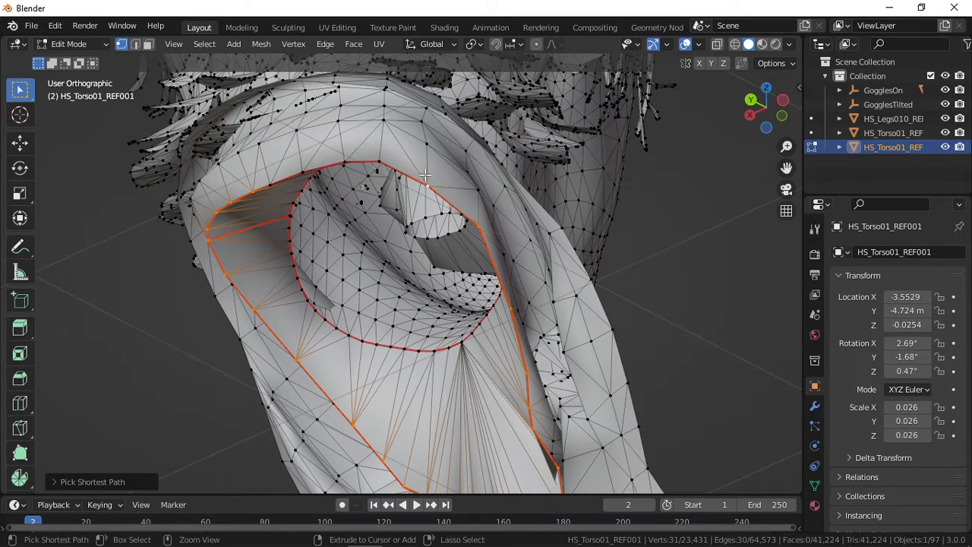
shift+middle_drag(426, 177, 373, 209)
ctrl+click(357, 221)
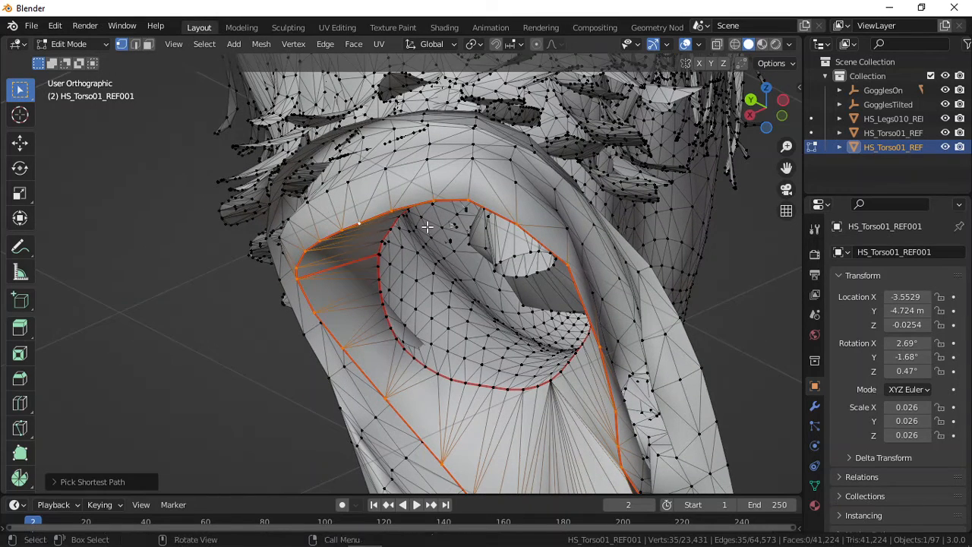
- Hide the selected collar loop to disconnect the head from the collar for linked selection
scroll(459, 279, down, 1)
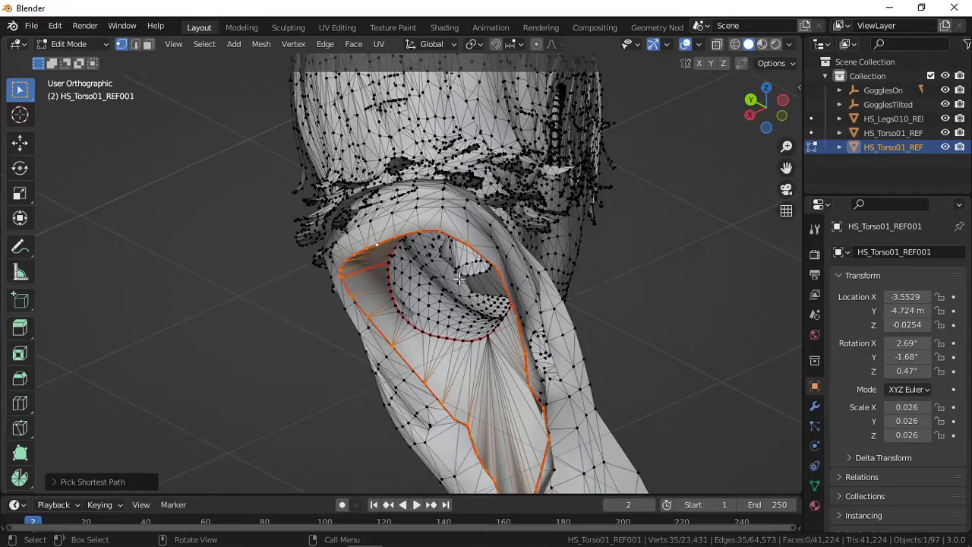
key(h)
middle_drag(459, 292, 267, 348)
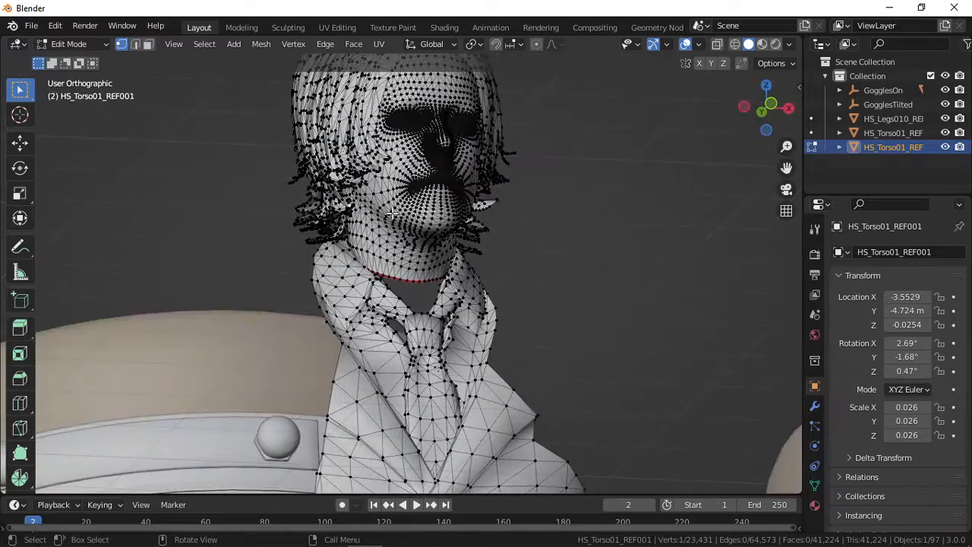
- Circle-select the upper head through the mesh from the front with X-ray on, and switch X-ray back off
key(KP_1)
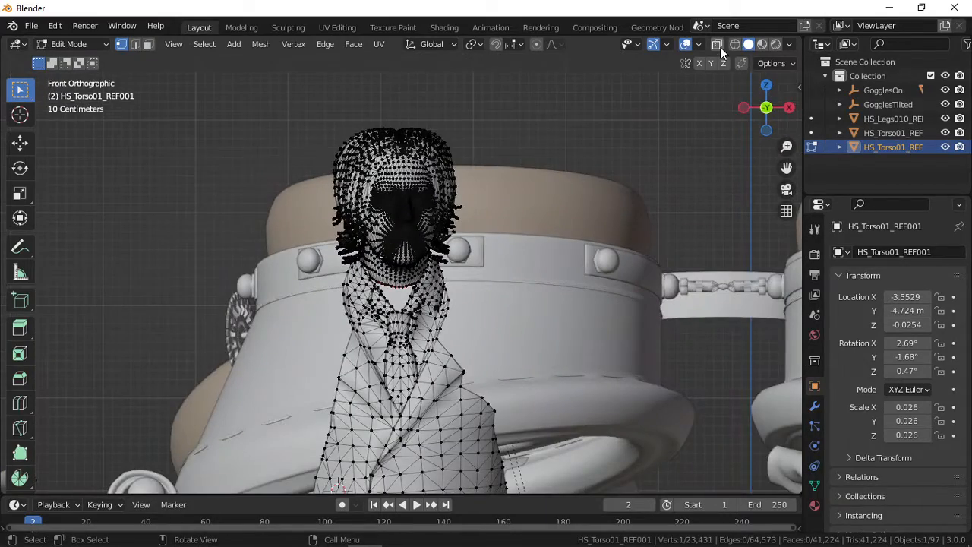
click(720, 47)
key(c)
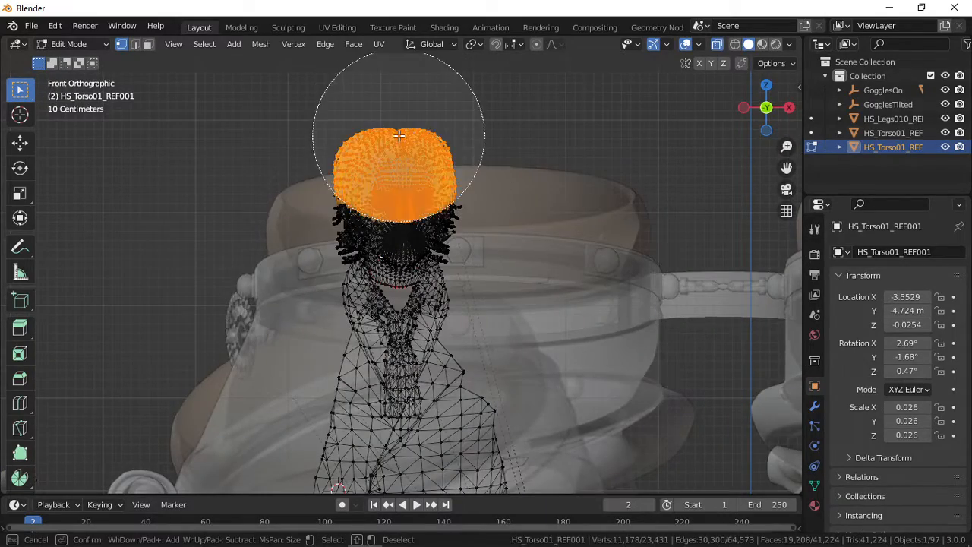
click(719, 46)
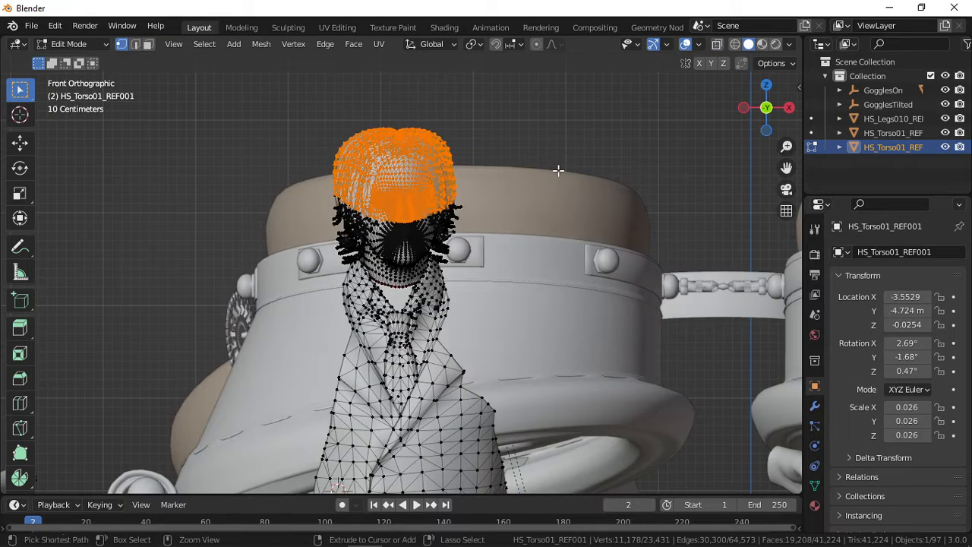
- Extend the selection to all geometry linked to the head, including the loose hair strands at the back
scroll(558, 170, up, 3)
middle_drag(527, 180, 296, 258)
scroll(290, 262, up, 2)
middle_drag(220, 261, 453, 395)
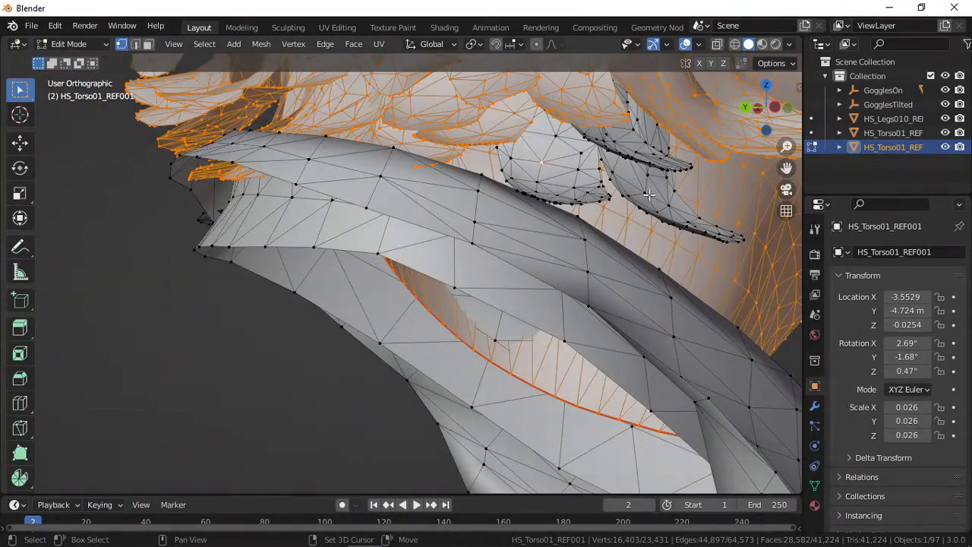
middle_drag(643, 144, 623, 198)
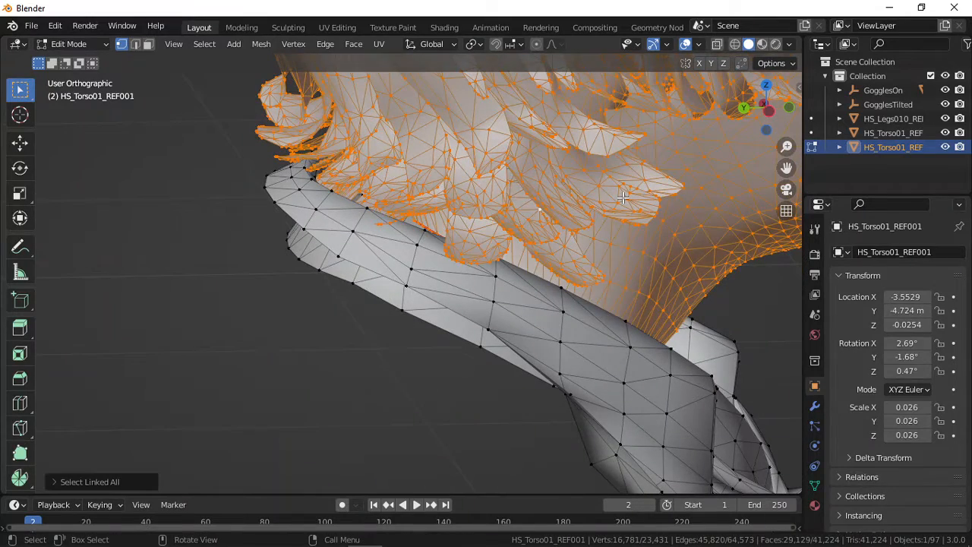
- Rotate the head about -7.22° around global Z and move it about -0.047 m in X and 0.013 m in Z
key(KP_1)
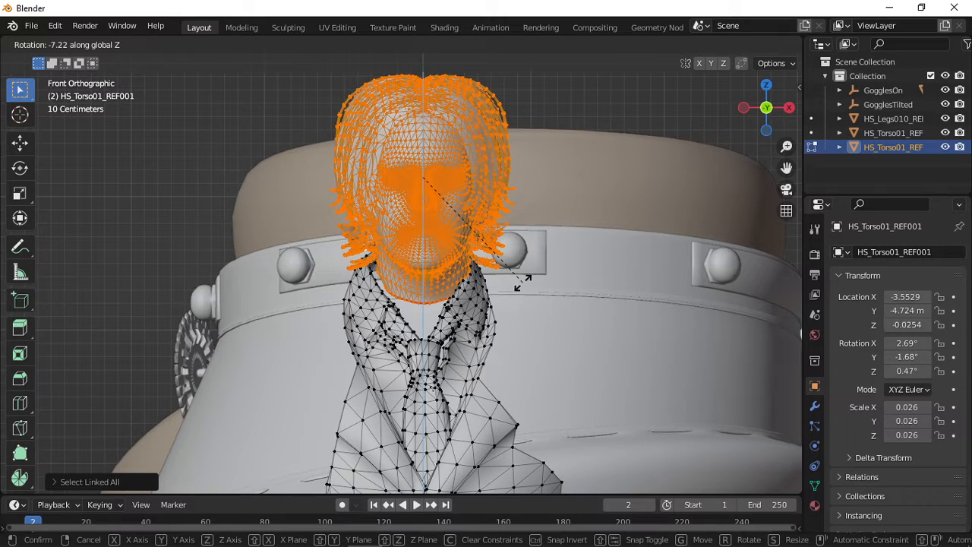
click(523, 283)
scroll(561, 273, up, 5)
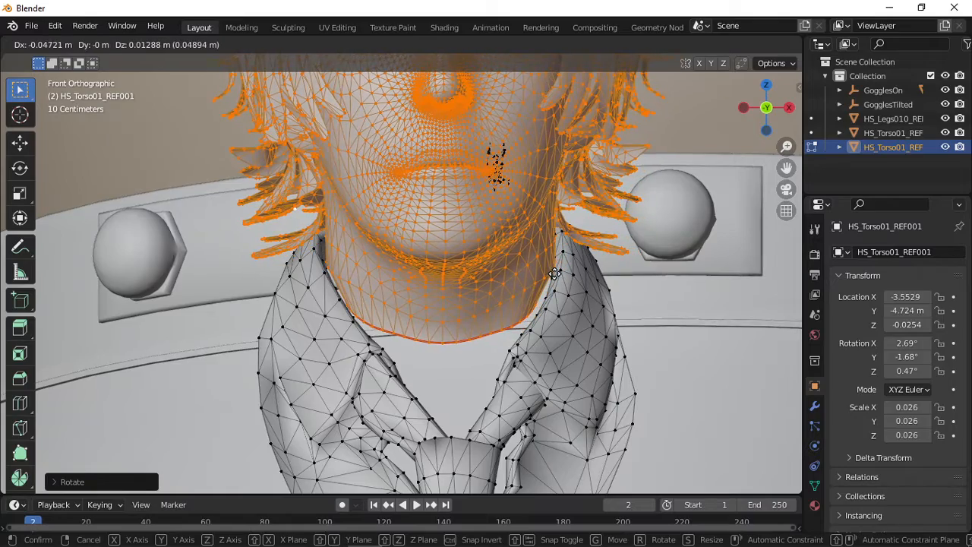
click(555, 273)
key(KP_3)
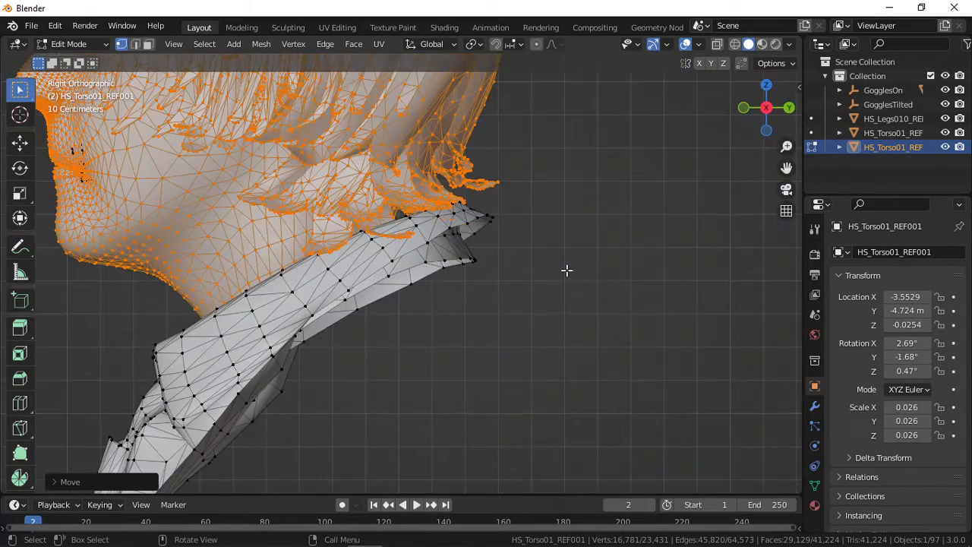
key(KP_1)
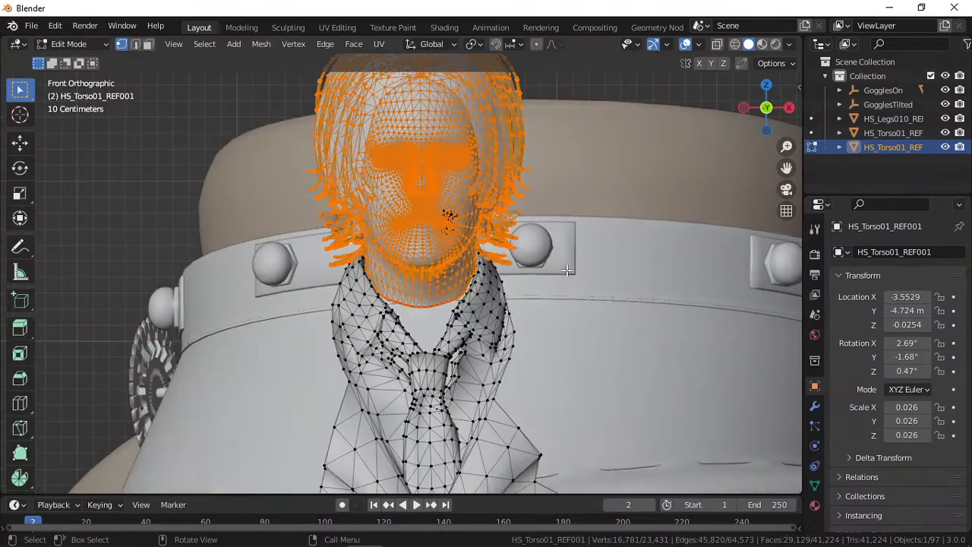
- Select the legs and torso in Object Mode and rotate them together by about 1.85° in the right side view
key(Tab)
scroll(568, 269, down, 5)
middle_drag(568, 270, 598, 225)
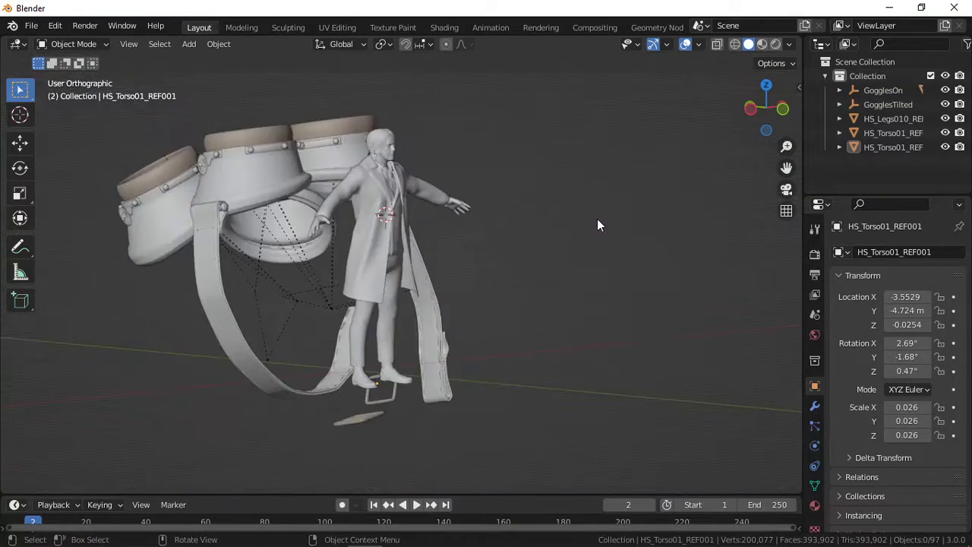
key(KP_3)
scroll(480, 403, up, 3)
scroll(602, 268, down, 1)
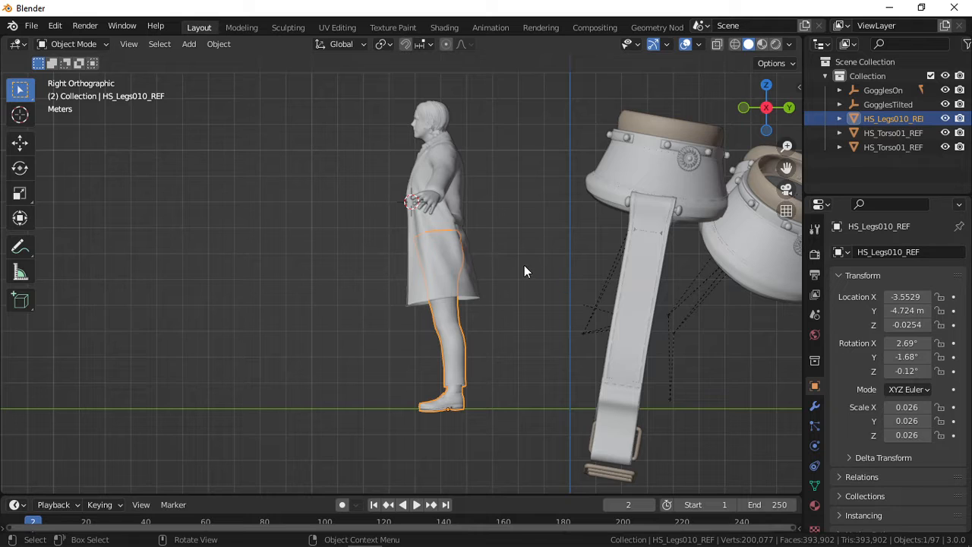
shift+click(464, 176)
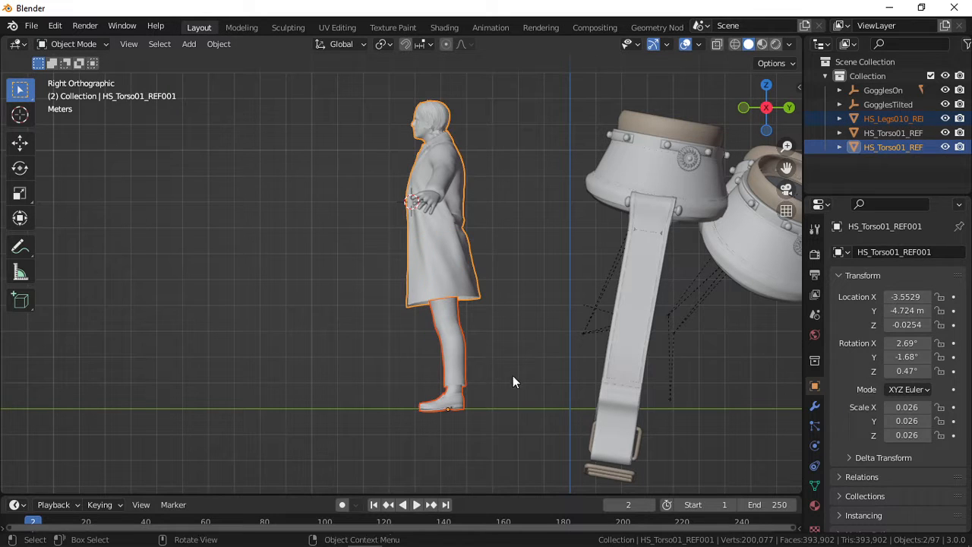
key(r)
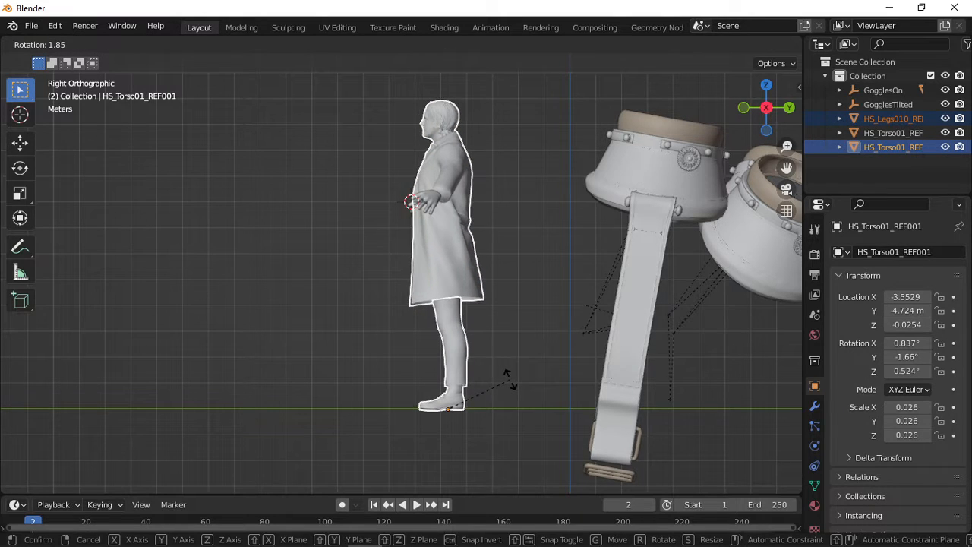
click(509, 382)
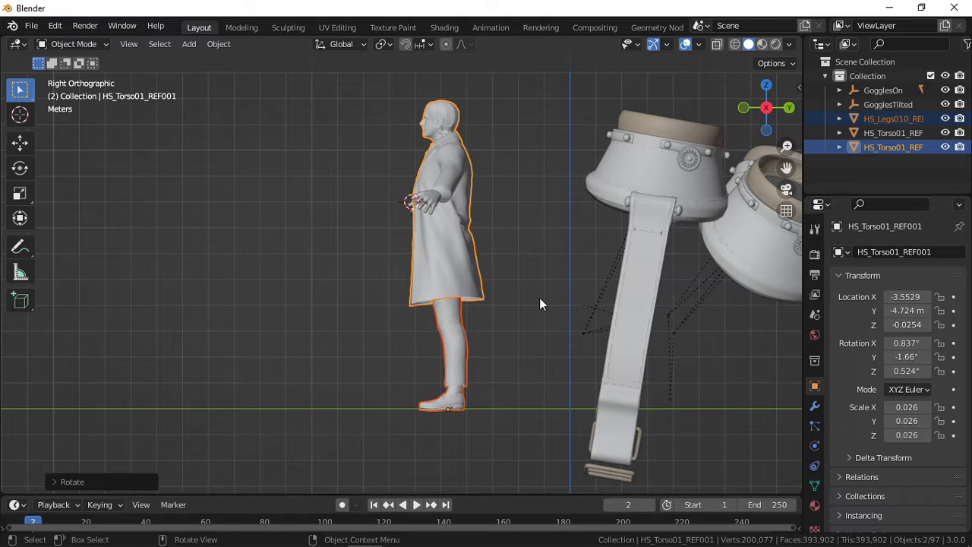
scroll(540, 304, down, 4)
key(KP_1)
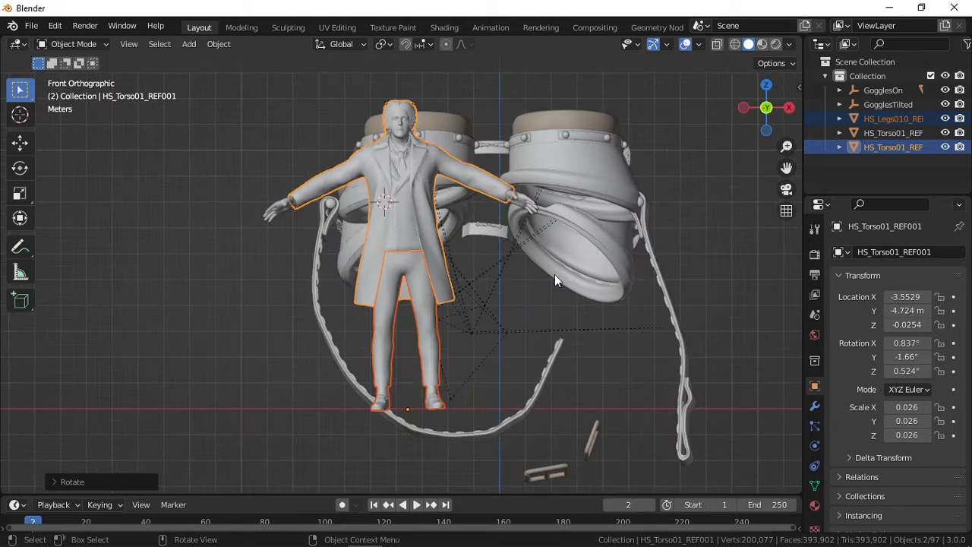
- Deselect the character, then box-select the GogglesOn empty beside it and delete it
click(548, 272)
middle_drag(513, 287, 478, 319)
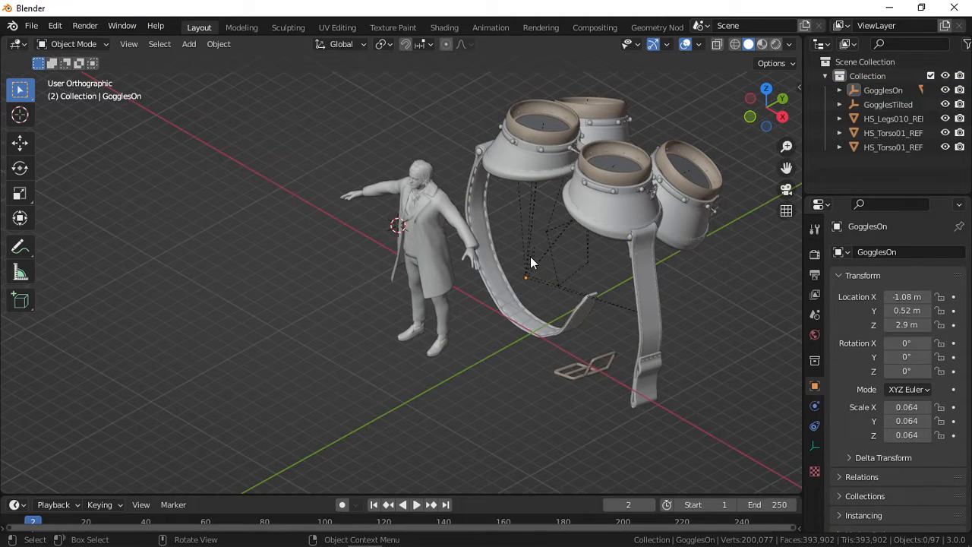
scroll(530, 256, up, 5)
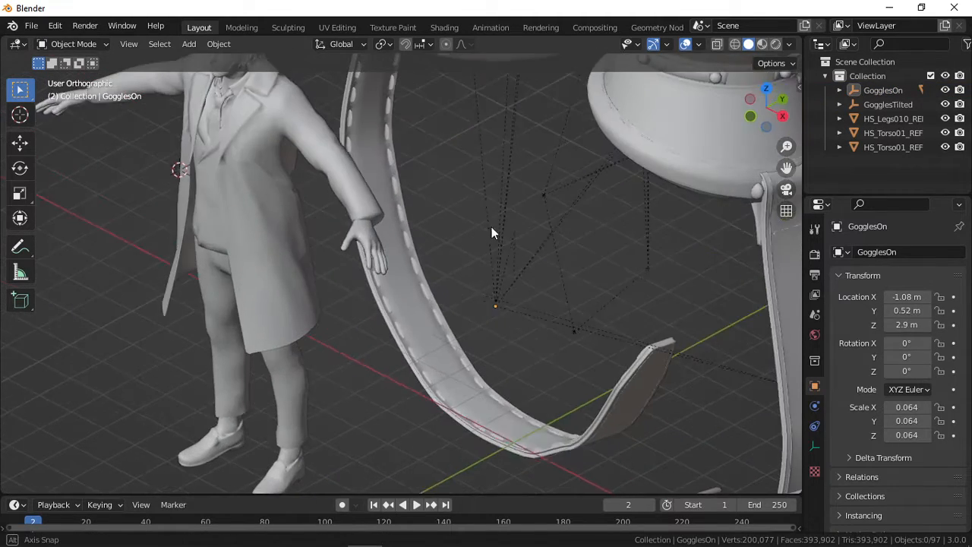
drag(479, 279, 514, 360)
key(x)
click(499, 363)
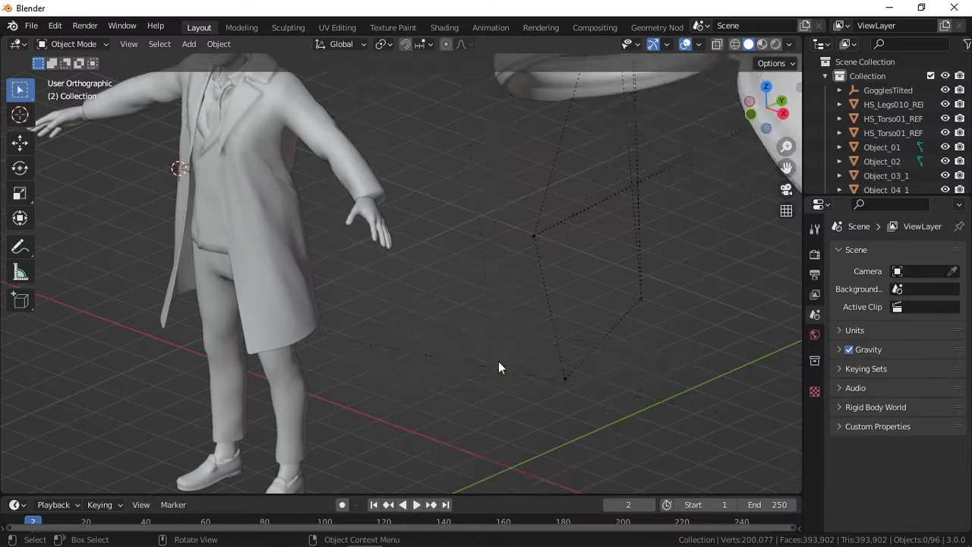
- Undo the deletion of the GogglesOn empty and step back to frame 1
scroll(499, 361, down, 5)
key(ctrl+z)
key(Left)
middle_drag(540, 324, 90, 286)
scroll(244, 300, down, 1)
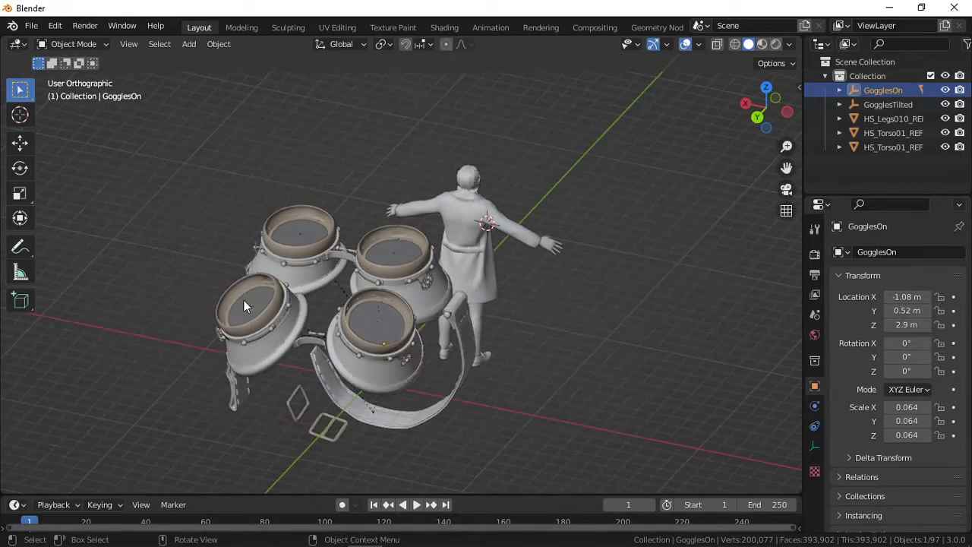
scroll(312, 254, up, 3)
shift+middle_drag(244, 300, 45, 253)
scroll(221, 301, down, 2)
scroll(282, 248, down, 2)
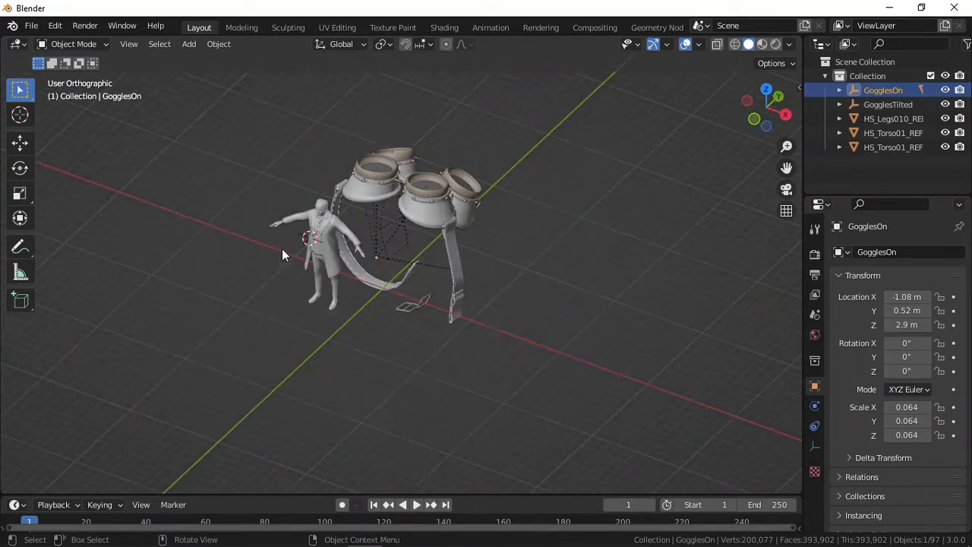
- Select GogglesOn and GogglesTilted with all their parts and rotate them in the right side view to about 100° in X
key(KP_3)
drag(394, 155, 591, 388)
key(r)
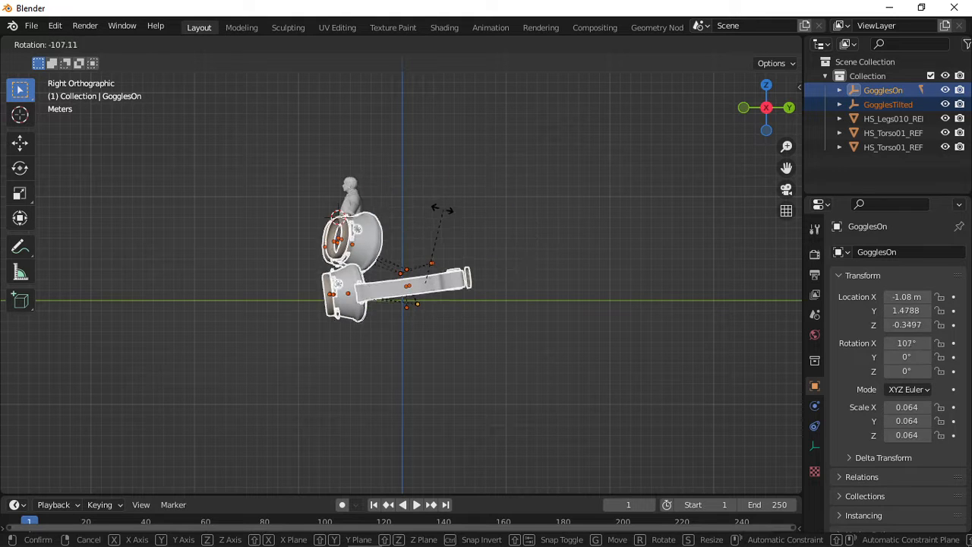
click(446, 215)
key(r)
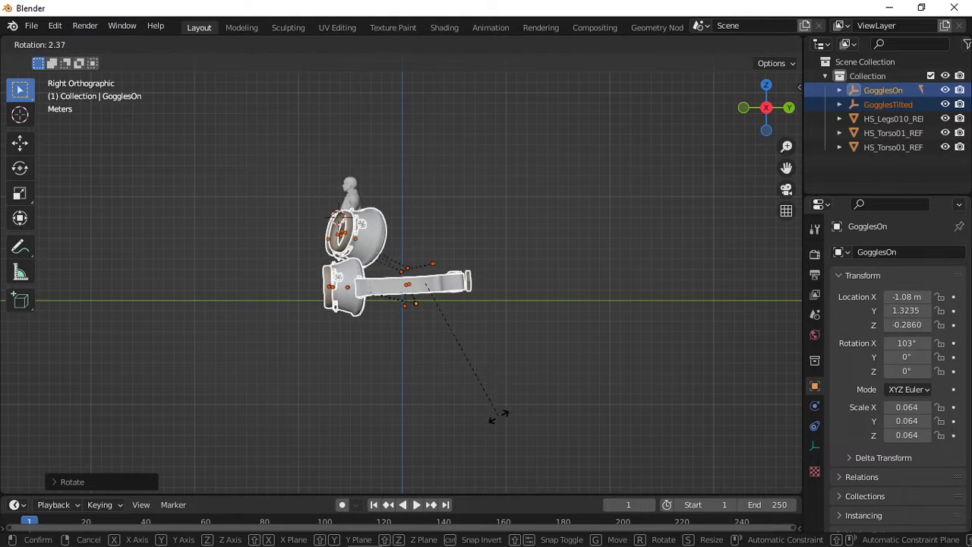
click(495, 420)
middle_drag(495, 400, 382, 310)
key(KP_3)
key(KP_3)
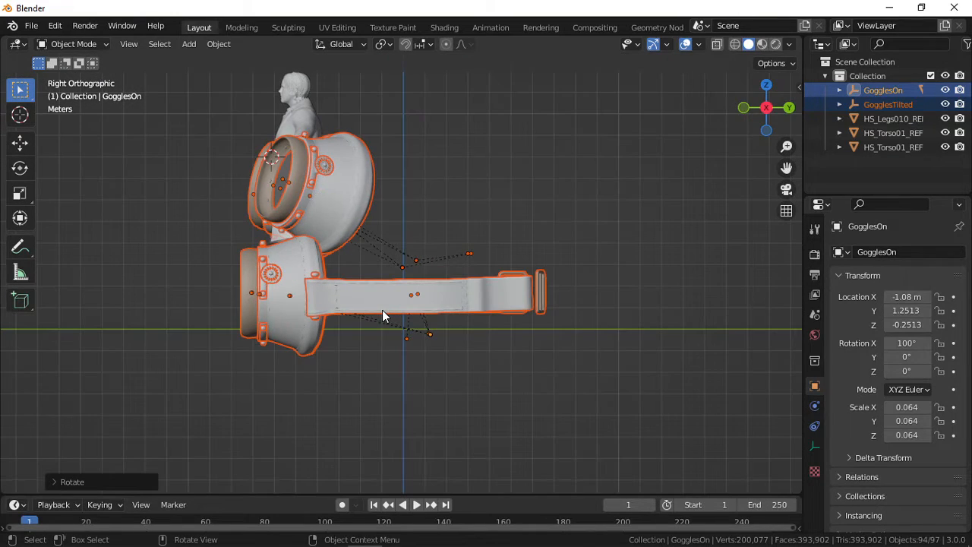
- Move both goggles up to the height of the character's head in the right side view
key(g)
click(272, 116)
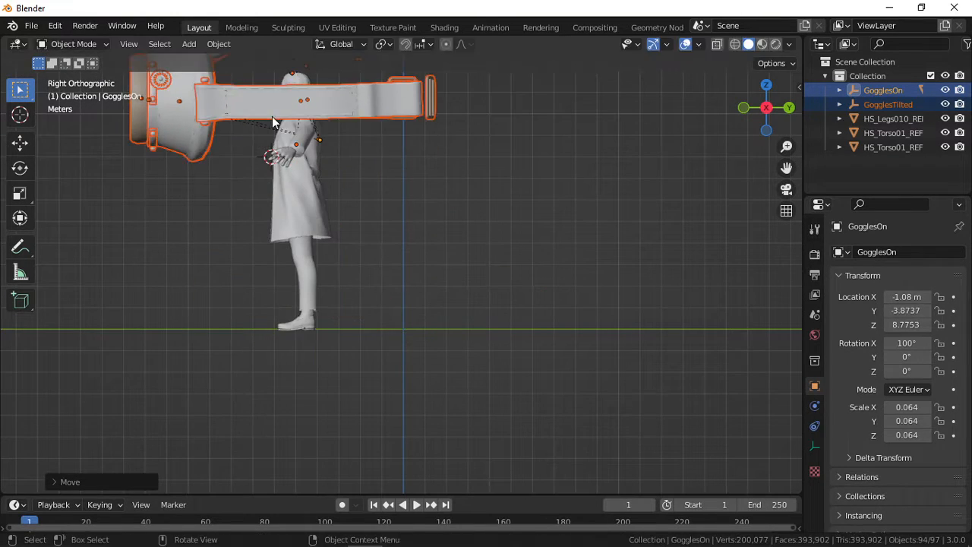
shift+middle_drag(301, 168, 355, 325)
scroll(355, 325, up, 2)
- Scale both goggles down to about 0.006 so they suit the size of the character's head
key(s)
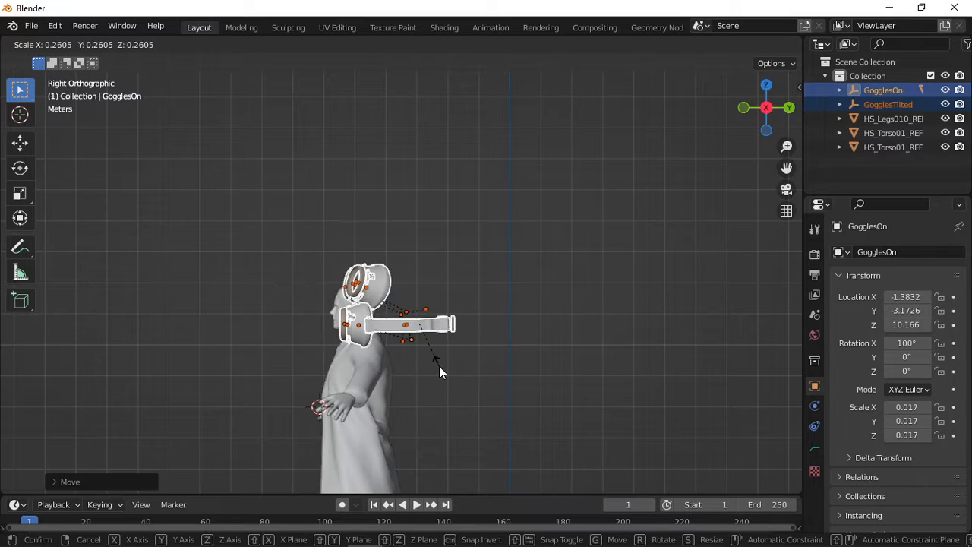
click(439, 366)
scroll(446, 375, up, 3)
shift+middle_drag(446, 375, 503, 334)
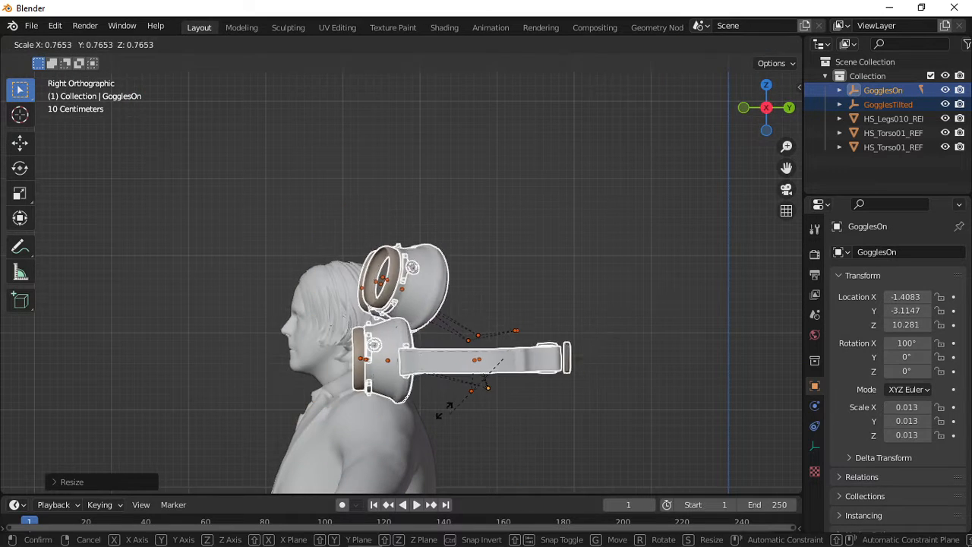
click(489, 394)
scroll(529, 425, up, 2)
- Place both goggles in front of the face, with GogglesOn at about X -3.93 m, Y -4.974 m and Z 11.15 m
key(g)
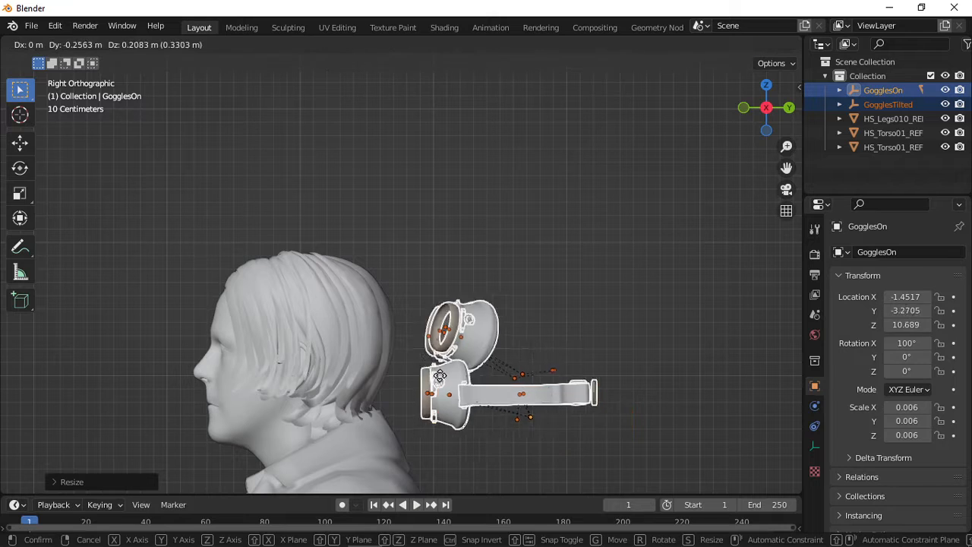
click(292, 351)
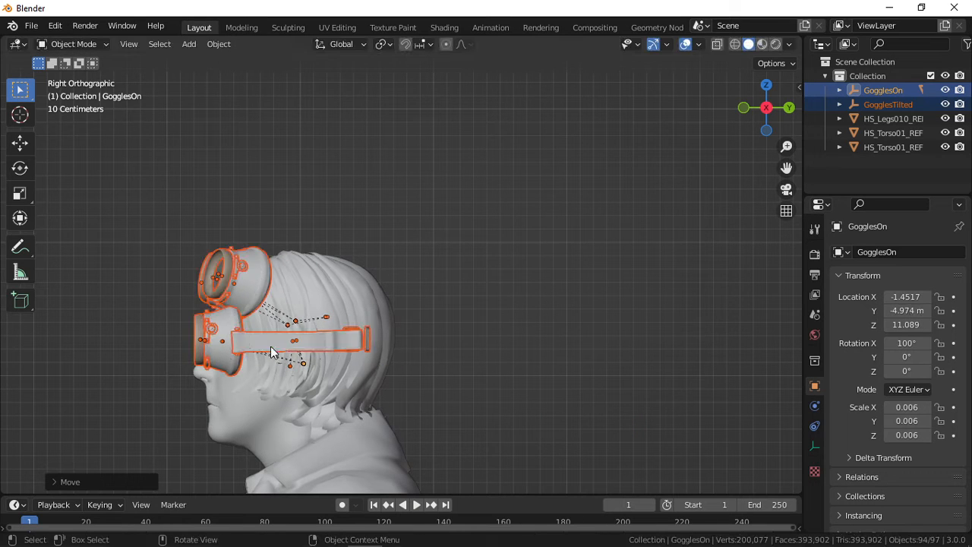
key(KP_1)
scroll(574, 348, up, 5)
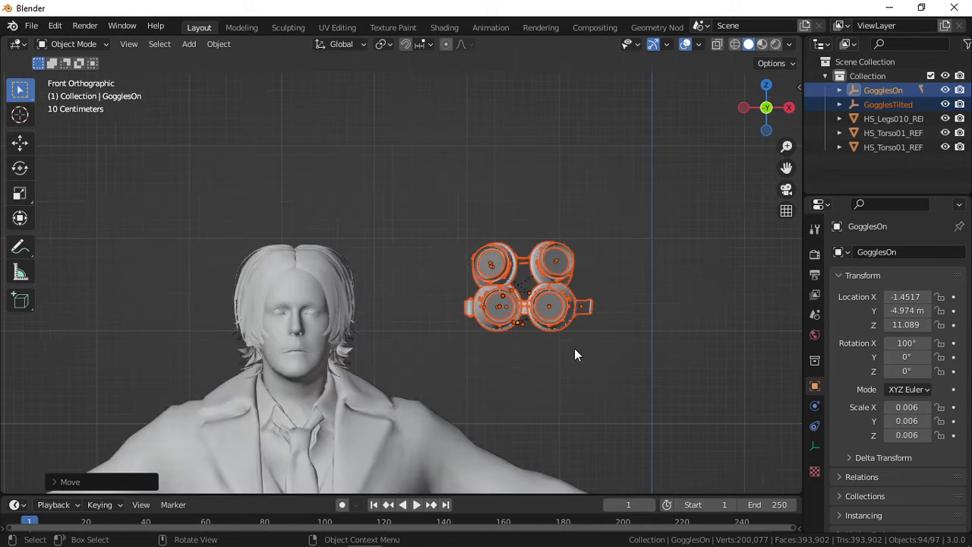
key(g)
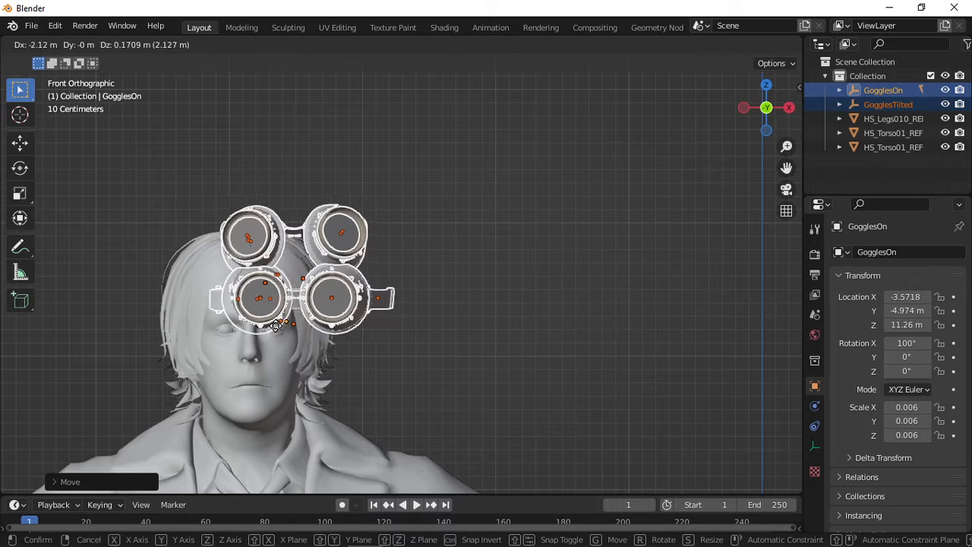
click(245, 339)
- Scale the goggles down to about 0.005 and move them forward off the face to about Y -5.077 m
key(s)
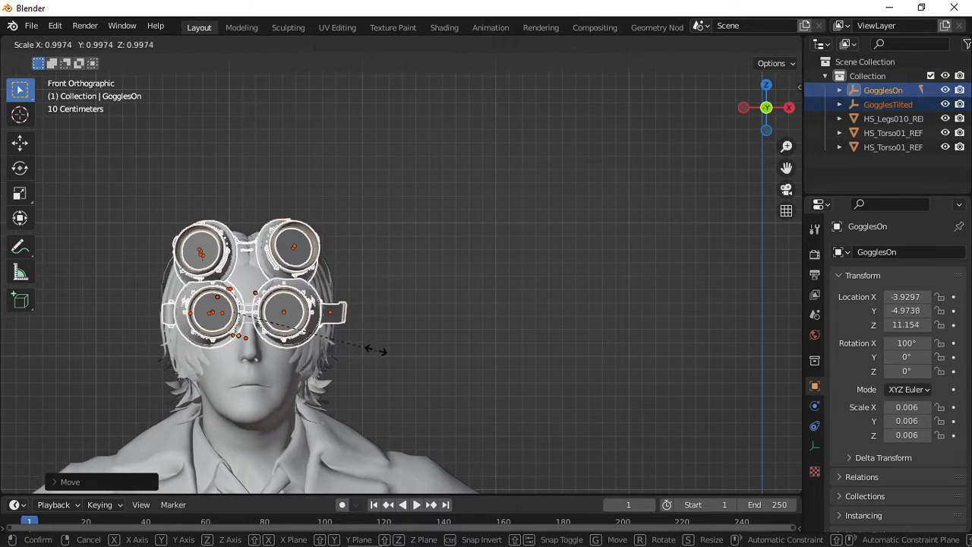
click(362, 347)
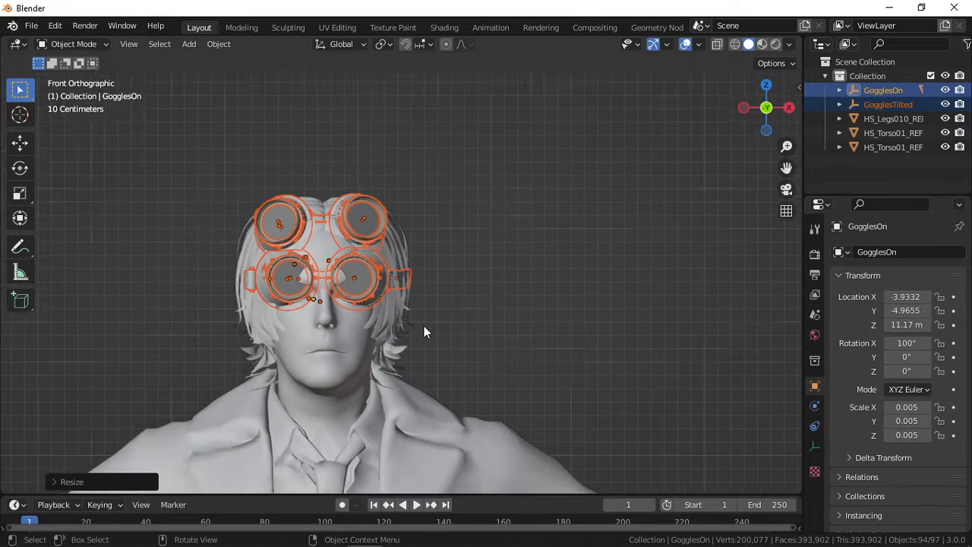
key(KP_3)
key(g)
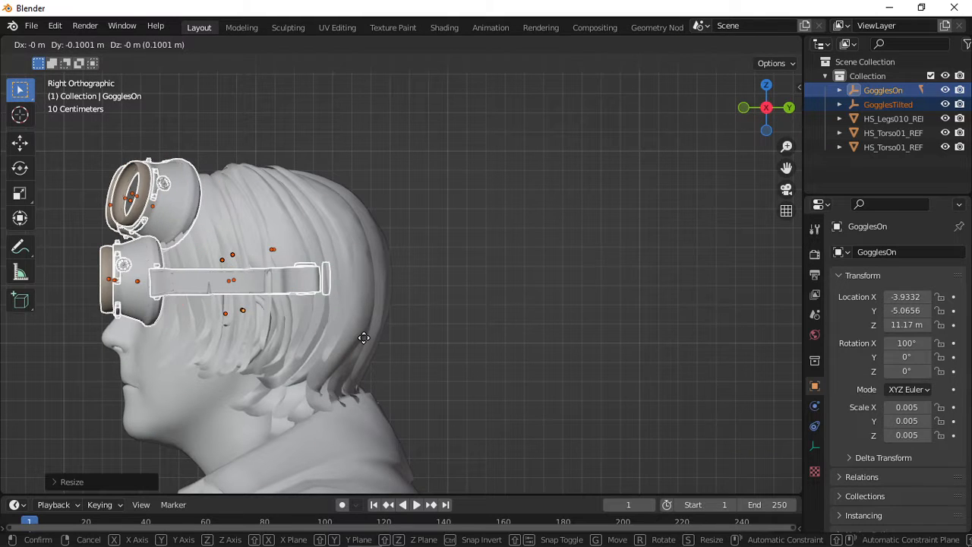
click(361, 341)
- Fine-tune the goggles over the eyes in the front view, with GogglesOn at about X -3.937 m and Z 11.148 m
key(KP_4)
key(KP_4)
key(KP_4)
key(KP_1)
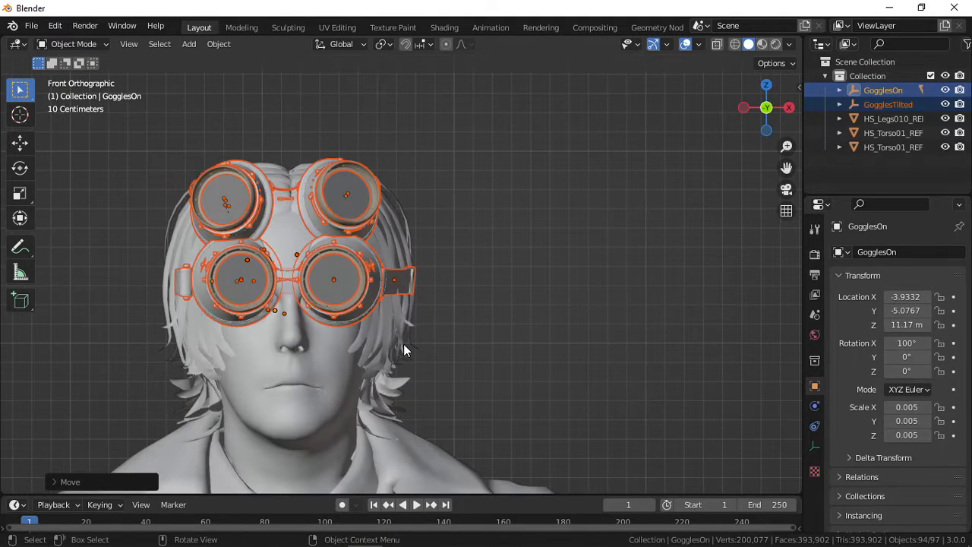
key(g)
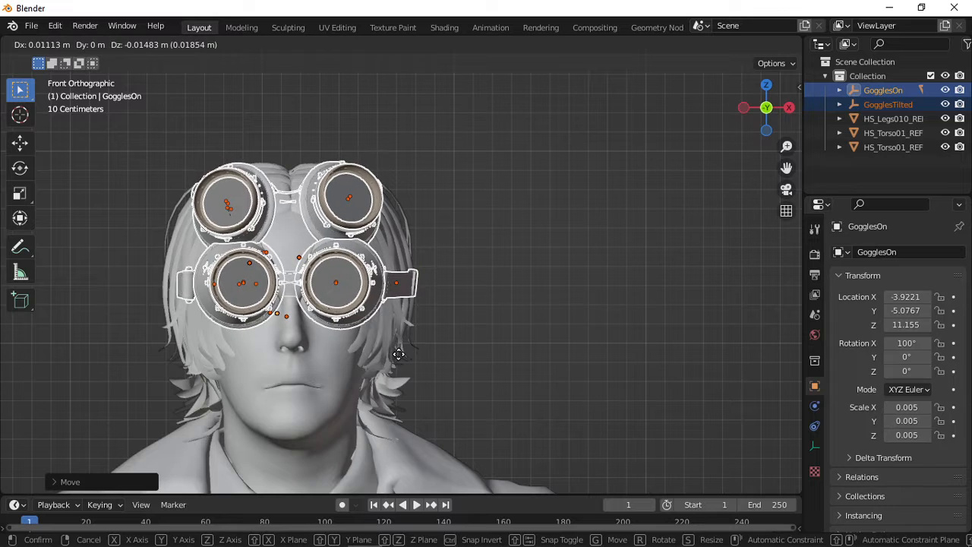
click(395, 355)
- Select all objects and move them about 3.62 m along X in the front view to centre the character on the Z axis
scroll(395, 355, down, 6)
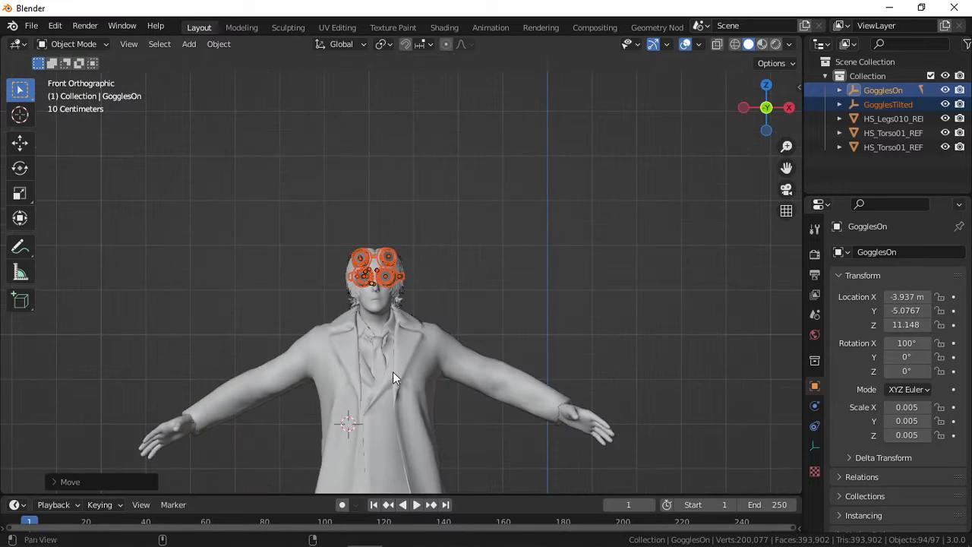
shift+middle_drag(393, 371, 330, 318)
scroll(433, 258, down, 5)
scroll(330, 318, up, 4)
scroll(376, 297, down, 5)
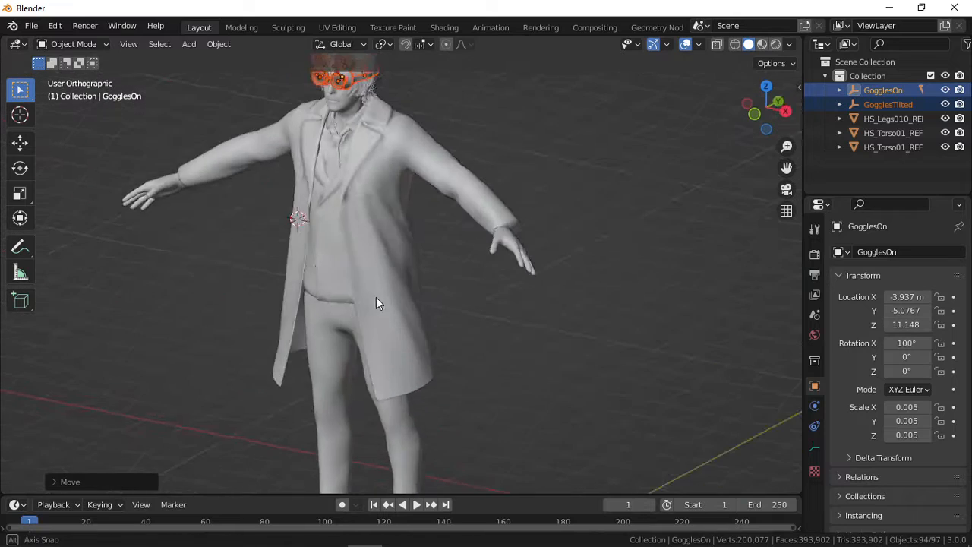
scroll(398, 291, down, 4)
key(KP_1)
scroll(408, 313, up, 4)
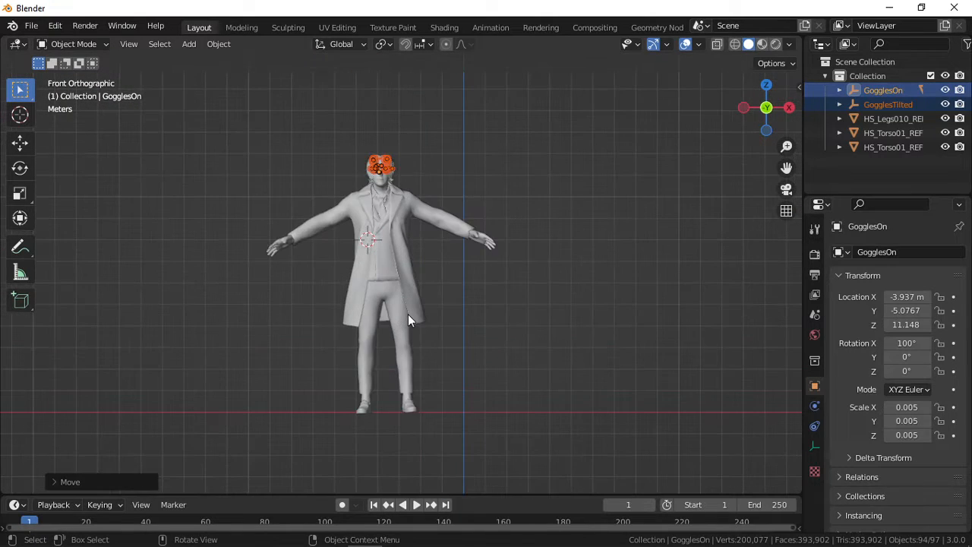
key(a)
scroll(408, 314, down, 2)
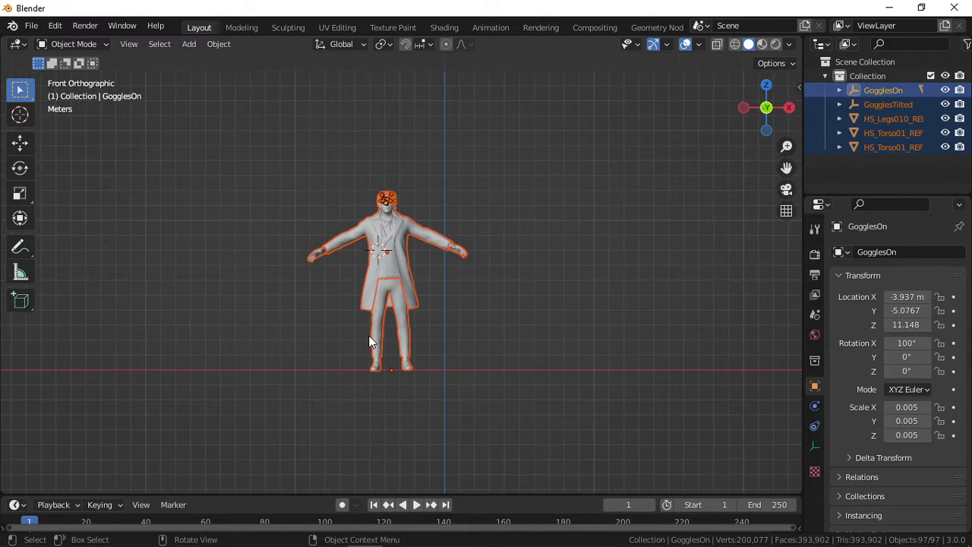
key(g)
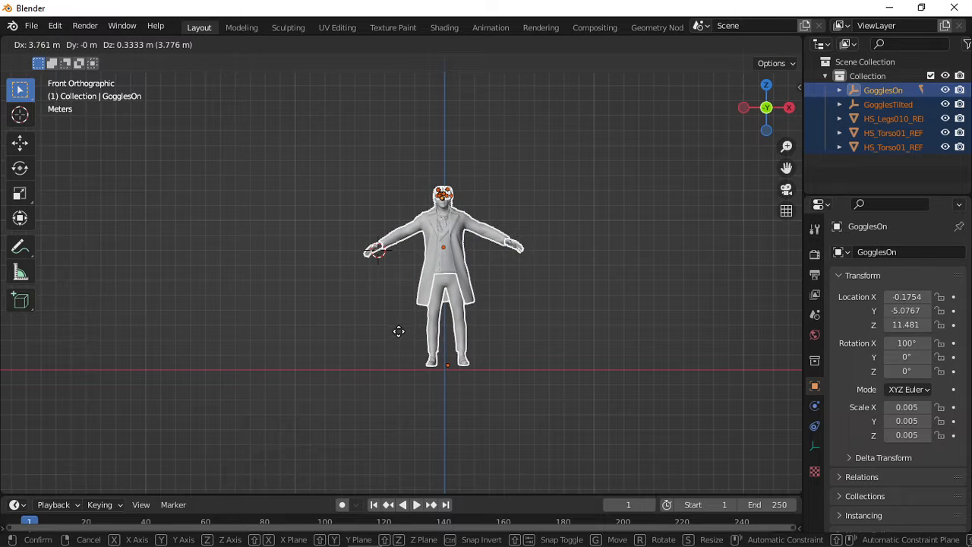
click(397, 336)
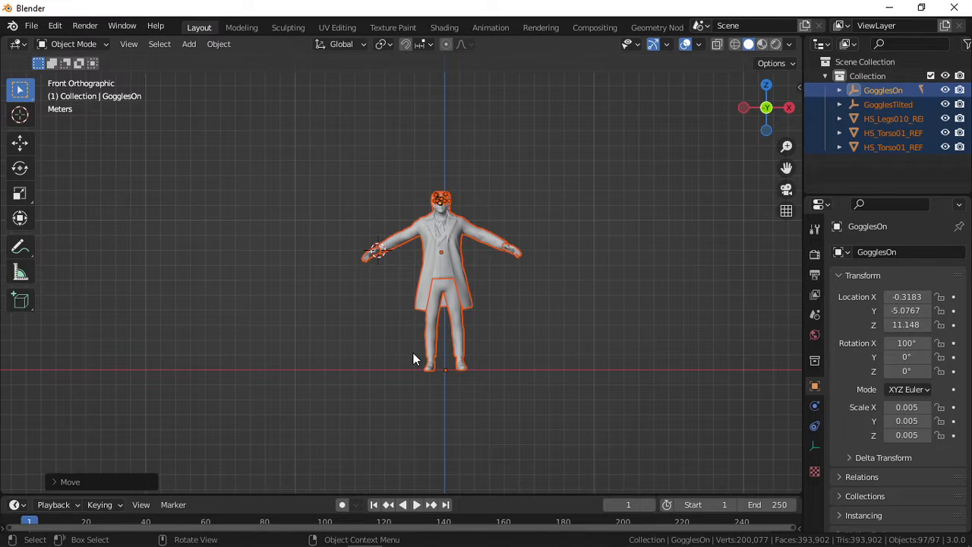
- Move all objects about 4.71 m along global Y in the right side view so the feet stand at the origin
key(KP_3)
scroll(417, 369, up, 2)
key(g)
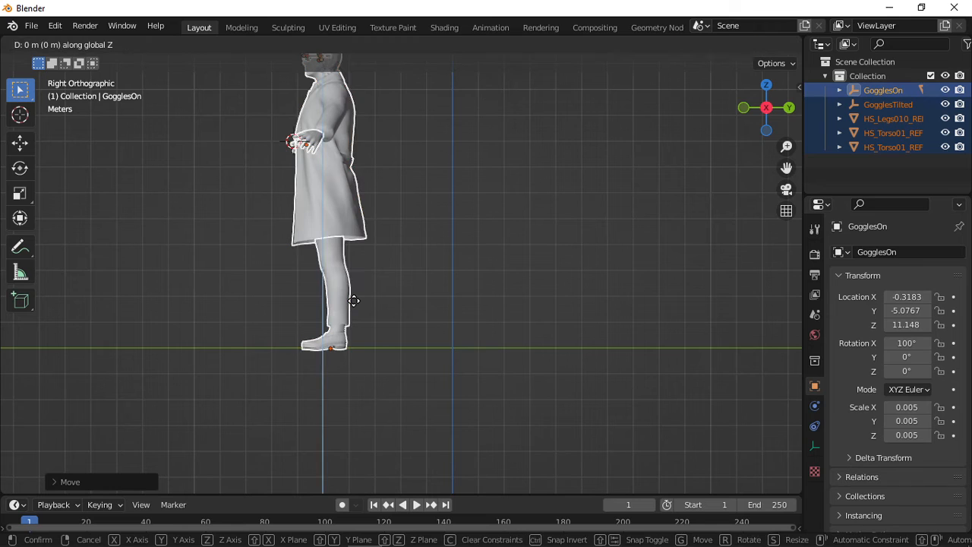
key(y)
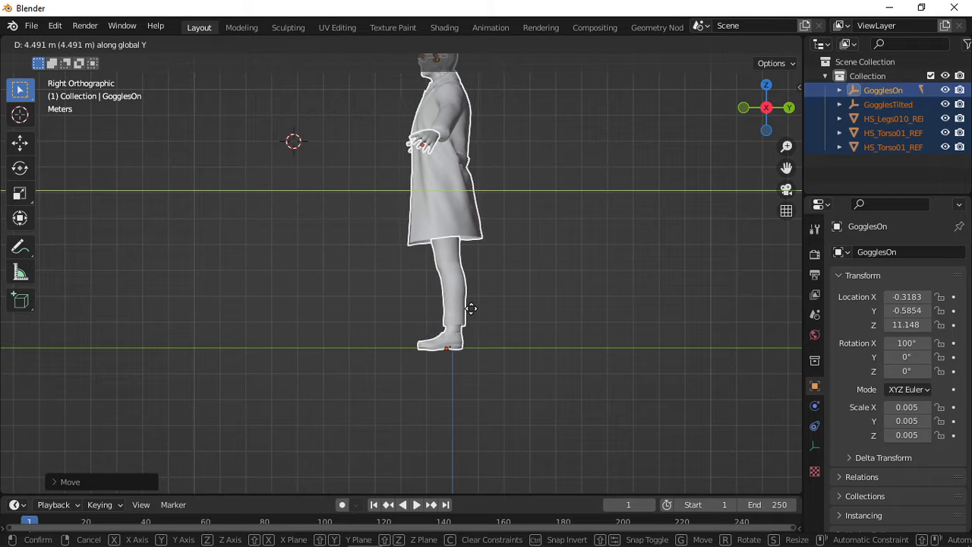
click(475, 308)
- Raise all objects about 0.09 m in the right side view so the shoe sole meets the ground line
scroll(471, 326, up, 6)
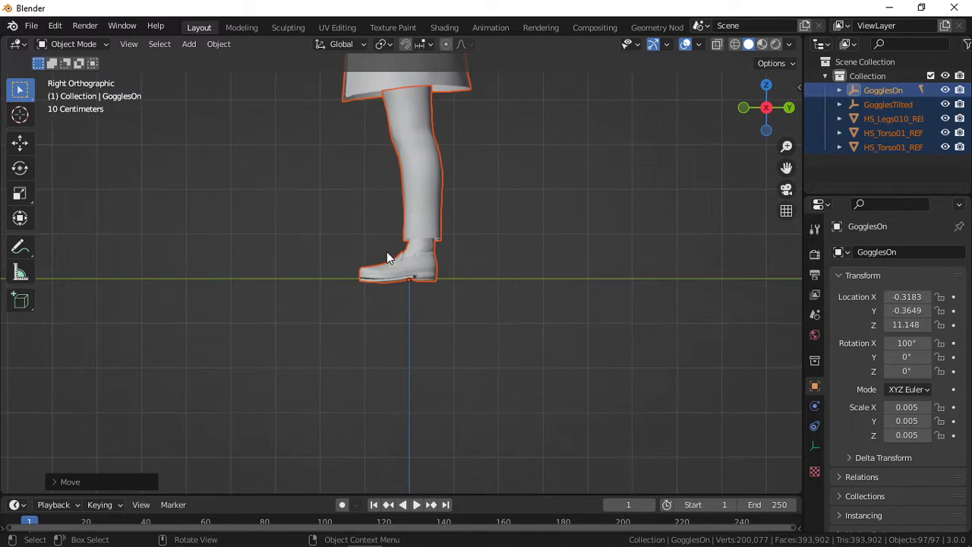
key(g)
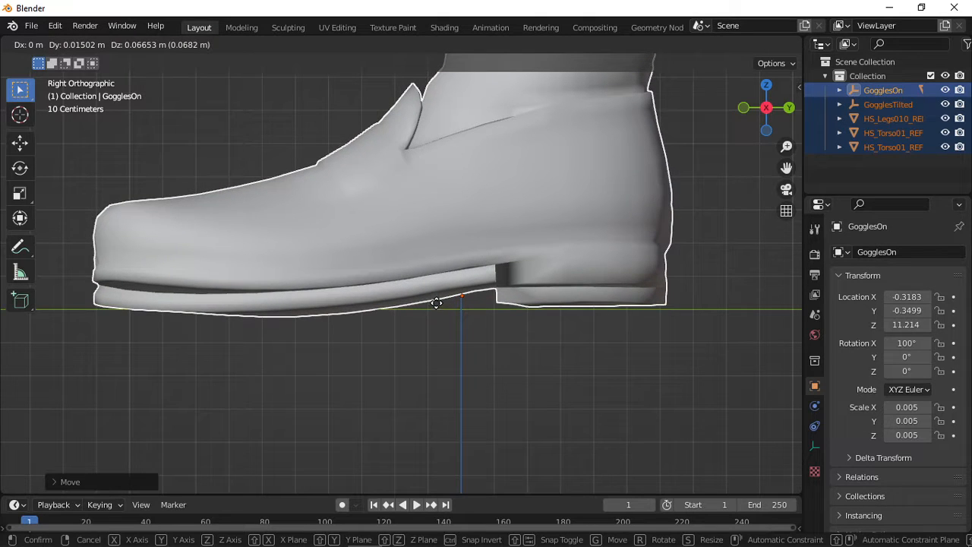
click(437, 297)
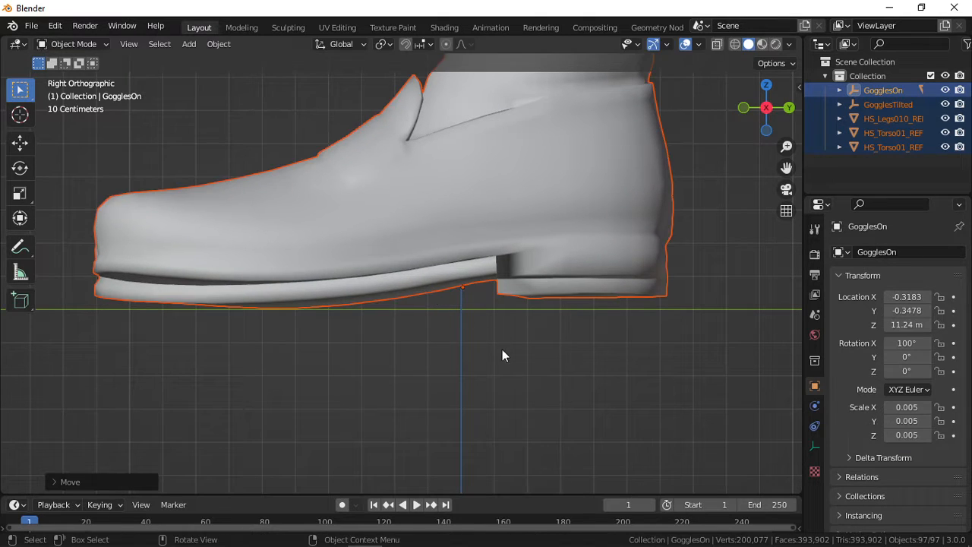
- Rotate all objects slightly in the right side view and lower them about 0.02 m to level the shoe soles on the ground line
key(r)
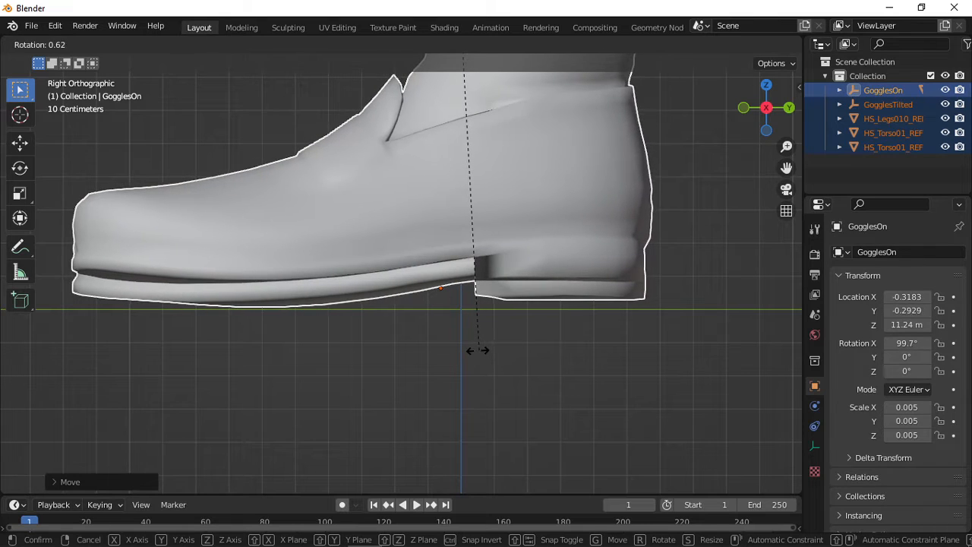
click(471, 349)
key(g)
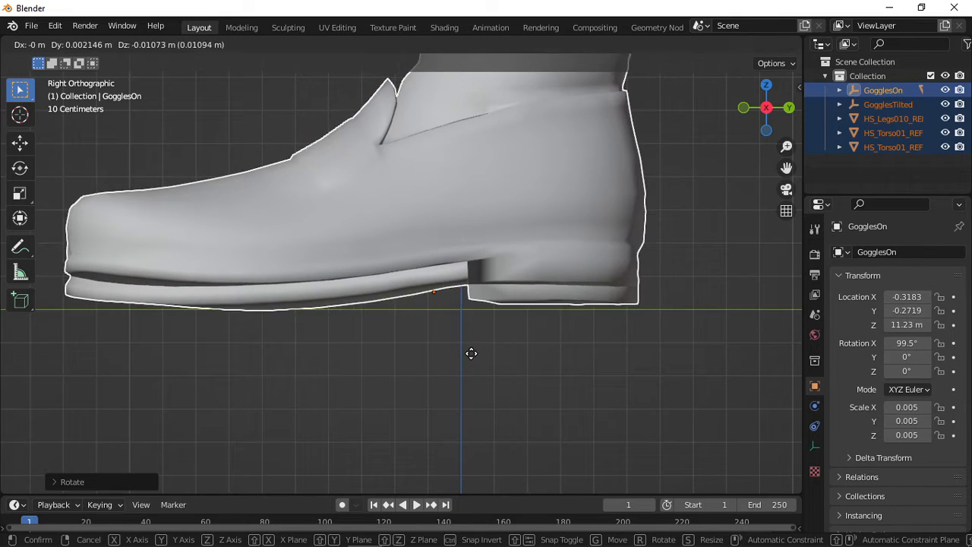
click(472, 361)
key(r)
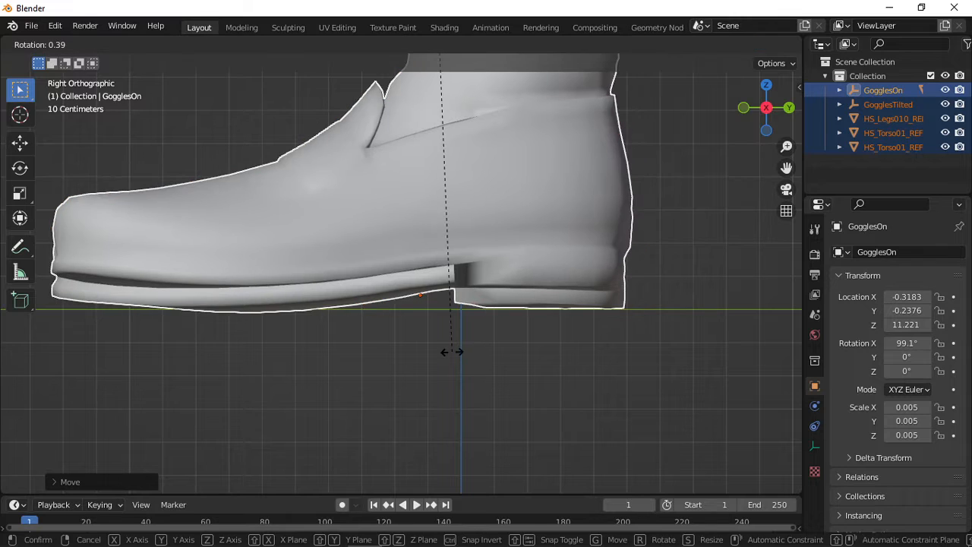
click(460, 342)
- Examine the character's upright posture and the shoes' contact with the ground line in the right side view
scroll(460, 331, down, 15)
scroll(462, 326, up, 5)
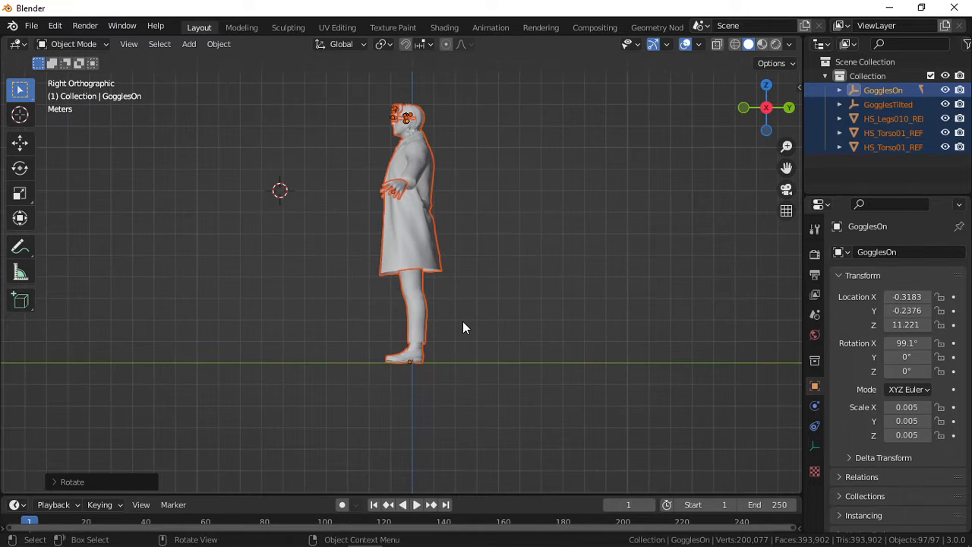
scroll(463, 327, up, 7)
shift+middle_drag(456, 368, 424, 186)
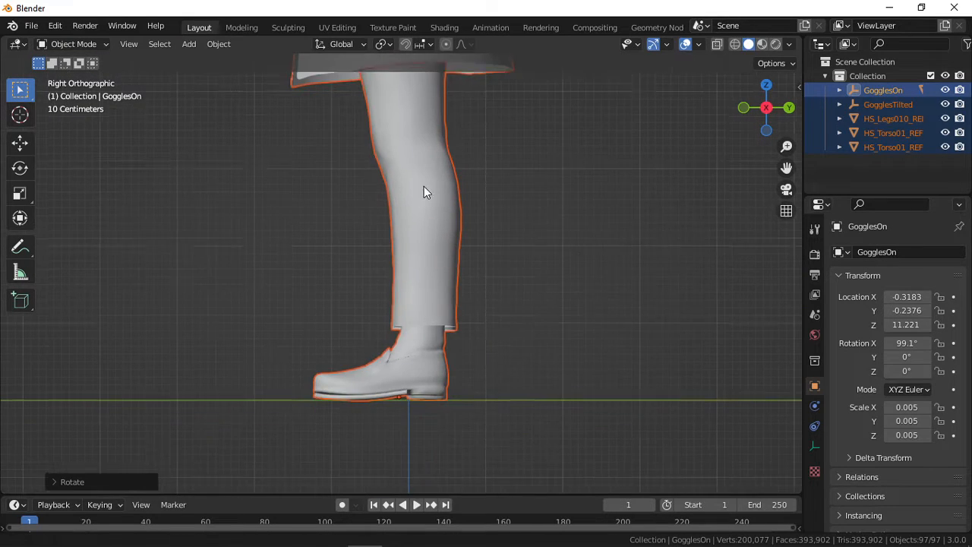
scroll(413, 277, up, 3)
scroll(411, 288, down, 3)
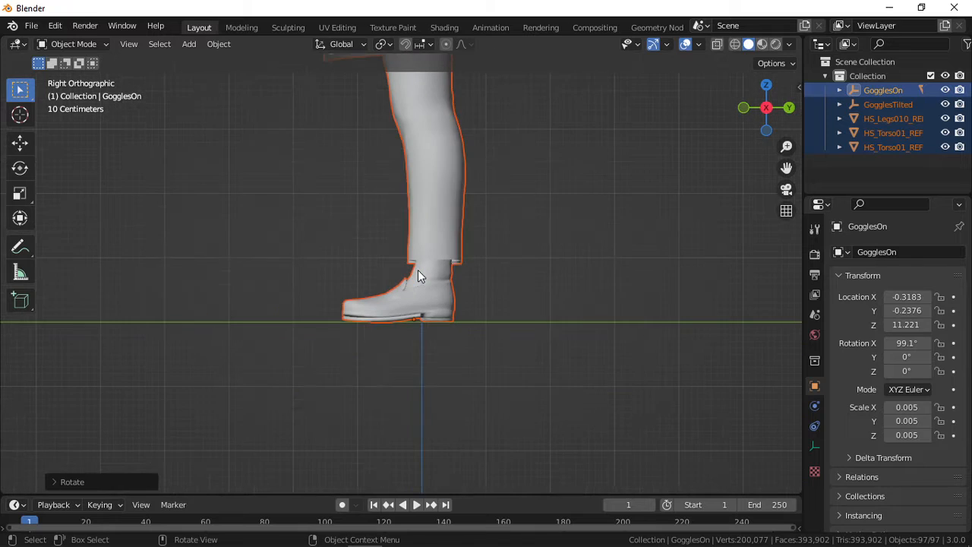
scroll(418, 270, up, 3)
scroll(418, 270, down, 3)
- Move all objects about 0.07 m in the negative global X direction in the front view to centre them on the origin
middle_drag(418, 270, 440, 255)
scroll(437, 262, up, 6)
scroll(470, 349, up, 3)
shift+middle_drag(470, 349, 347, 252)
scroll(430, 314, up, 3)
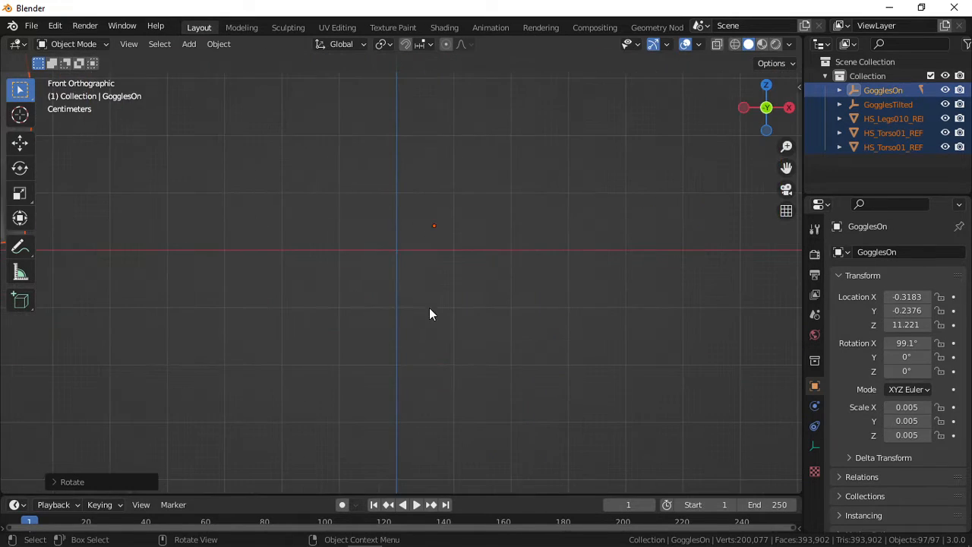
scroll(430, 315, down, 1)
key(g)
key(x)
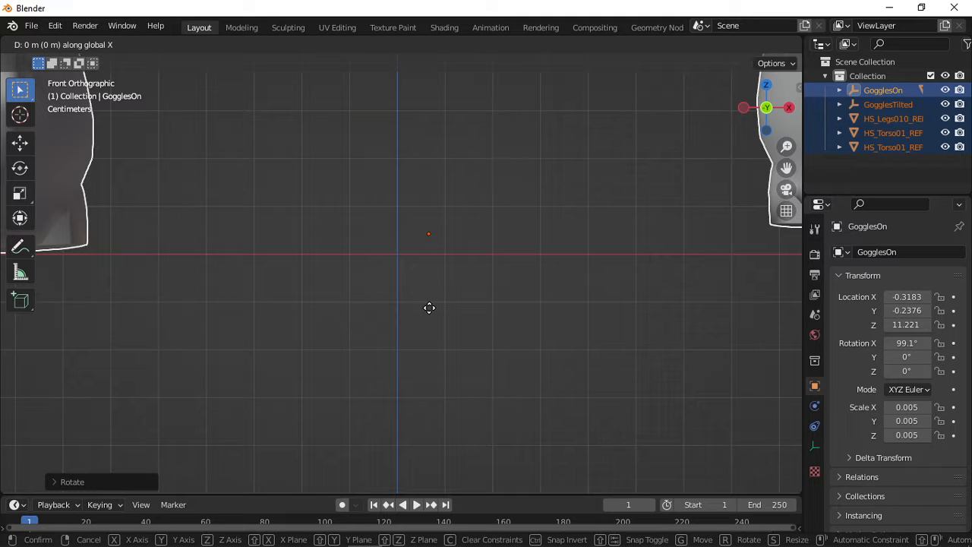
key(x)
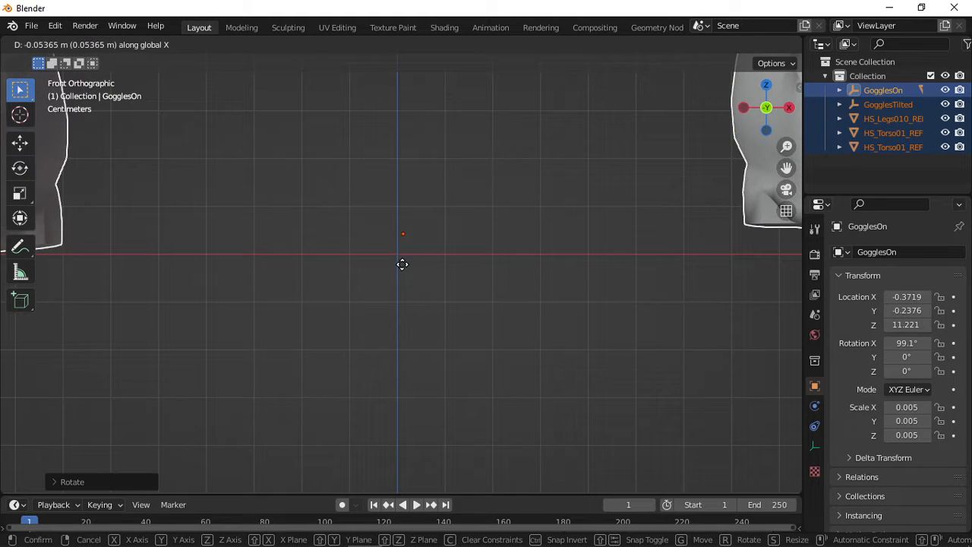
click(397, 303)
scroll(398, 303, down, 8)
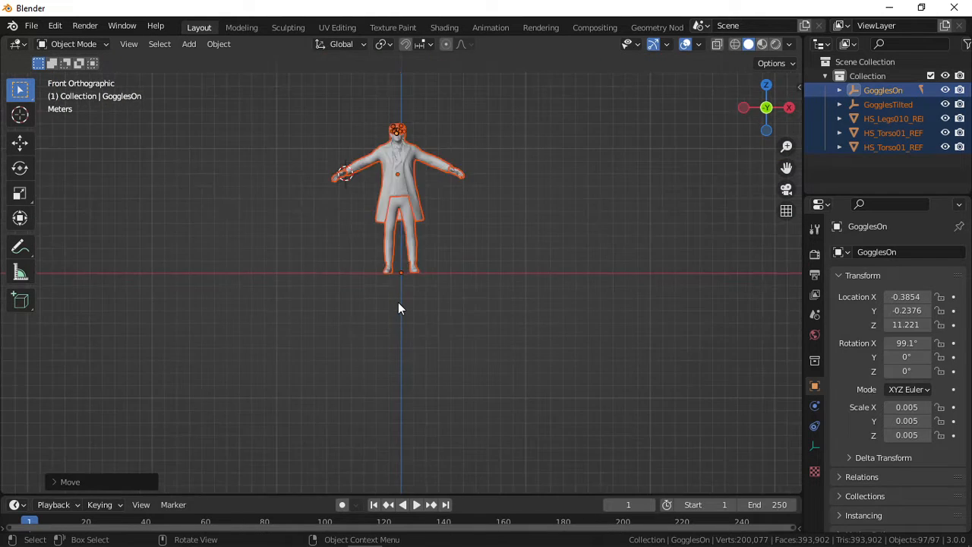
- Try to apply all transforms to every selected object
shift+middle_drag(398, 303, 409, 348)
scroll(410, 347, up, 5)
scroll(405, 284, down, 2)
shift+middle_drag(405, 282, 403, 321)
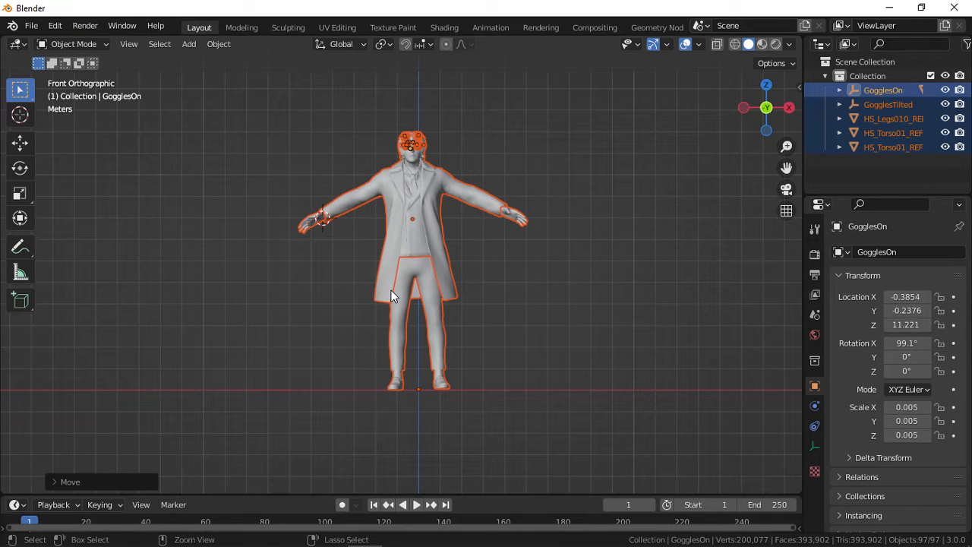
key(ctrl+a)
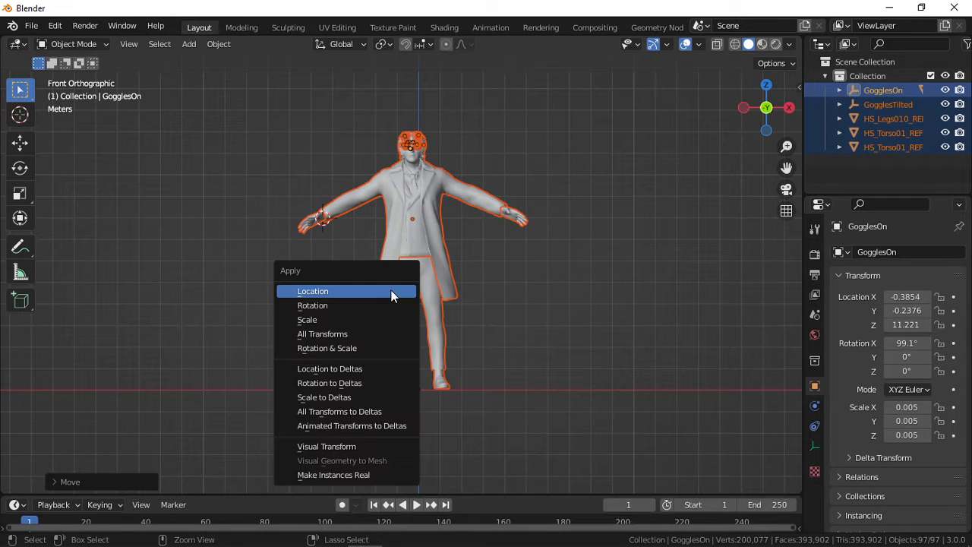
click(359, 339)
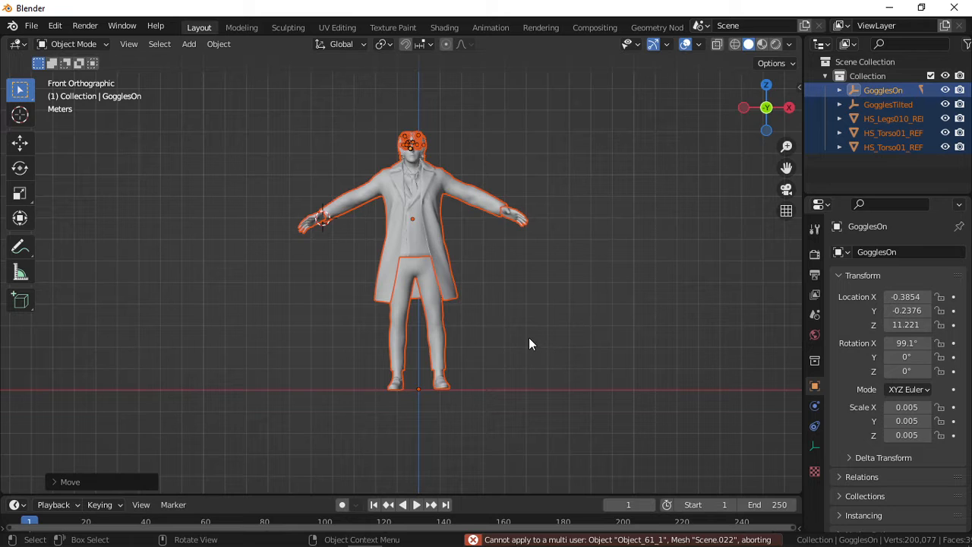
- Examine the legs and coat as separate objects in the front view, including their transform values
scroll(528, 337, up, 1)
click(415, 243)
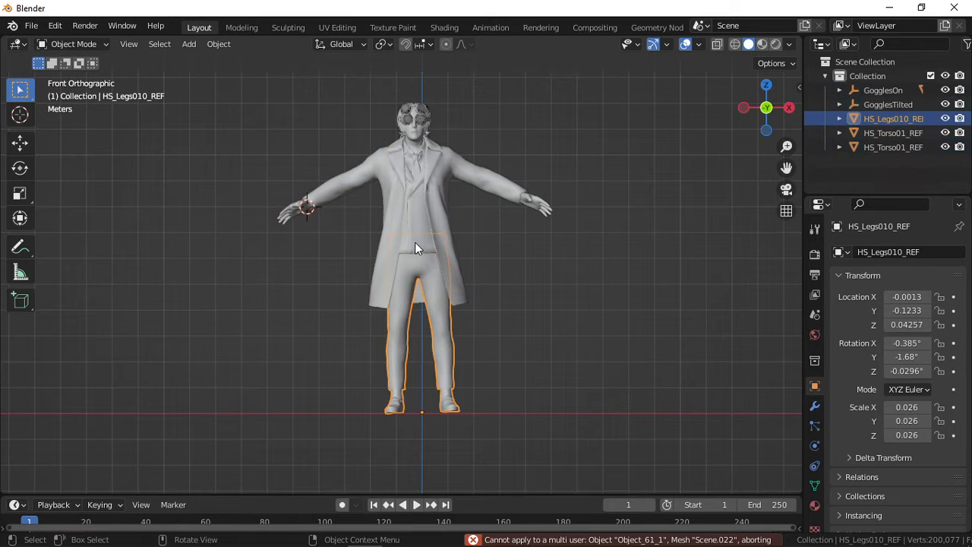
click(414, 265)
click(395, 306)
scroll(414, 321, up, 3)
click(420, 225)
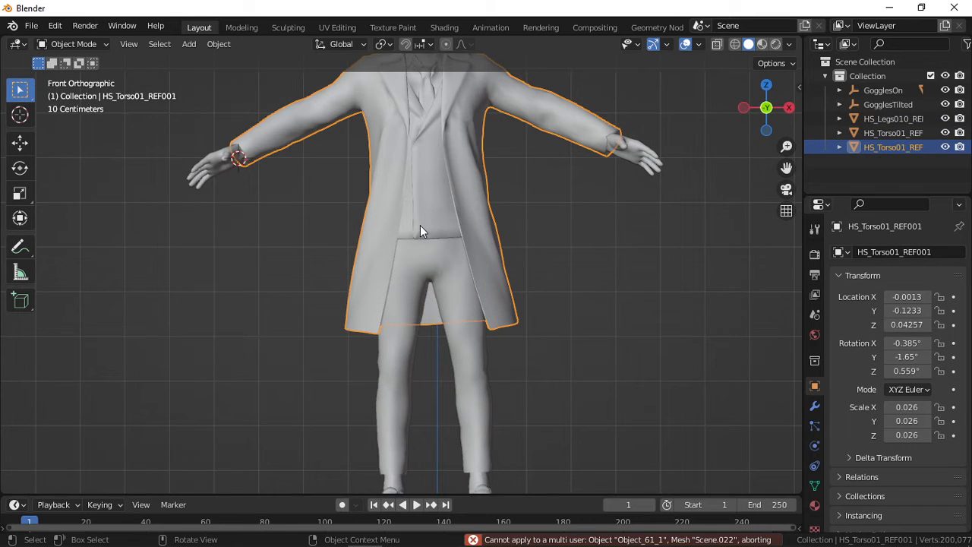
scroll(420, 225, down, 2)
scroll(420, 225, down, 2)
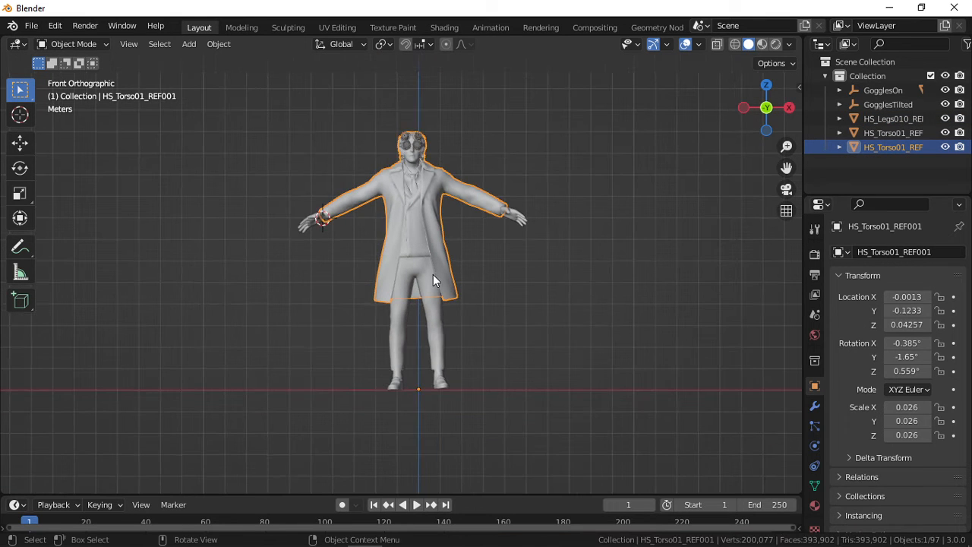
key(g)
right_click(471, 310)
key(r)
right_click(463, 383)
click(447, 373)
key(r)
right_click(380, 271)
- Examine the hands, coat, goggles lens and legs one at a time to see which parts are separate objects
click(313, 231)
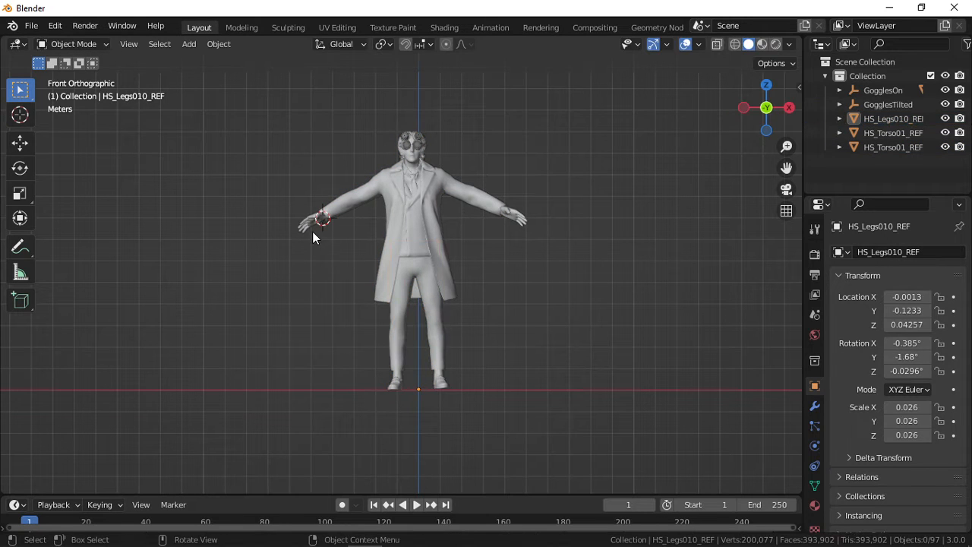
scroll(381, 257, up, 2)
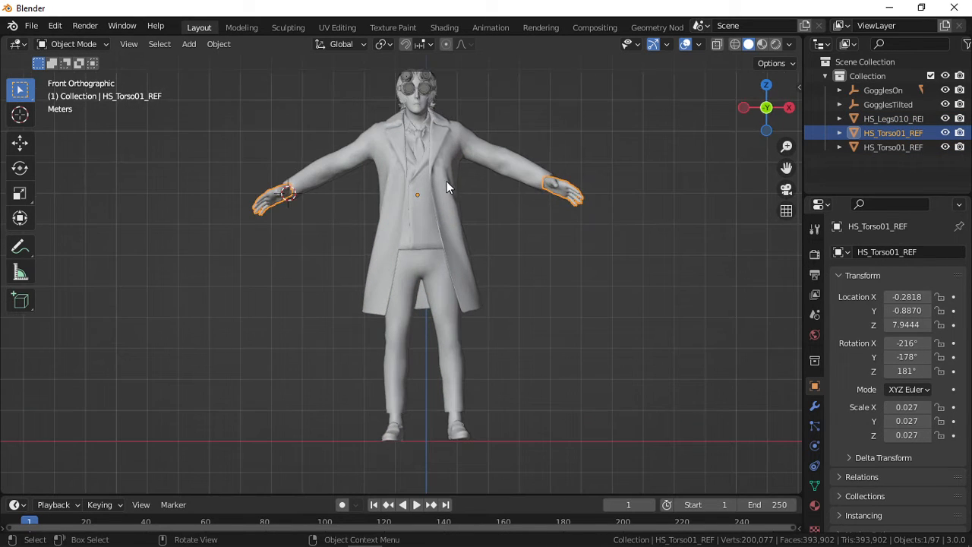
scroll(434, 306, up, 3)
click(405, 206)
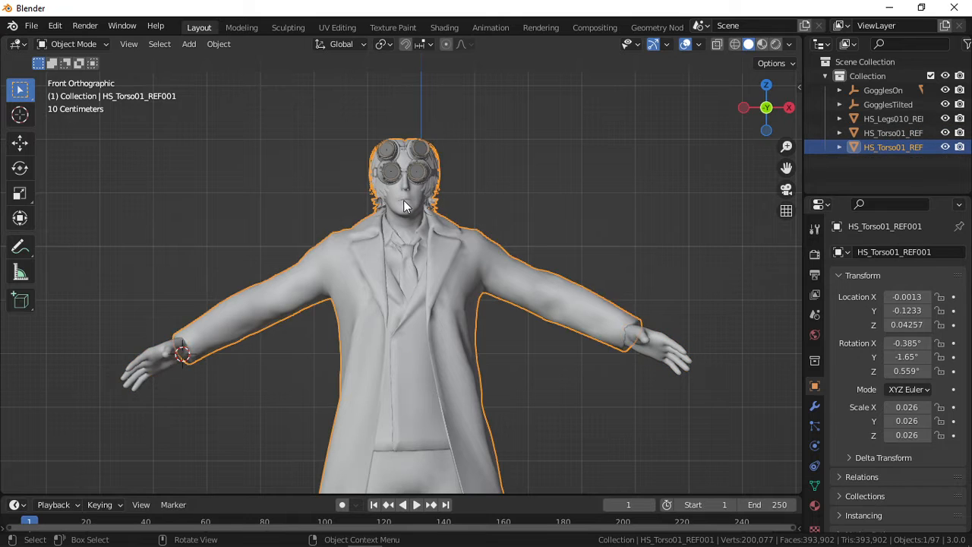
scroll(403, 205, down, 3)
scroll(404, 205, down, 1)
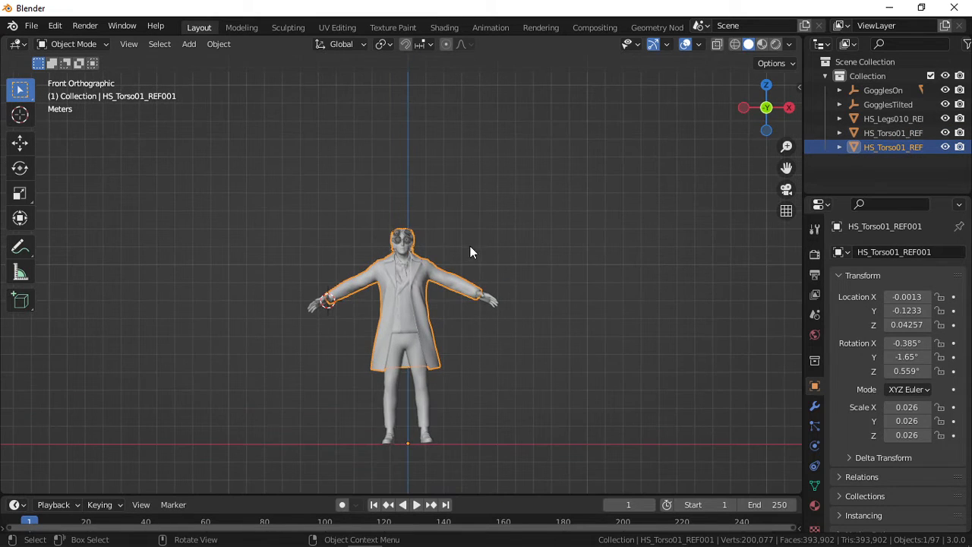
key(r)
key(Escape)
scroll(423, 242, up, 3)
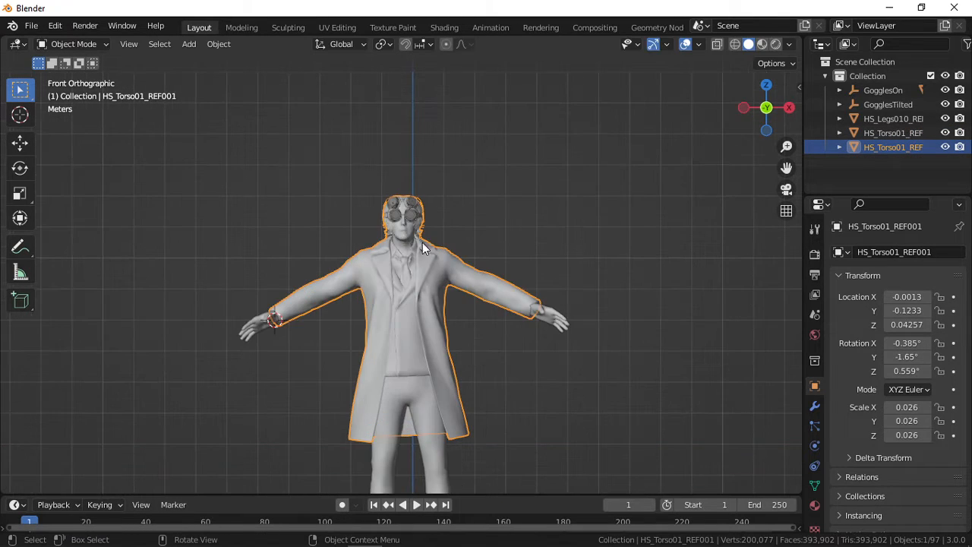
click(392, 213)
scroll(414, 253, down, 1)
scroll(432, 269, up, 1)
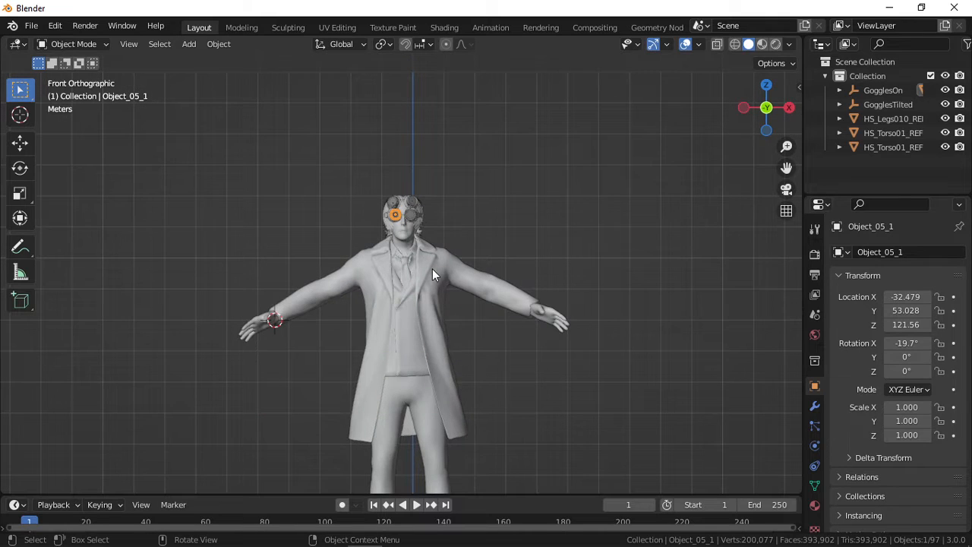
scroll(433, 269, up, 4)
scroll(432, 269, down, 6)
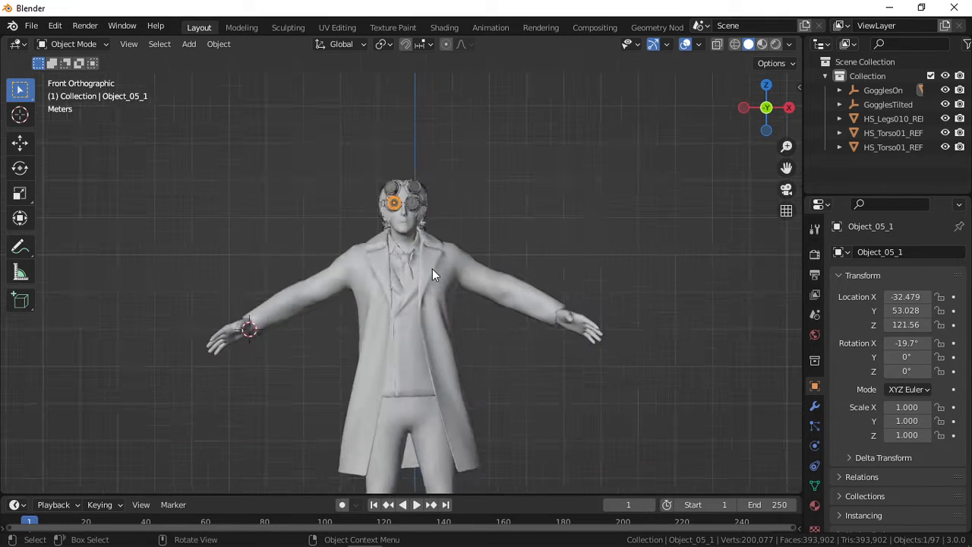
click(413, 319)
click(413, 373)
scroll(416, 367, up, 3)
- Select all objects and try once more to apply their transforms
key(a)
scroll(419, 365, down, 3)
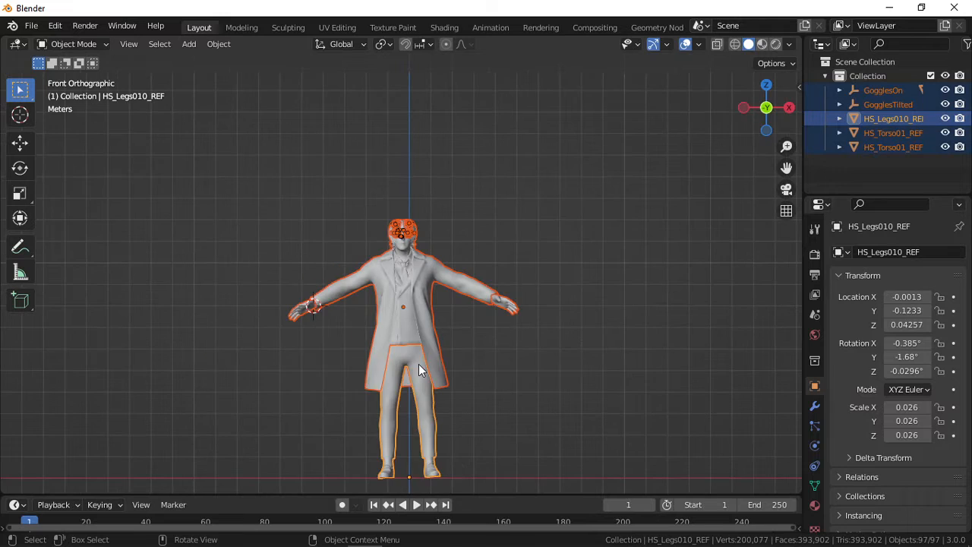
key(ctrl+a)
click(397, 364)
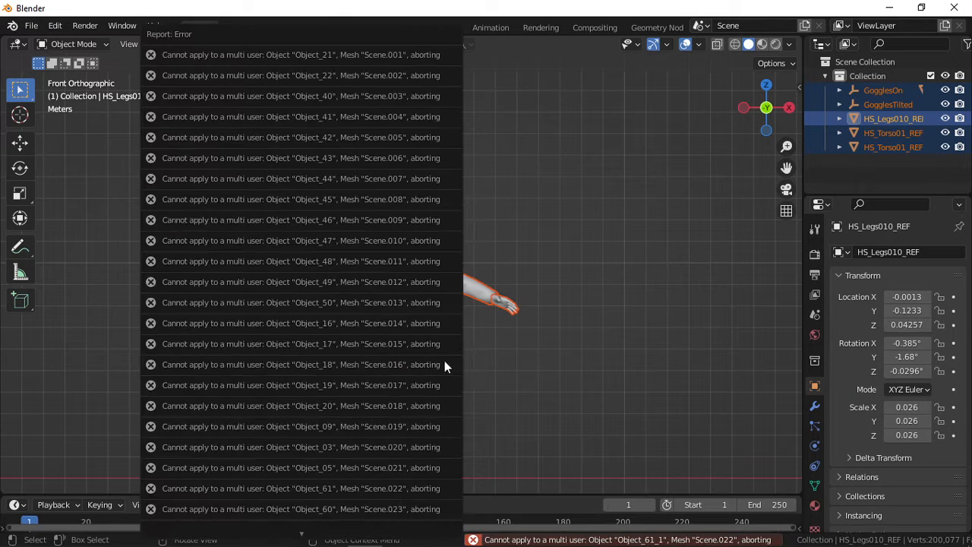
scroll(582, 353, up, 4)
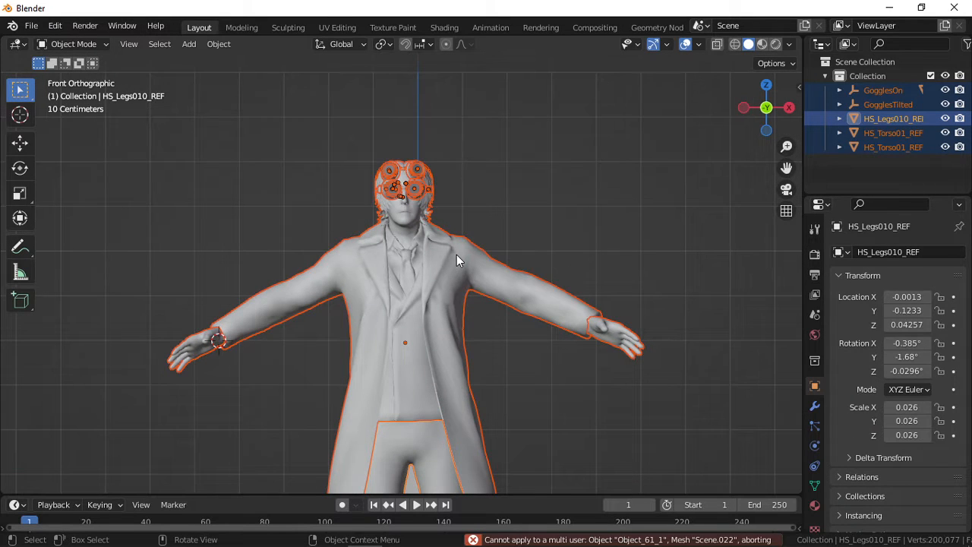
- Apply all transforms to the hands object only
scroll(456, 261, down, 3)
click(530, 322)
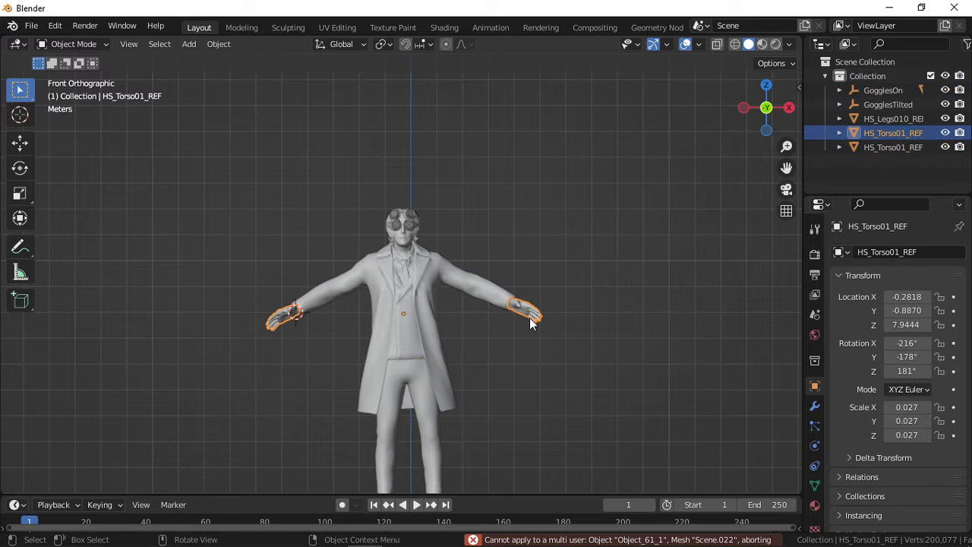
key(ctrl+a)
click(528, 320)
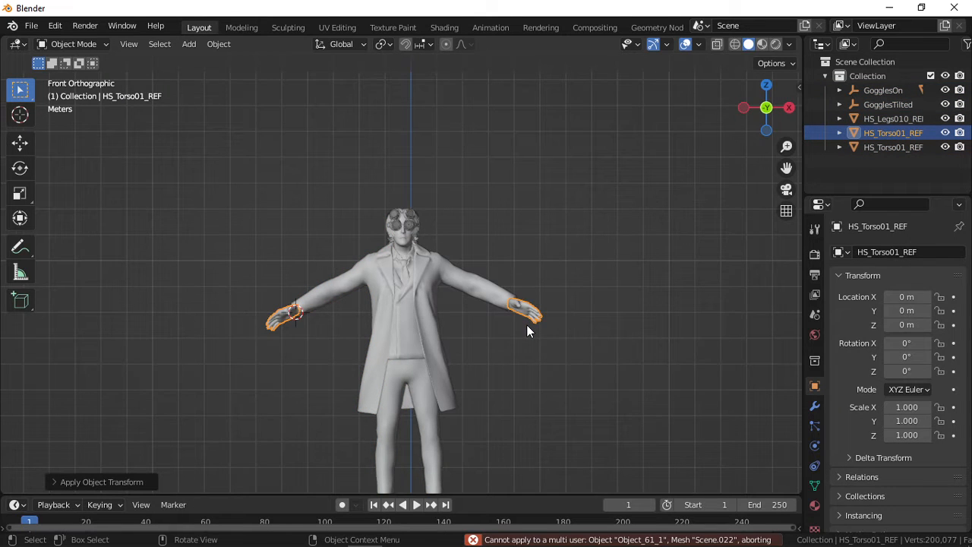
scroll(527, 324, up, 5)
click(428, 337)
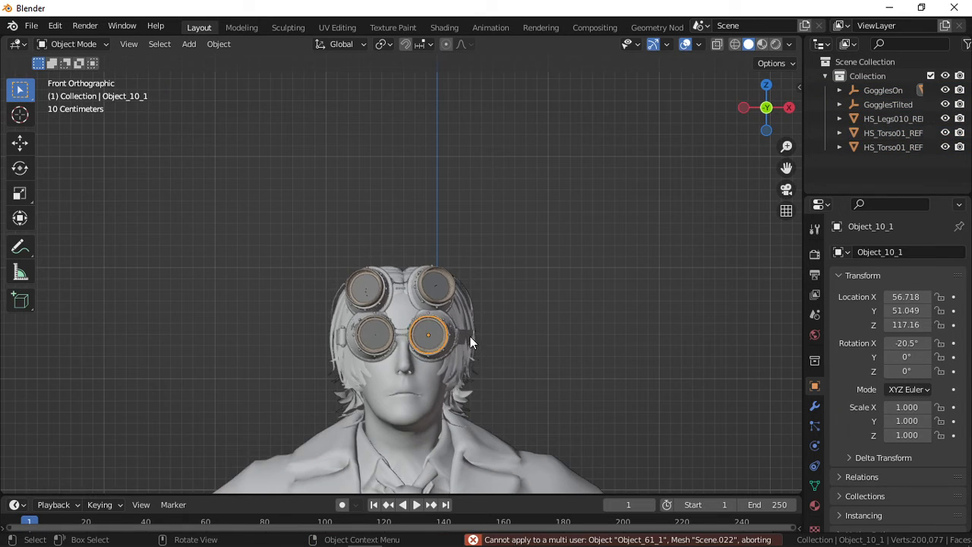
key(ctrl+a)
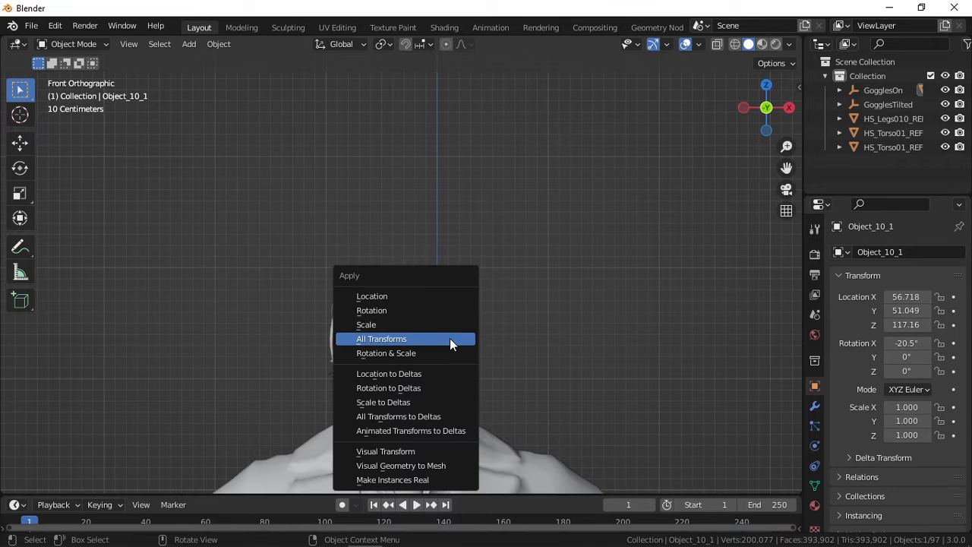
scroll(524, 322, up, 2)
scroll(424, 332, down, 4)
scroll(424, 332, down, 6)
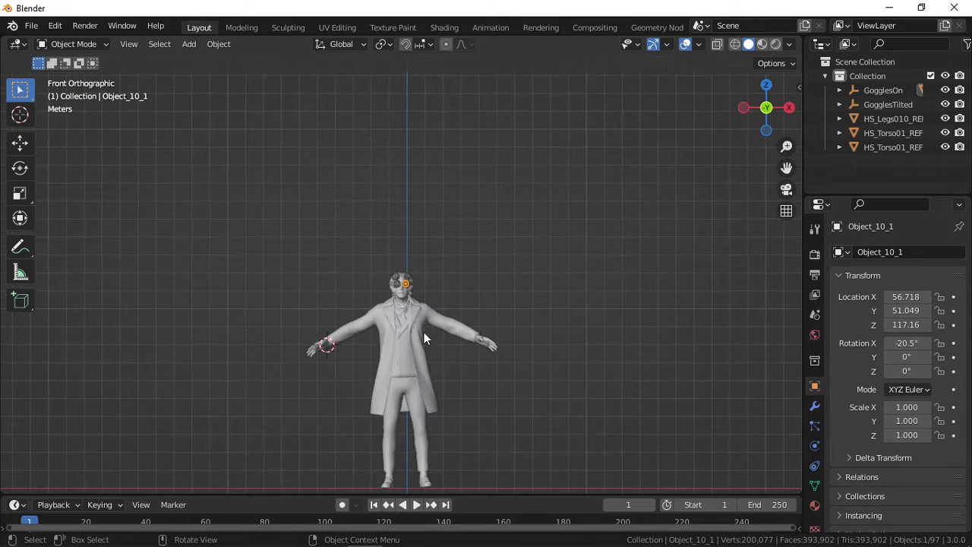
- Examine the individual goggles parts on the head from an angled view above
middle_drag(424, 332, 380, 382)
scroll(358, 404, up, 3)
scroll(385, 323, up, 3)
scroll(373, 335, up, 2)
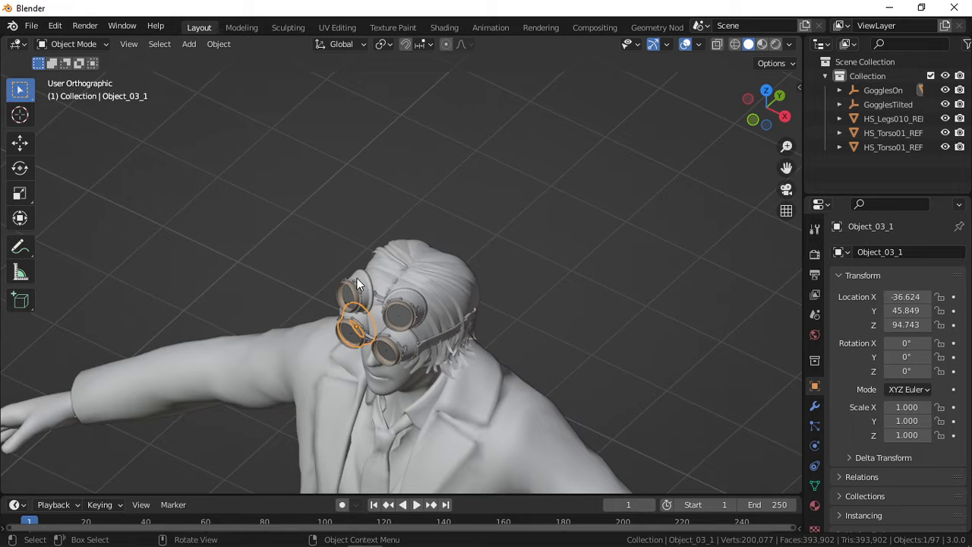
scroll(404, 323, down, 7)
scroll(405, 323, up, 3)
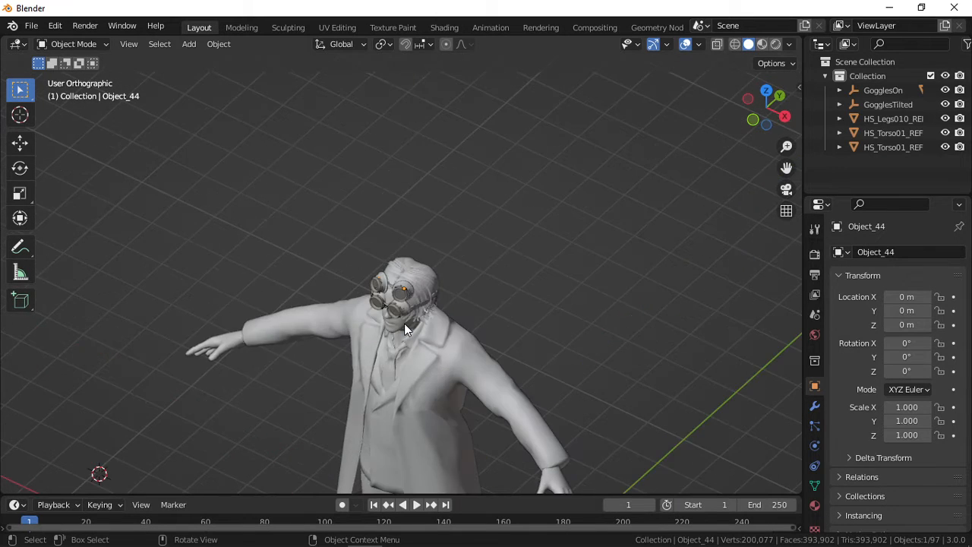
- Move the hands about 0.22 m along Y and 0.02 m down in the right side view to fit them into the sleeves
key(KP_1)
scroll(405, 323, down, 5)
shift+middle_drag(404, 322, 294, 265)
scroll(411, 250, up, 3)
key(a)
key(alt+a)
scroll(323, 222, up, 4)
click(344, 188)
key(KP_3)
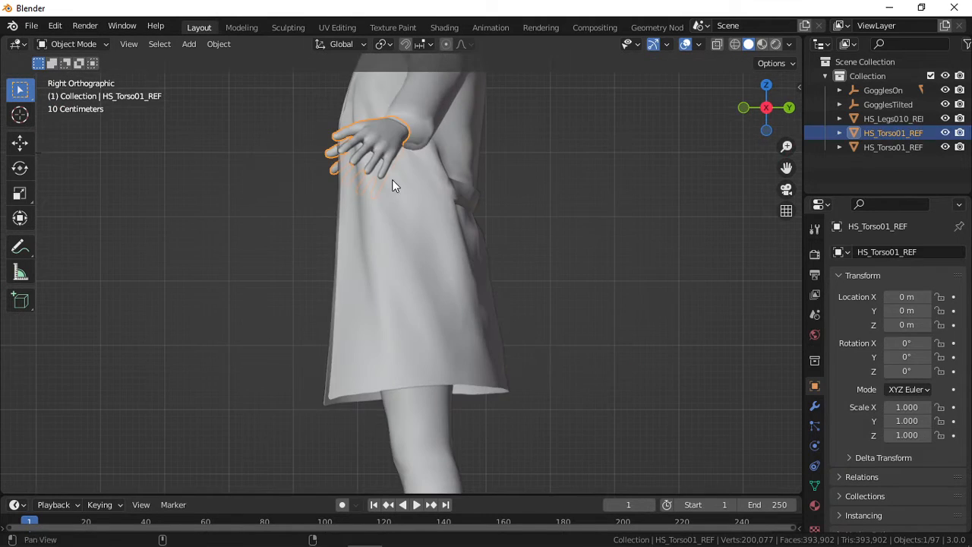
shift+middle_drag(392, 180, 358, 294)
scroll(357, 295, up, 4)
key(g)
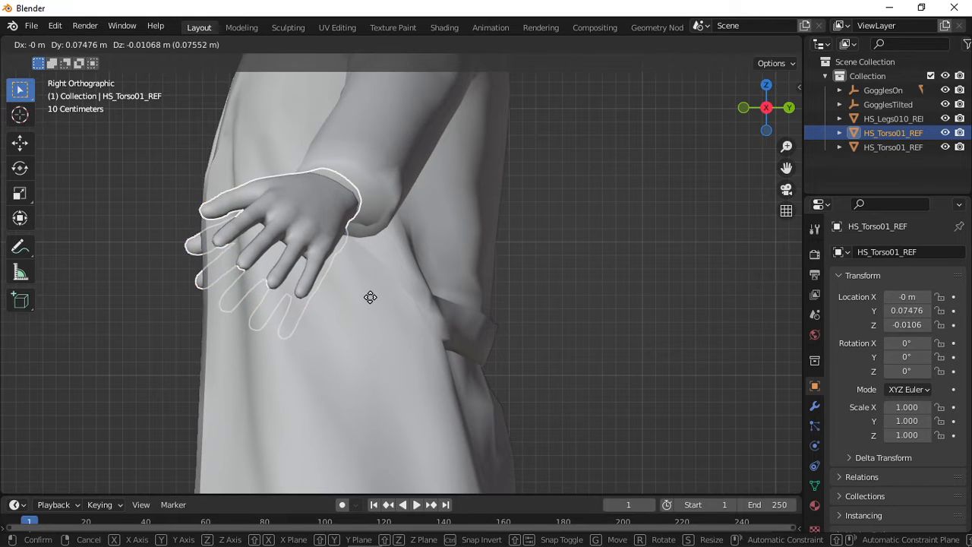
click(390, 300)
- Join the hands to the torso and coat object, keeping the coat as the active object
middle_drag(390, 299, 465, 299)
scroll(461, 298, down, 6)
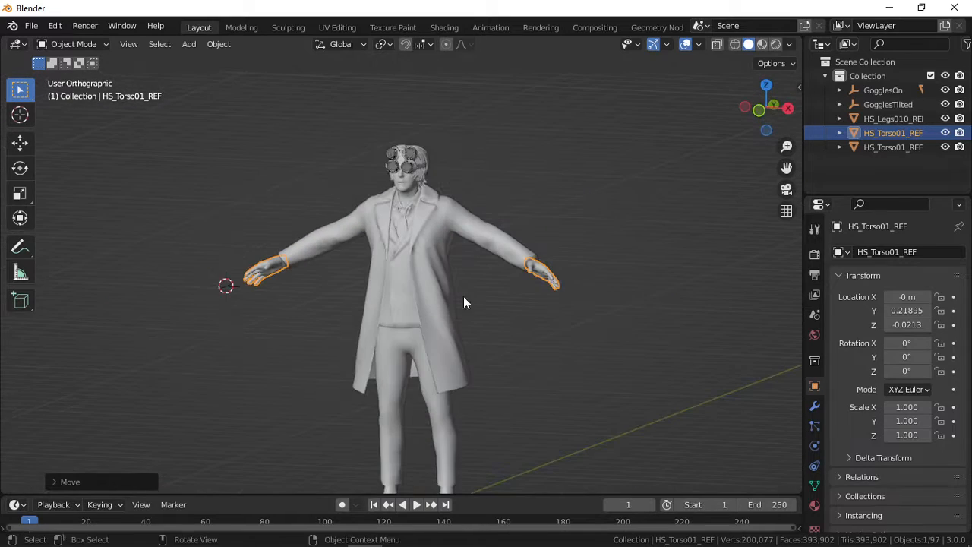
shift+click(451, 300)
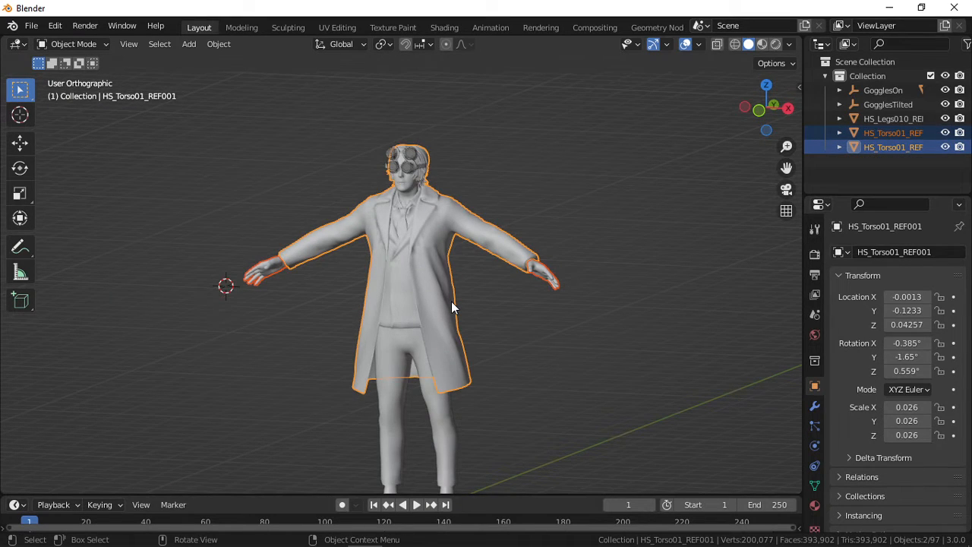
key(ctrl+j)
- Join the legs to the torso and coat object so the body is a single mesh
scroll(451, 301, down, 2)
shift+middle_drag(449, 323, 444, 276)
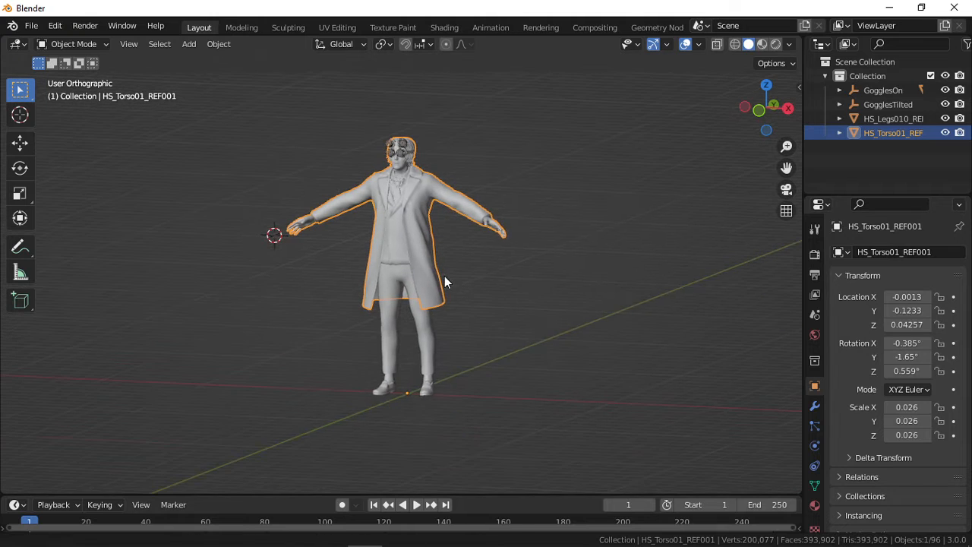
scroll(432, 356, up, 2)
click(433, 358)
middle_drag(437, 369, 425, 266)
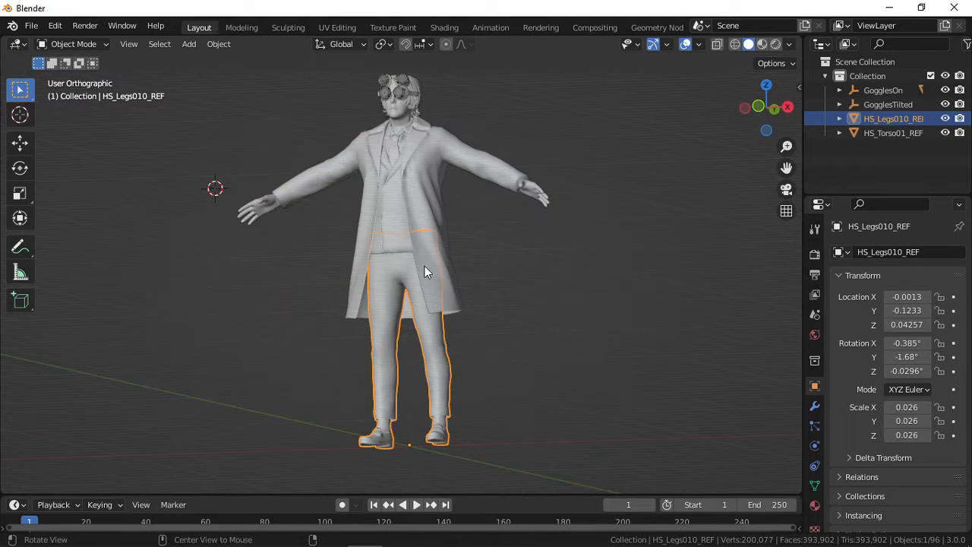
shift+click(444, 219)
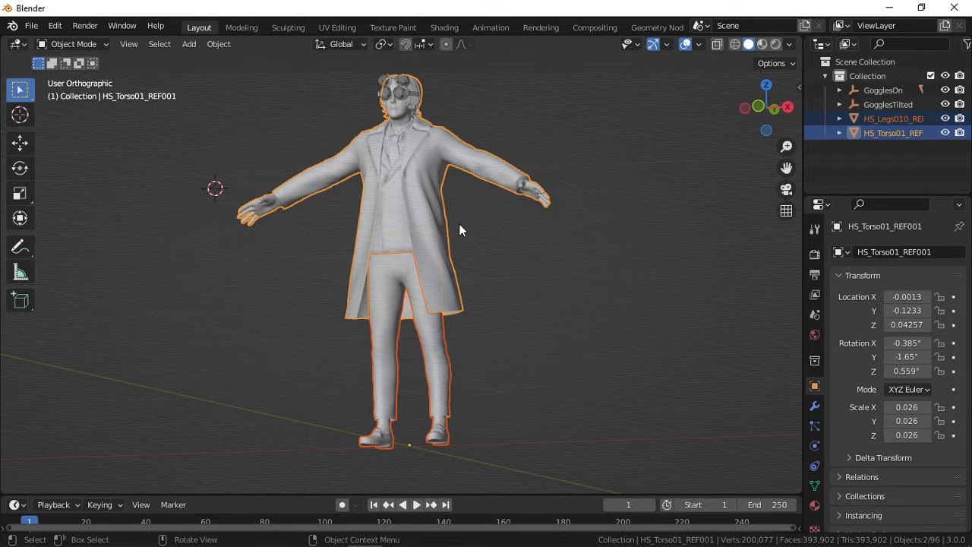
key(ctrl+j)
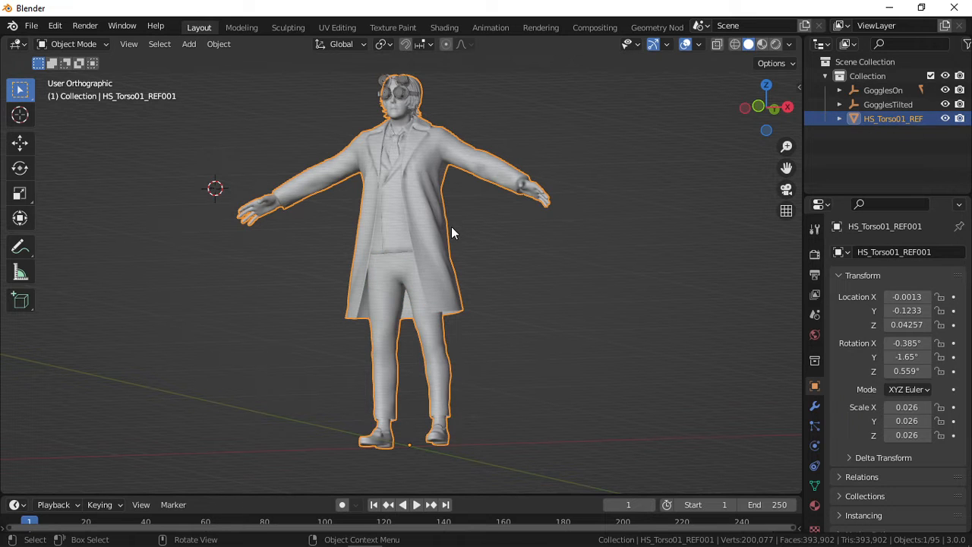
- Reveal all hidden geometry of the joined body mesh in Edit Mode and drop the resulting full selection
key(Tab)
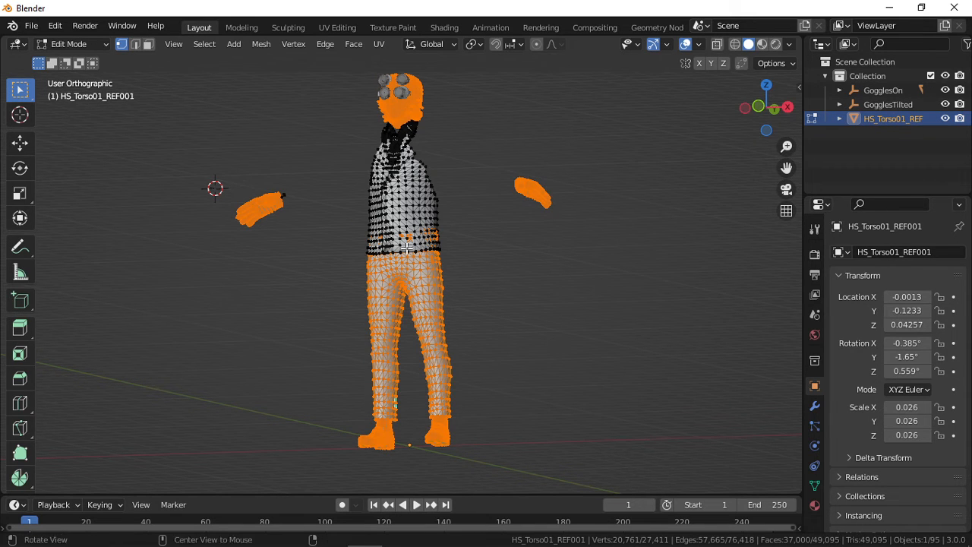
key(alt+h)
click(477, 342)
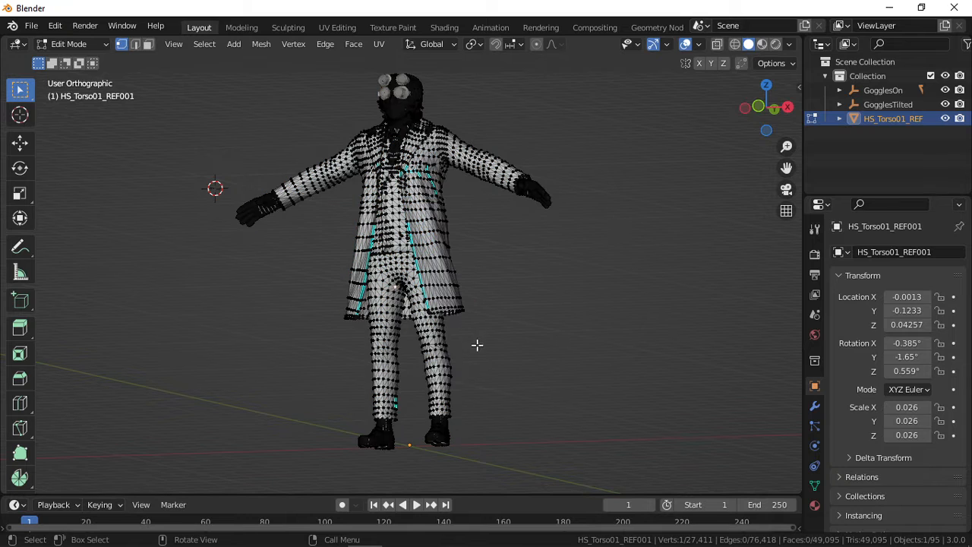
- Separate the linked trousers geometry from the body mesh into its own object and select it in Object Mode
middle_drag(477, 343, 408, 352)
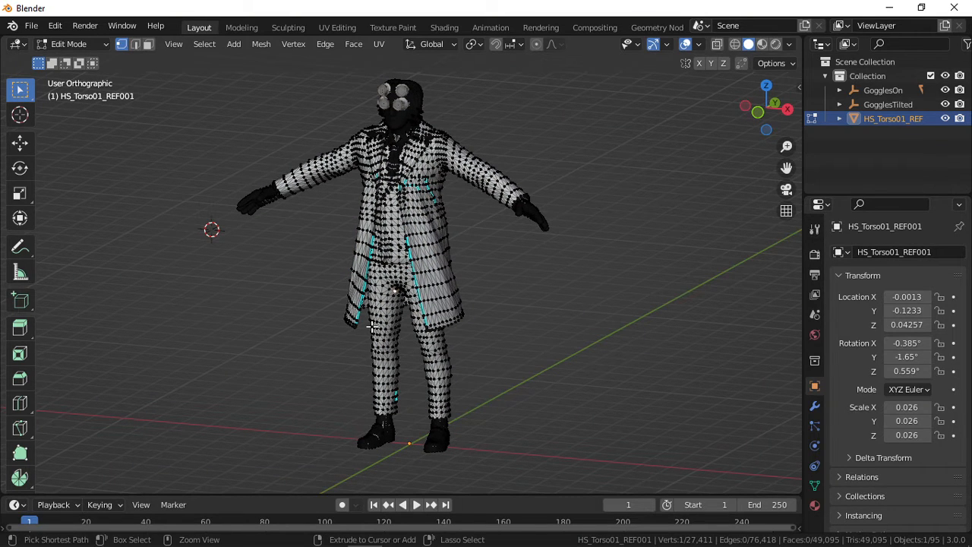
key(ctrl+l)
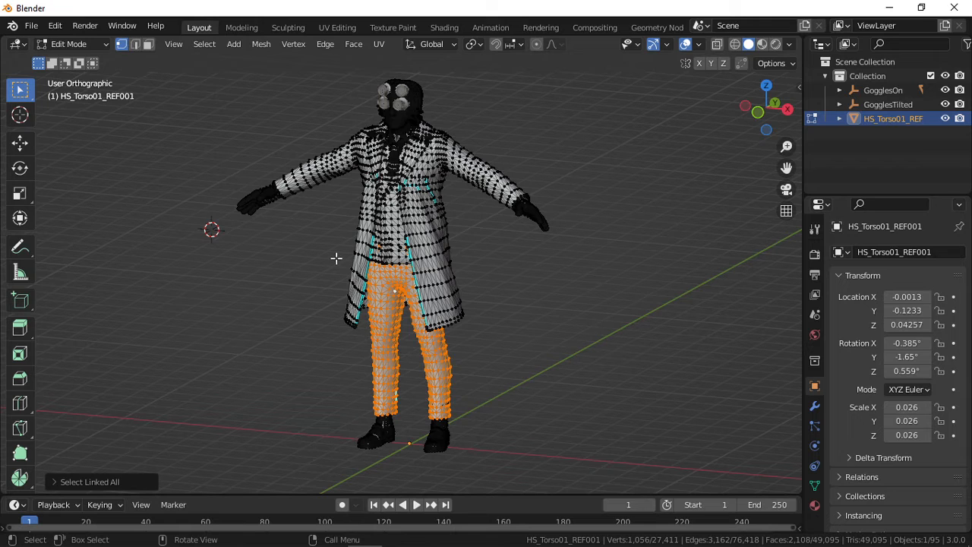
key(p)
click(287, 245)
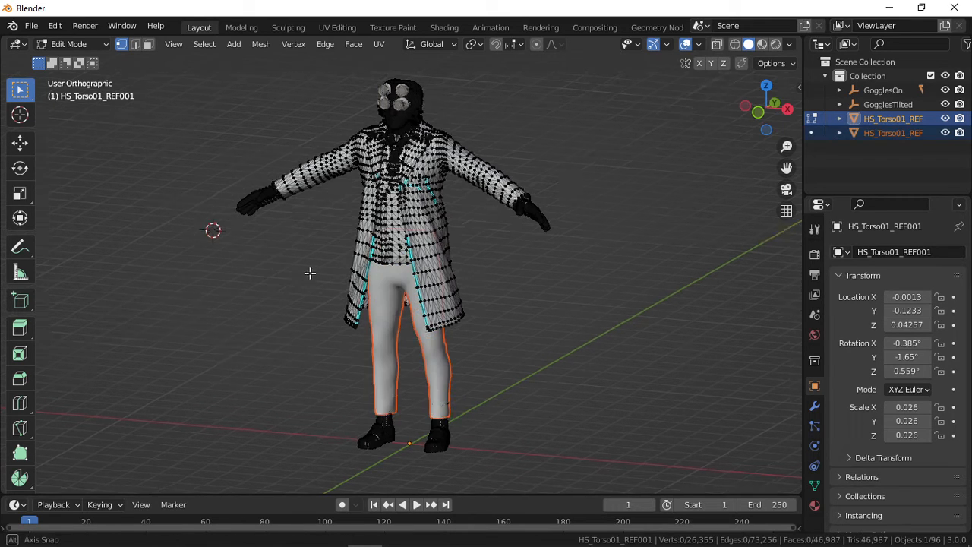
middle_drag(310, 273, 307, 263)
key(Tab)
click(431, 313)
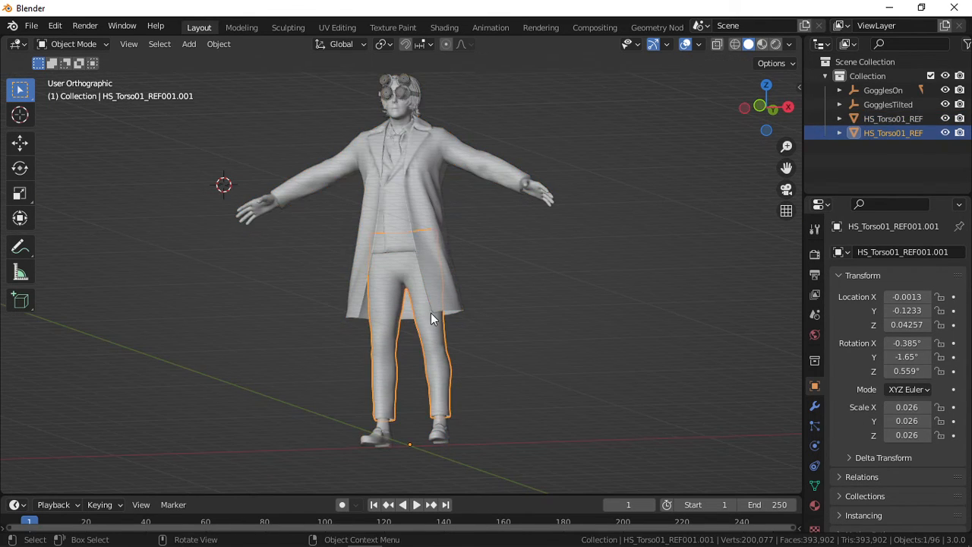
key(g)
key(Escape)
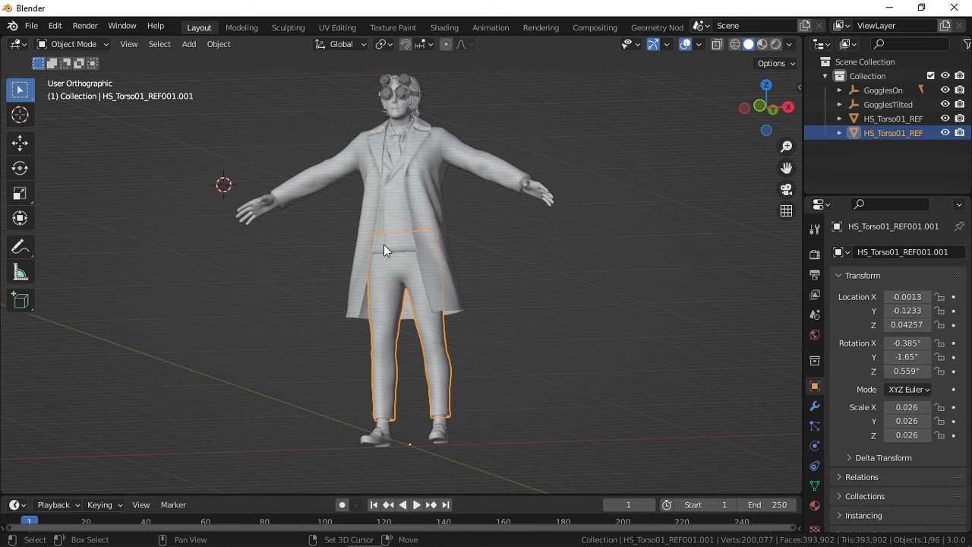
- Join the separated trousers back into the coat and body object, then deselect everything
shift+click(445, 274)
key(ctrl+j)
key(a)
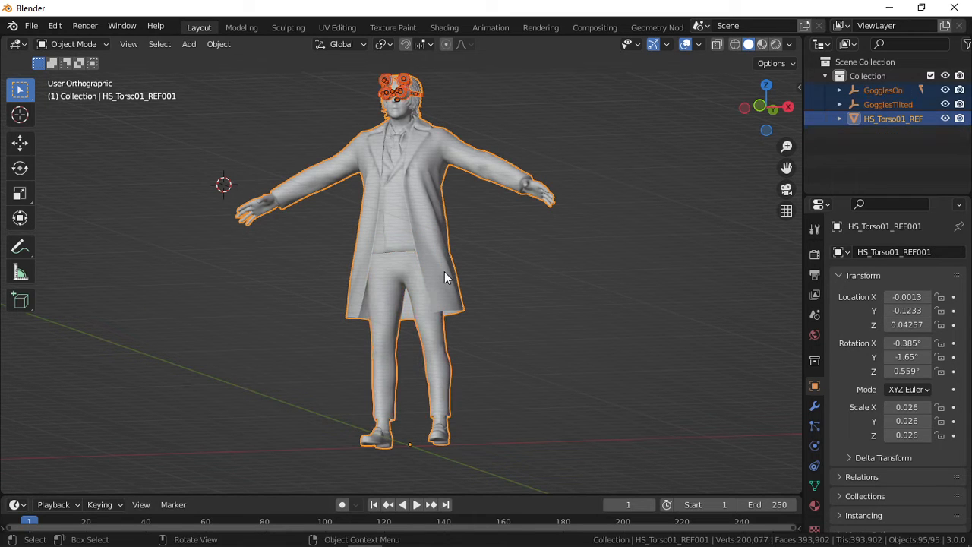
key(alt+a)
- Examine the joined character from above, close up on the head and upper body, and at an angle from the side
scroll(435, 271, down, 2)
alt+drag(431, 293, 435, 280)
alt+shift+drag(419, 203, 400, 336)
scroll(414, 273, up, 5)
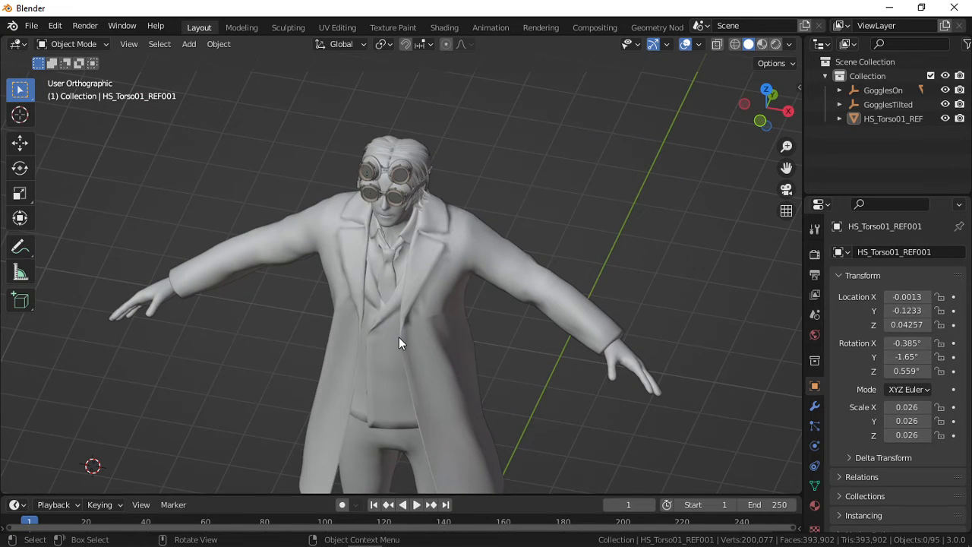
scroll(392, 436, down, 4)
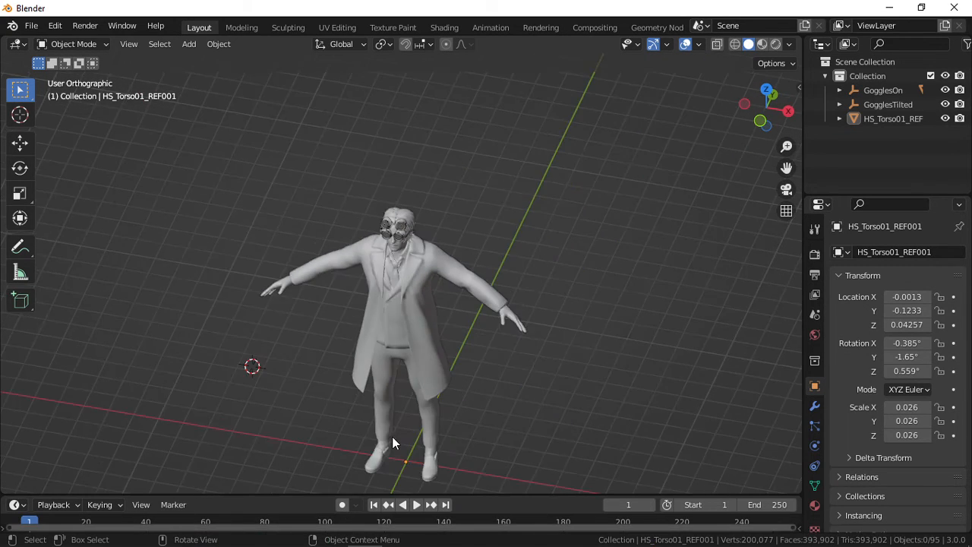
alt+shift+drag(392, 397, 397, 332)
alt+drag(457, 342, 395, 309)
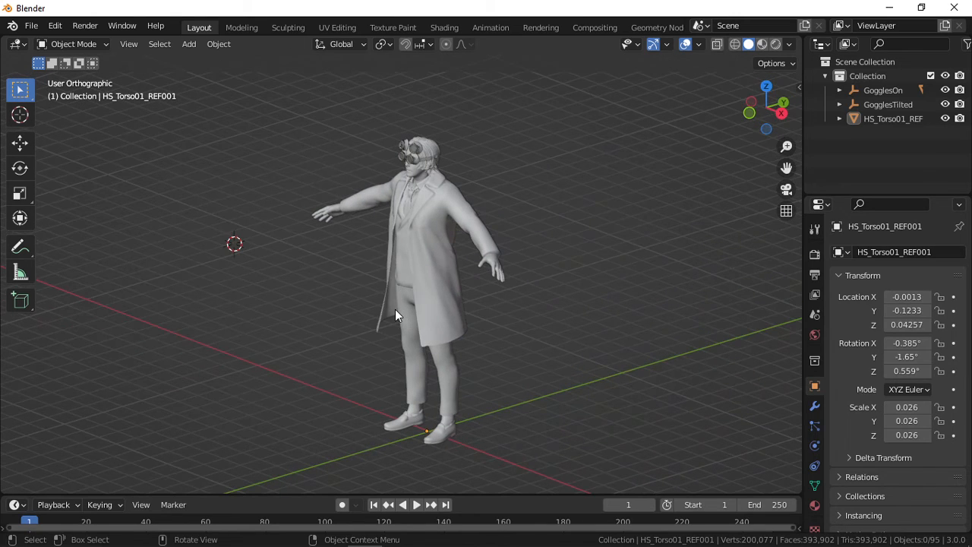